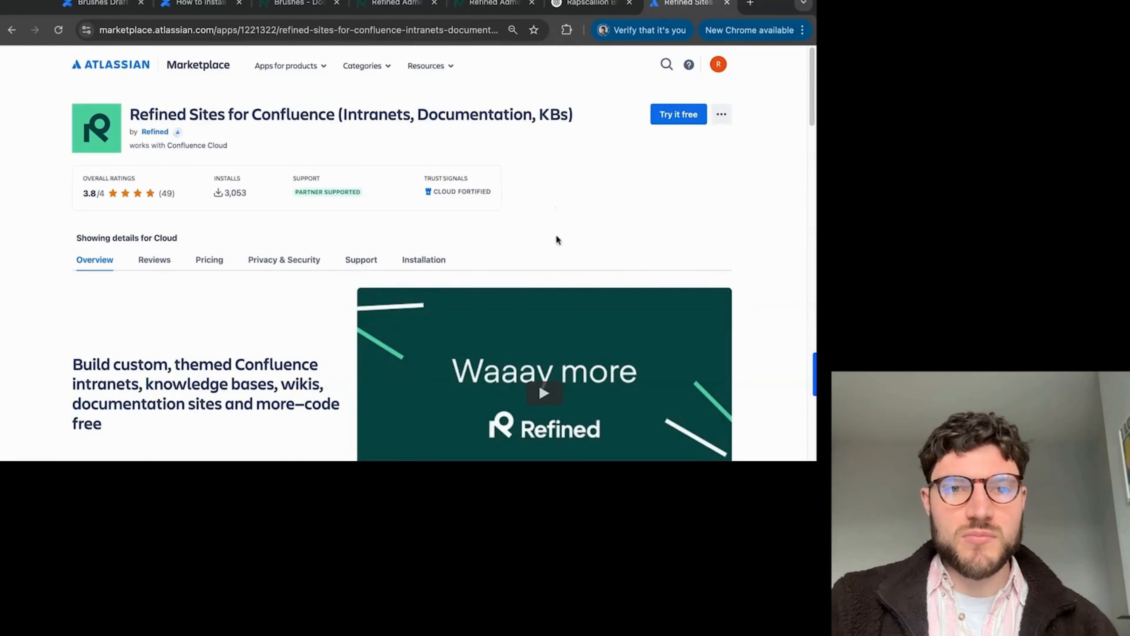
# - Review the Documentation site's structure in Refined, and examine its landing page from the search banner to the FAQ section
pyautogui.click(358, 11)
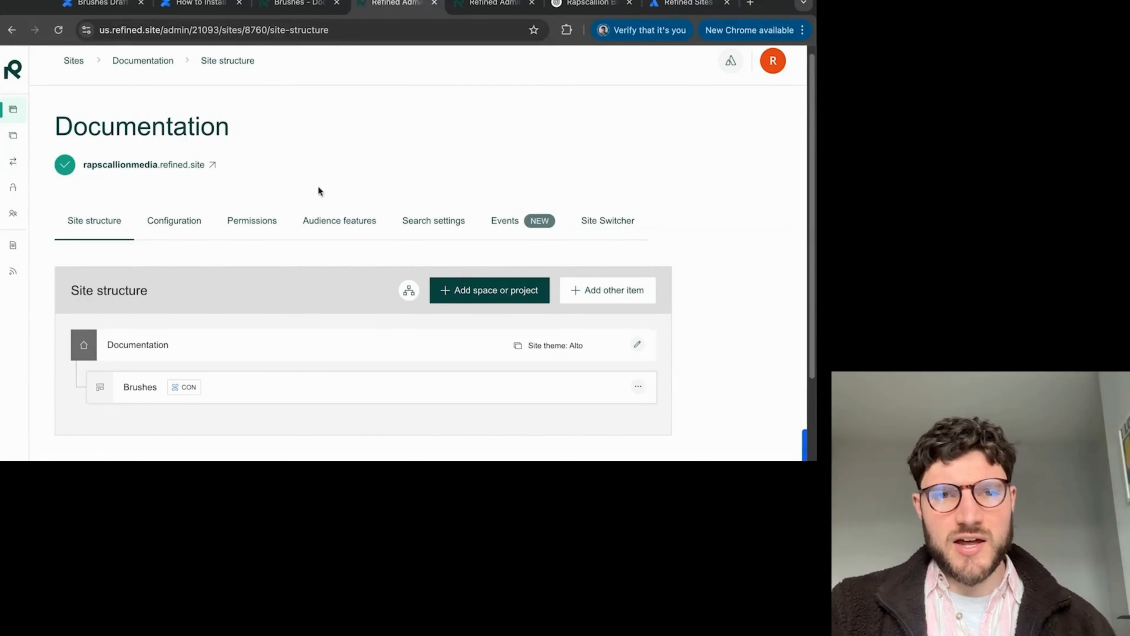
pyautogui.click(307, 4)
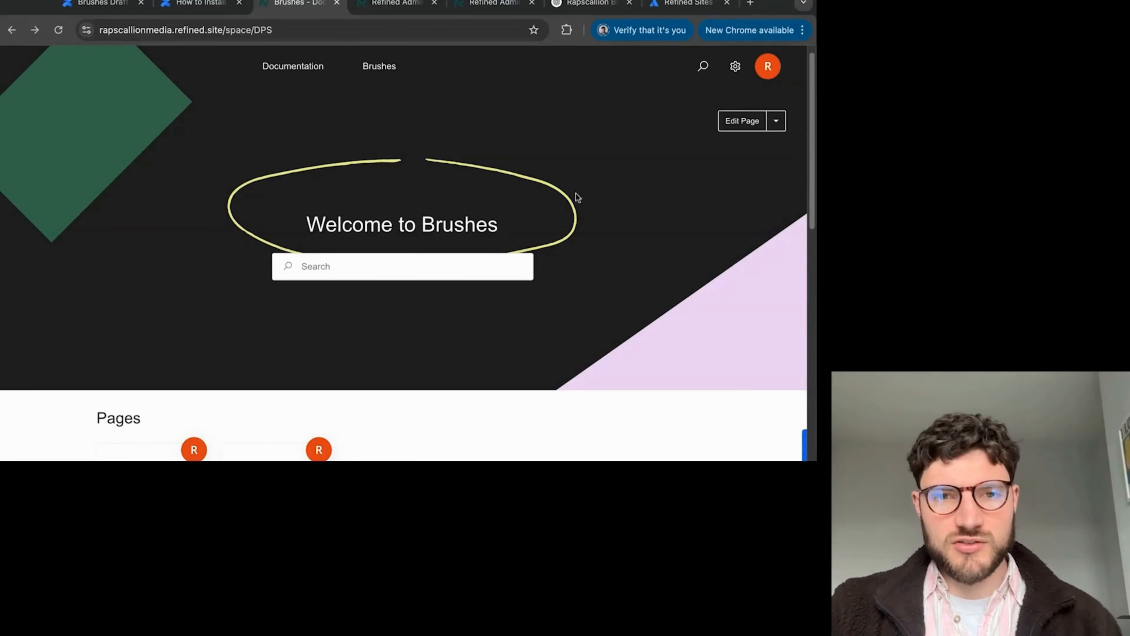
pyautogui.click(279, 75)
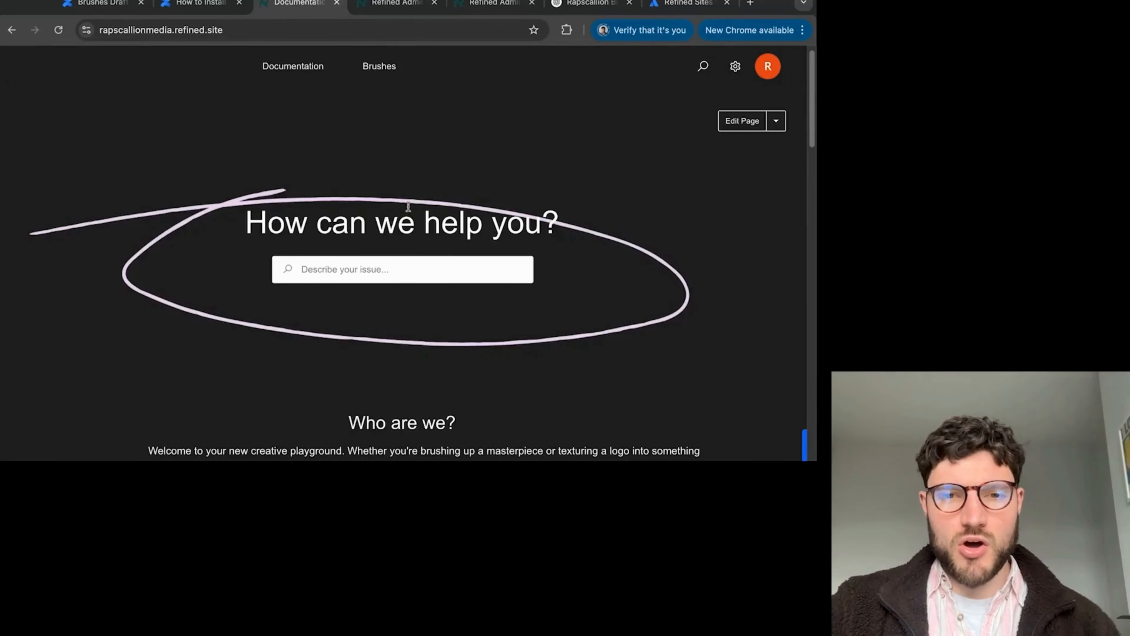
pyautogui.scroll(-2, 534, 300)
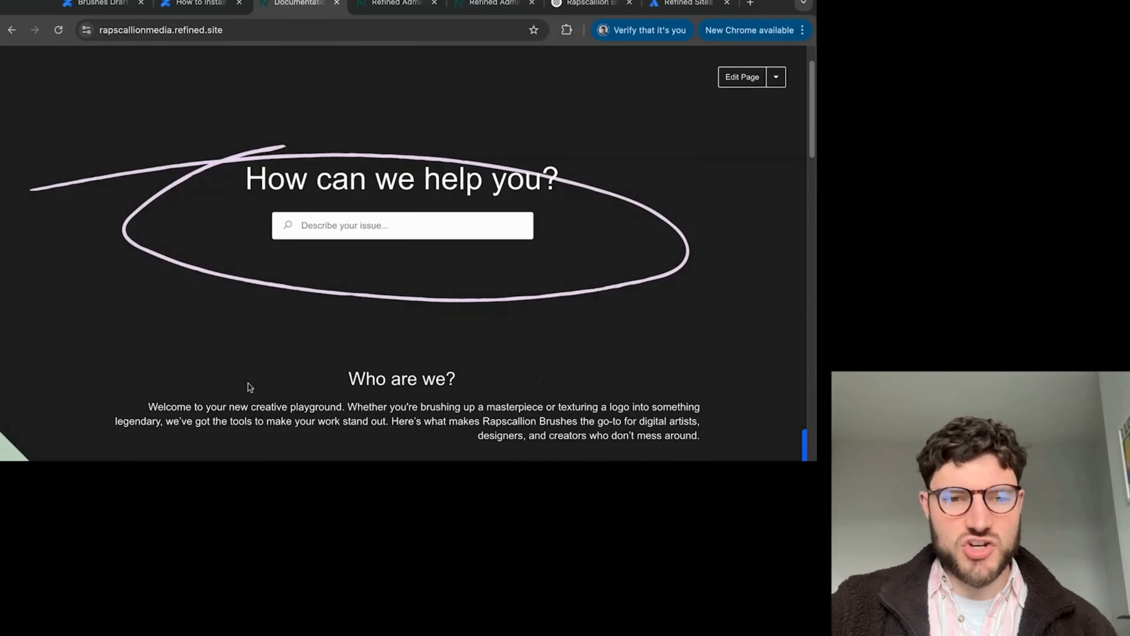
pyautogui.scroll(-10, 623, 408)
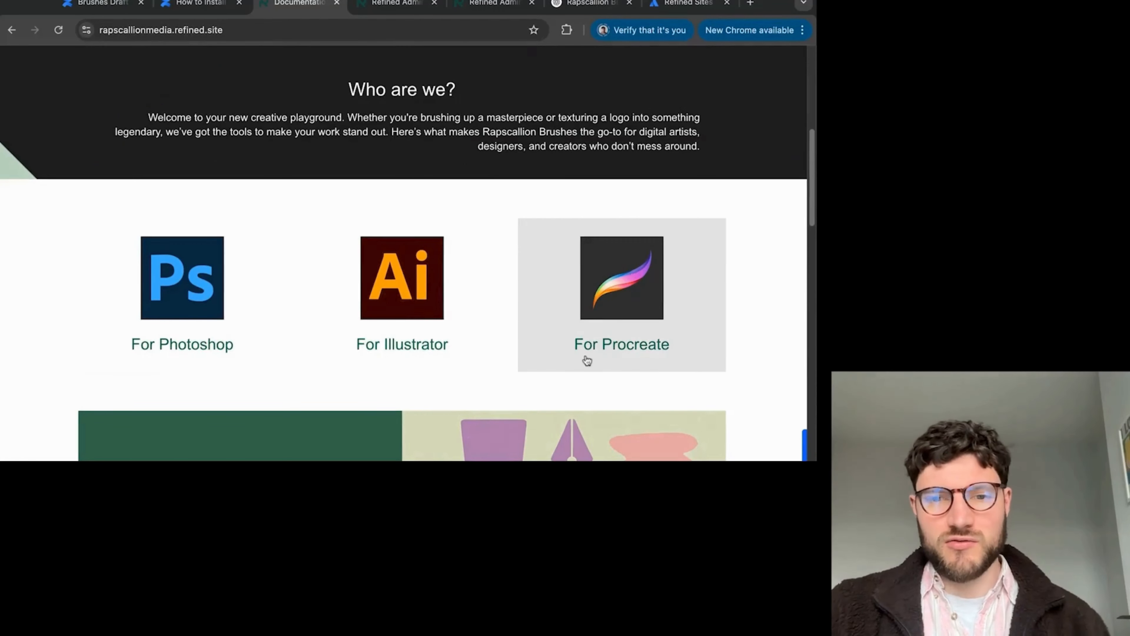
pyautogui.scroll(-2, 586, 383)
pyautogui.scroll(-9, 586, 404)
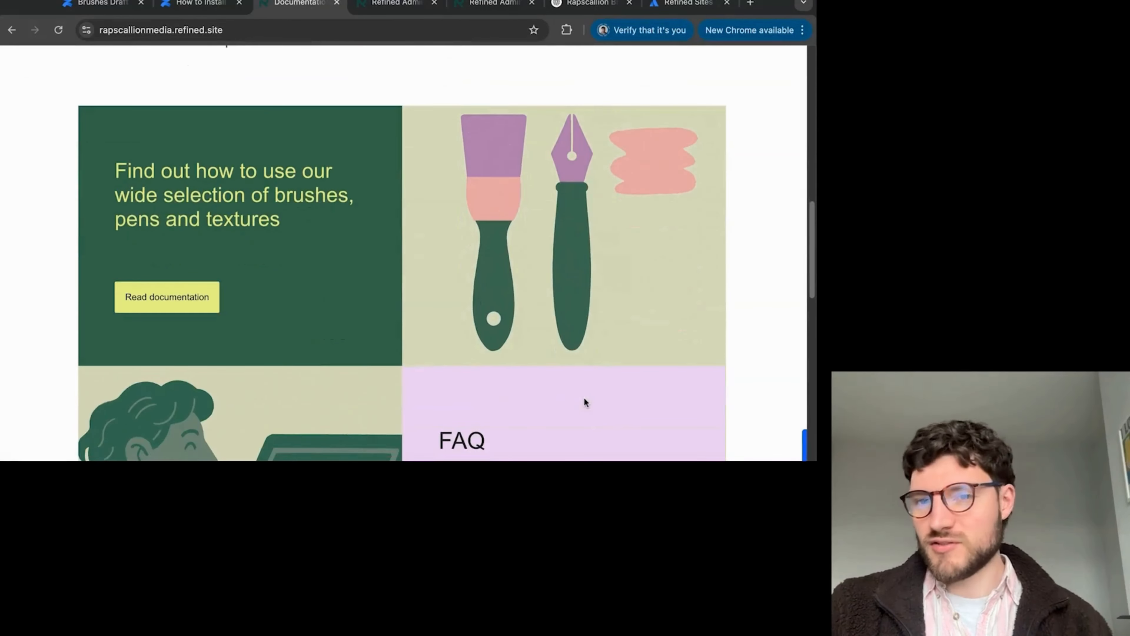
pyautogui.scroll(-2, 626, 326)
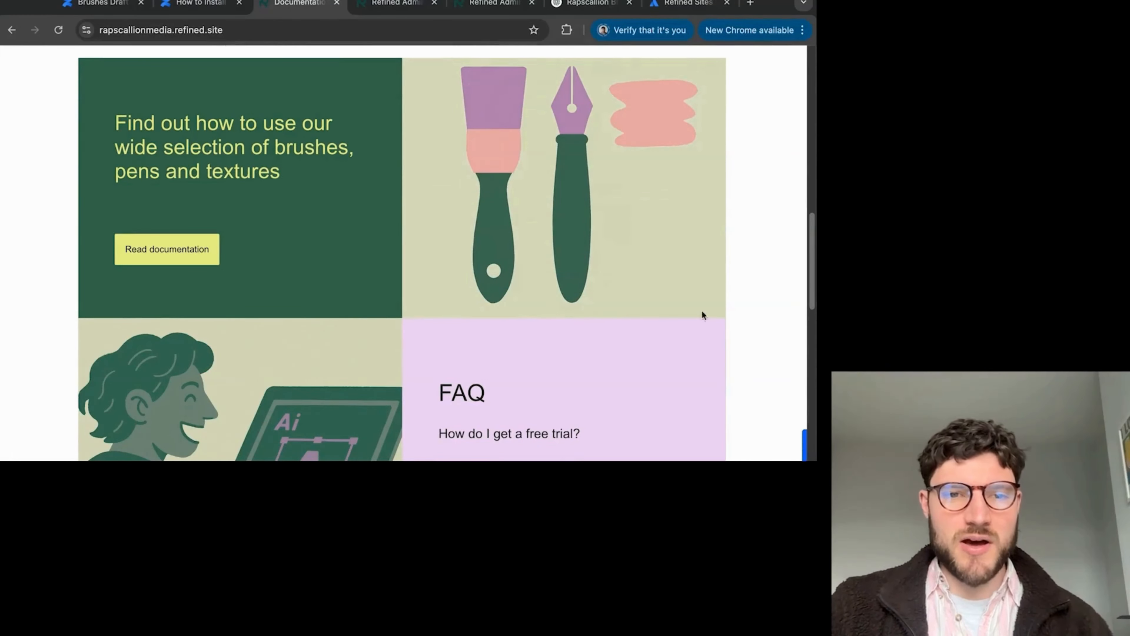
pyautogui.scroll(20, 326, 200)
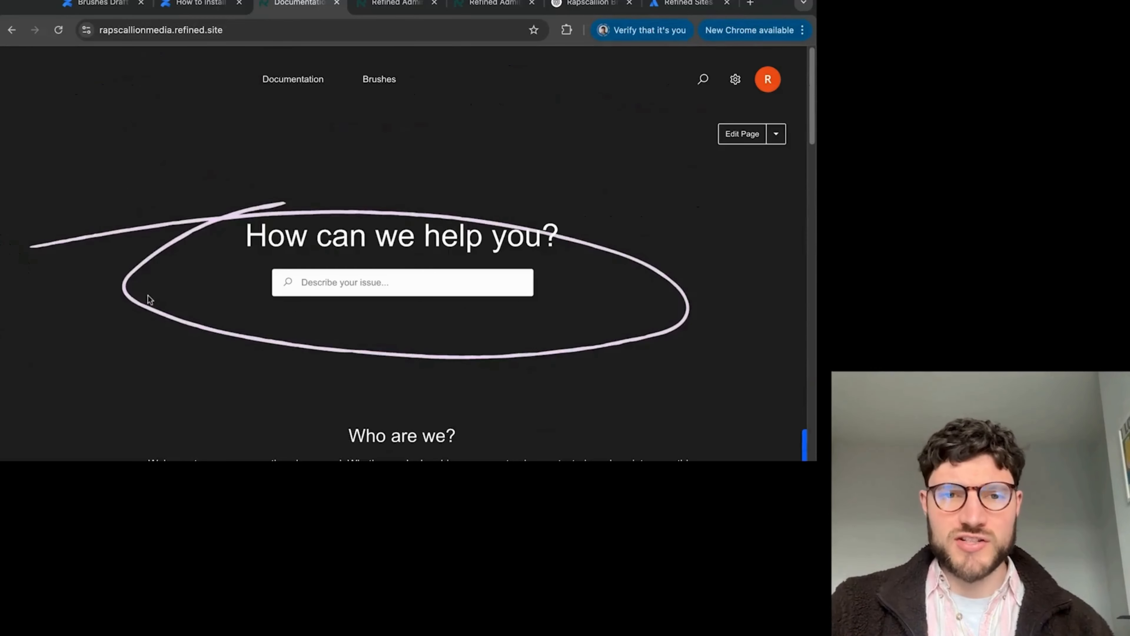
pyautogui.scroll(-20, 583, 401)
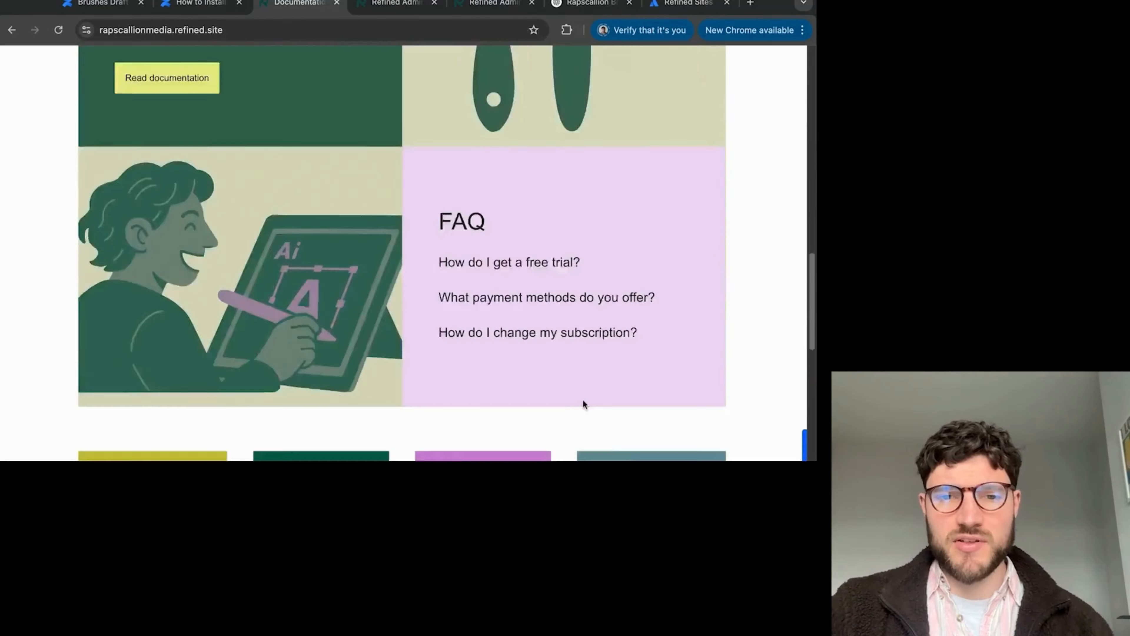
pyautogui.scroll(20, 585, 393)
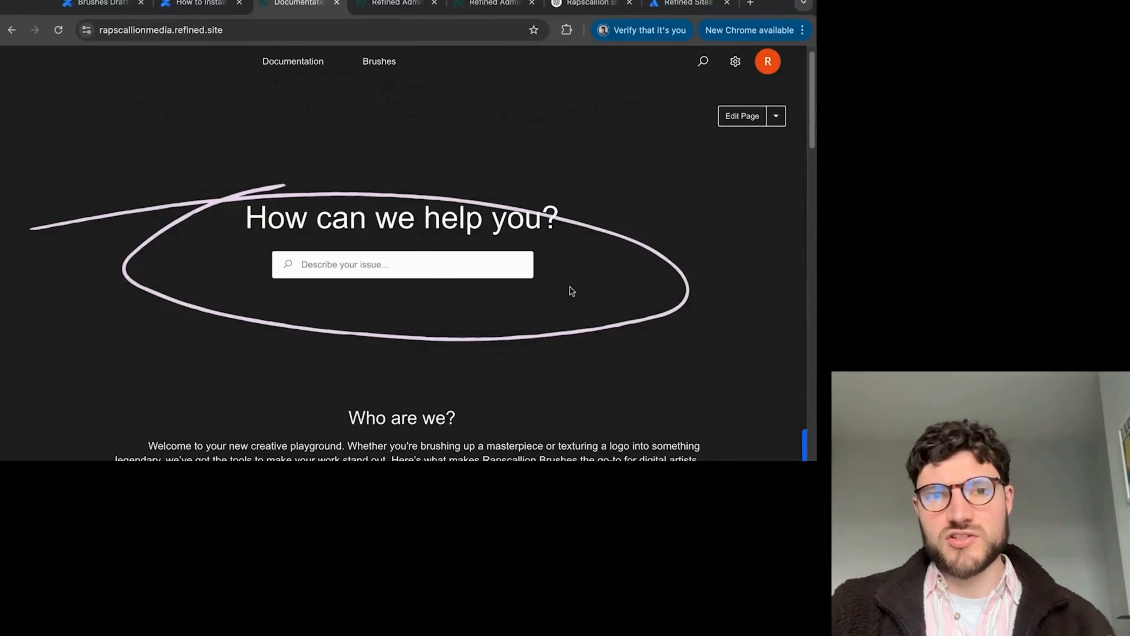
pyautogui.scroll(-2, 582, 286)
pyautogui.scroll(3, 582, 286)
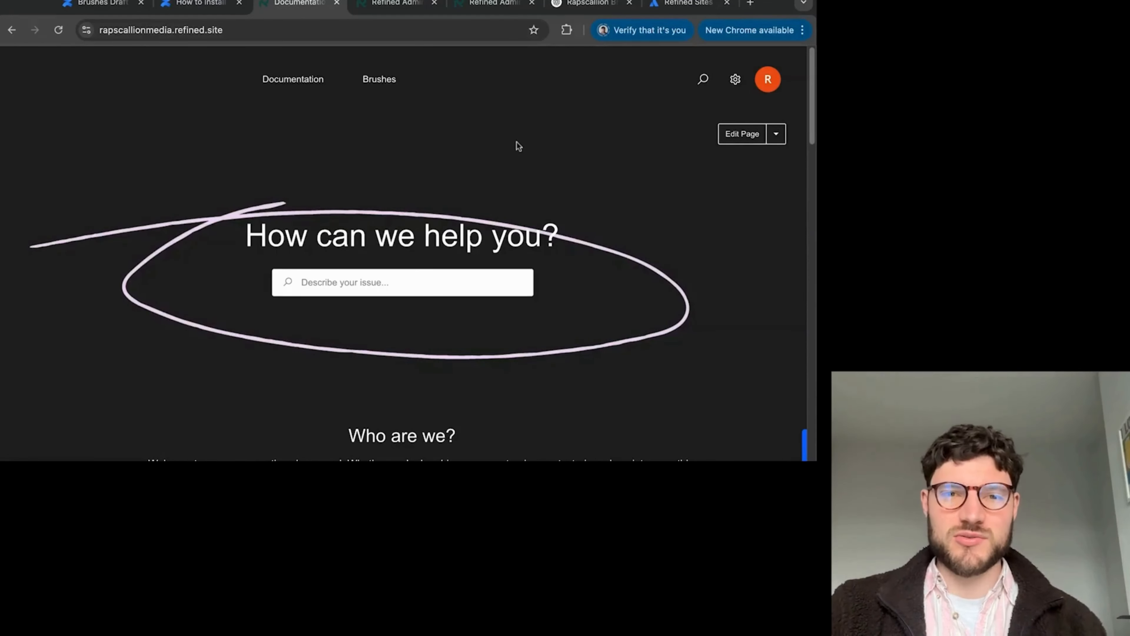
# - Compare the Refined site's Brushes page and its page tiles with the Brushes space overview in Confluence
pyautogui.click(385, 89)
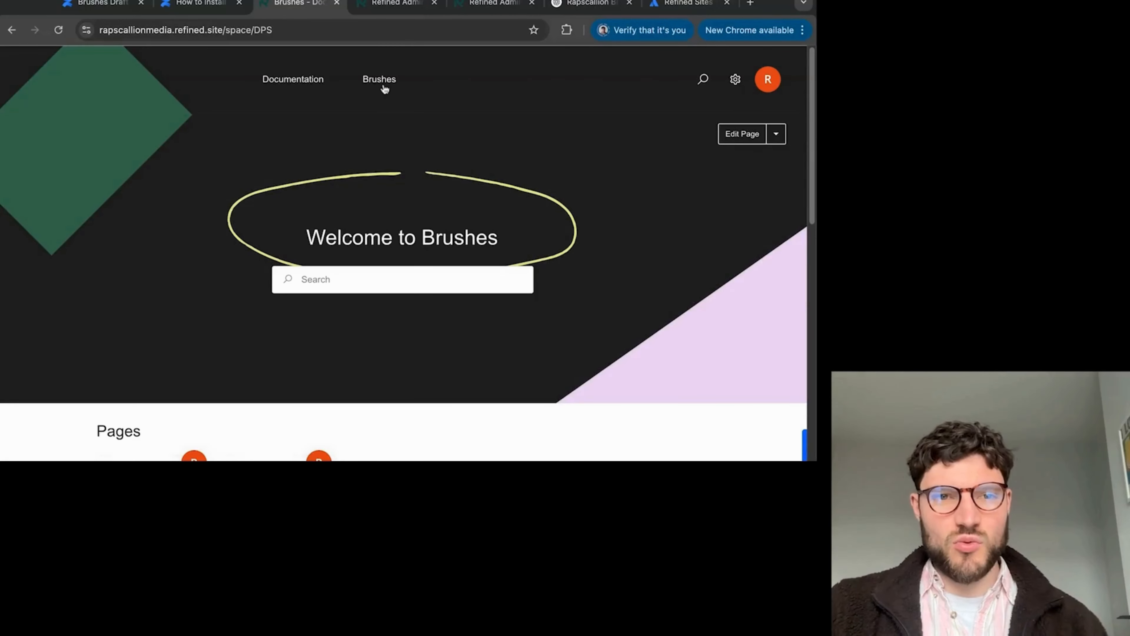
pyautogui.click(220, 10)
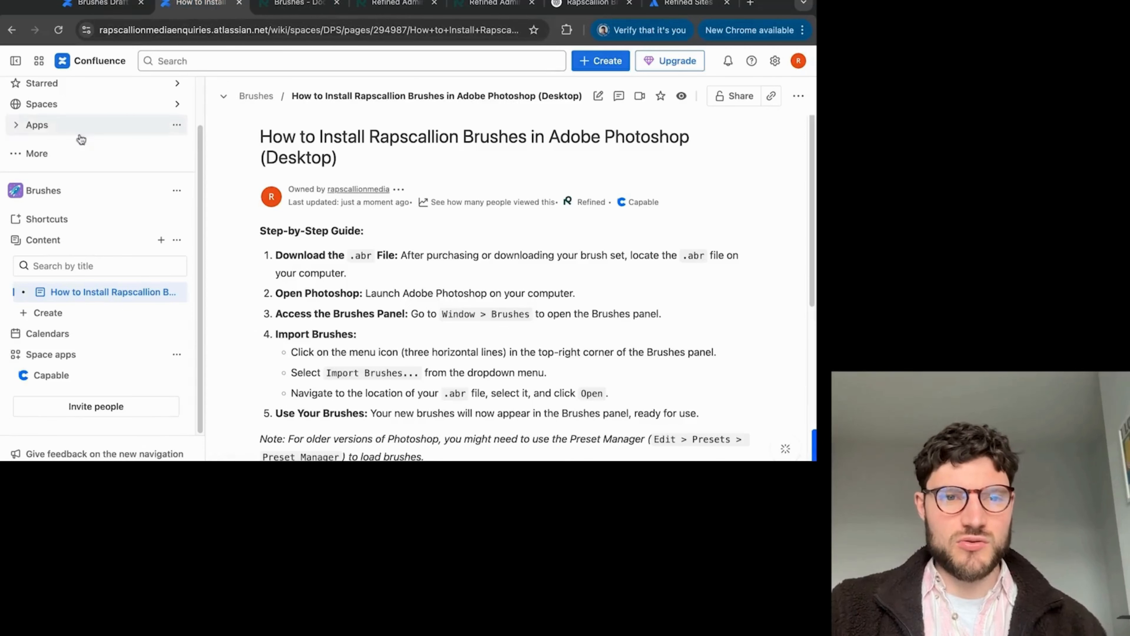
pyautogui.click(55, 194)
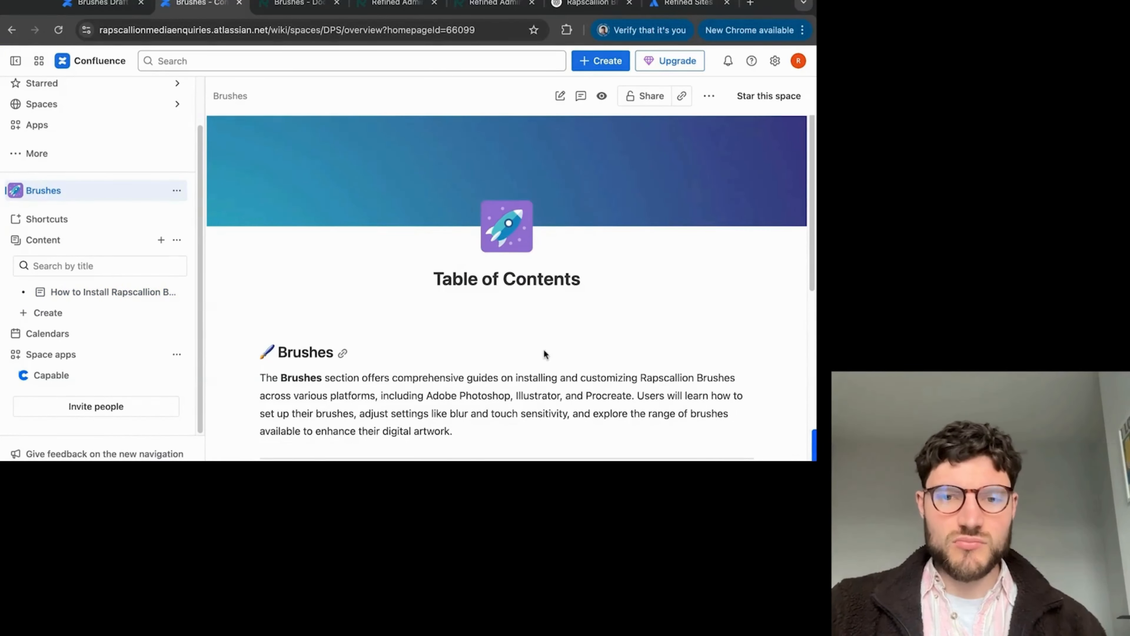
pyautogui.click(310, 9)
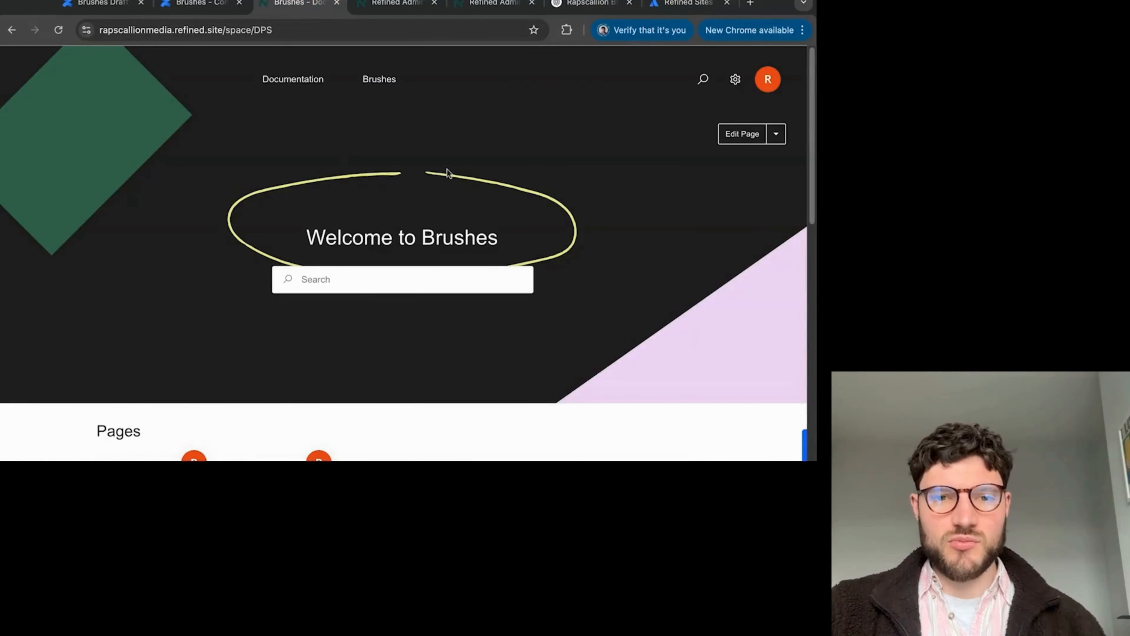
pyautogui.scroll(-5, 551, 203)
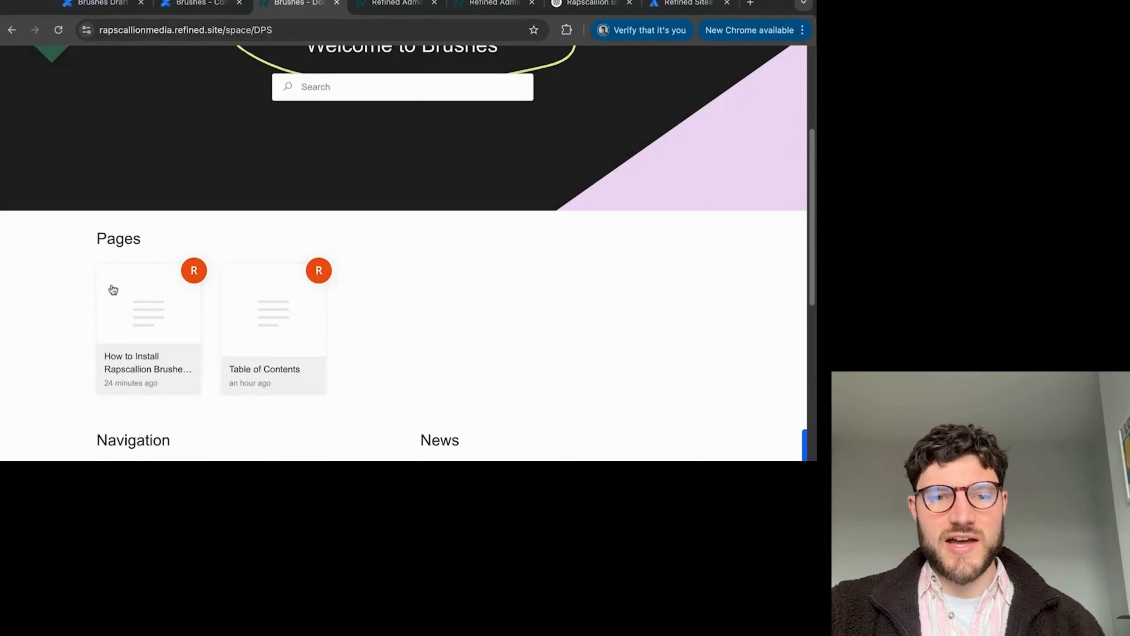
# - Compare Confluence's Table of Contents and Photoshop installation guide with the pages listed on the Refined Brushes page
pyautogui.click(185, 12)
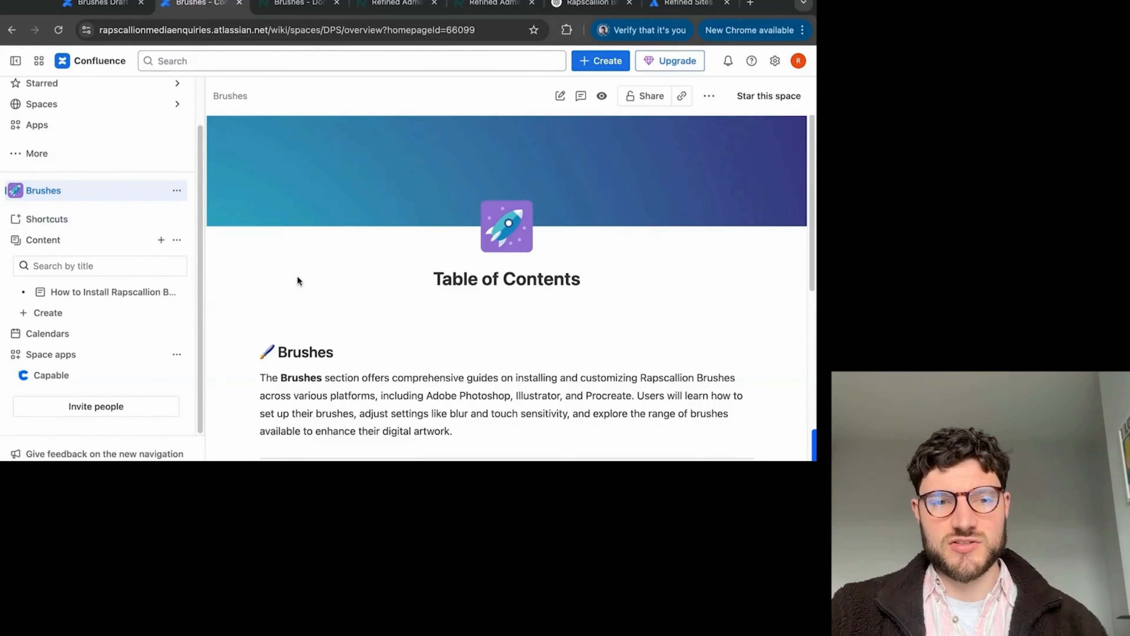
pyautogui.scroll(-2, 490, 262)
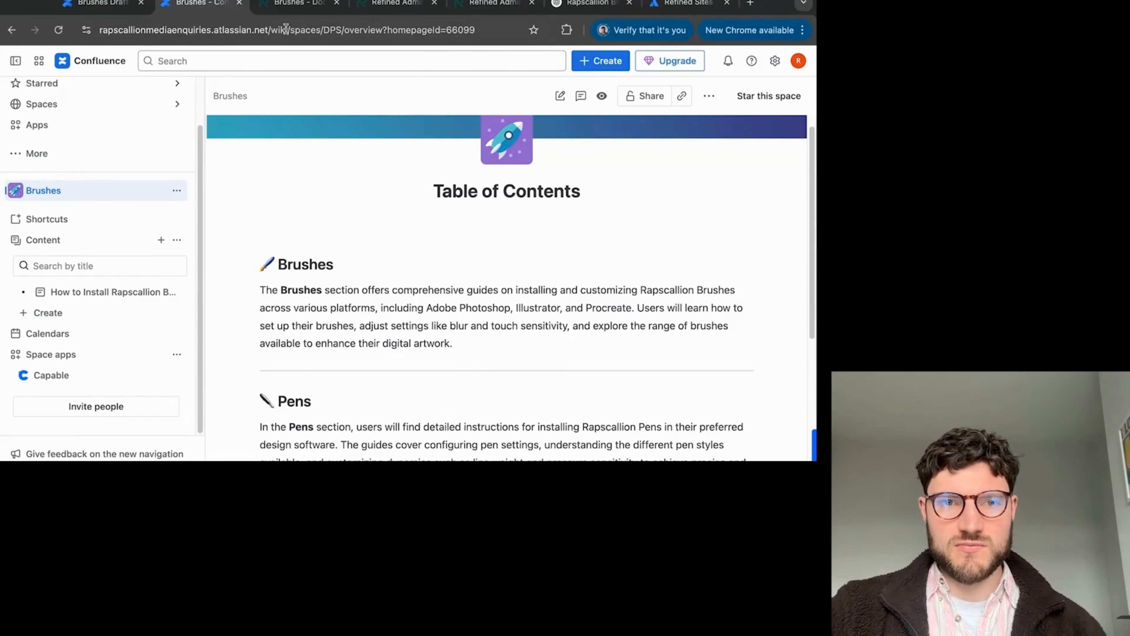
pyautogui.click(290, 10)
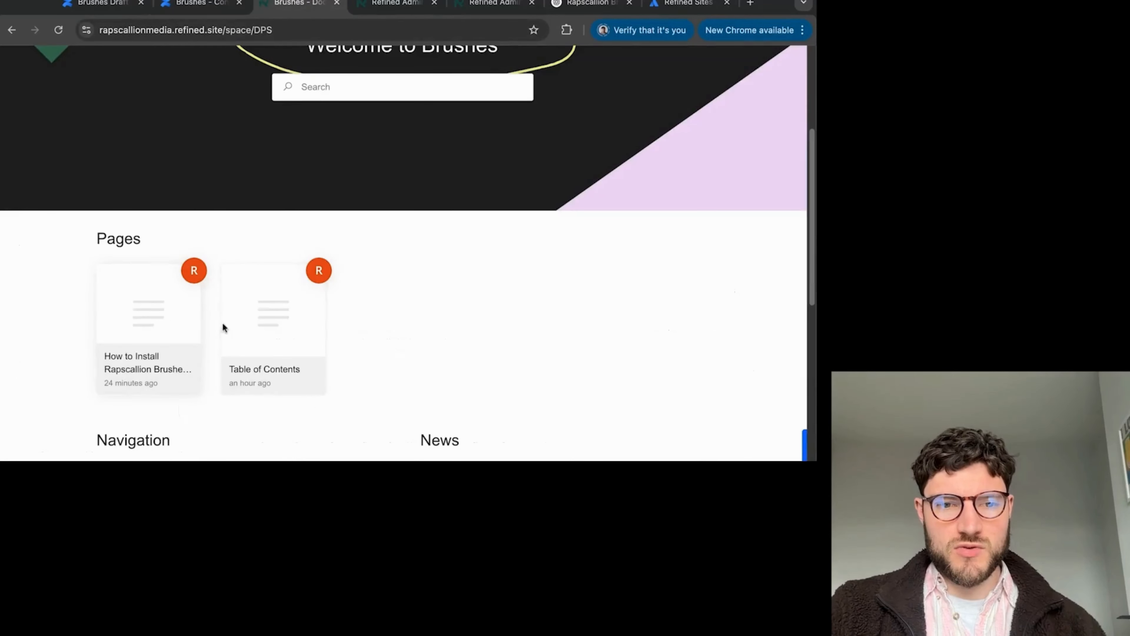
pyautogui.click(196, 4)
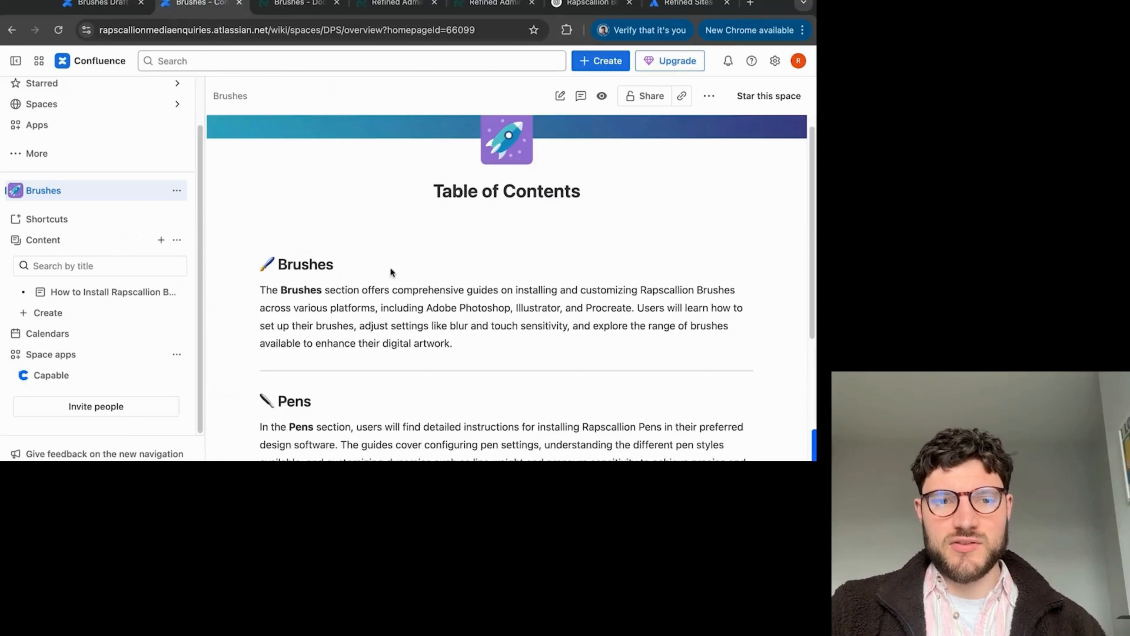
pyautogui.click(133, 292)
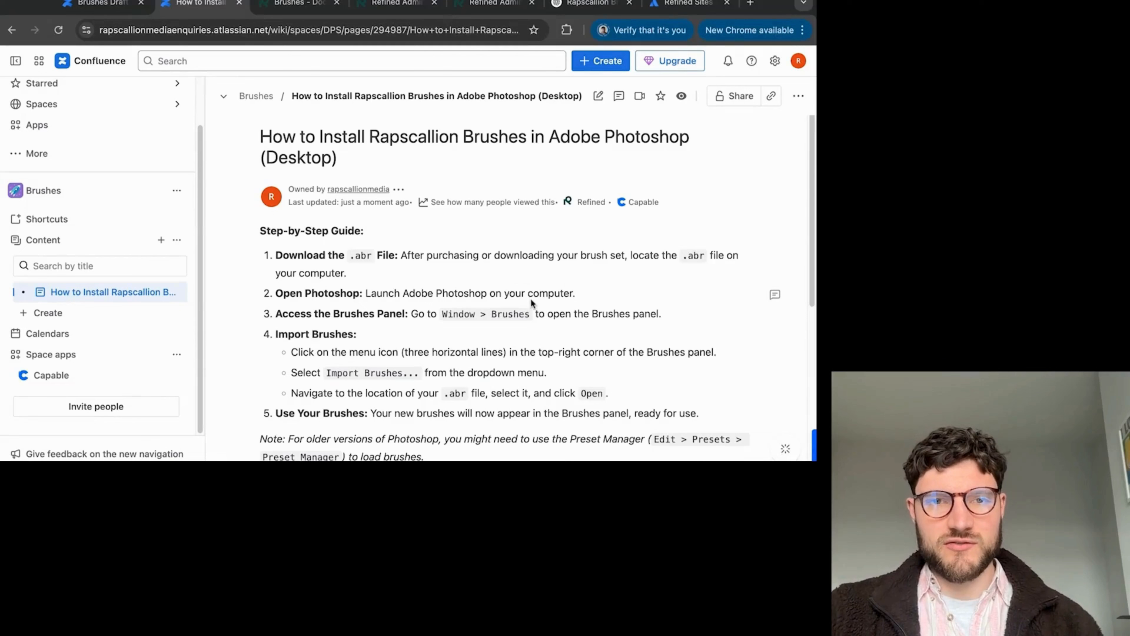
pyautogui.scroll(-2, 445, 270)
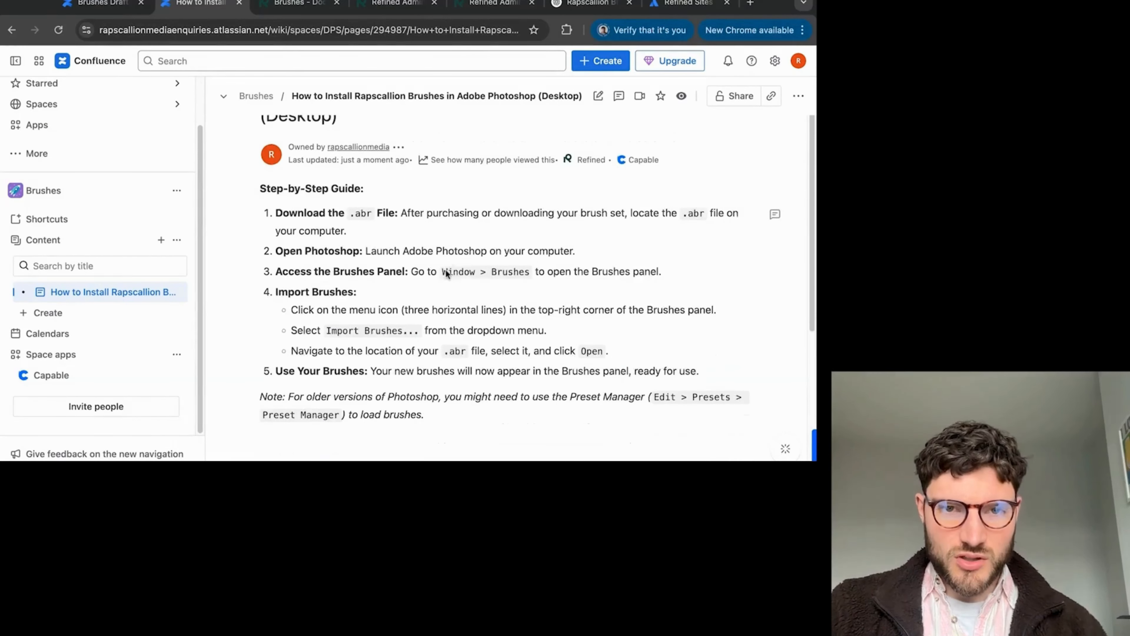
pyautogui.click(299, 5)
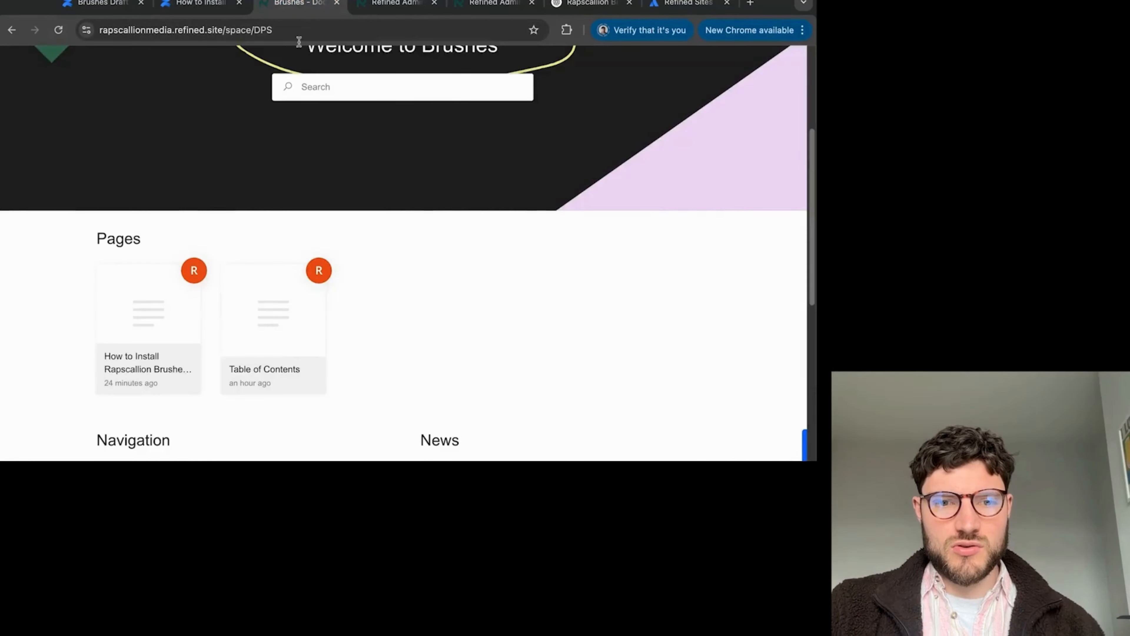
# - Create a page titled "Test" with the body text "Test" in Confluence's Brushes space and publish it
pyautogui.hotkey('ctrl', 'shift', 'Tab')
pyautogui.click(48, 312)
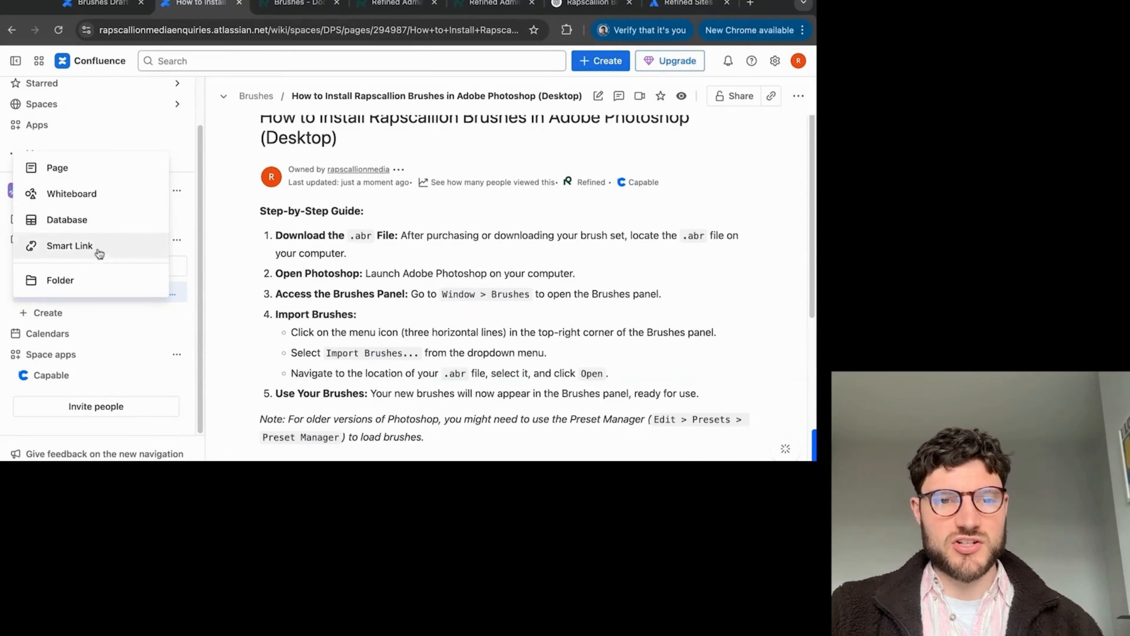
pyautogui.click(71, 316)
pyautogui.click(75, 311)
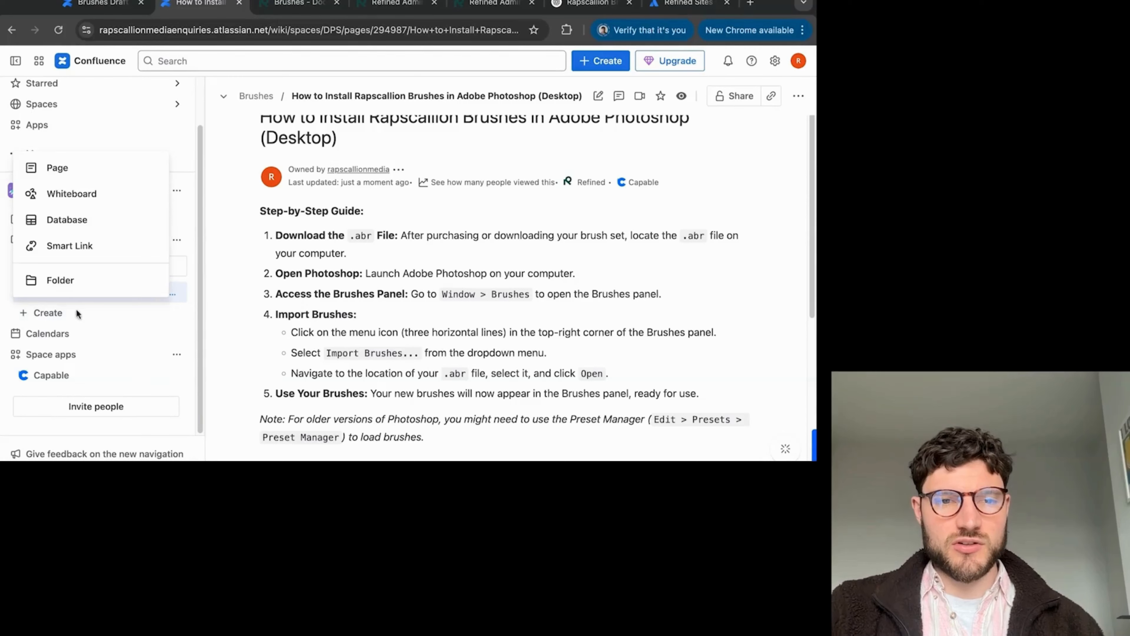
pyautogui.click(100, 176)
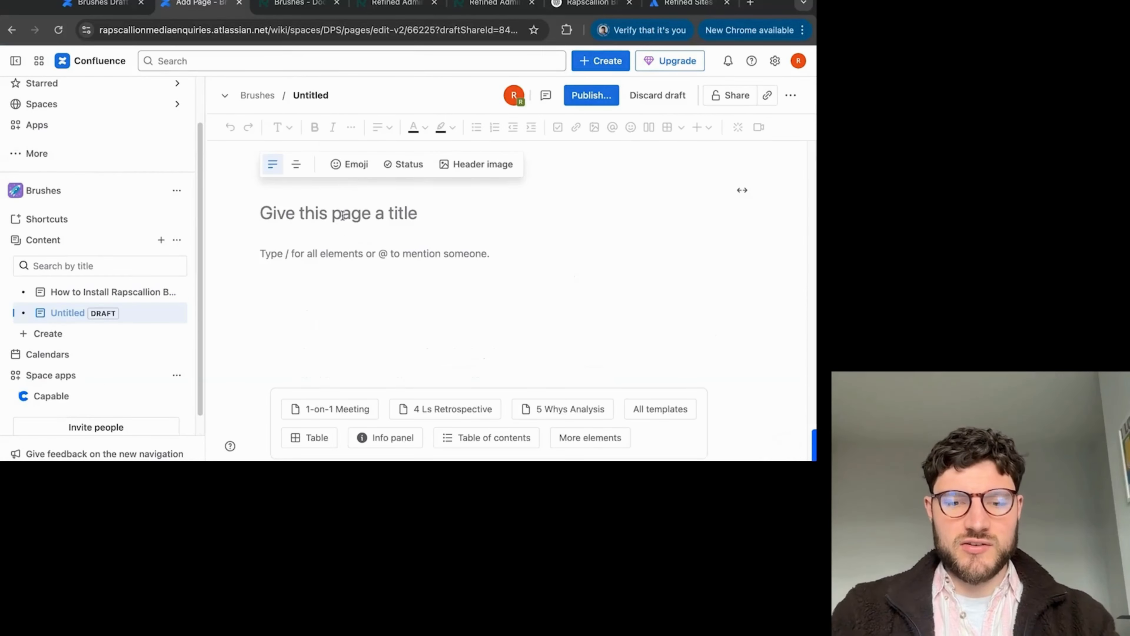
pyautogui.write('Test')
pyautogui.click(412, 251)
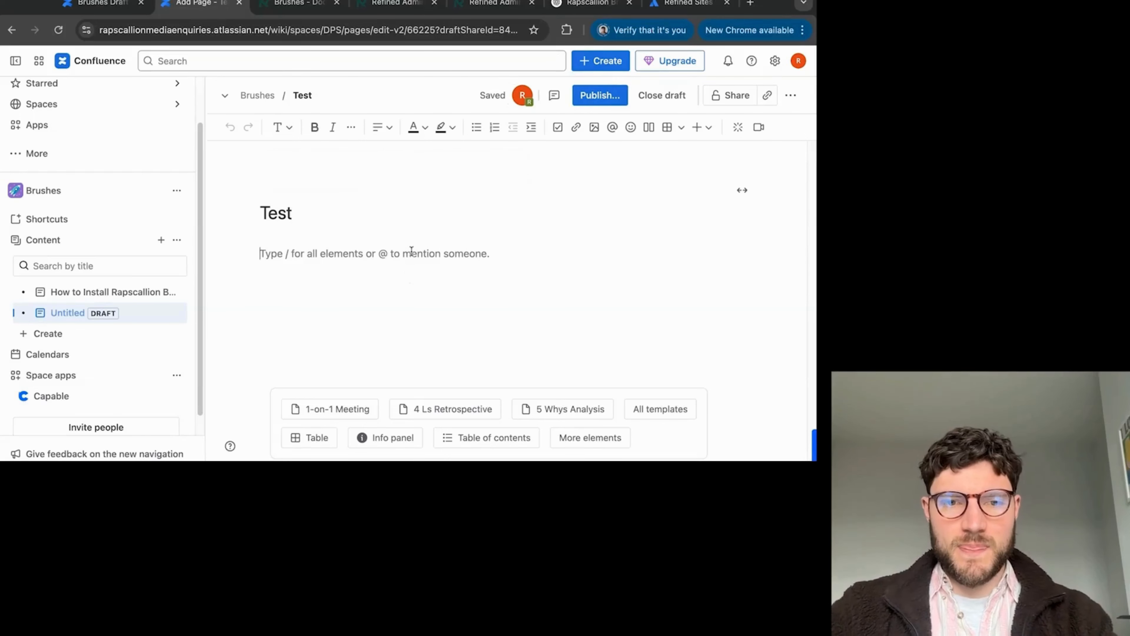
pyautogui.write('Test')
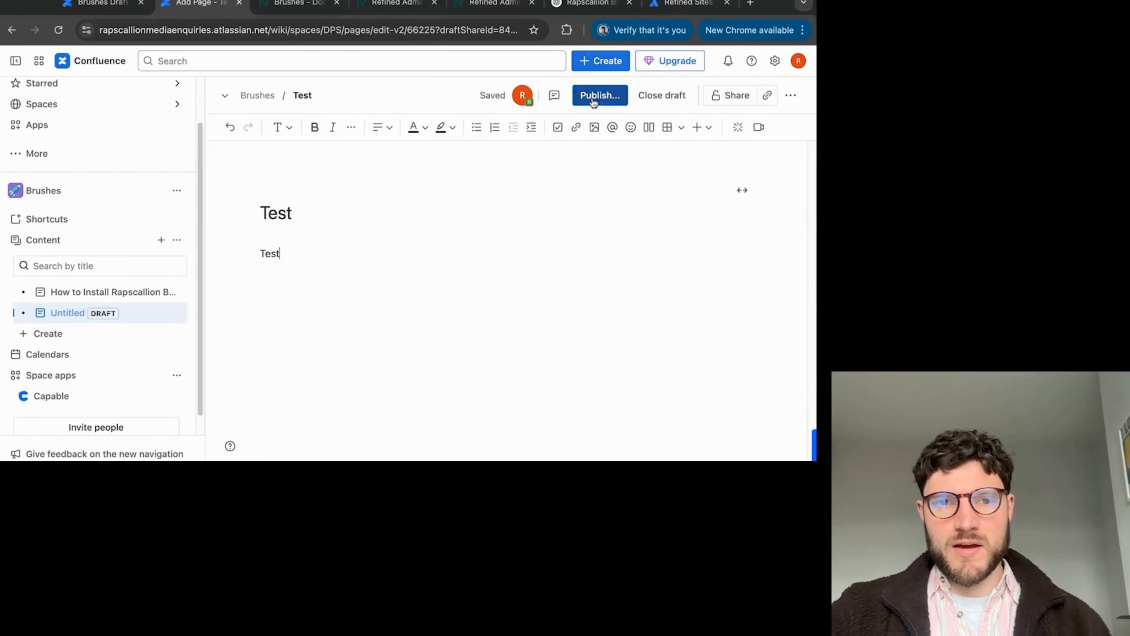
pyautogui.click(599, 95)
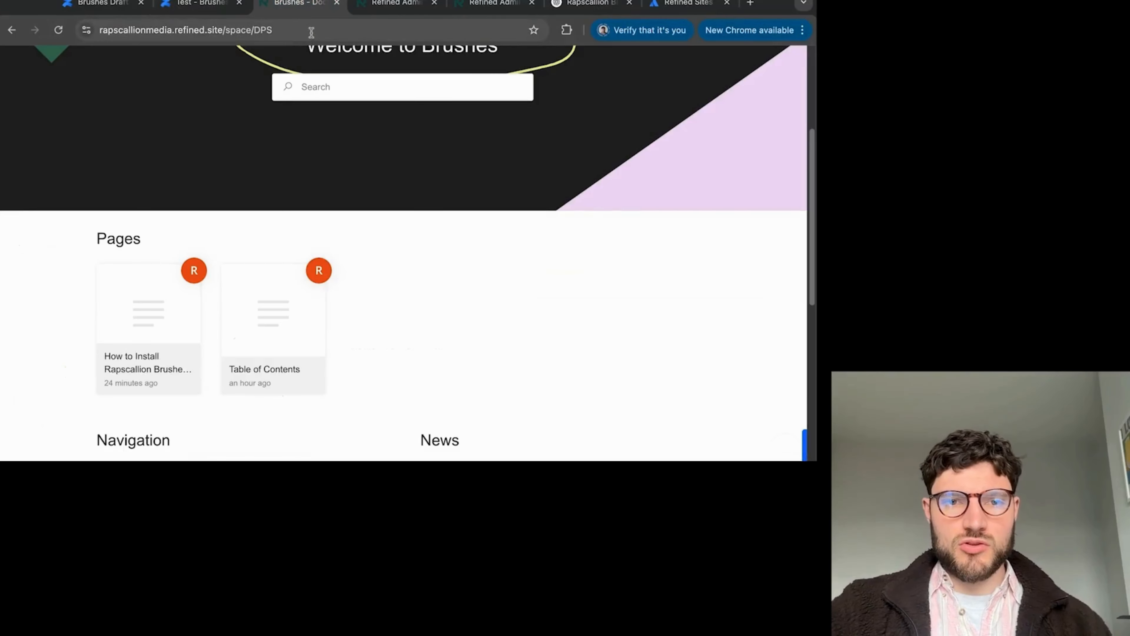
# - Reload the Refined site's Brushes page and check its Pages and Navigation sections for the new Test page
pyautogui.click(311, 29)
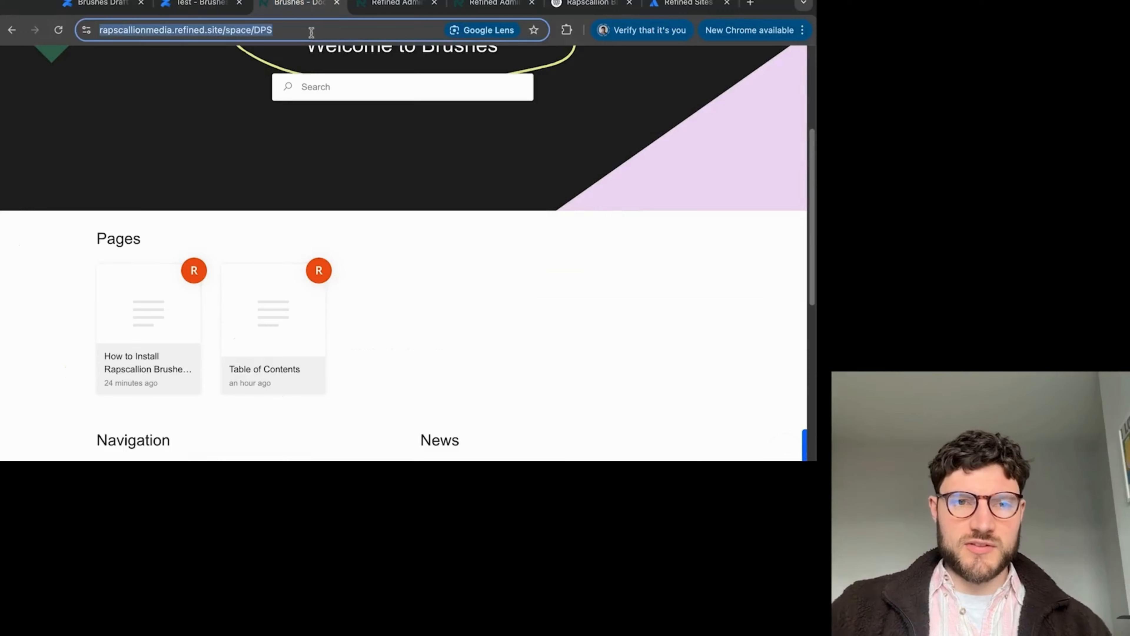
pyautogui.press('Return')
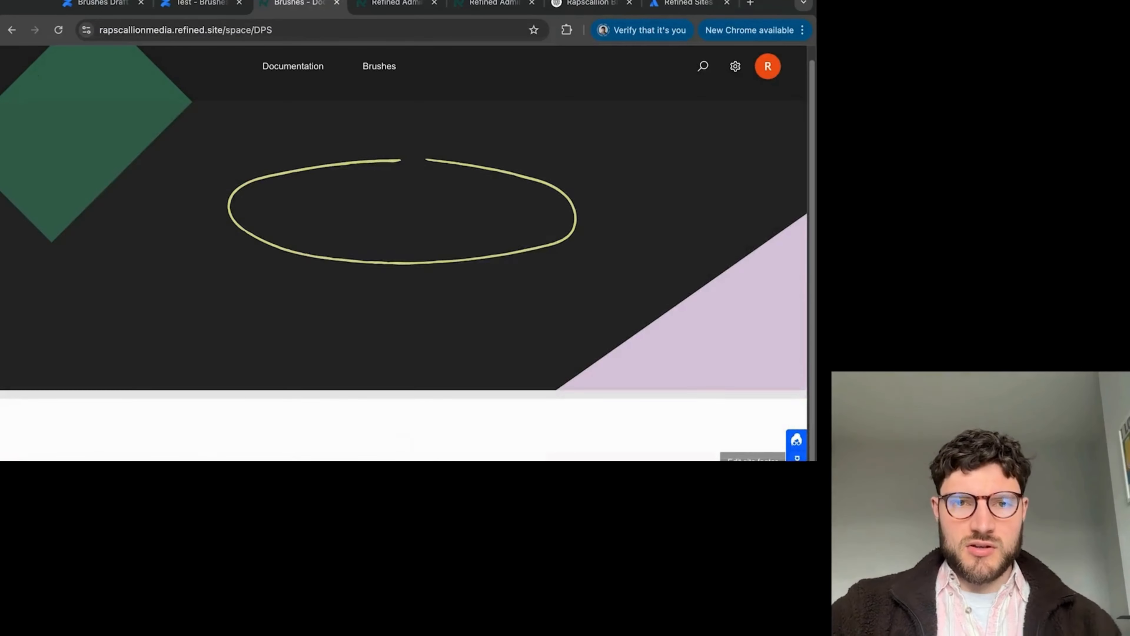
pyautogui.scroll(-6, 524, 218)
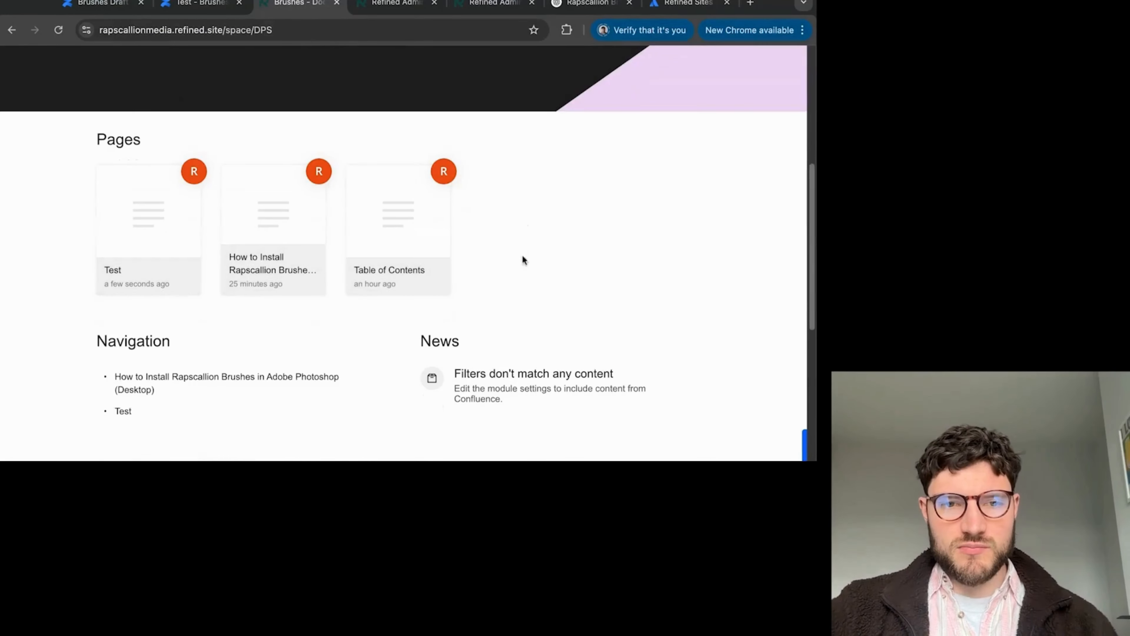
pyautogui.scroll(6, 129, 229)
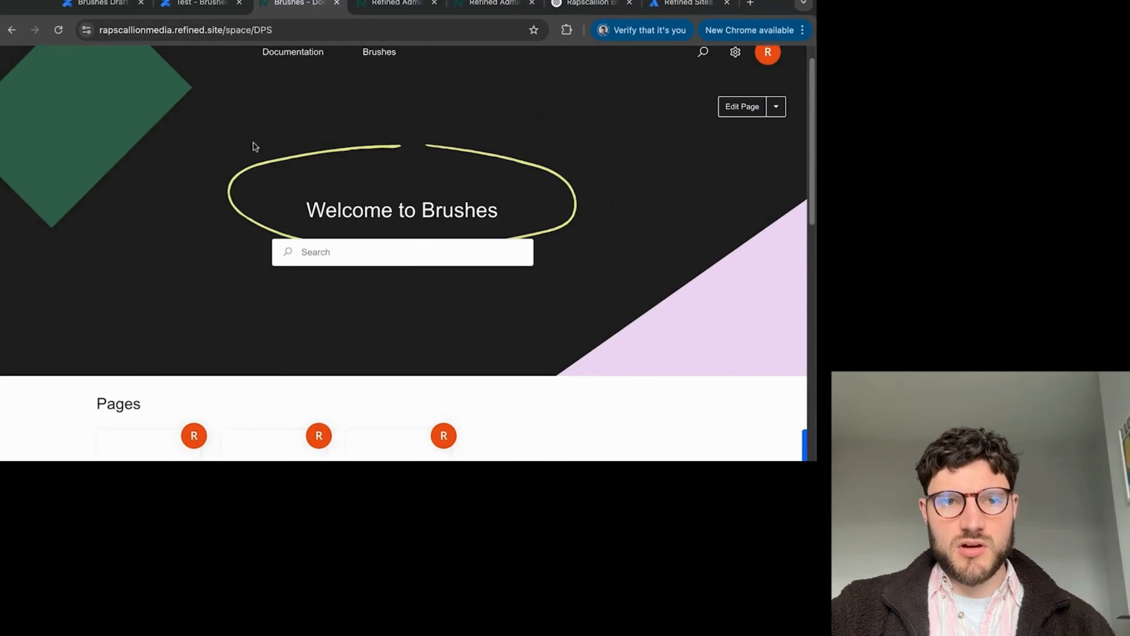
# - Retitle Confluence's Test page "How to Install Rapscallion Brushes in Adobe Illustrator" and replace its body with the Illustrator Step-by-Step Guide from ChatGPT
pyautogui.click(592, 4)
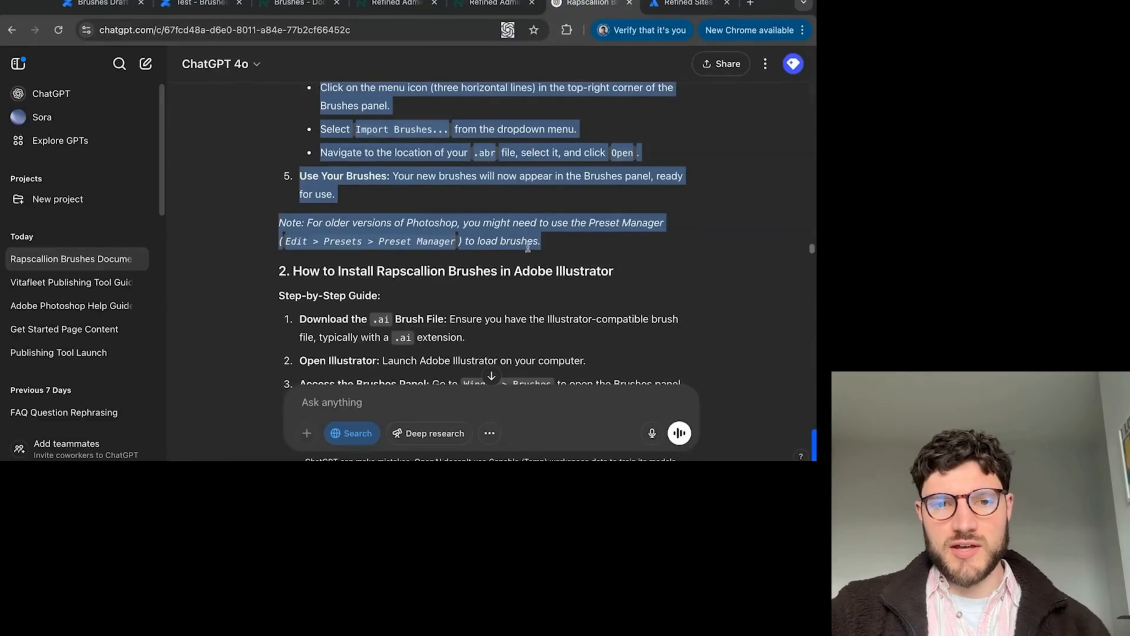
pyautogui.scroll(-2, 528, 248)
pyautogui.click(601, 199)
pyautogui.moveTo(617, 195); pyautogui.dragTo(290, 193)
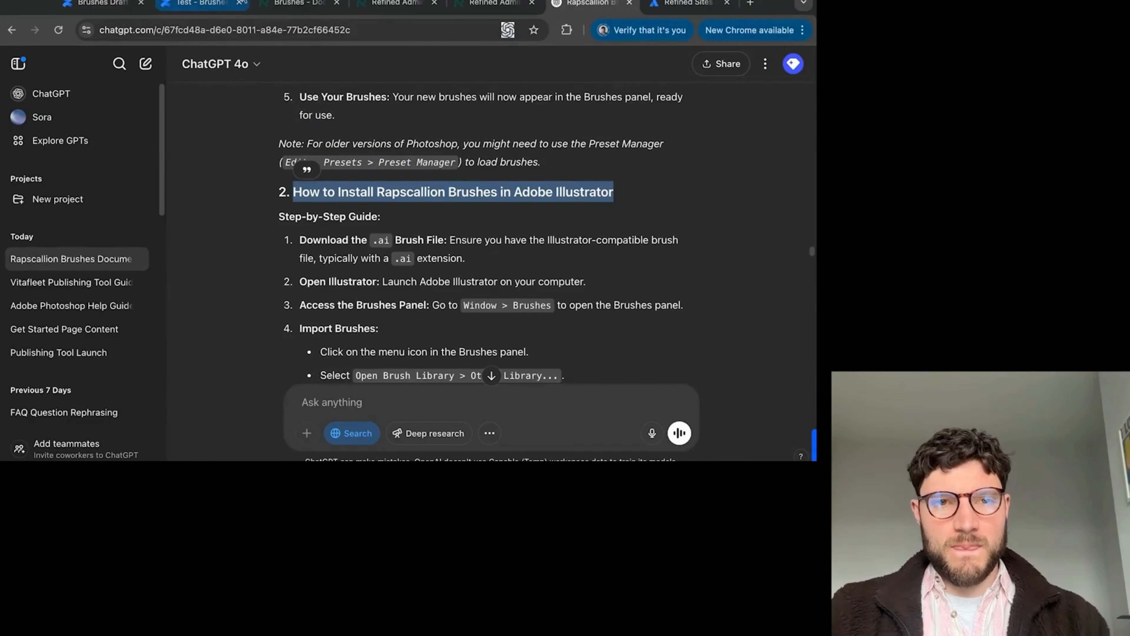
pyautogui.click(200, 4)
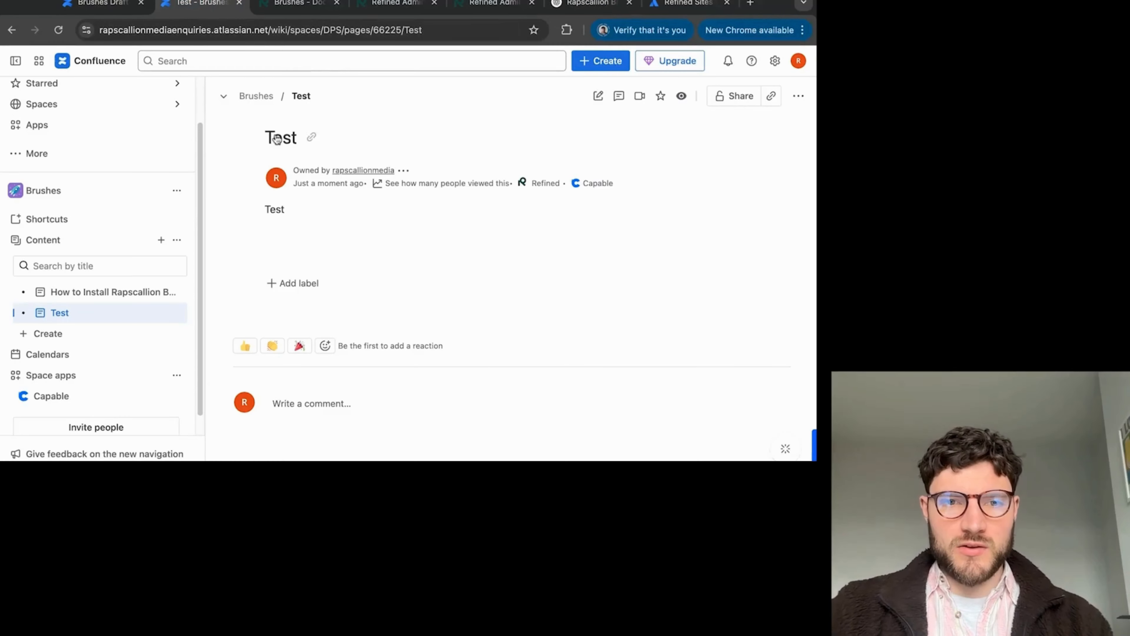
pyautogui.click(600, 95)
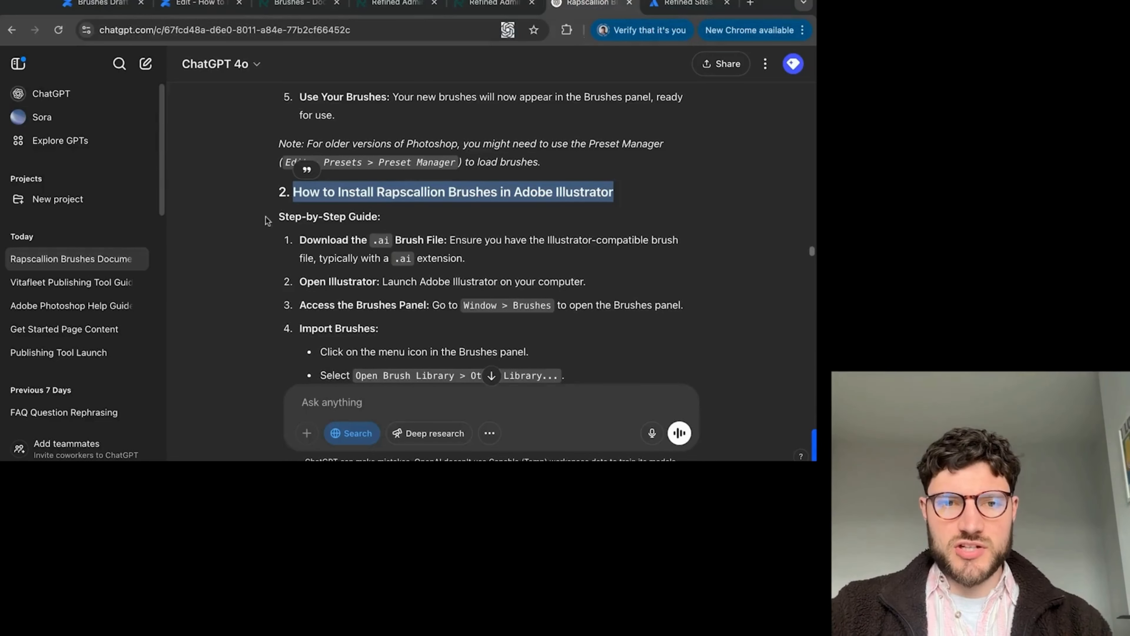
pyautogui.moveTo(280, 214)
pyautogui.mouseDown()
pyautogui.moveTo(501, 376)
pyautogui.moveTo(566, 396)
pyautogui.moveTo(391, 280)
pyautogui.mouseUp()
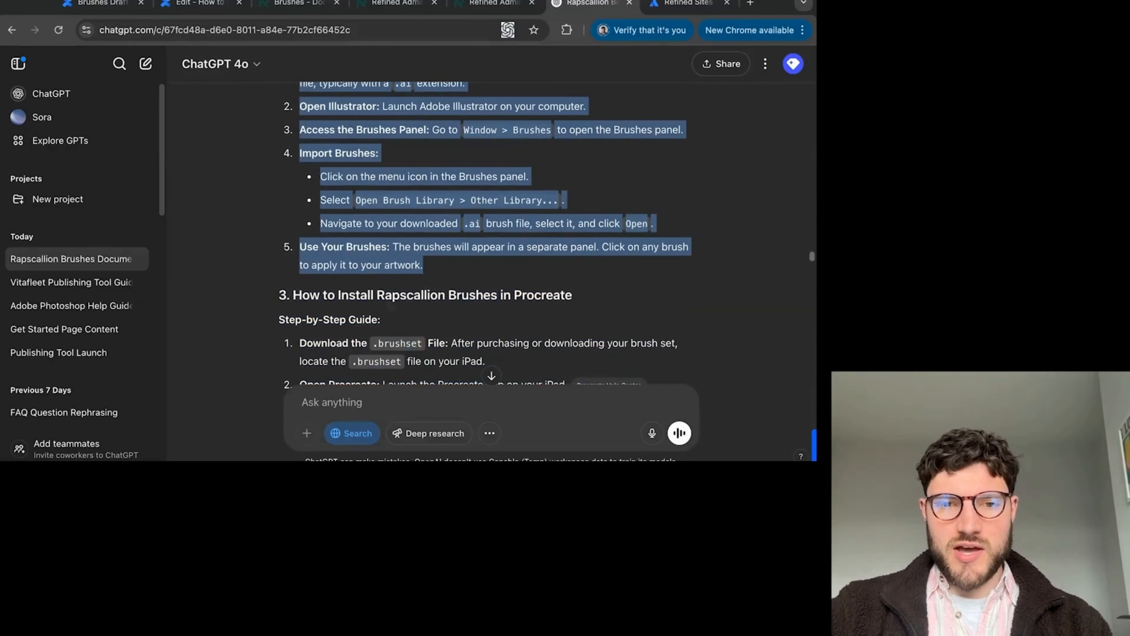
pyautogui.click(196, 5)
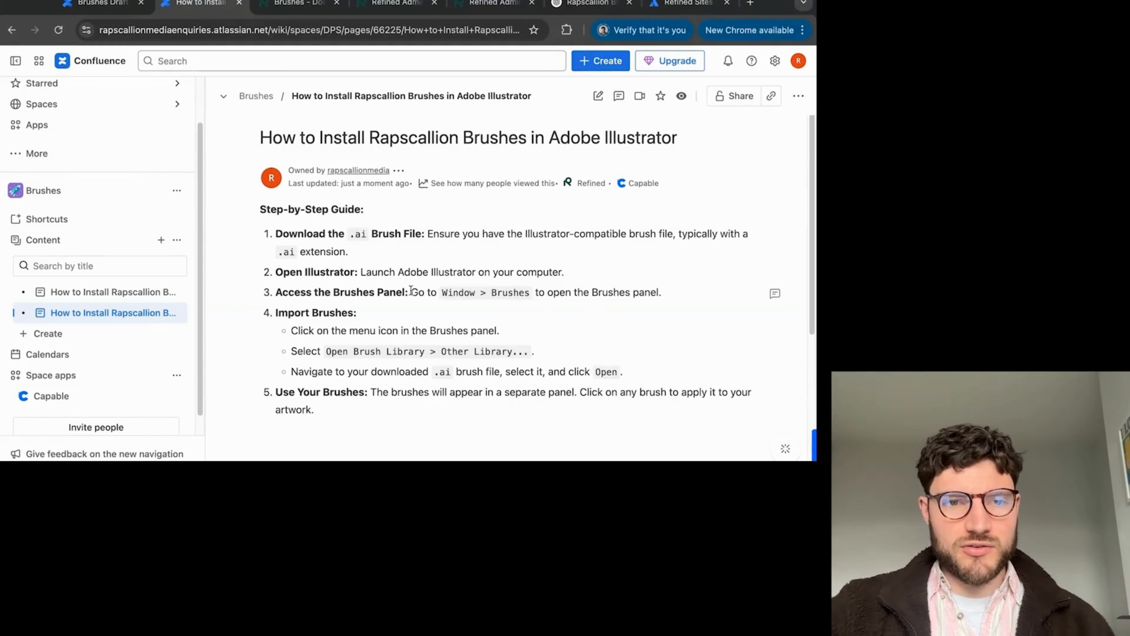
# - Create a new Confluence collaboration space named "Pens" with the default icon and features
pyautogui.scroll(2, 164, 179)
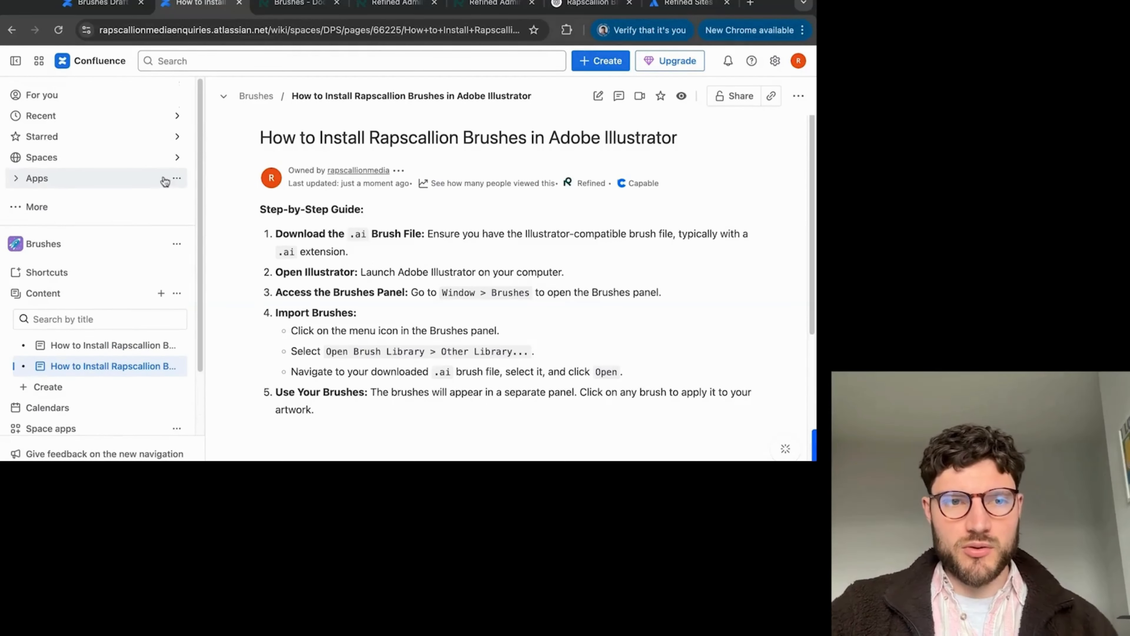
pyautogui.click(47, 60)
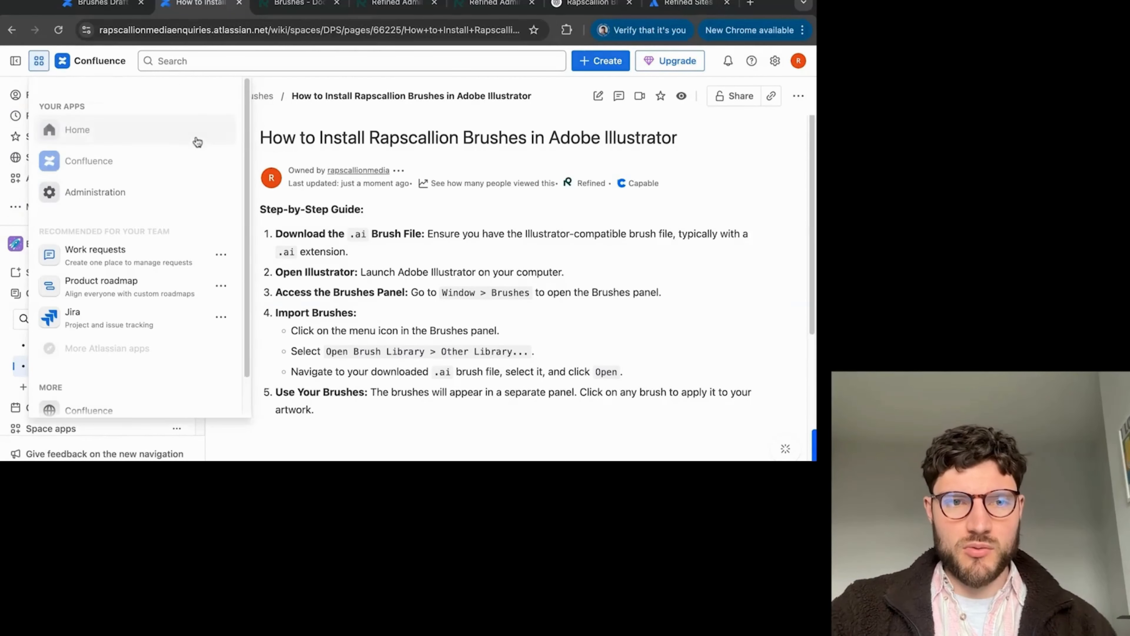
pyautogui.click(446, 271)
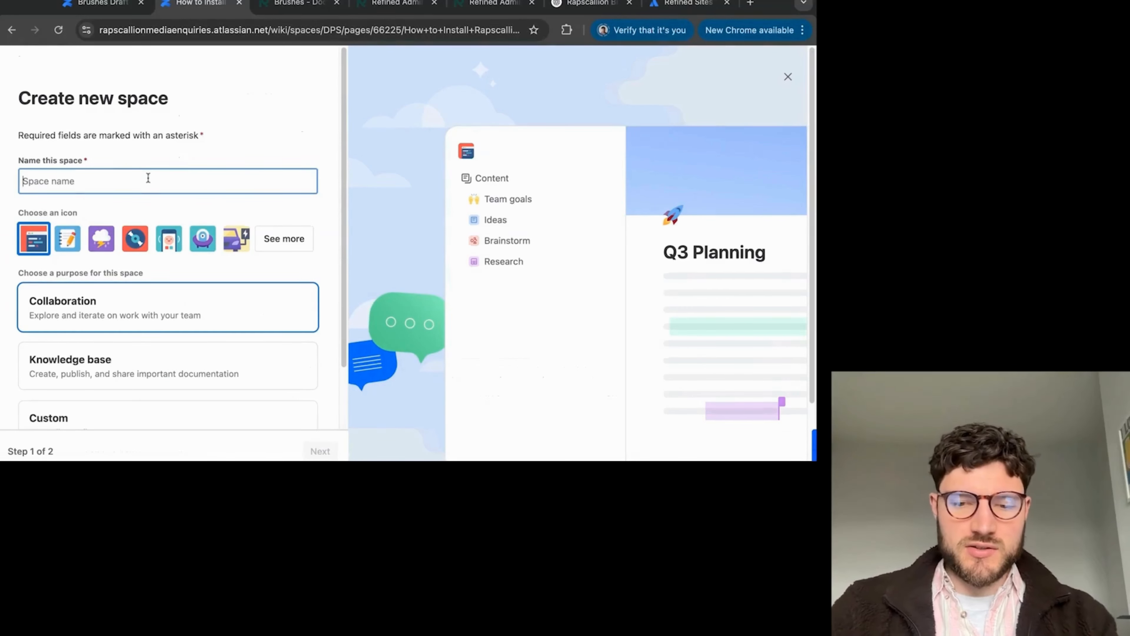
pyautogui.write('Pens')
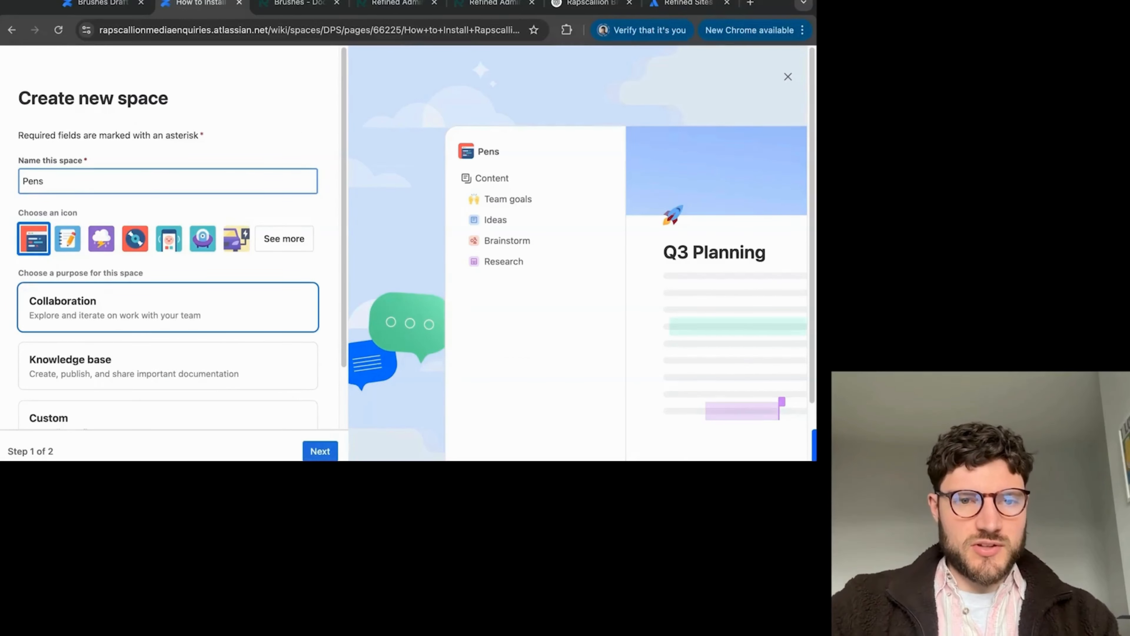
pyautogui.press('Return')
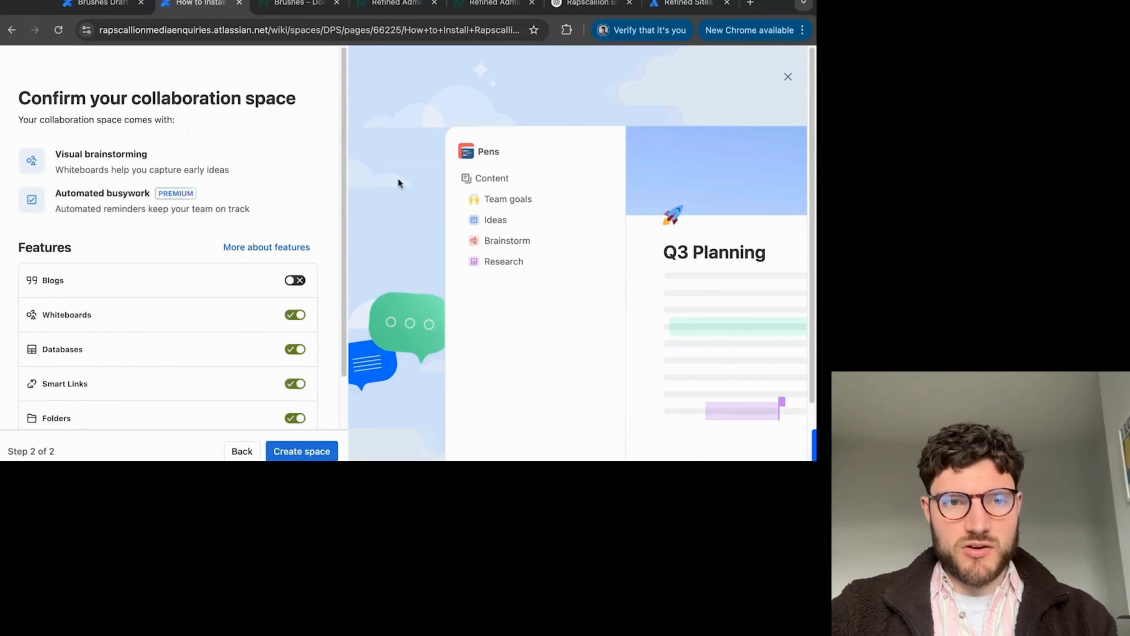
pyautogui.click(302, 451)
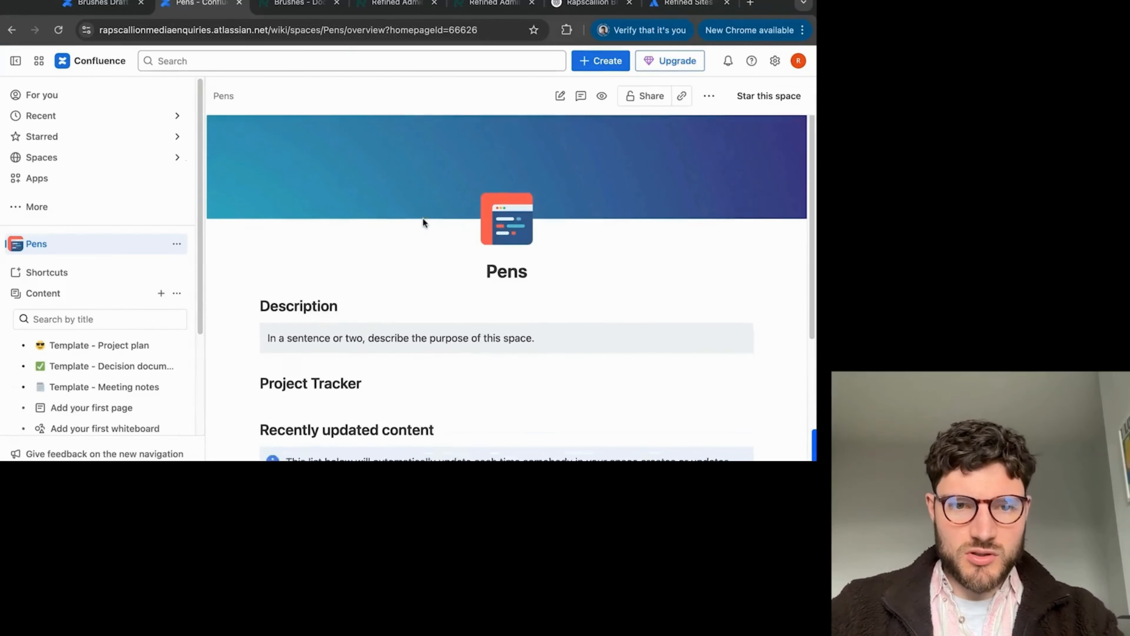
# - Review the Pens space overview and delete the "Template - Project plan" page from the space's content
pyautogui.scroll(-3, 423, 220)
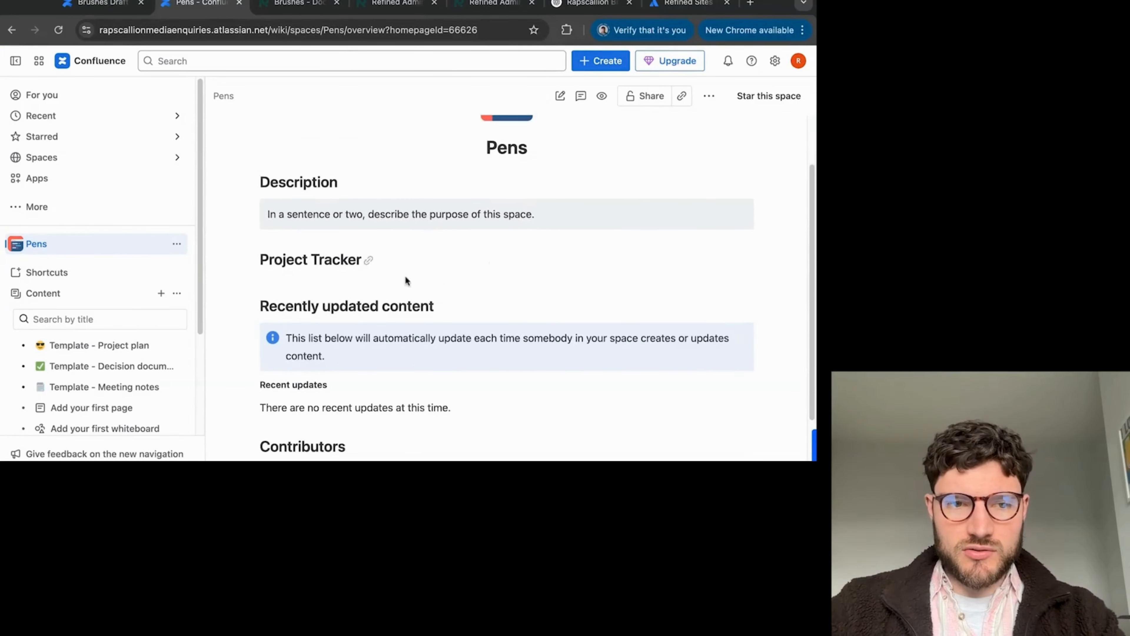
pyautogui.scroll(-3, 434, 261)
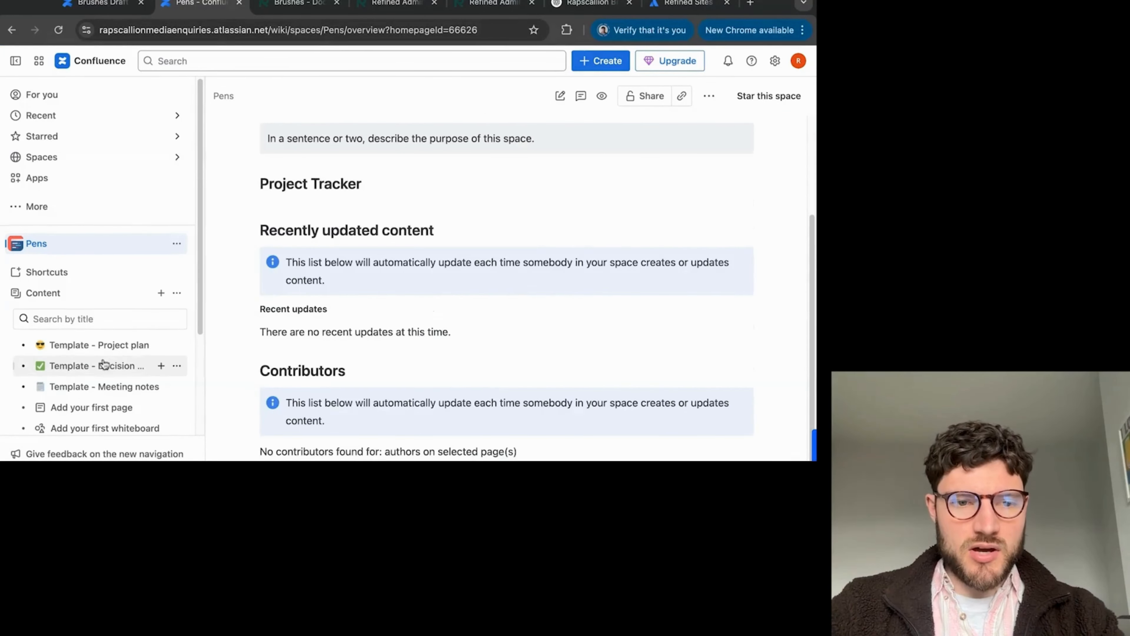
pyautogui.scroll(-1, 103, 364)
pyautogui.click(177, 326)
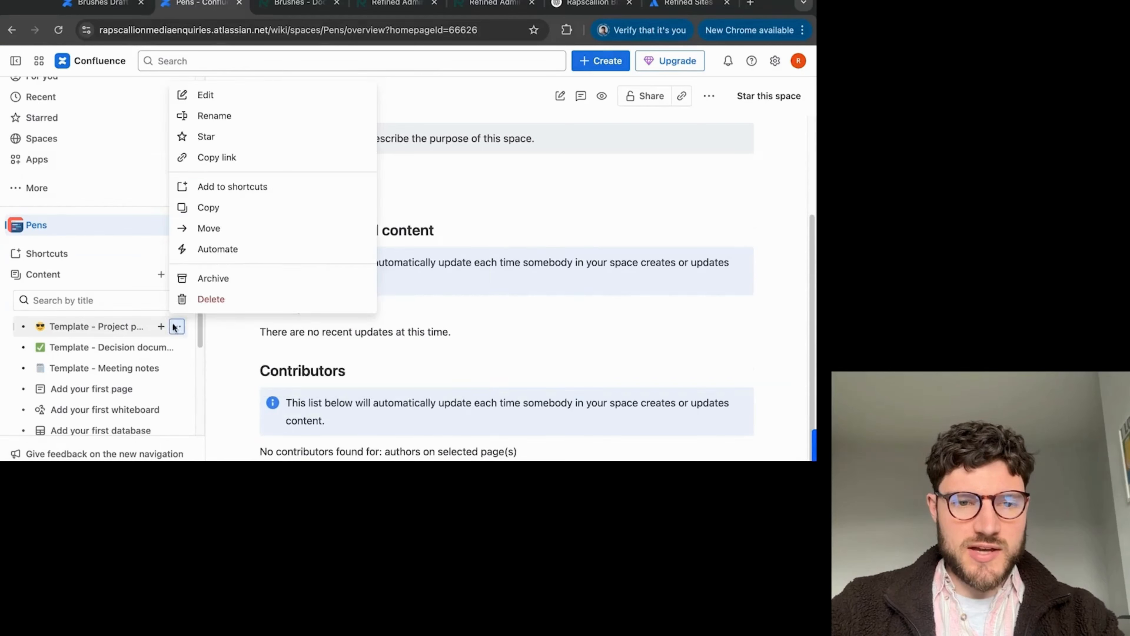
pyautogui.click(211, 299)
pyautogui.click(567, 188)
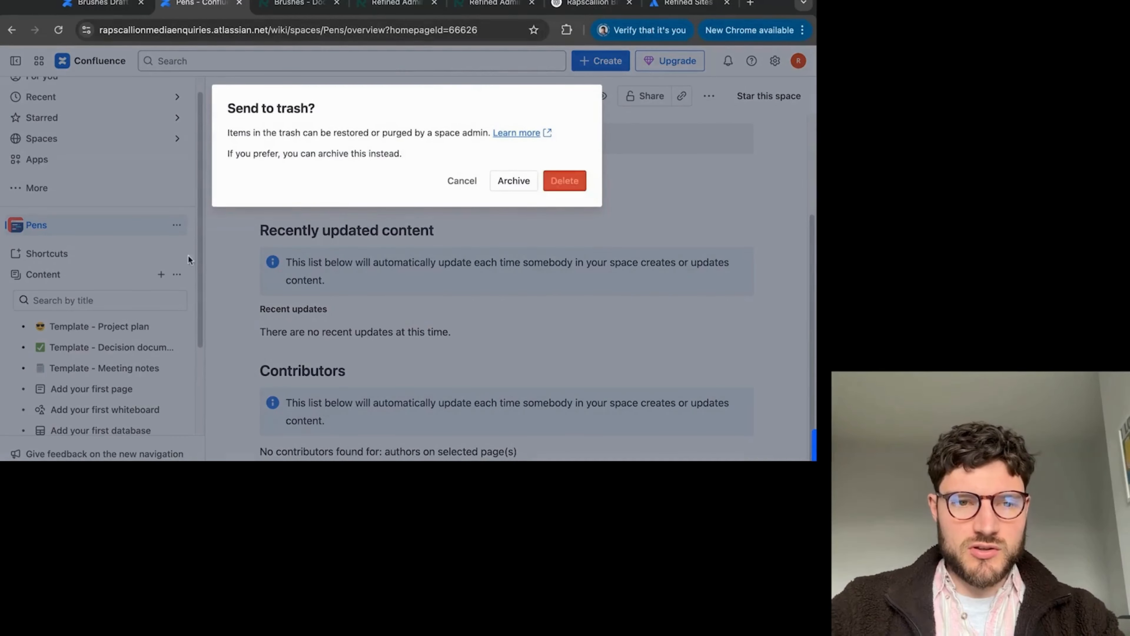
# - Delete the "Template - Decision documentation" page from the Pens space
pyautogui.scroll(-3, 190, 271)
pyautogui.click(177, 247)
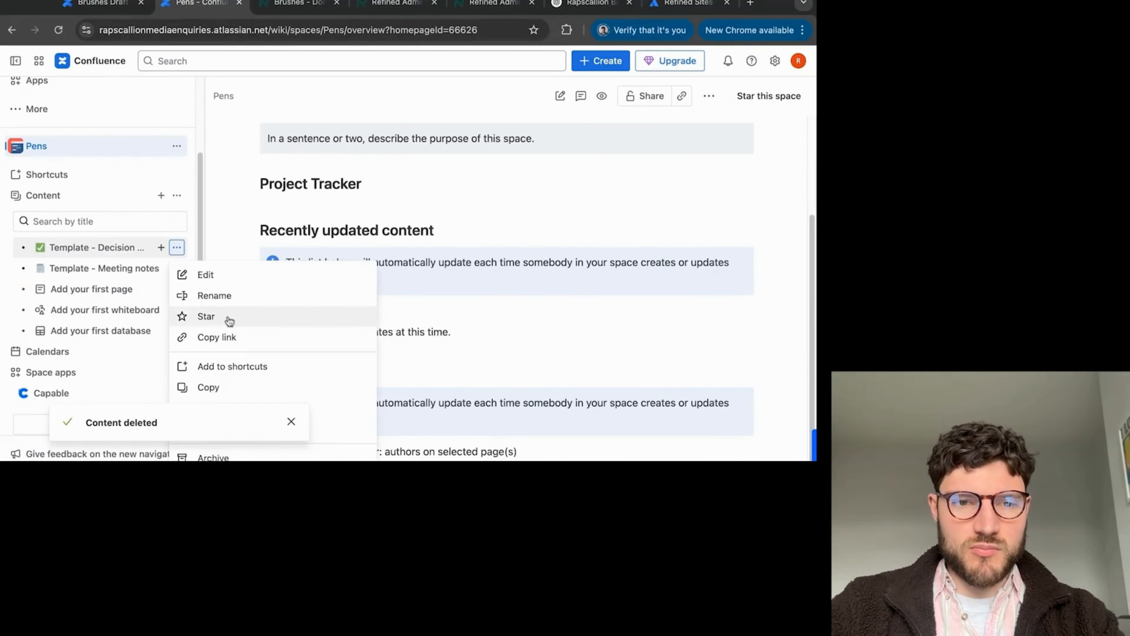
pyautogui.click(291, 423)
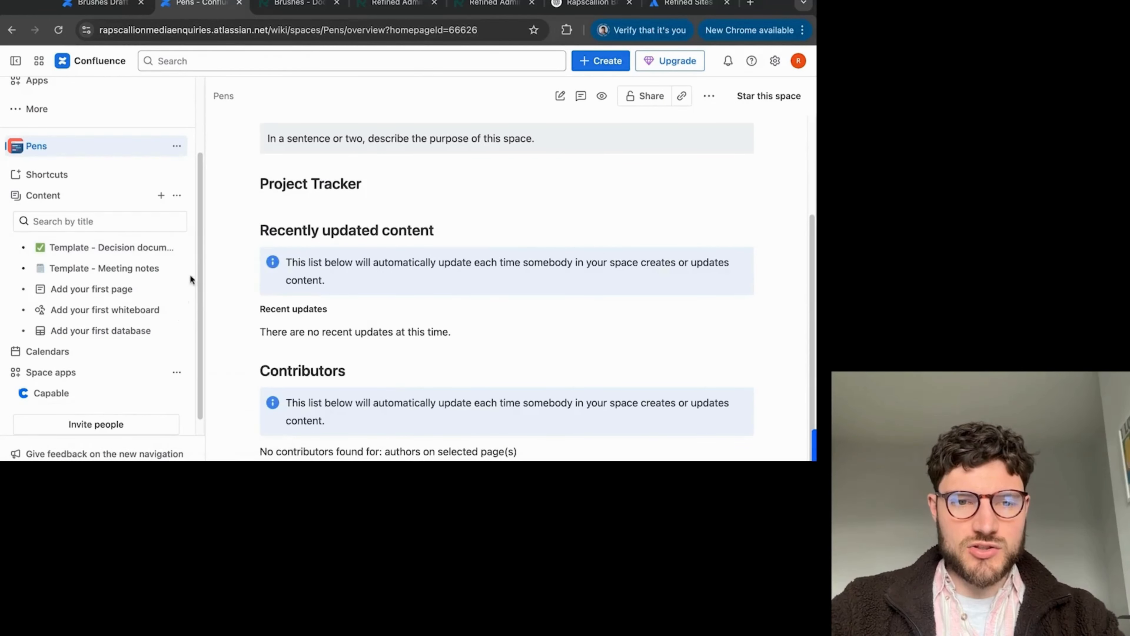
pyautogui.click(177, 247)
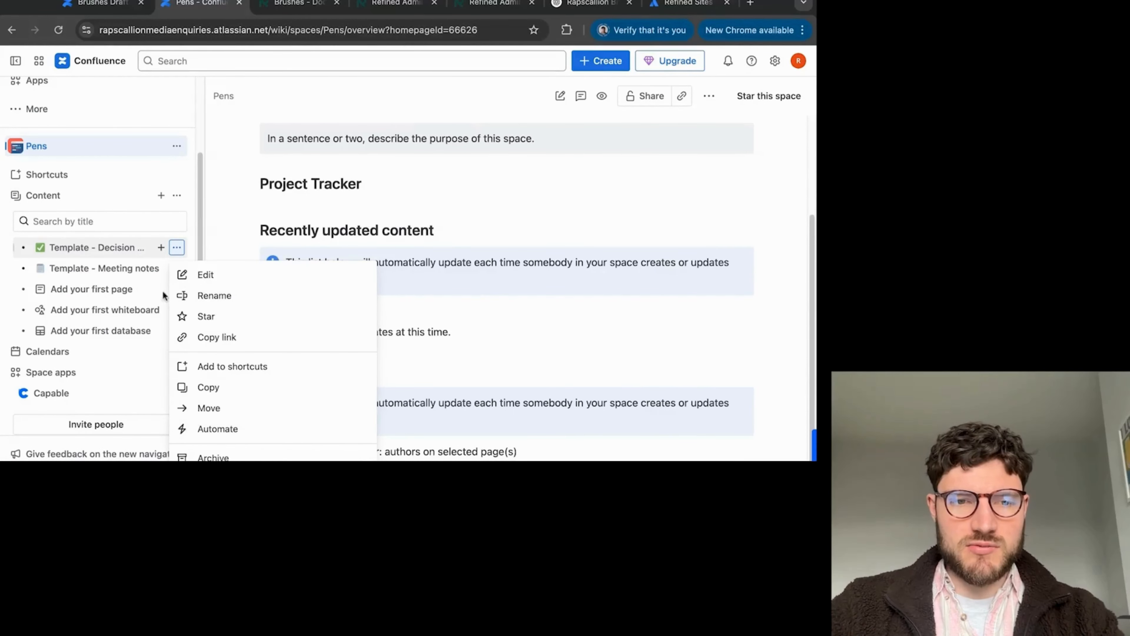
pyautogui.click(97, 247)
pyautogui.click(798, 95)
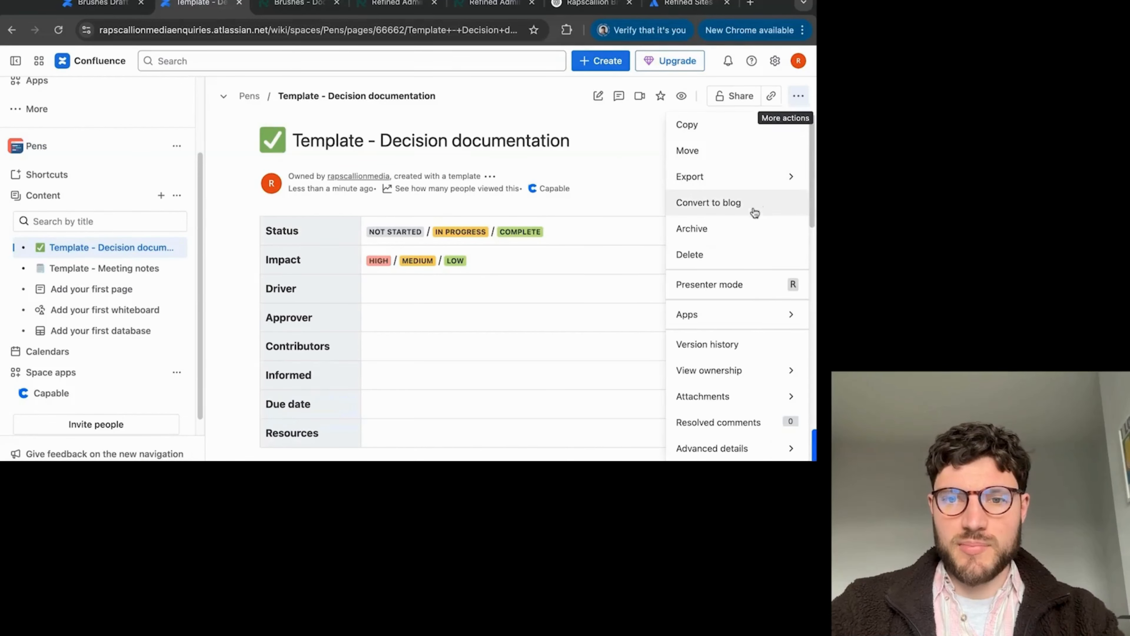
pyautogui.click(705, 253)
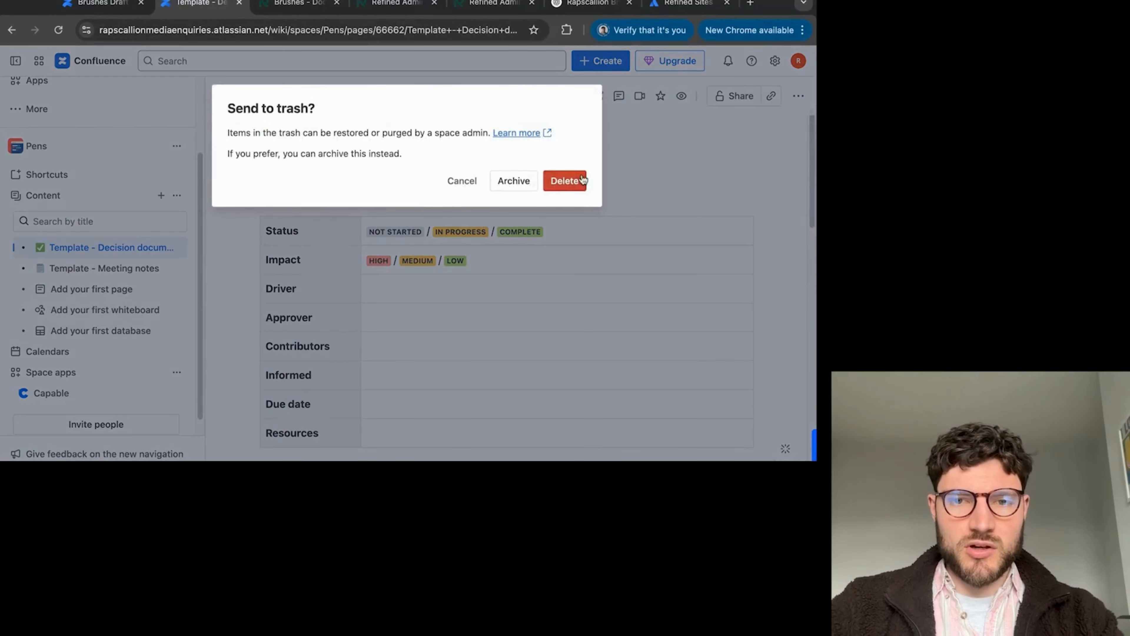
pyautogui.click(582, 181)
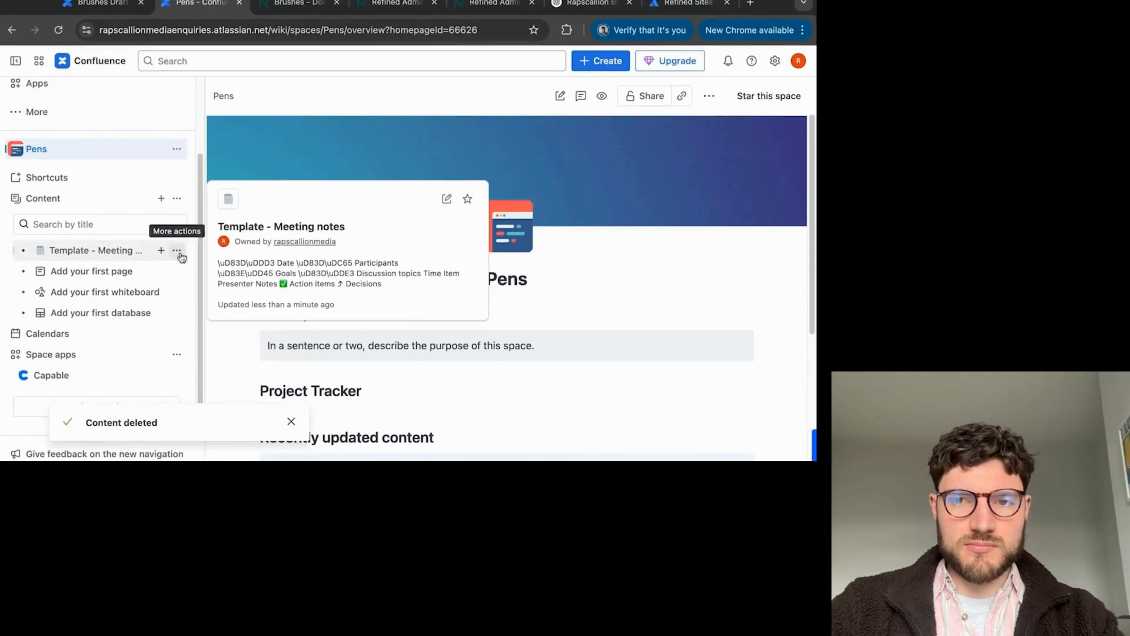
# - Switch to Refined's administration and add the Confluence space Pens to the Documentation site structure, with navigation menu display and landing page enabled
pyautogui.click(297, 3)
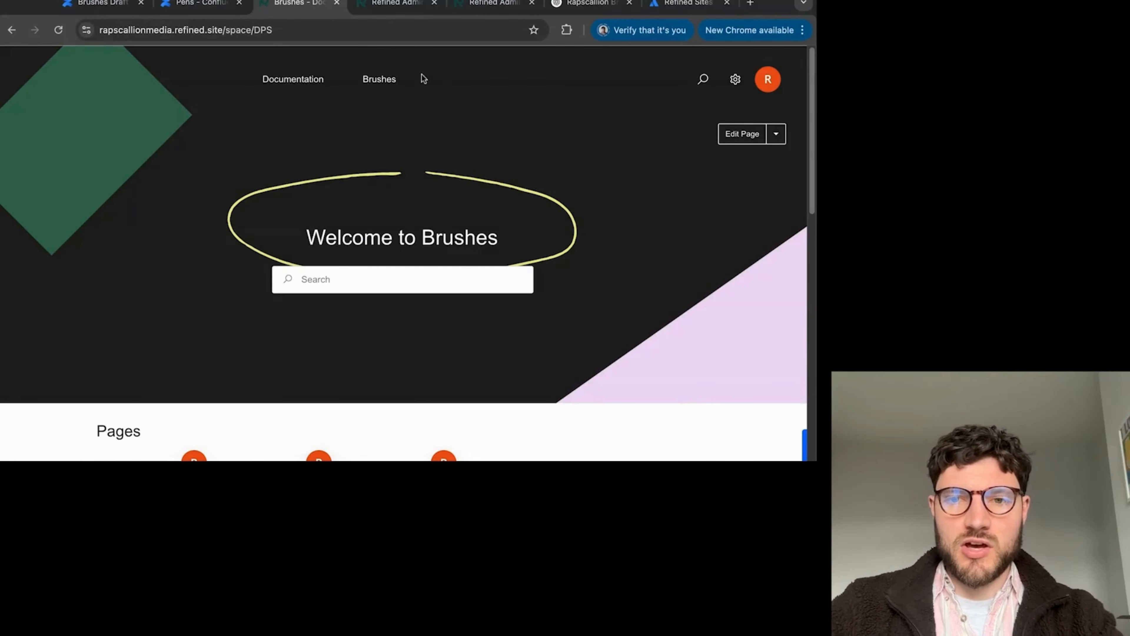
pyautogui.click(394, 8)
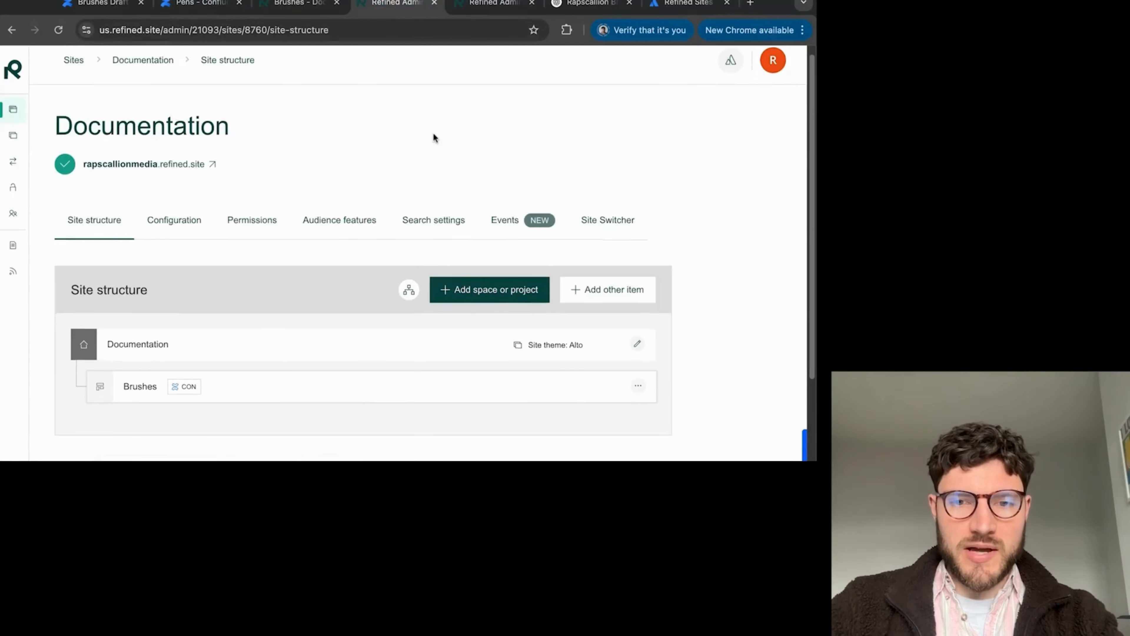
pyautogui.scroll(-3, 434, 138)
pyautogui.scroll(-2, 462, 318)
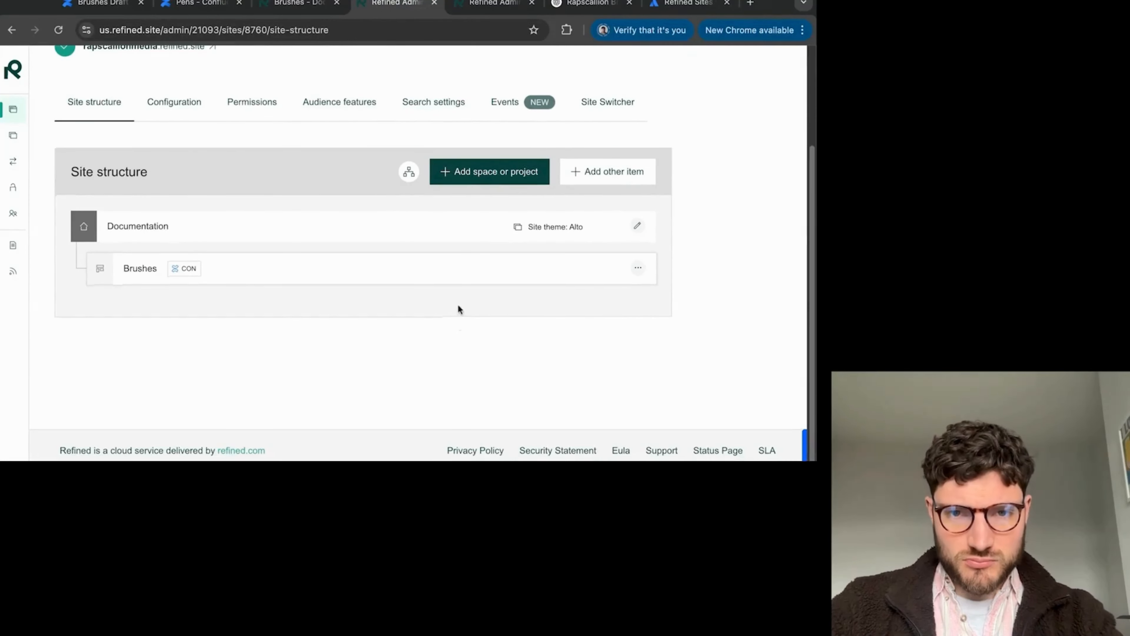
pyautogui.click(484, 183)
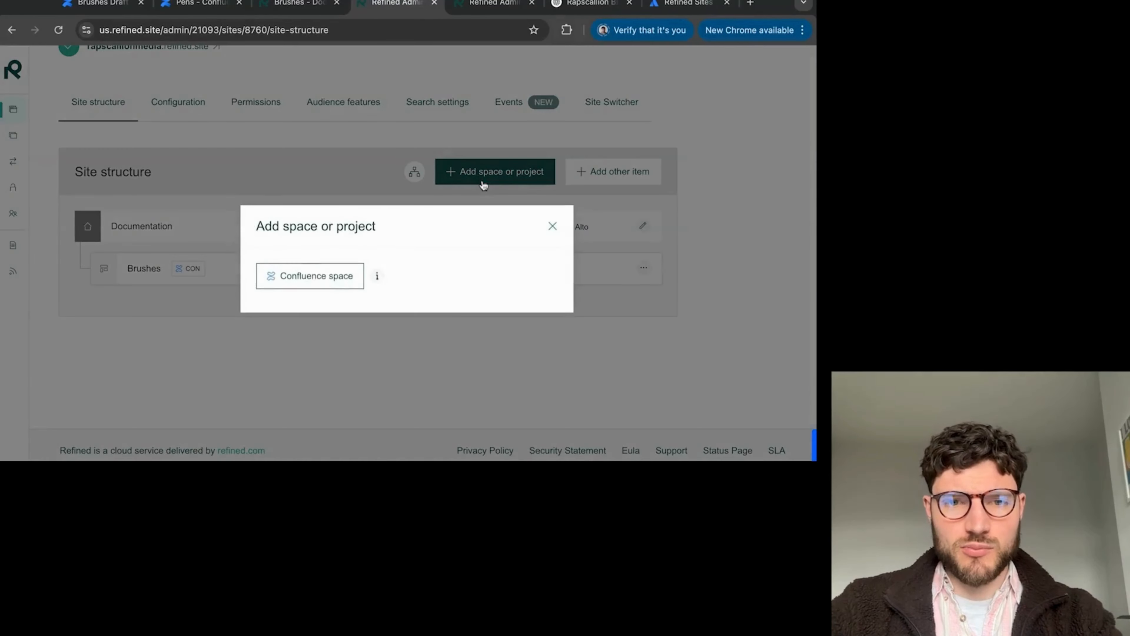
pyautogui.click(316, 278)
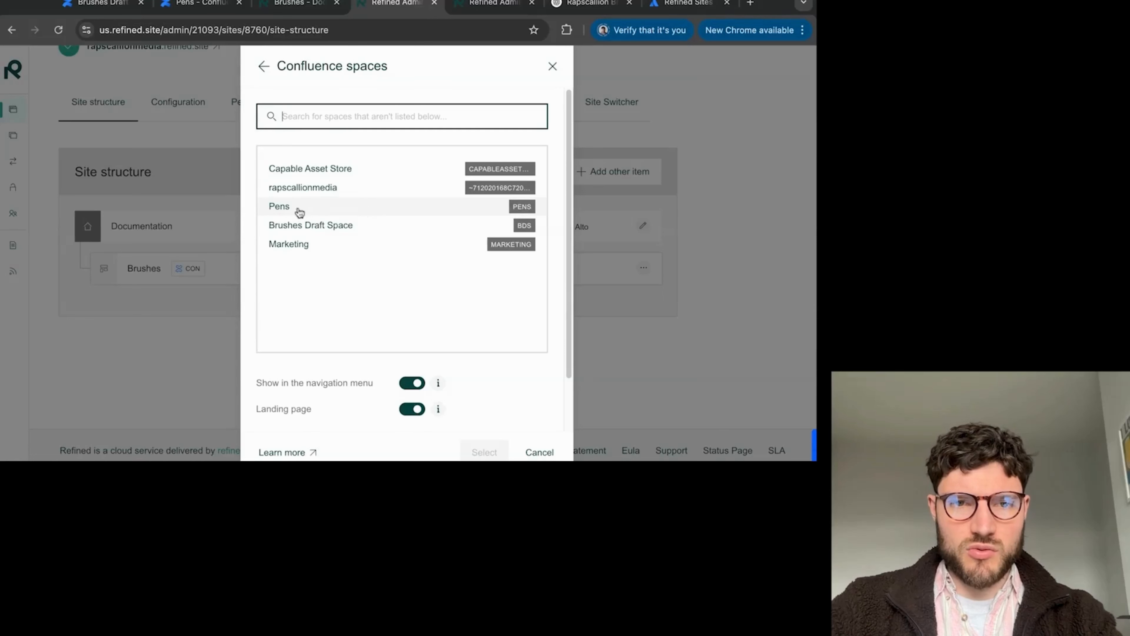
pyautogui.click(316, 211)
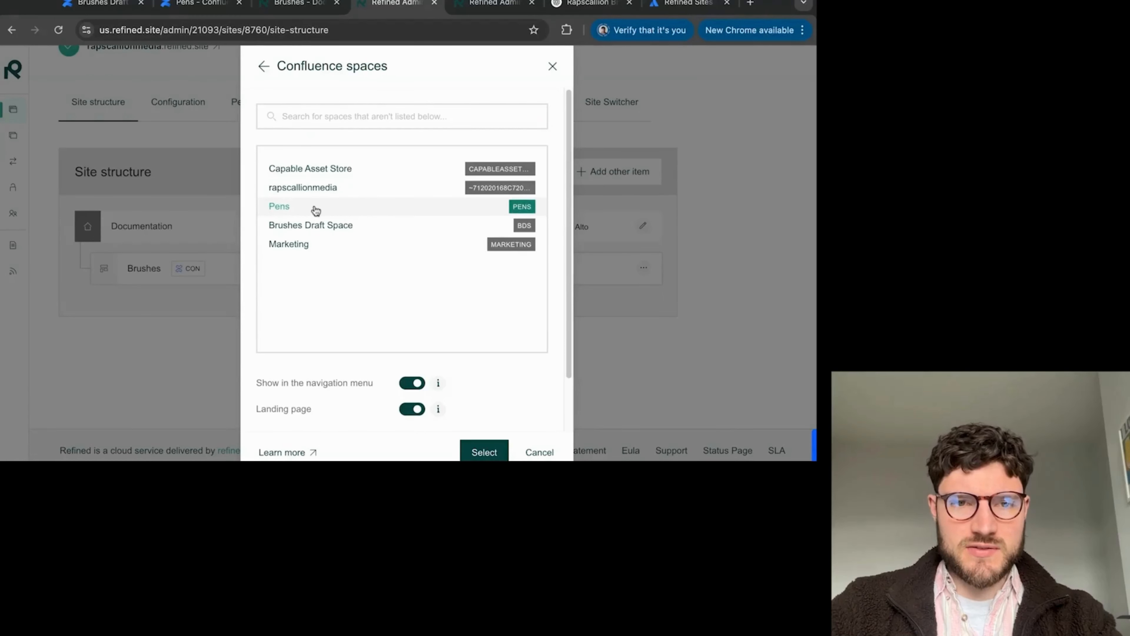
pyautogui.scroll(-3, 453, 335)
pyautogui.click(488, 447)
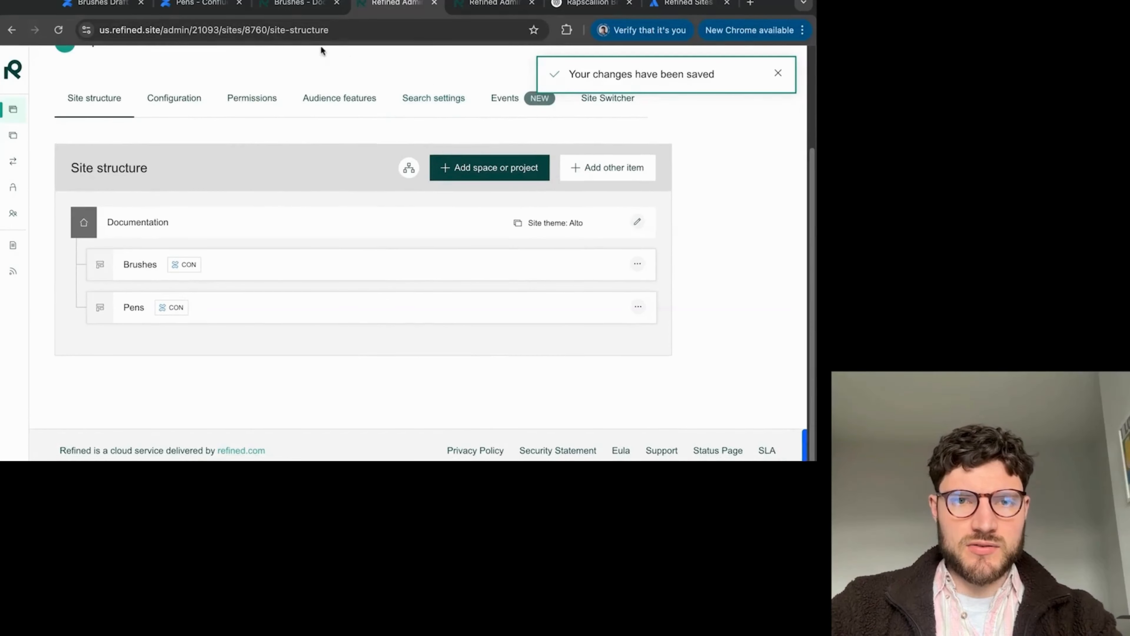
# - Reload the Refined site, open its Pens section and examine the Pens page carried over from Confluence
pyautogui.click(293, 6)
pyautogui.click(342, 30)
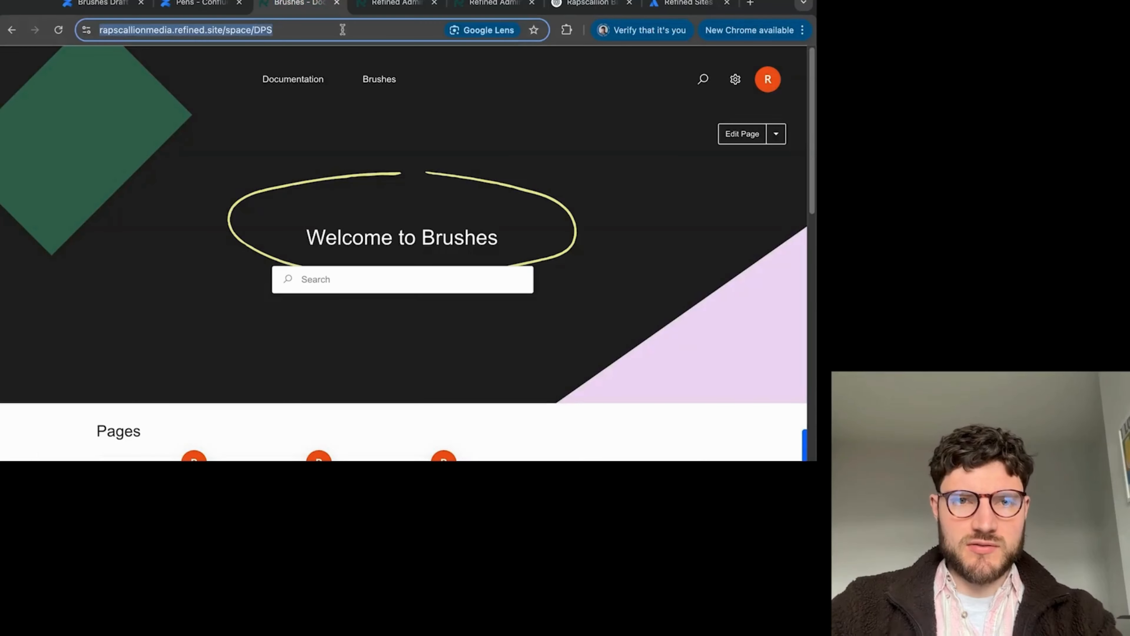
pyautogui.press('Return')
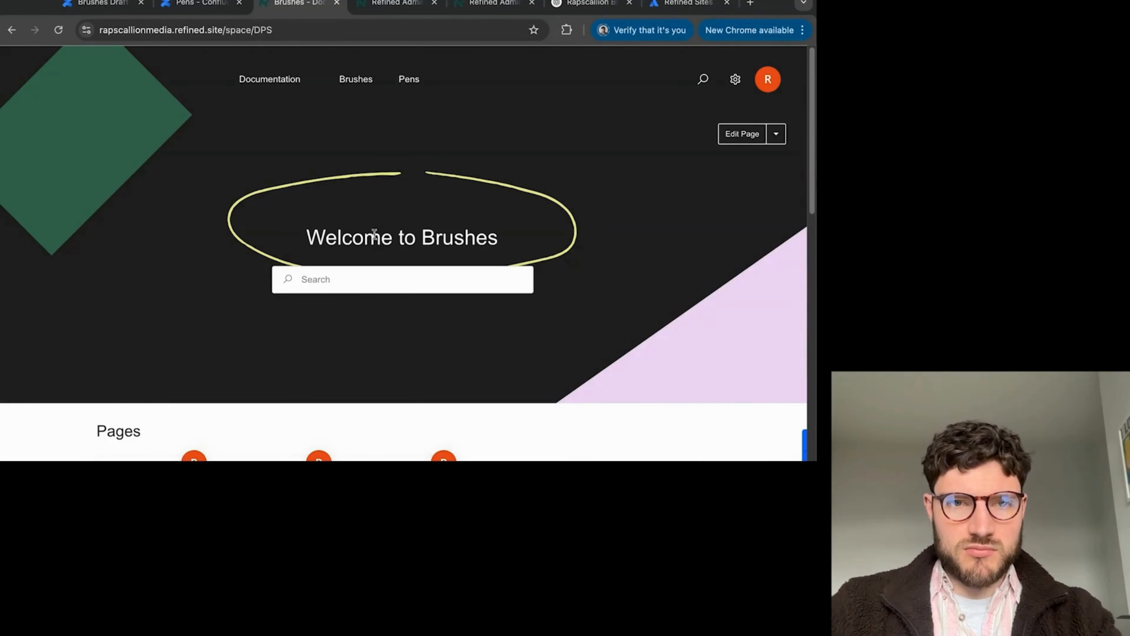
pyautogui.click(407, 80)
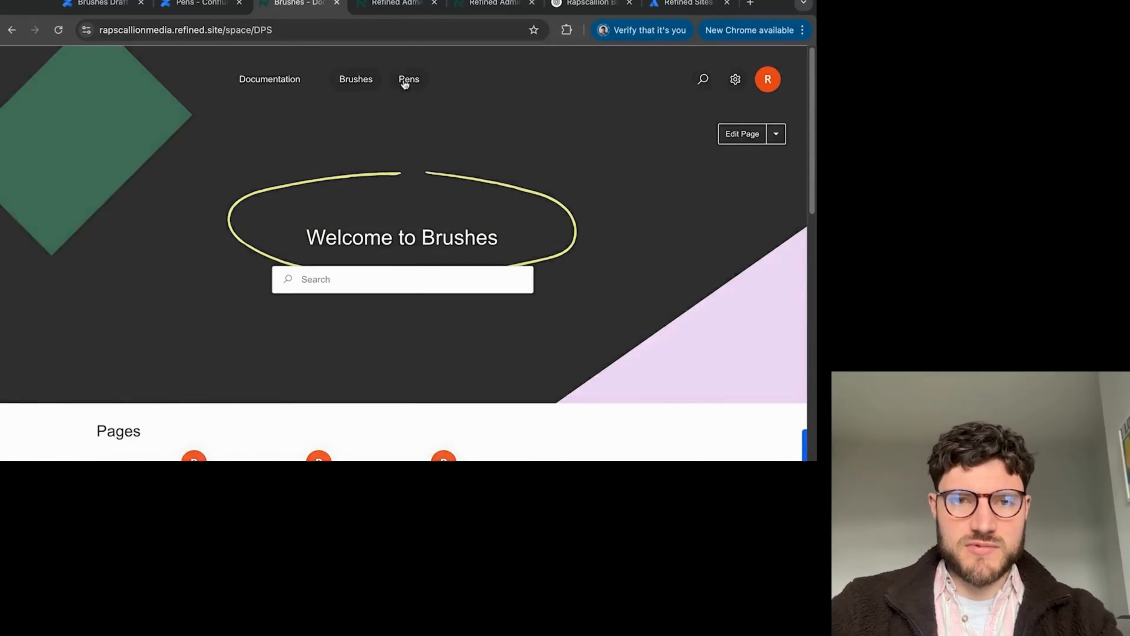
pyautogui.scroll(-5, 443, 201)
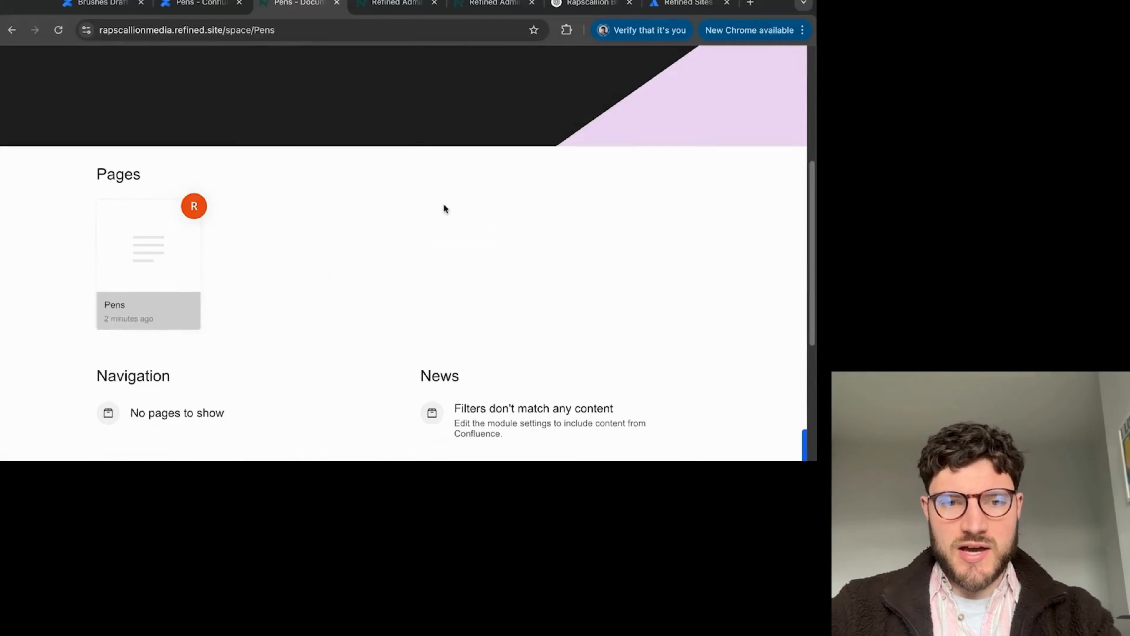
pyautogui.click(156, 266)
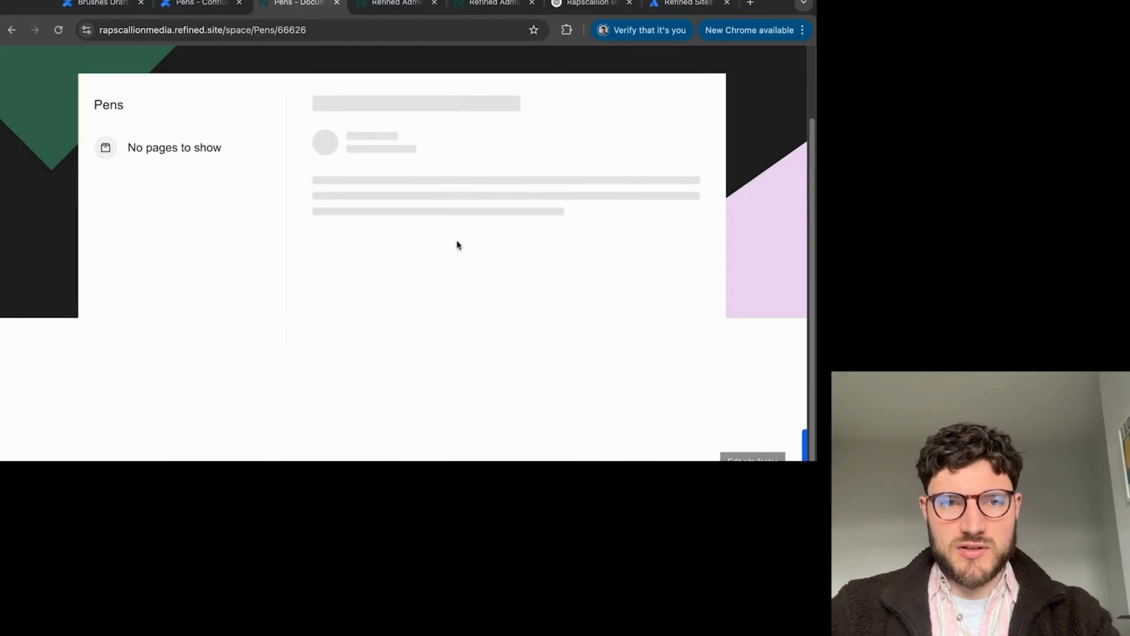
pyautogui.scroll(-5, 498, 253)
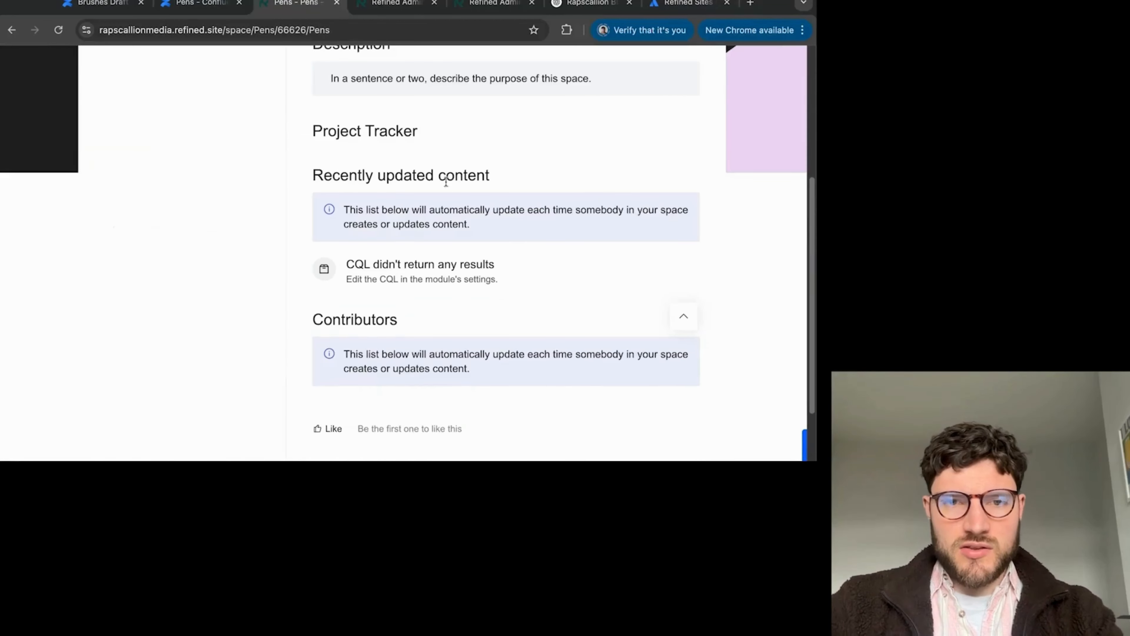
# - Review the remaining sections and the page tree of the Pens page on the Refined site
pyautogui.scroll(3, 446, 181)
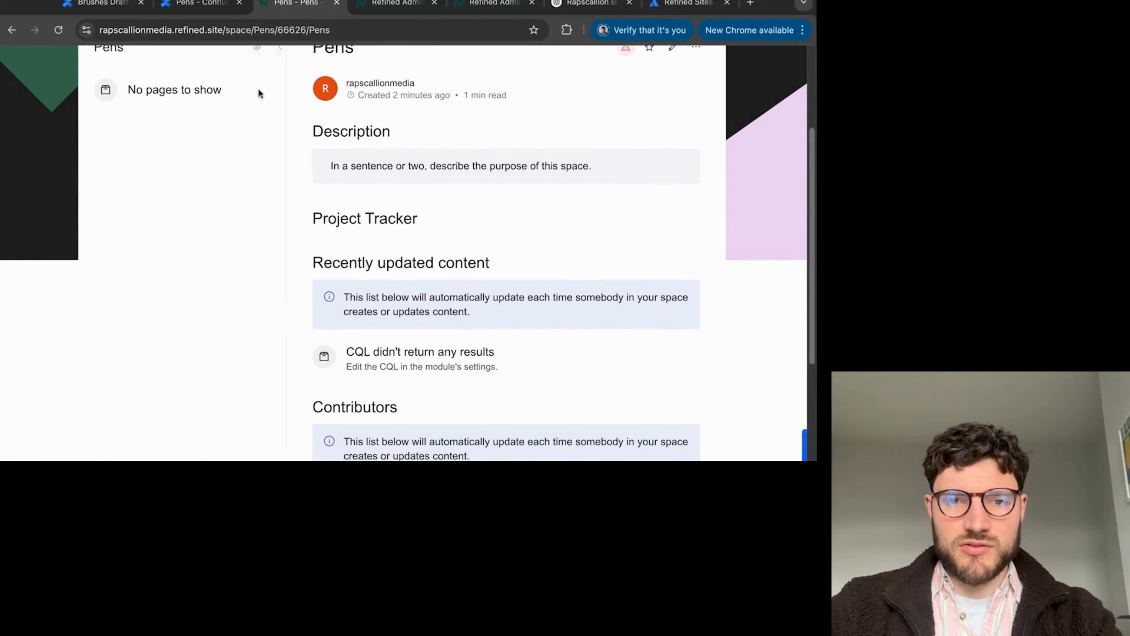
pyautogui.scroll(3, 474, 245)
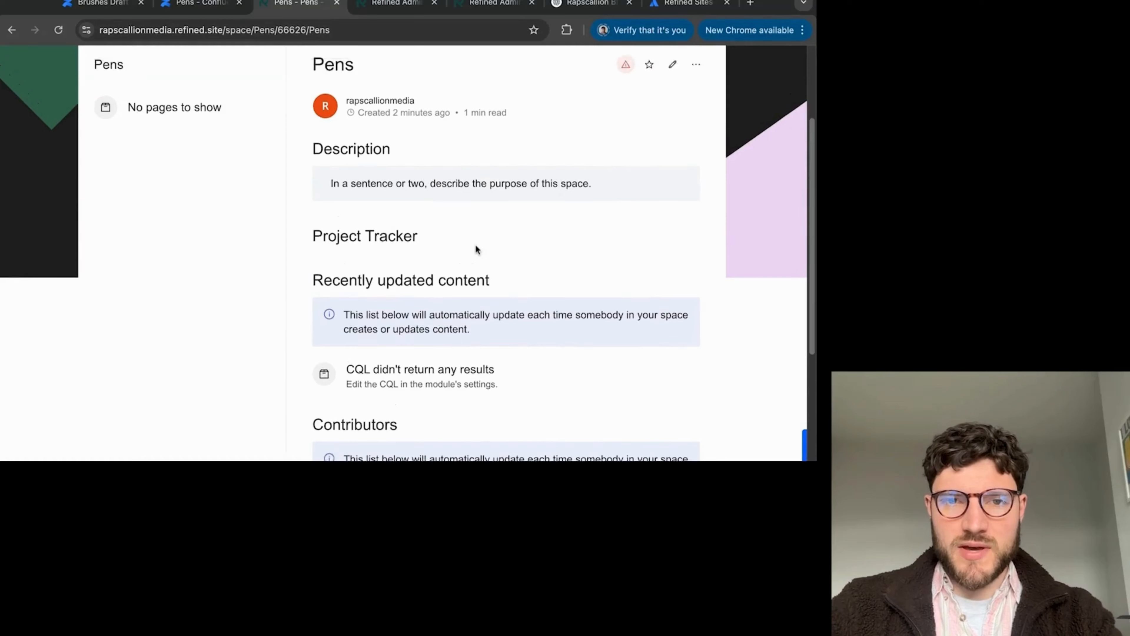
pyautogui.scroll(-1, 387, 285)
pyautogui.scroll(2, 294, 214)
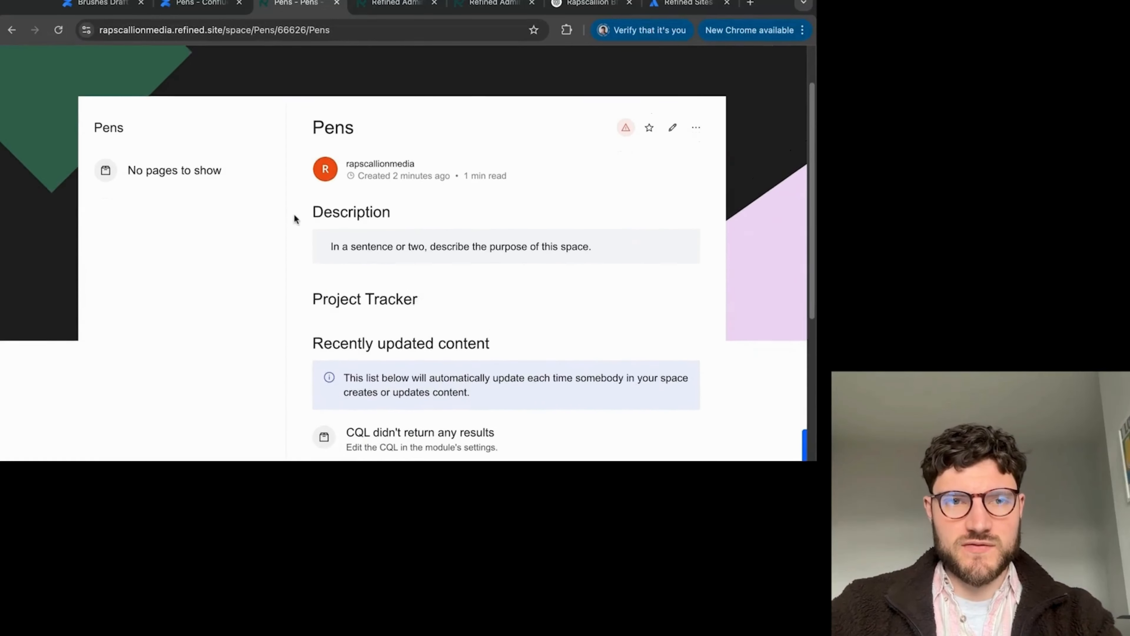
# - Switch to the ChatGPT conversation, find the Rapscallion Pens documentation and copy the heading "Configuring Your Rapscallion Pen"
pyautogui.click(202, 3)
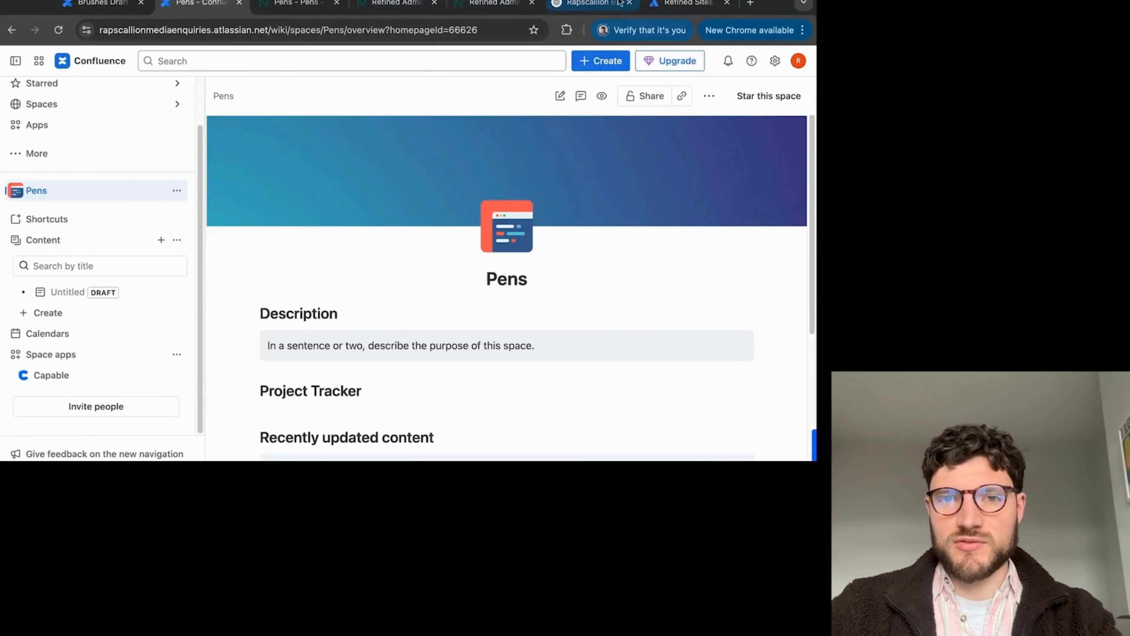
pyautogui.click(588, 4)
pyautogui.scroll(-10, 518, 216)
pyautogui.scroll(-15, 517, 216)
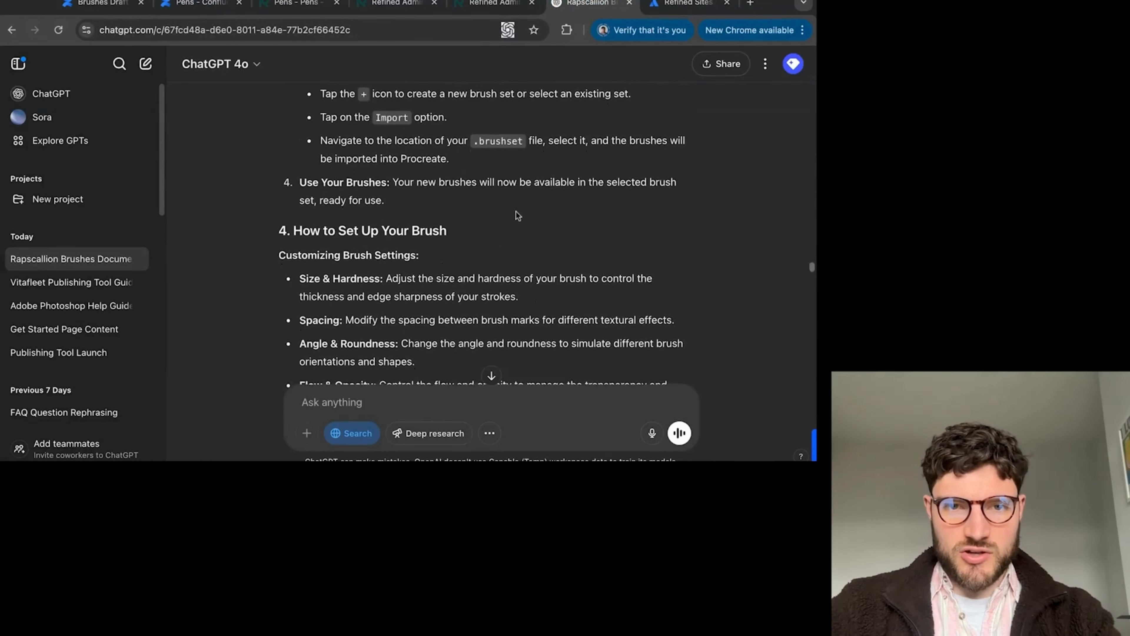
pyautogui.scroll(-5, 486, 202)
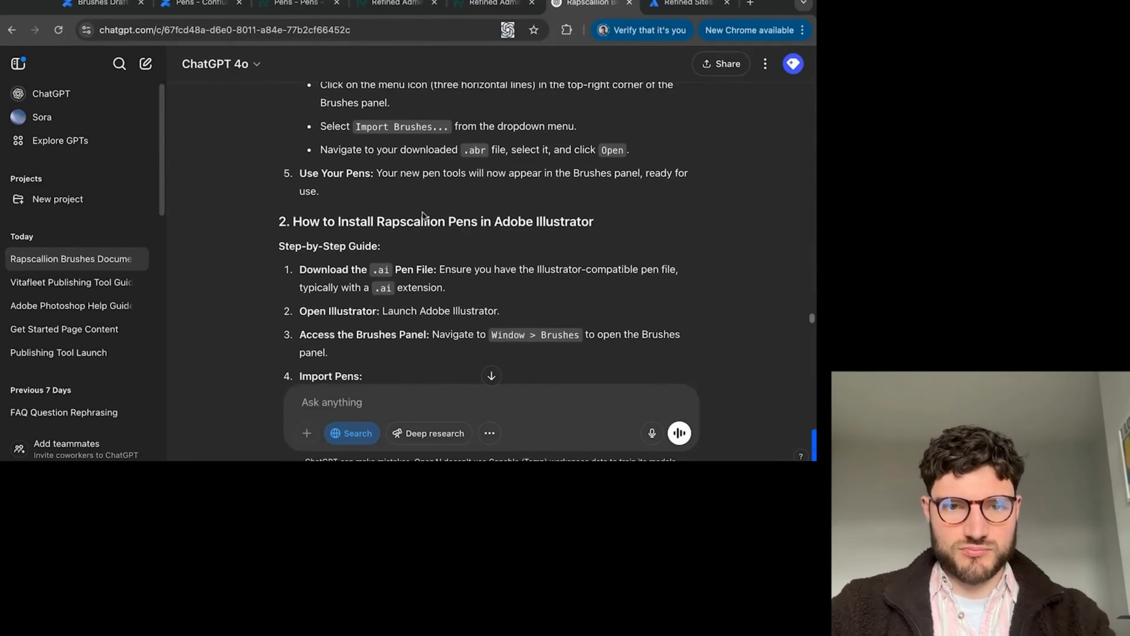
pyautogui.scroll(5, 421, 217)
pyautogui.scroll(-2, 593, 196)
pyautogui.scroll(-15, 547, 187)
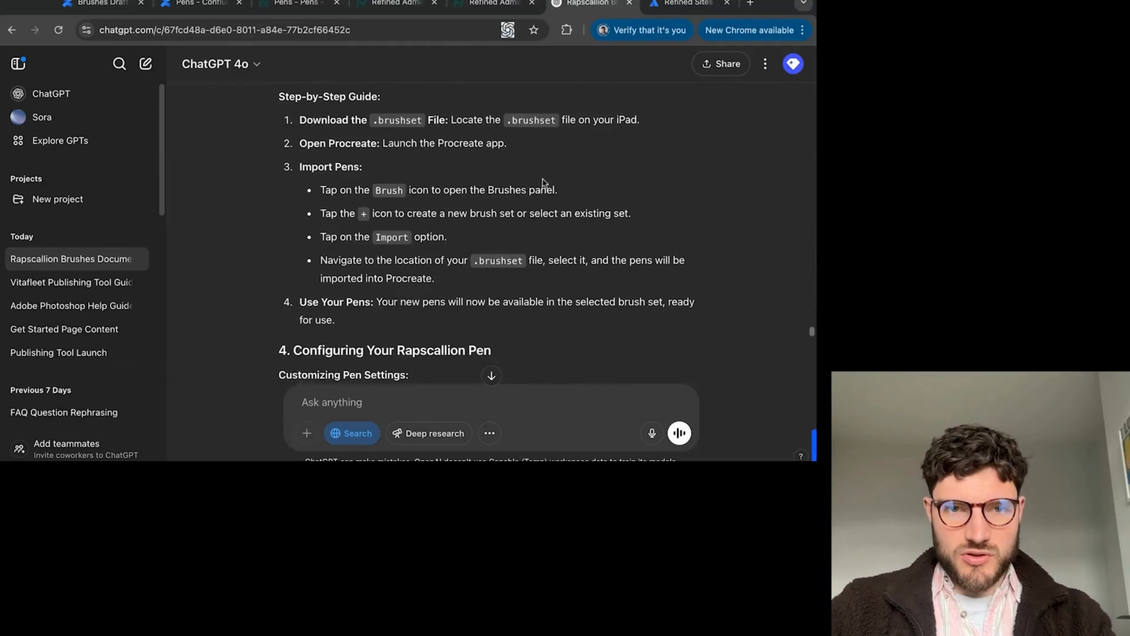
pyautogui.moveTo(509, 172); pyautogui.dragTo(293, 164)
pyautogui.press('super+c')
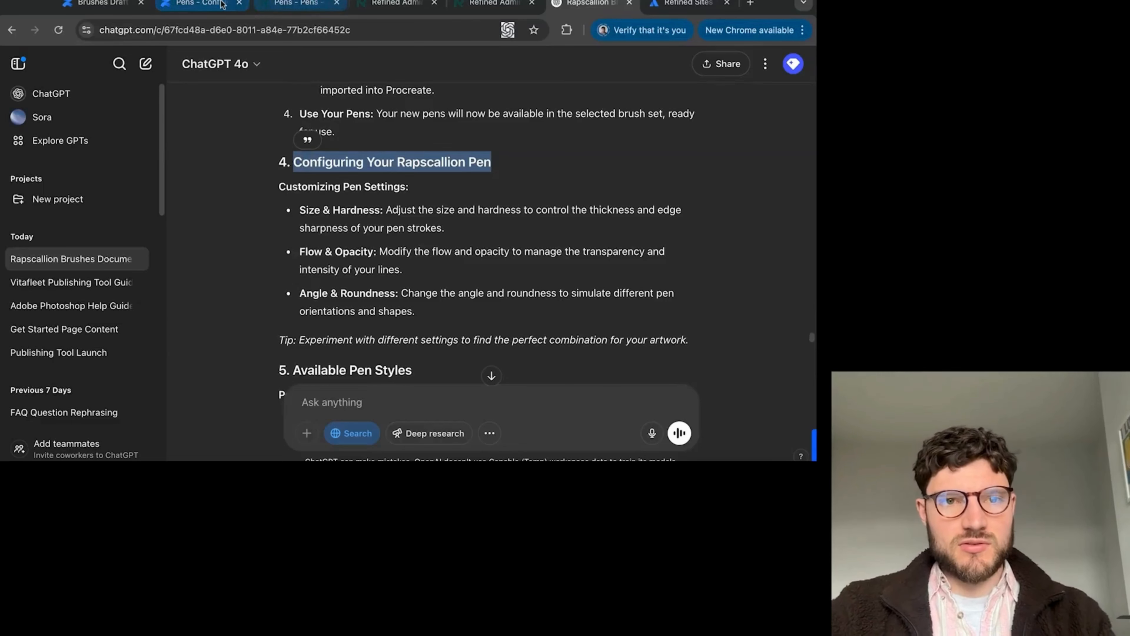
# - In Confluence's Pens space, fill the untitled draft with the title "Configuring Your Rapscallion Pen" and the "Customizing Pen Settings" text, and publish it
pyautogui.click(200, 4)
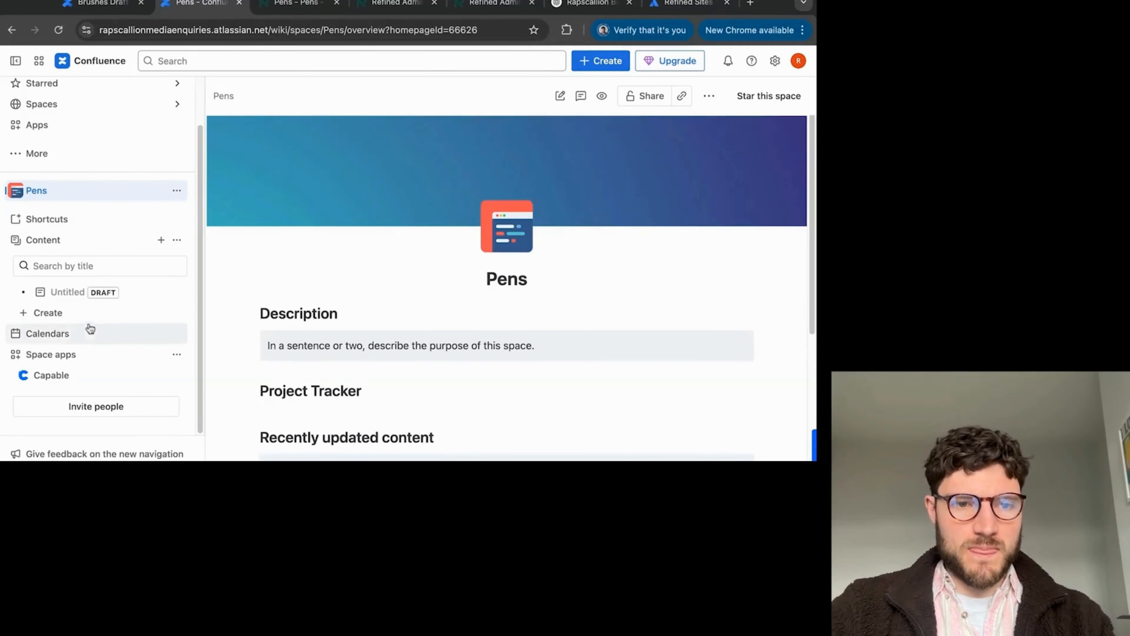
pyautogui.click(83, 315)
pyautogui.click(237, 303)
pyautogui.click(131, 293)
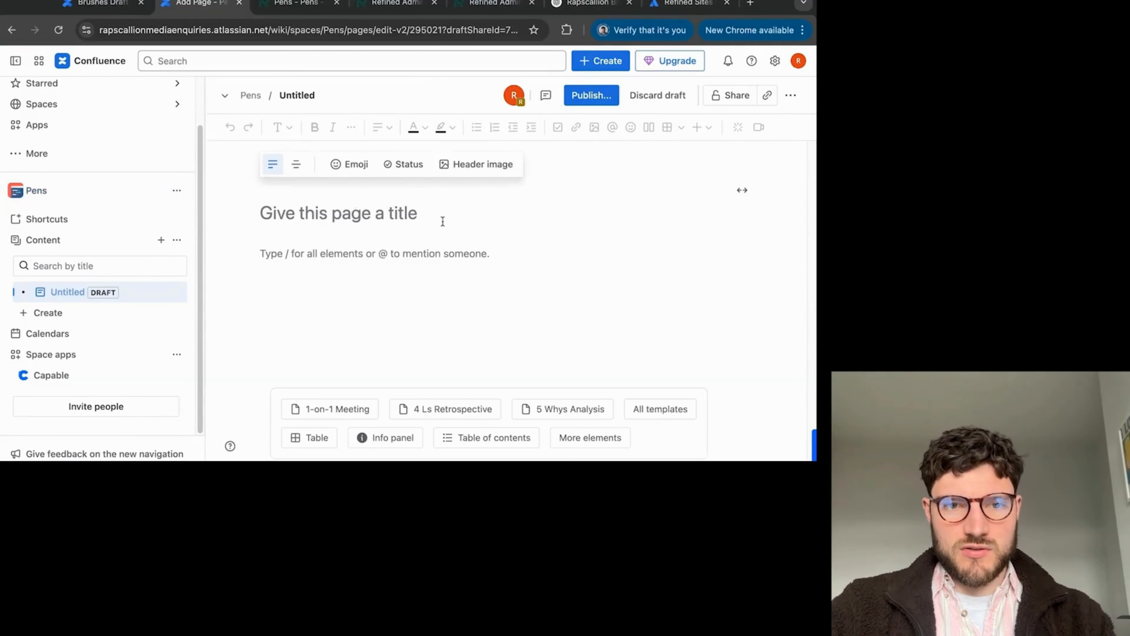
pyautogui.press('super+v')
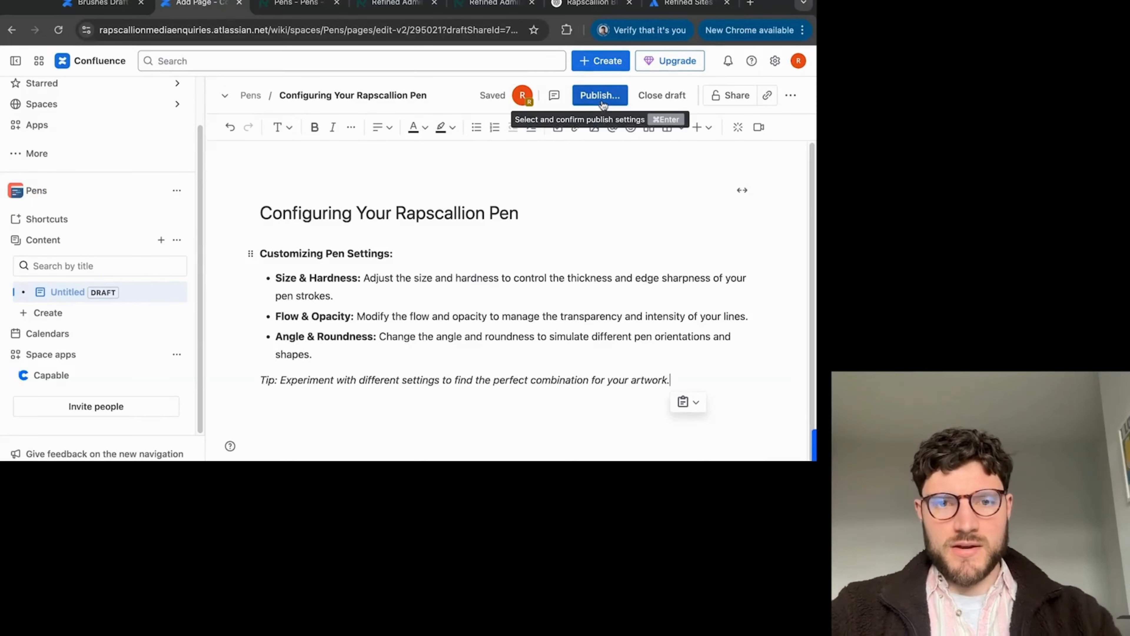
pyautogui.click(603, 104)
pyautogui.click(570, 284)
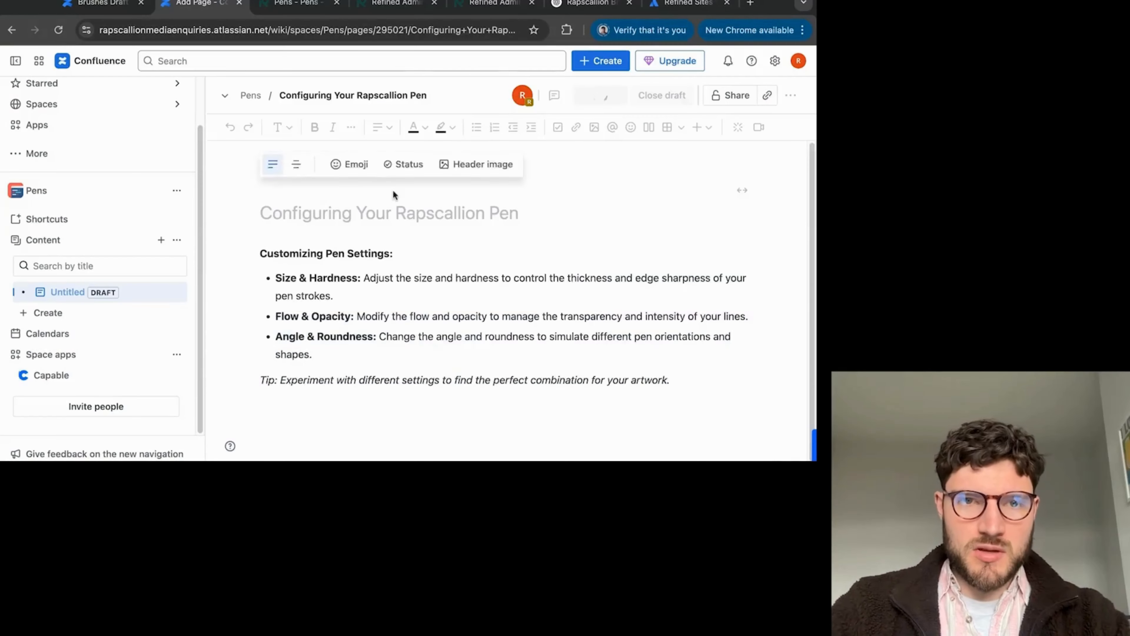
# - On the Refined site, open the "Configuring Your Rapscallion Pen" page from the Pens section, examine it and return to the Pens landing page
pyautogui.click(297, 3)
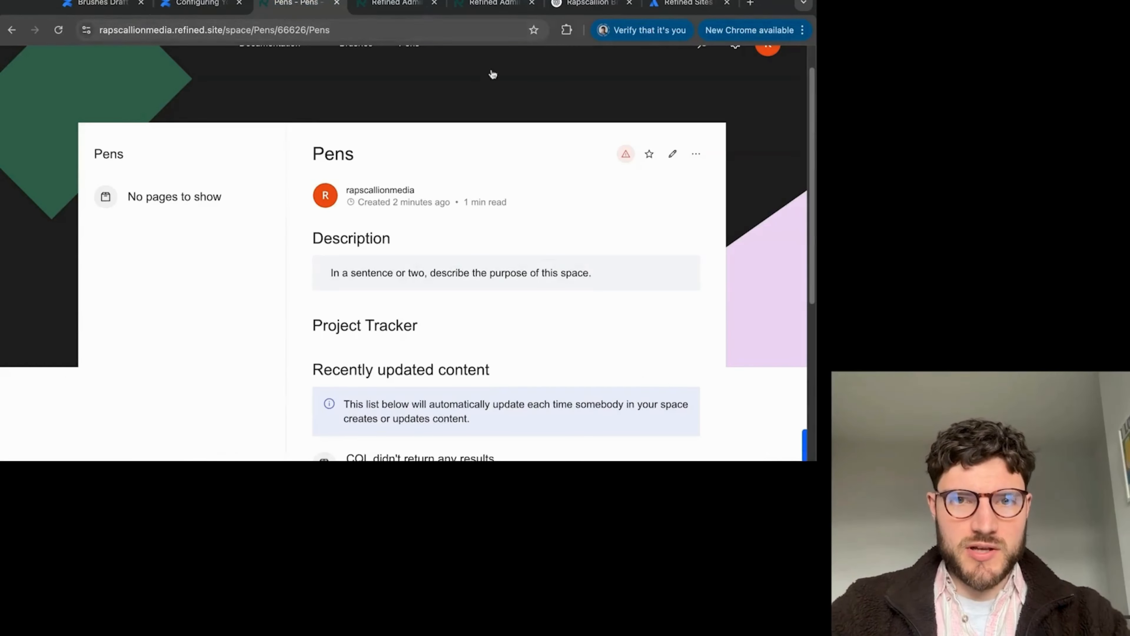
pyautogui.scroll(2, 551, 74)
pyautogui.click(299, 85)
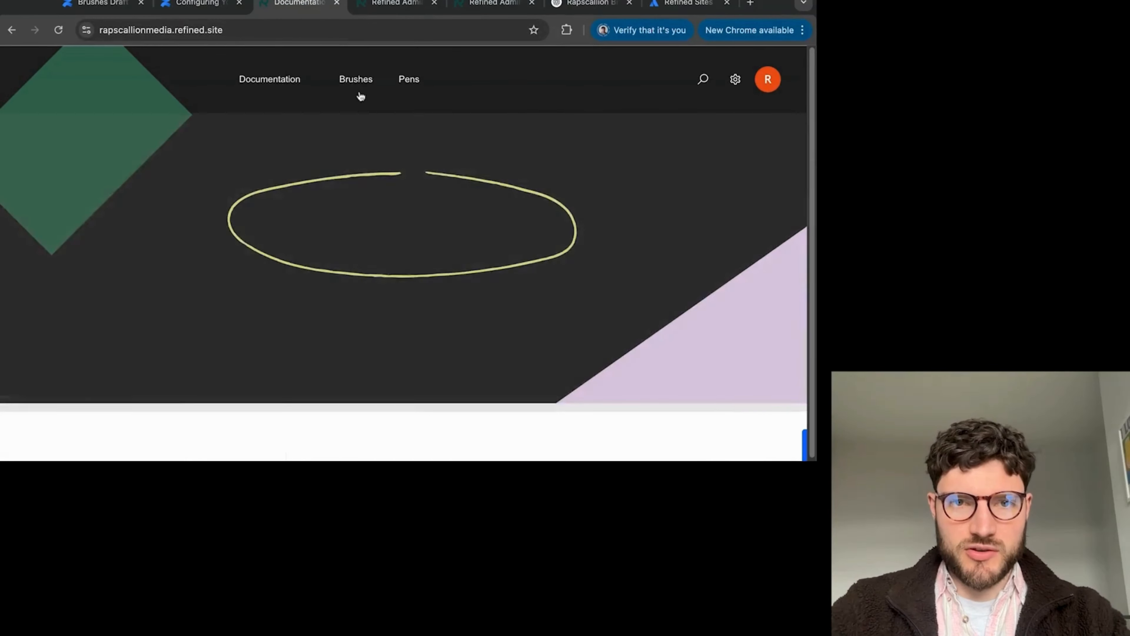
pyautogui.click(412, 85)
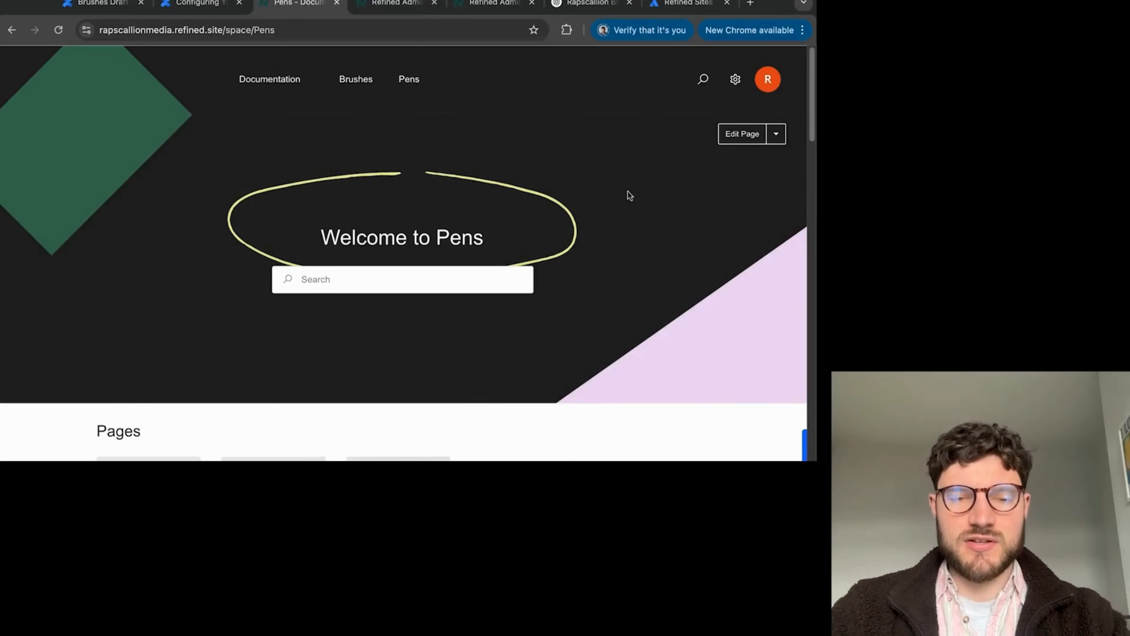
pyautogui.scroll(-3, 632, 209)
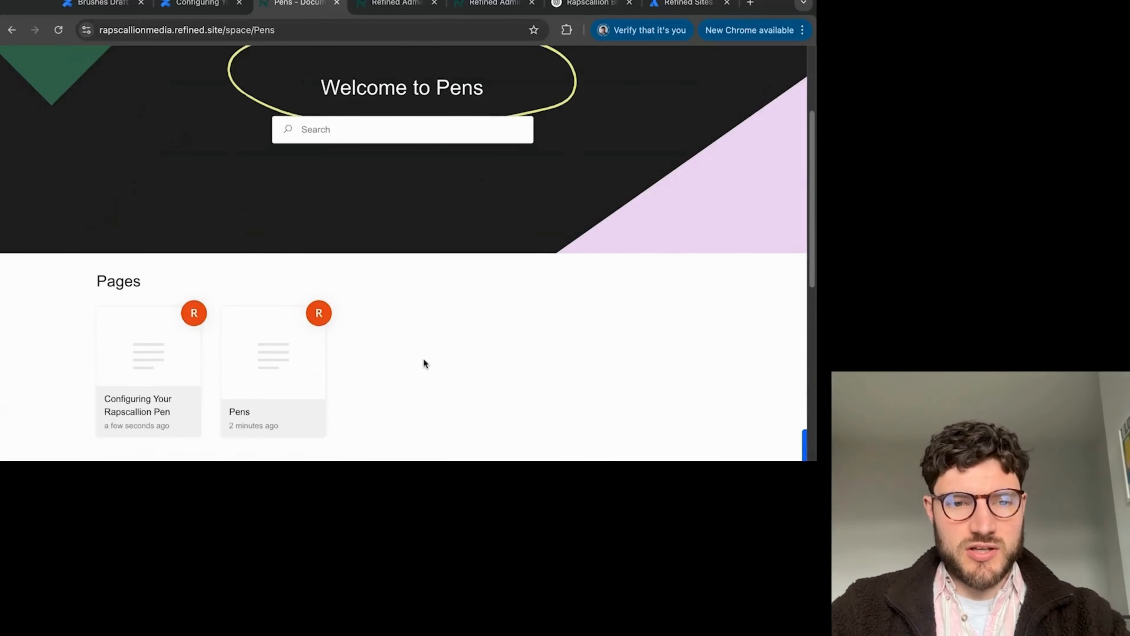
pyautogui.scroll(-2, 423, 360)
pyautogui.click(156, 288)
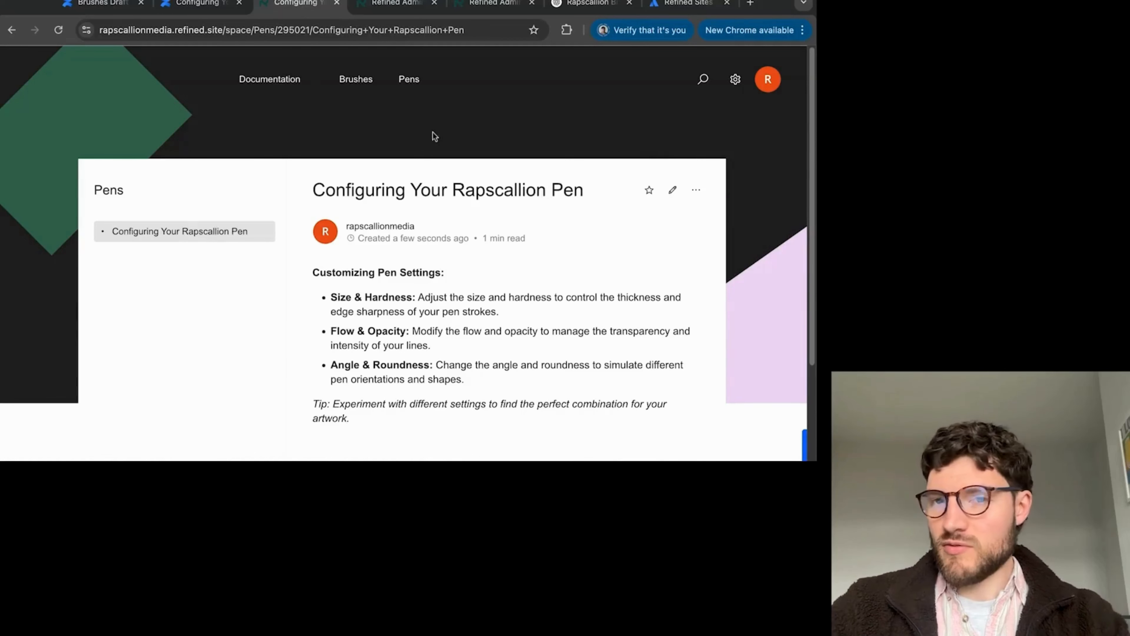
pyautogui.scroll(-3, 327, 104)
pyautogui.scroll(3, 321, 109)
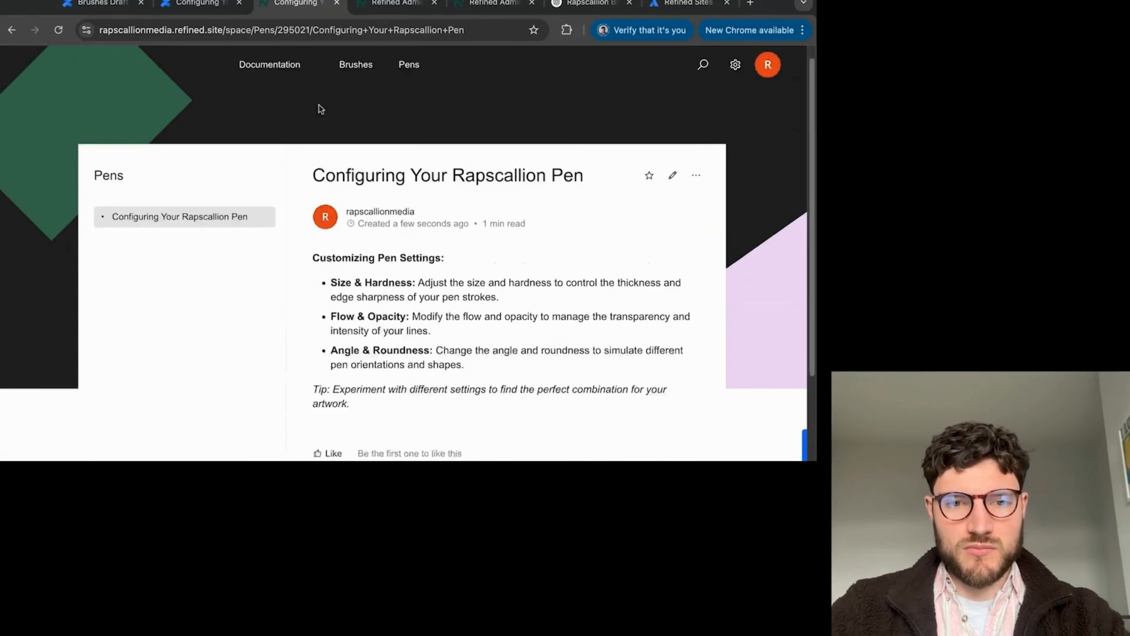
pyautogui.click(11, 30)
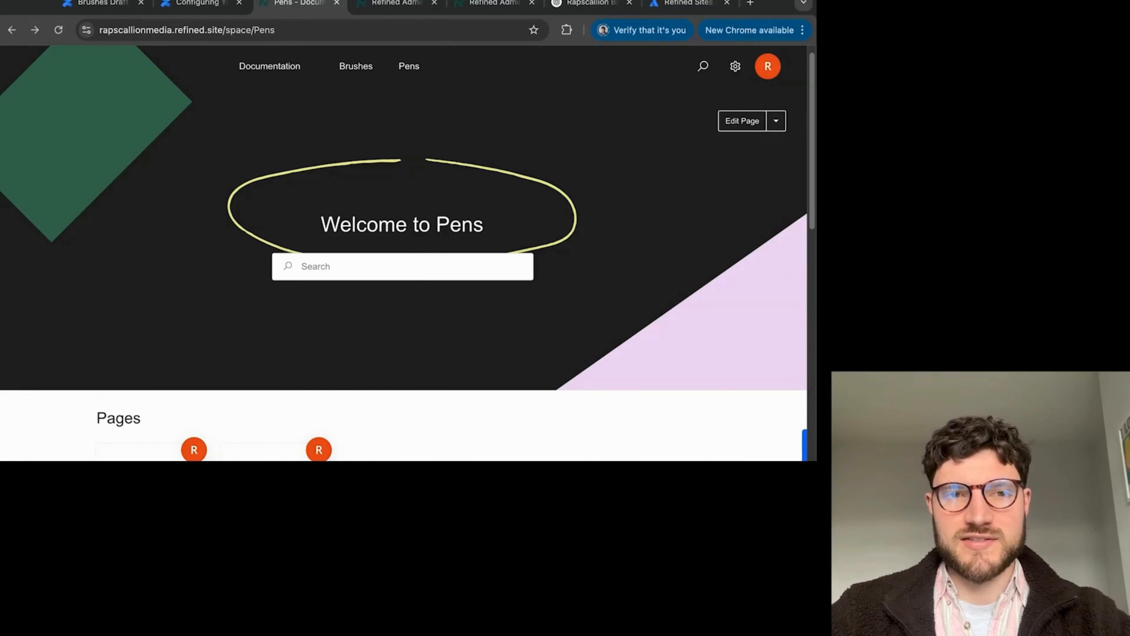
# - Close the published pen page in Confluence and view the Pages list of the Brushes section on the Refined site
pyautogui.hotkey('ctrl', 'shift', 'Tab')
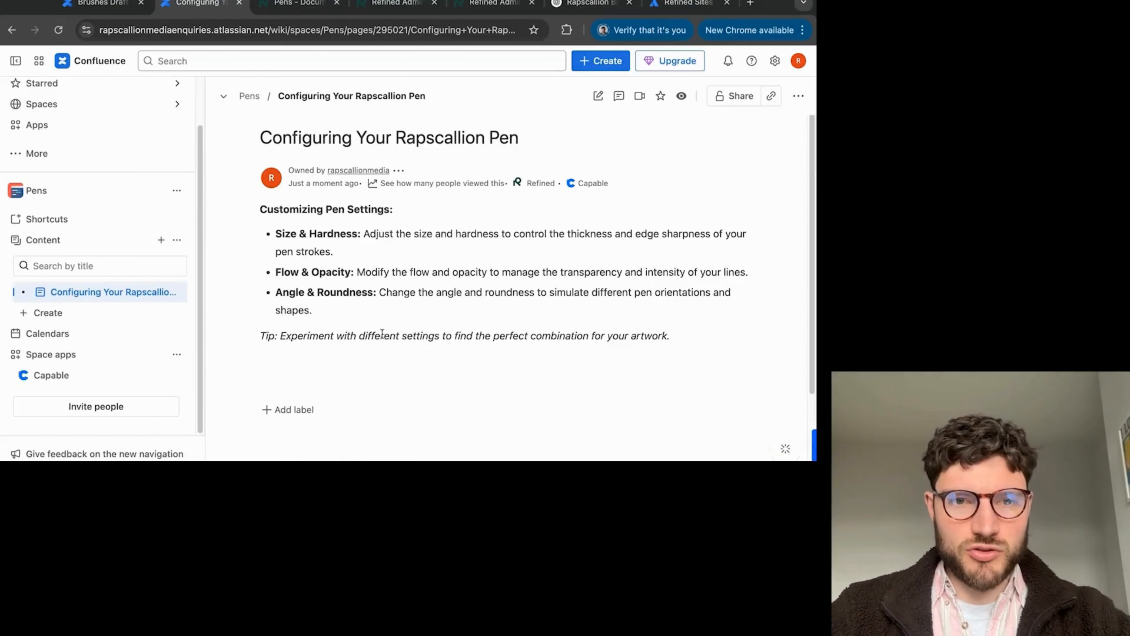
pyautogui.click(239, 4)
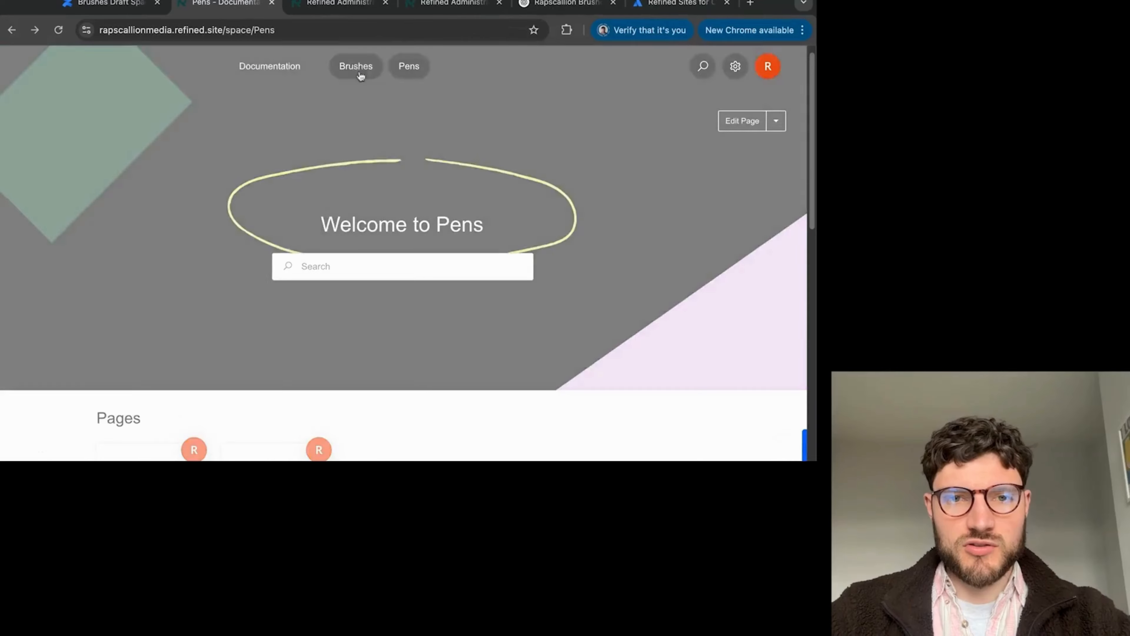
pyautogui.click(360, 77)
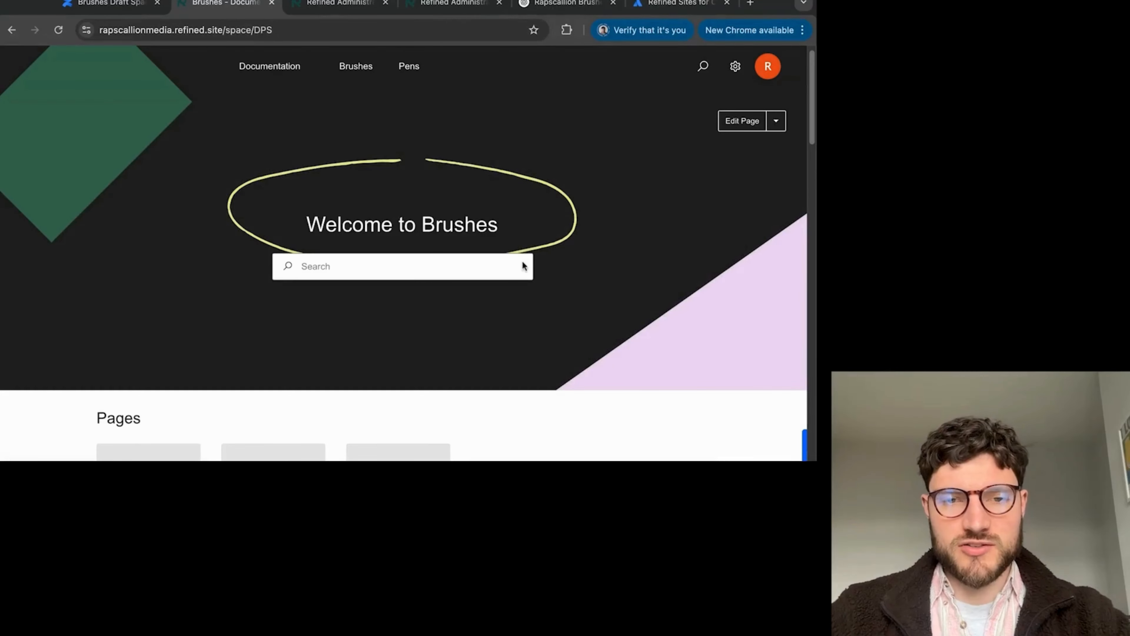
pyautogui.scroll(-4, 503, 302)
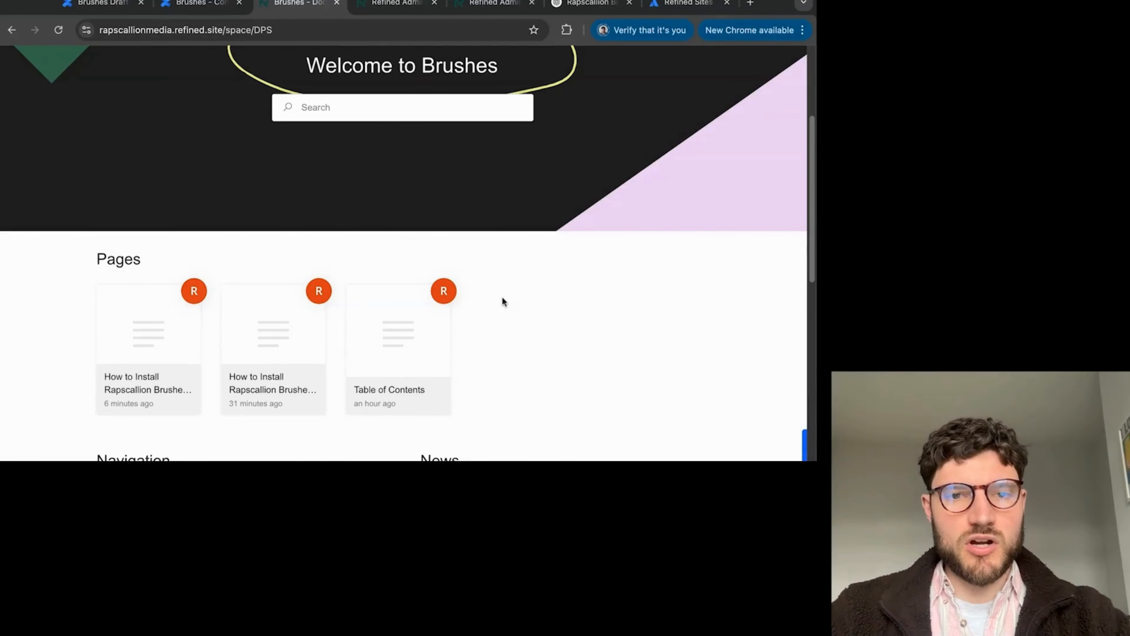
# - Show the Brushes space overview in Confluence and examine its Table of Contents and its installation guide pages
pyautogui.click(408, 333)
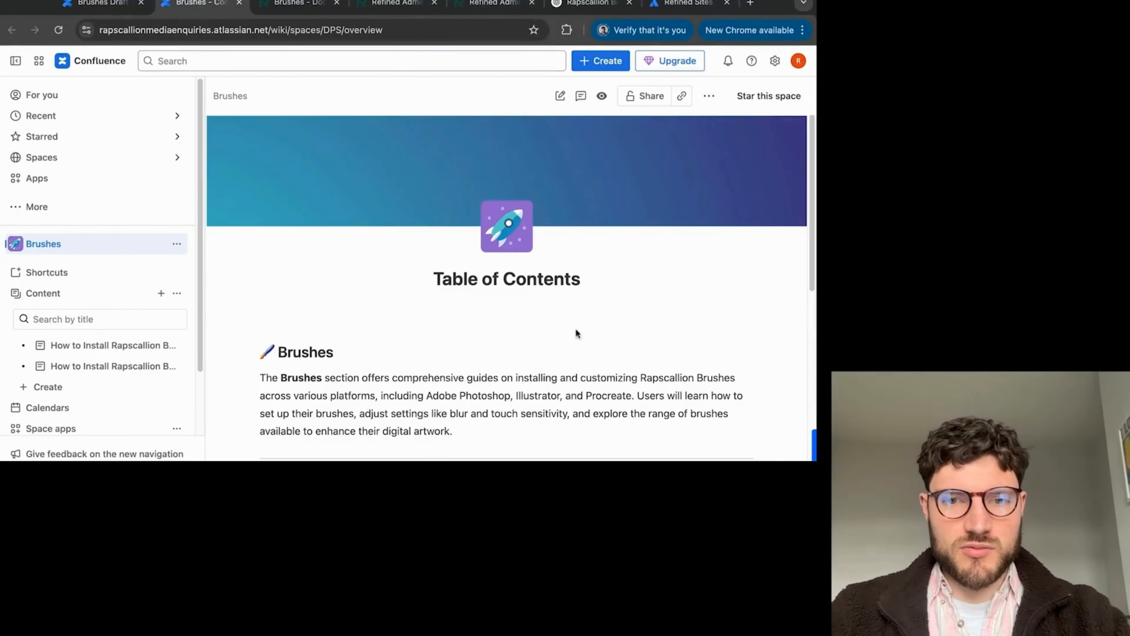
pyautogui.scroll(-2, 576, 330)
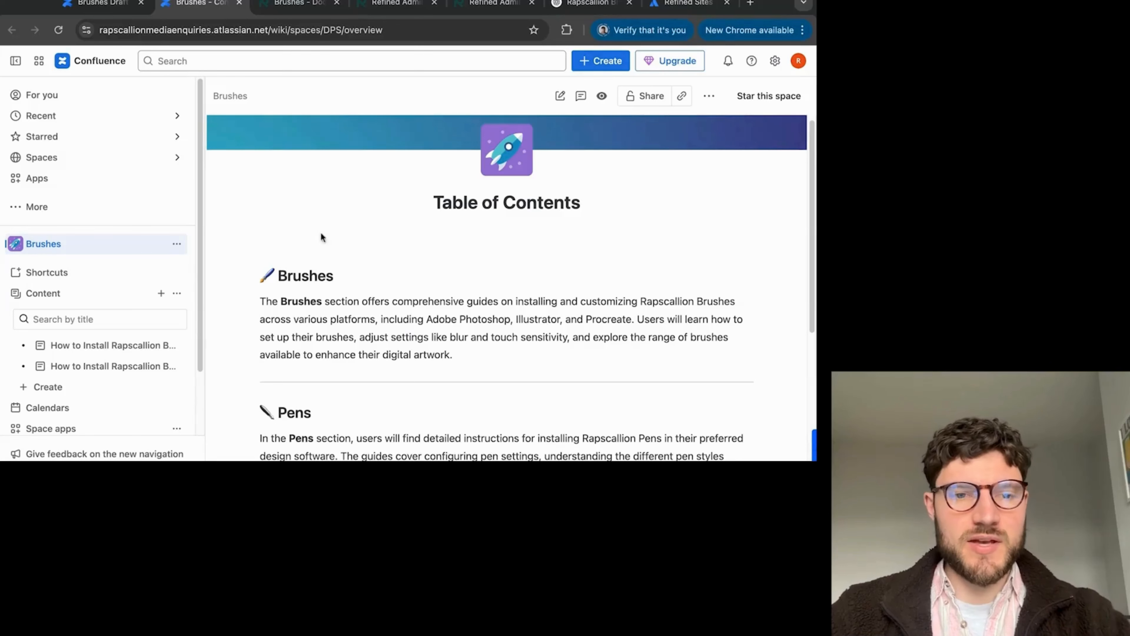
pyautogui.moveTo(105, 370)
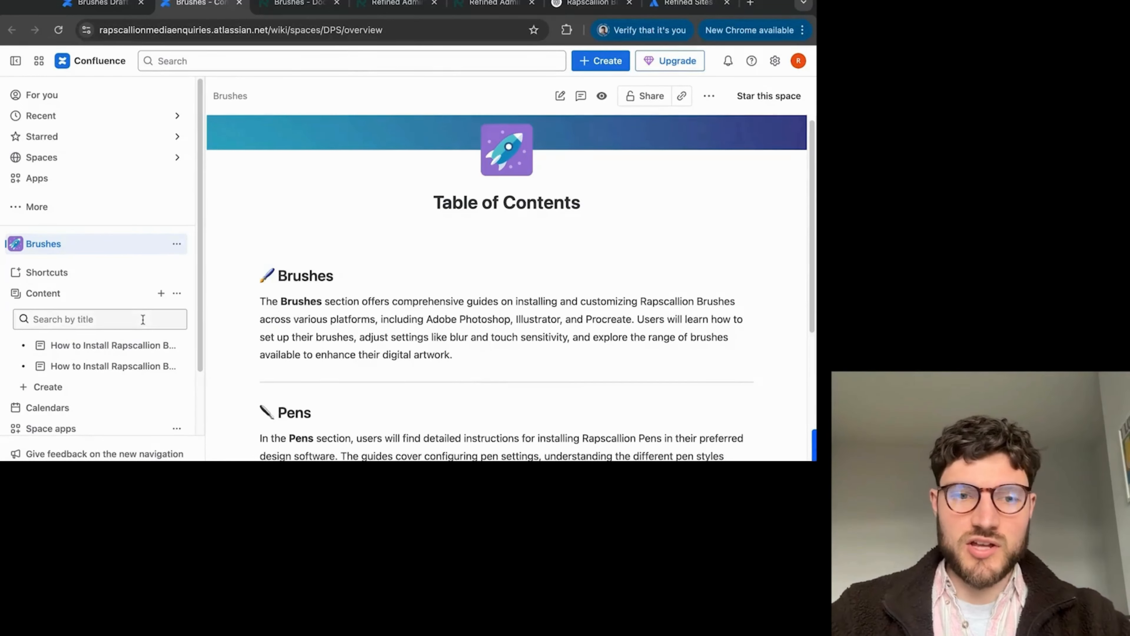
pyautogui.moveTo(112, 345)
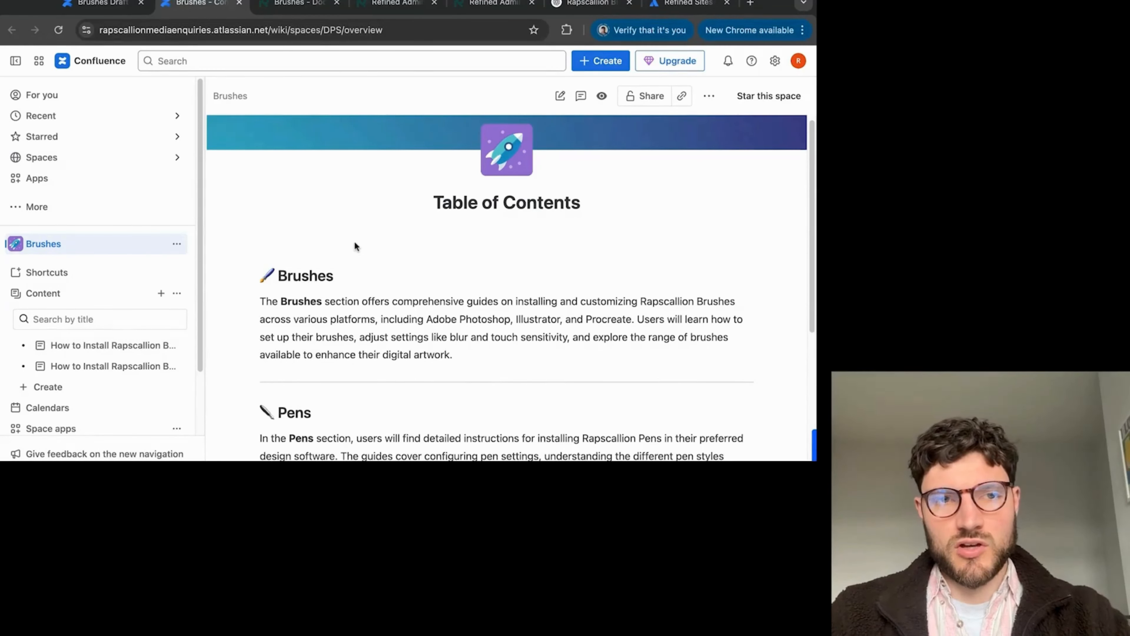
# - Examine the Brushes Draft Space's description and content tree in Confluence, and compare the space with the Brushes space
pyautogui.click(111, 16)
pyautogui.click(566, 336)
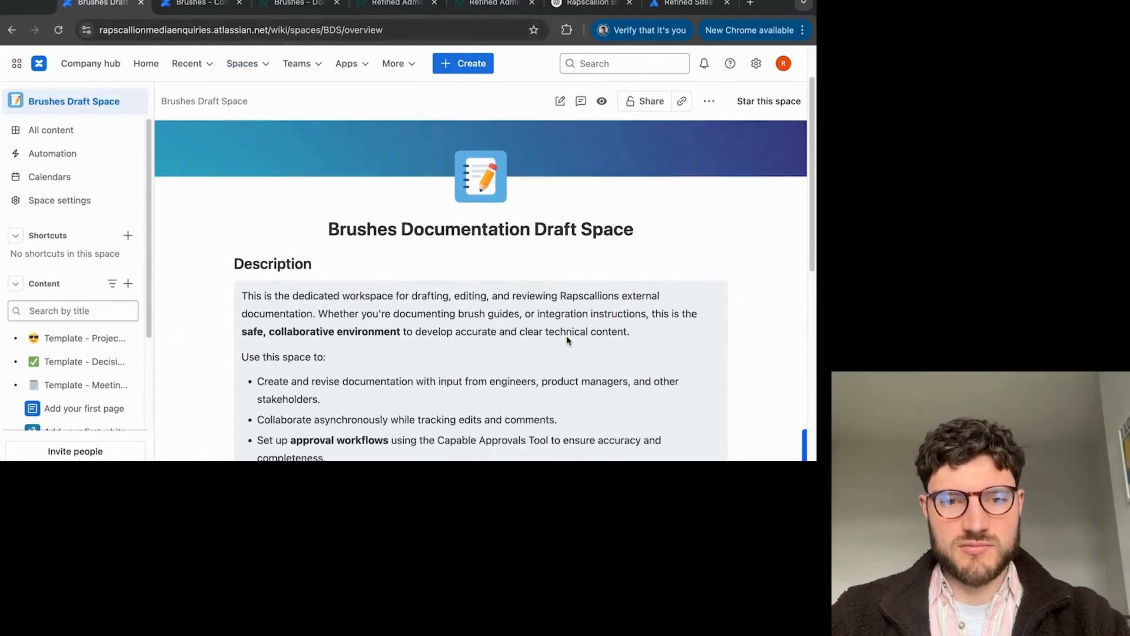
pyautogui.scroll(-1, 567, 337)
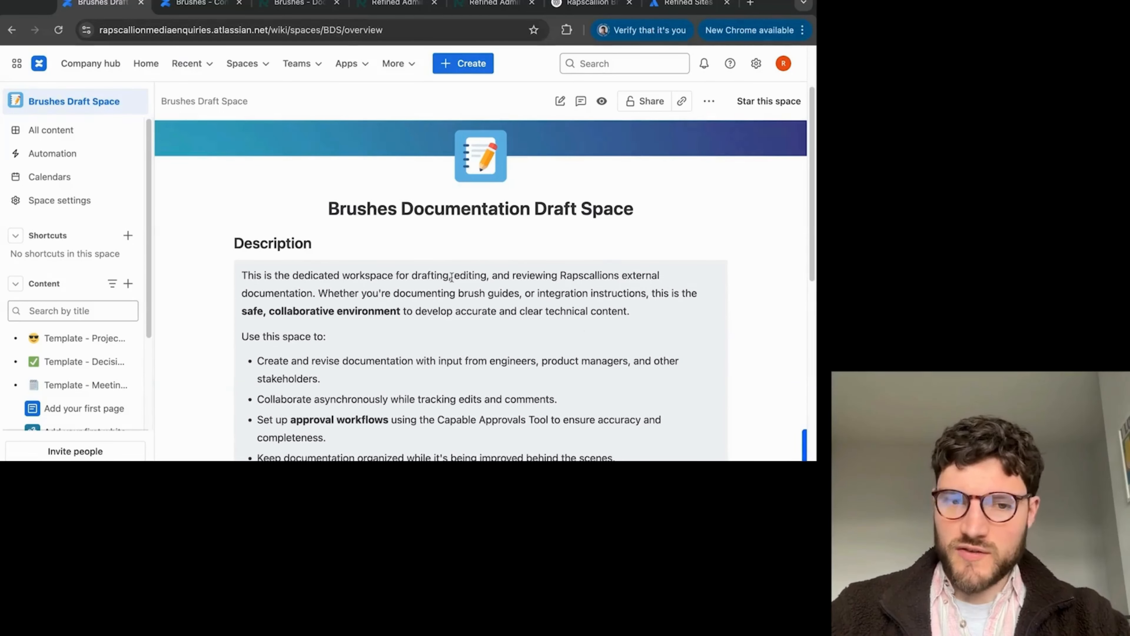
pyautogui.moveTo(668, 313); pyautogui.dragTo(344, 294)
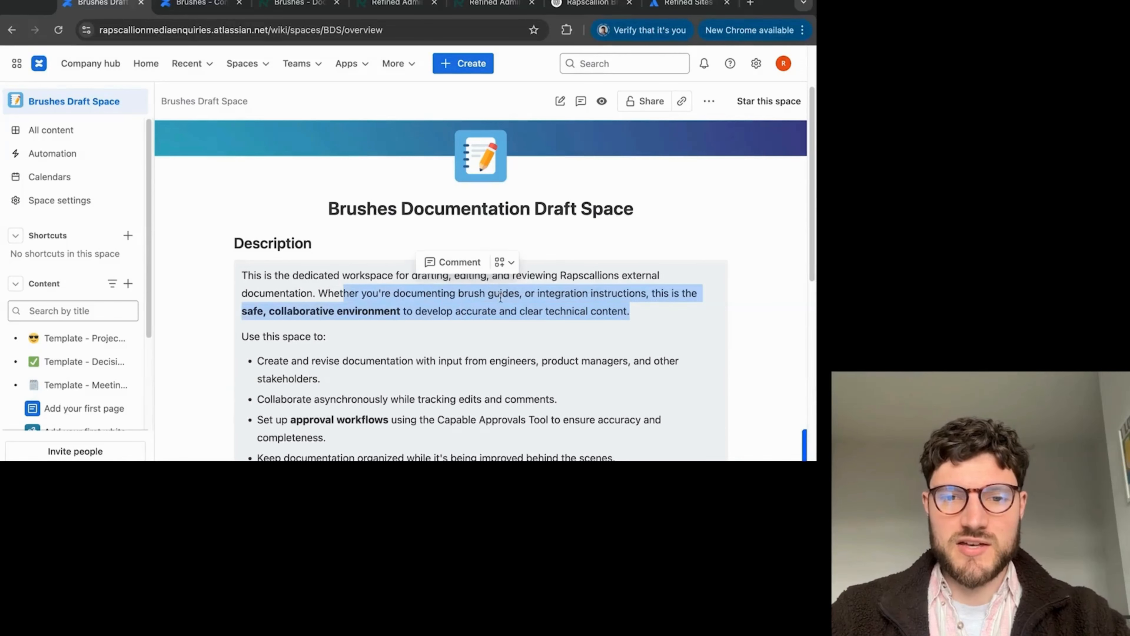
pyautogui.click(588, 308)
pyautogui.scroll(-3, 88, 296)
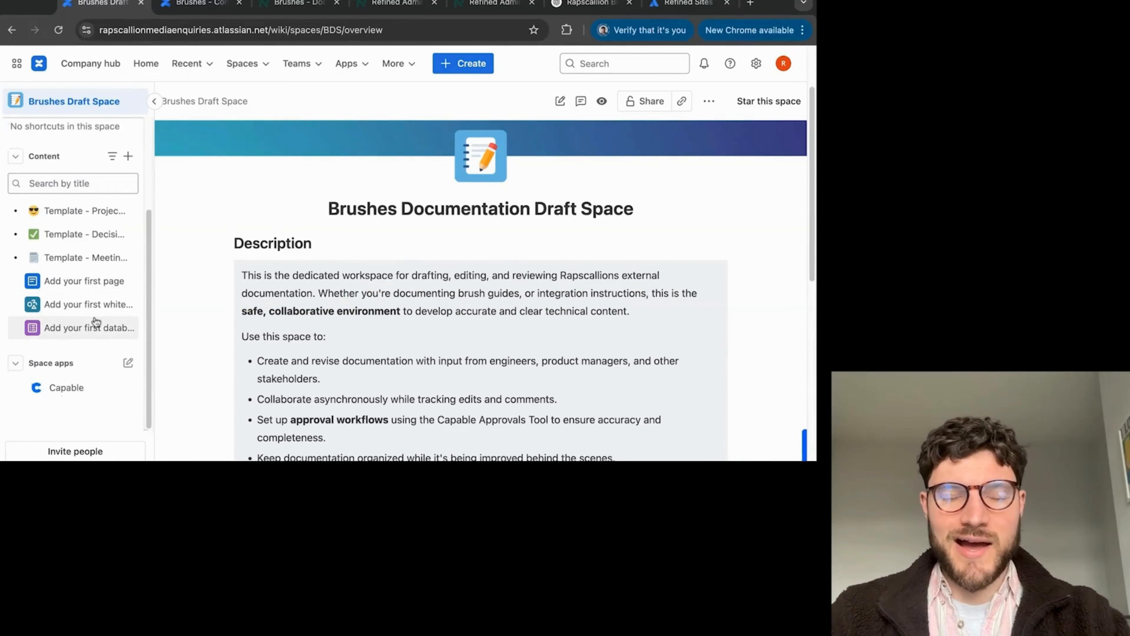
pyautogui.scroll(2, 97, 319)
pyautogui.scroll(1, 97, 317)
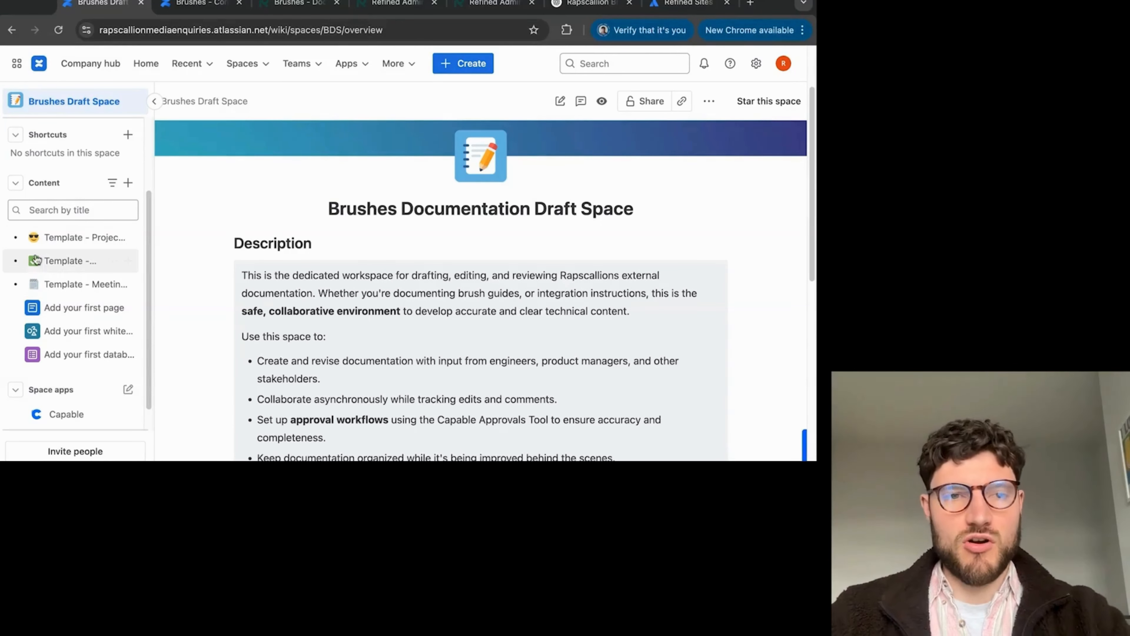
pyautogui.moveTo(36, 259)
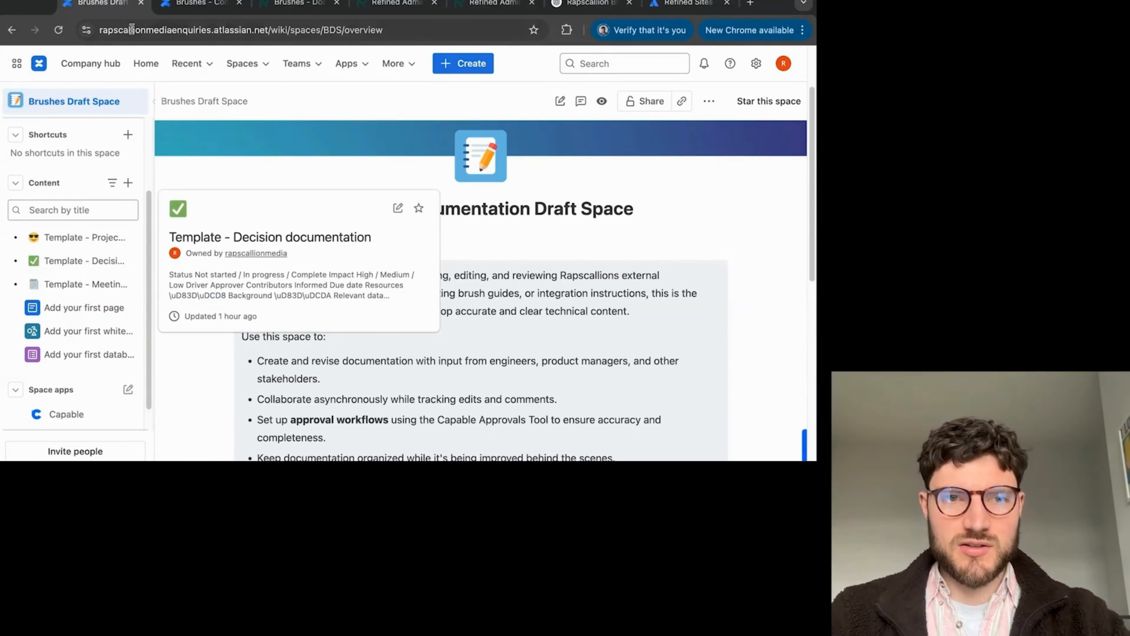
pyautogui.click(169, 6)
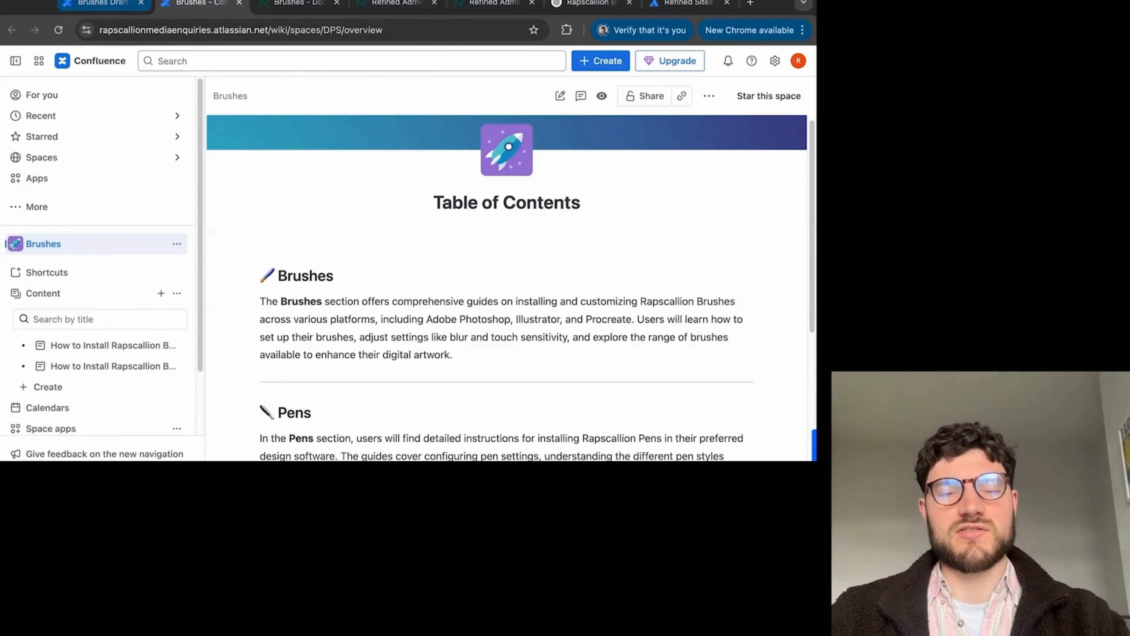
pyautogui.click(103, 4)
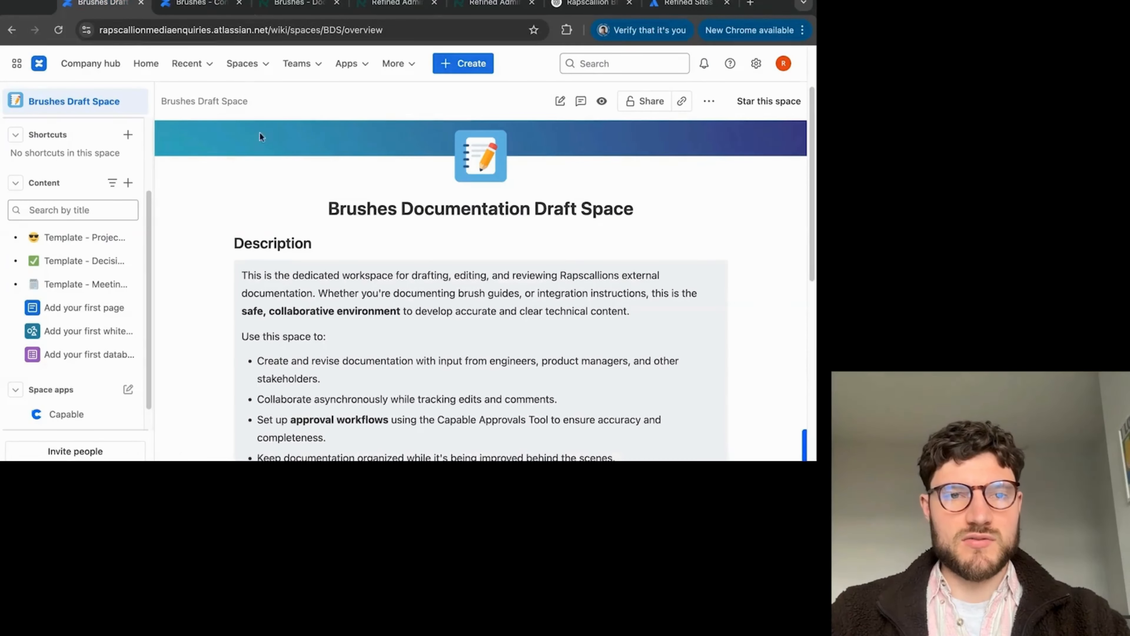
# - Check the Brushes space overview in Confluence, then return to the Brushes Draft Space and examine its content tree and space apps
pyautogui.click(198, 9)
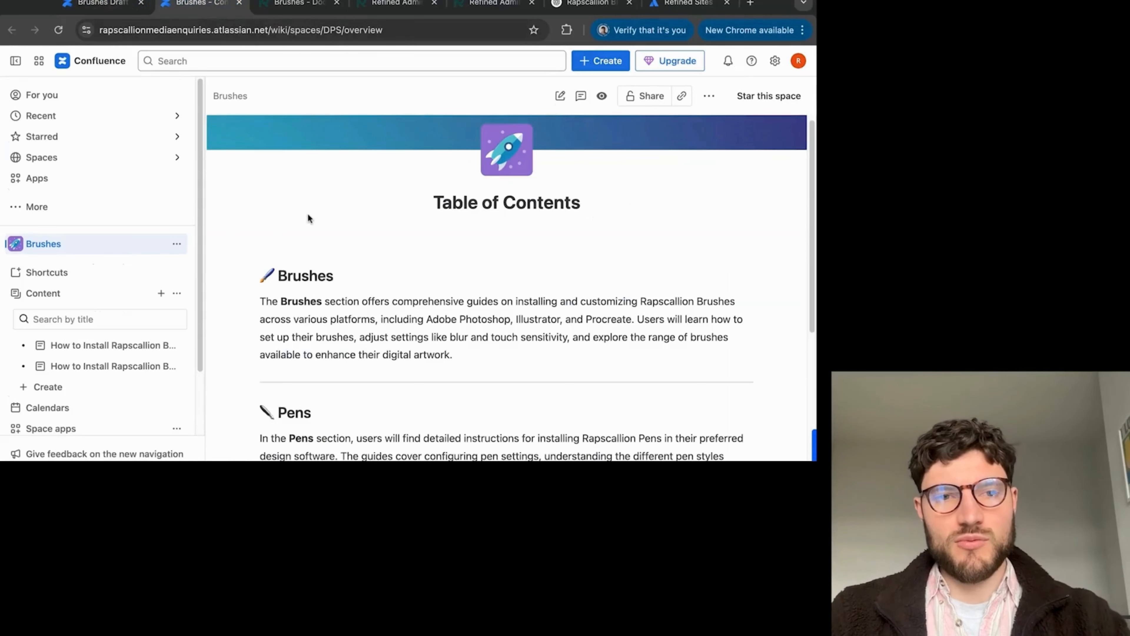
pyautogui.click(89, 4)
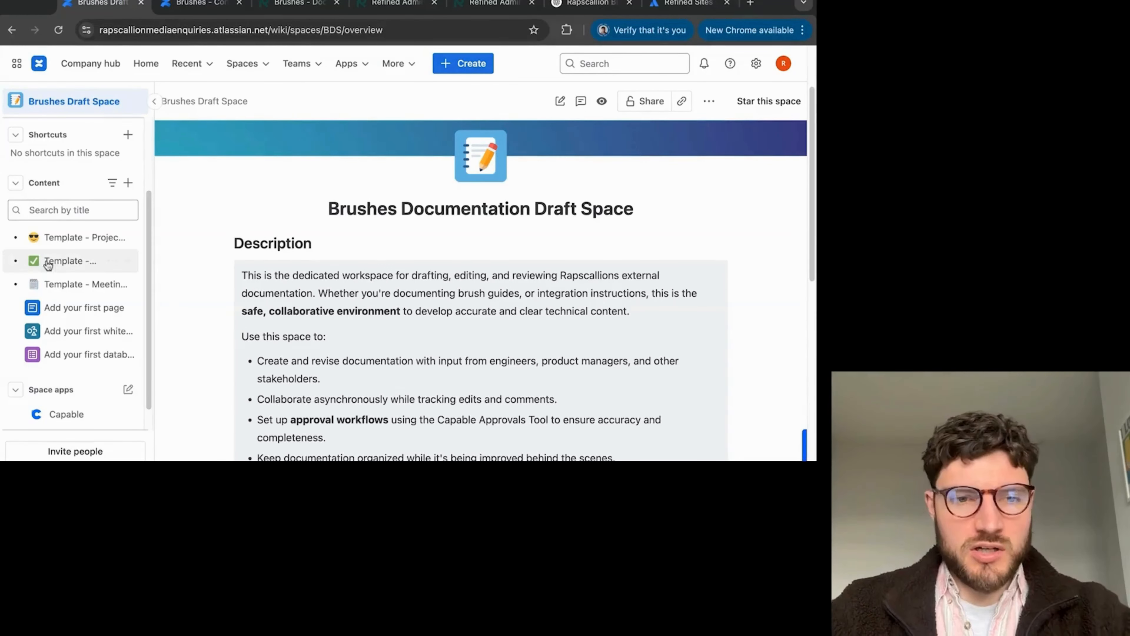
pyautogui.scroll(-1, 91, 262)
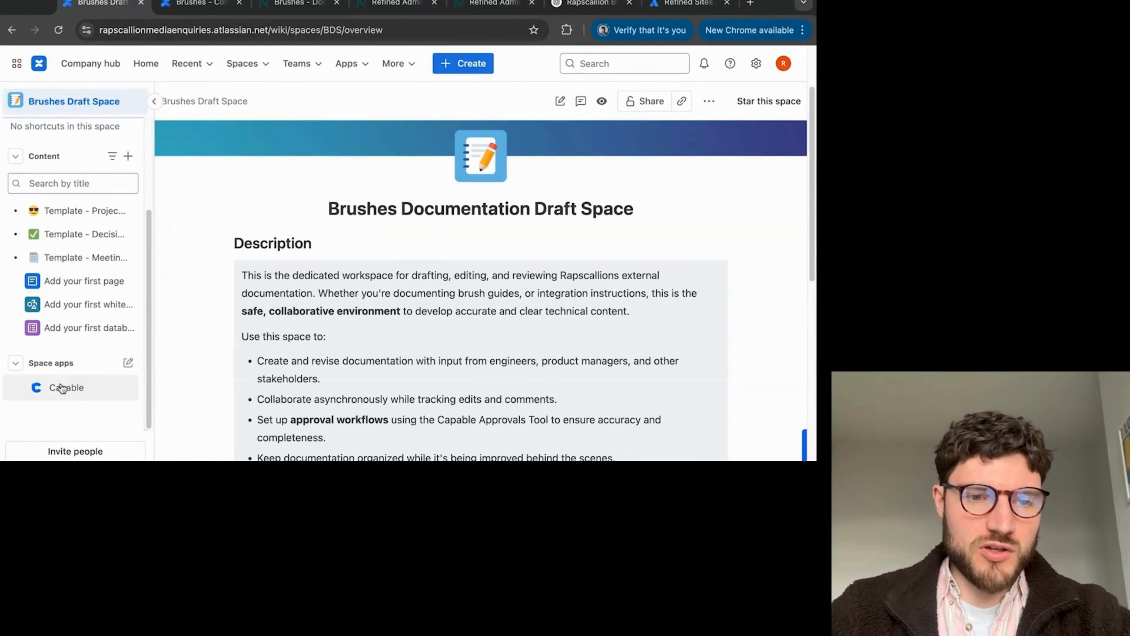
# - Open the Capable integration's publishing settings in the space settings of the Brushes Draft Space
pyautogui.scroll(3, 66, 374)
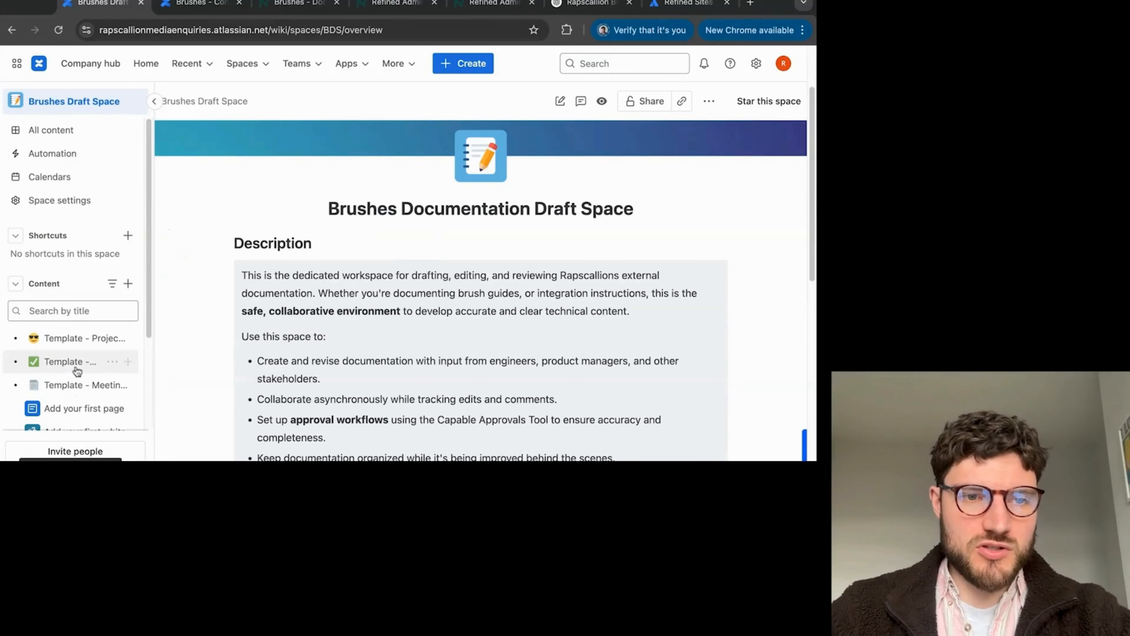
pyautogui.click(95, 211)
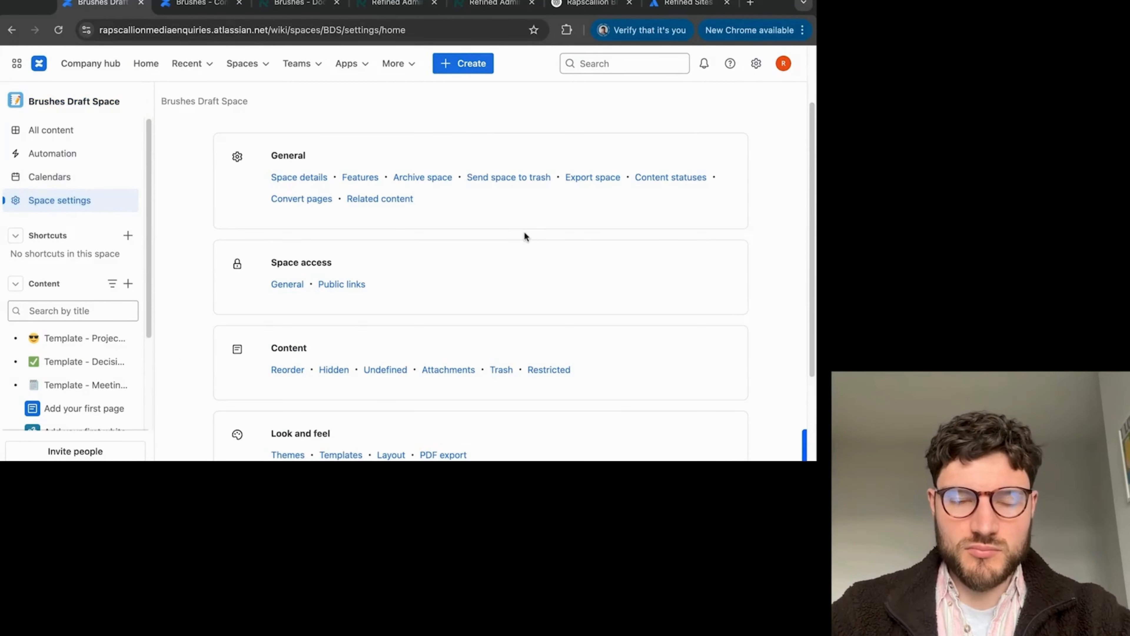
pyautogui.scroll(-3, 489, 267)
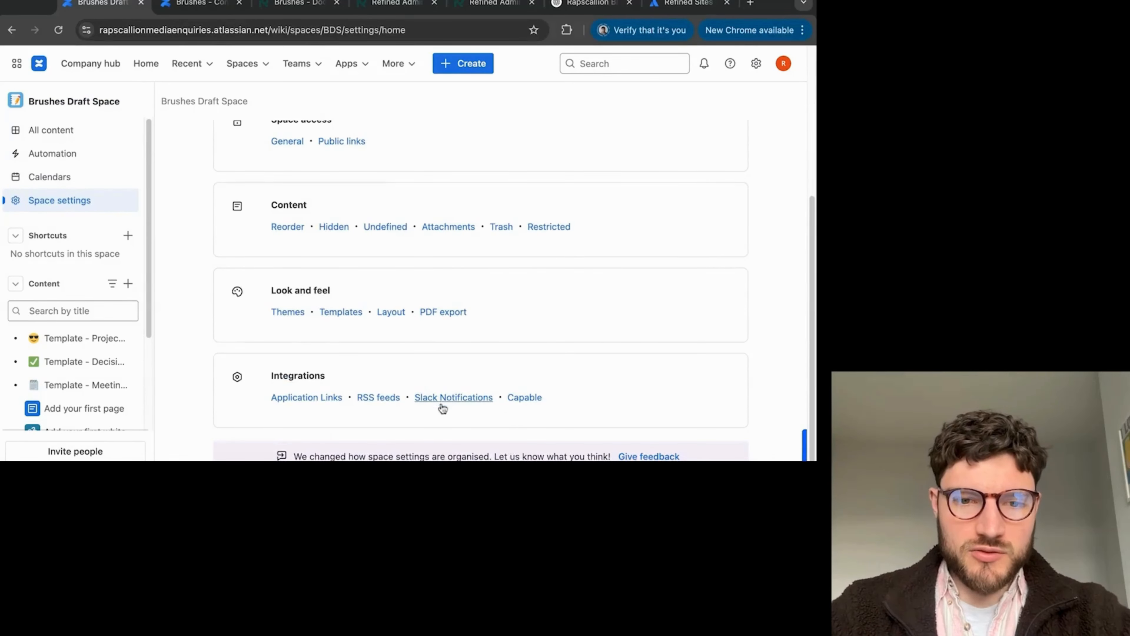
pyautogui.click(525, 398)
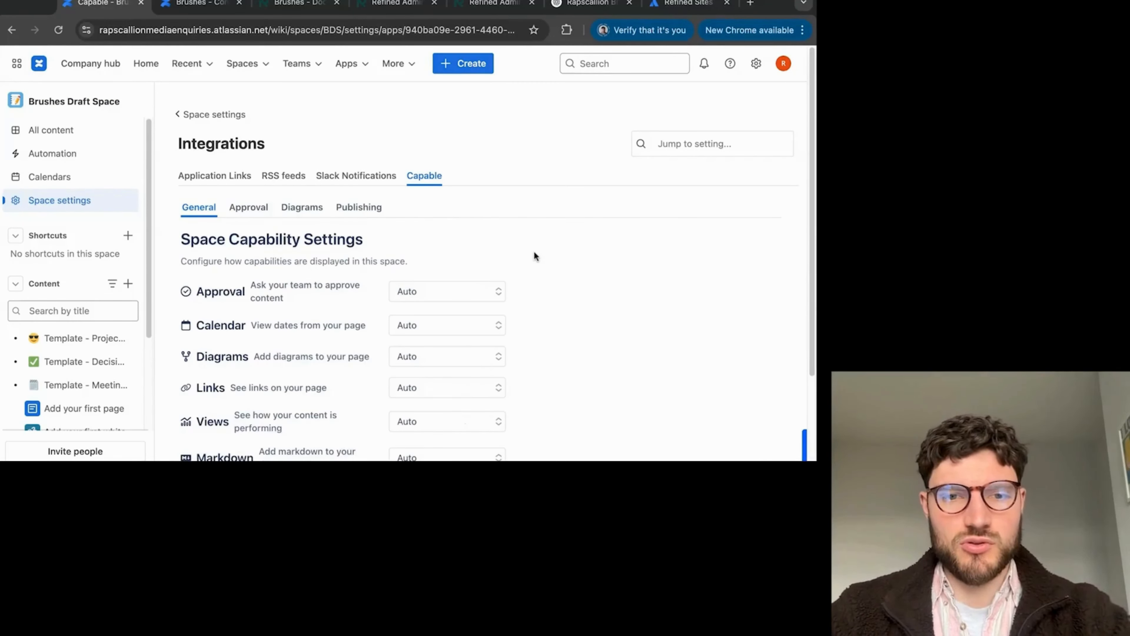
pyautogui.click(365, 212)
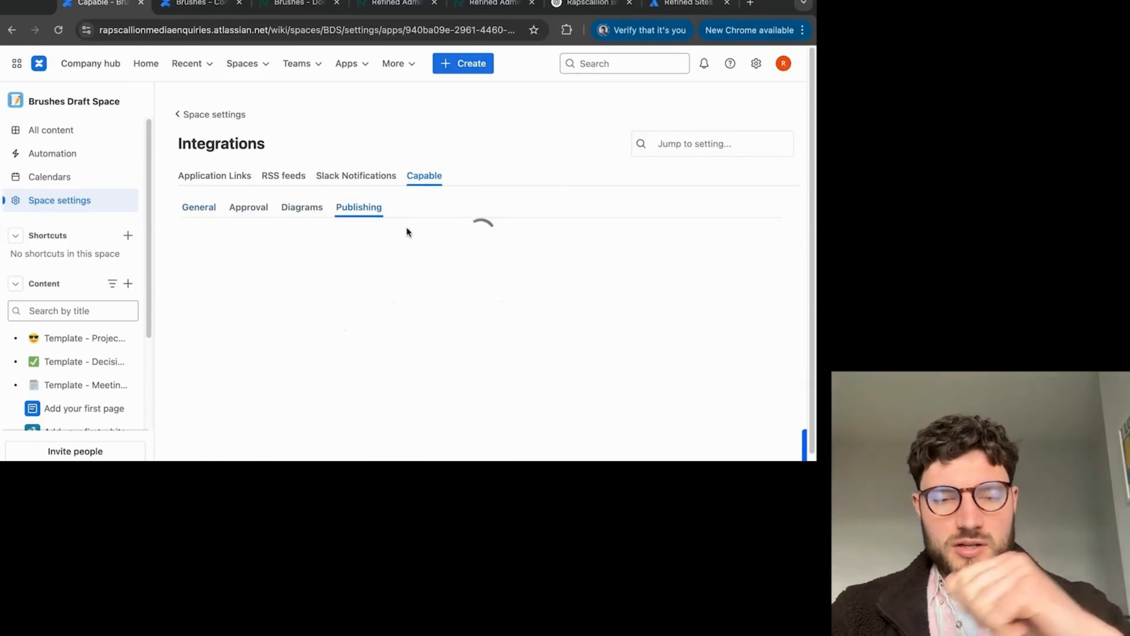
# - Enable publishing from the draft space to the Brushes target space, allow manual publishing, and save the settings
pyautogui.scroll(-2, 446, 236)
pyautogui.click(500, 217)
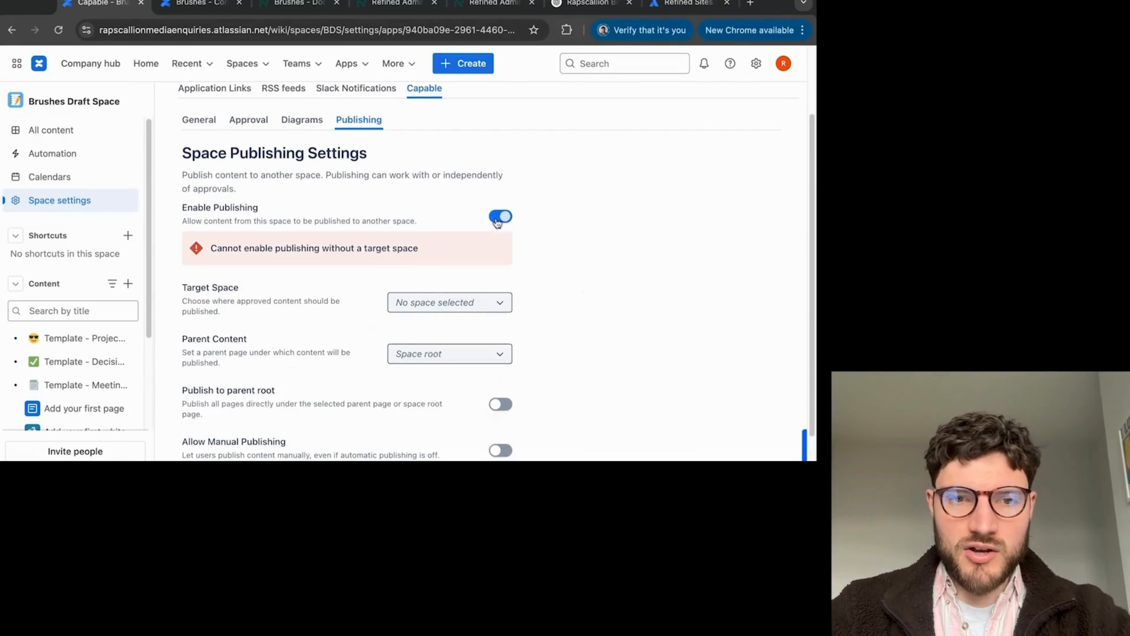
pyautogui.scroll(-1, 617, 251)
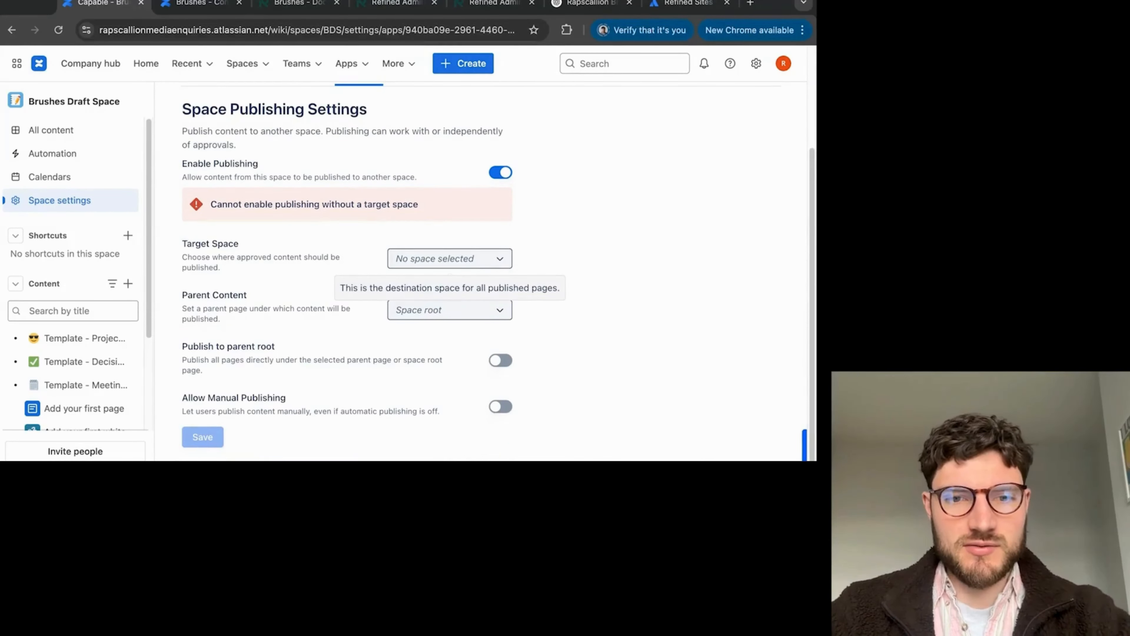
pyautogui.click(449, 258)
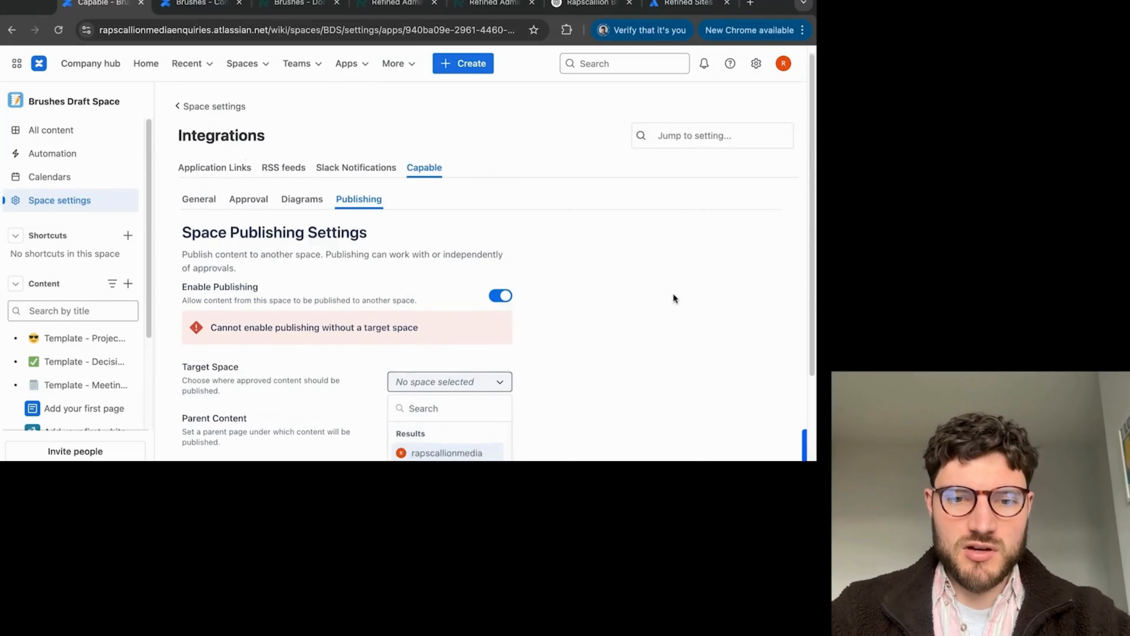
pyautogui.scroll(-3, 673, 294)
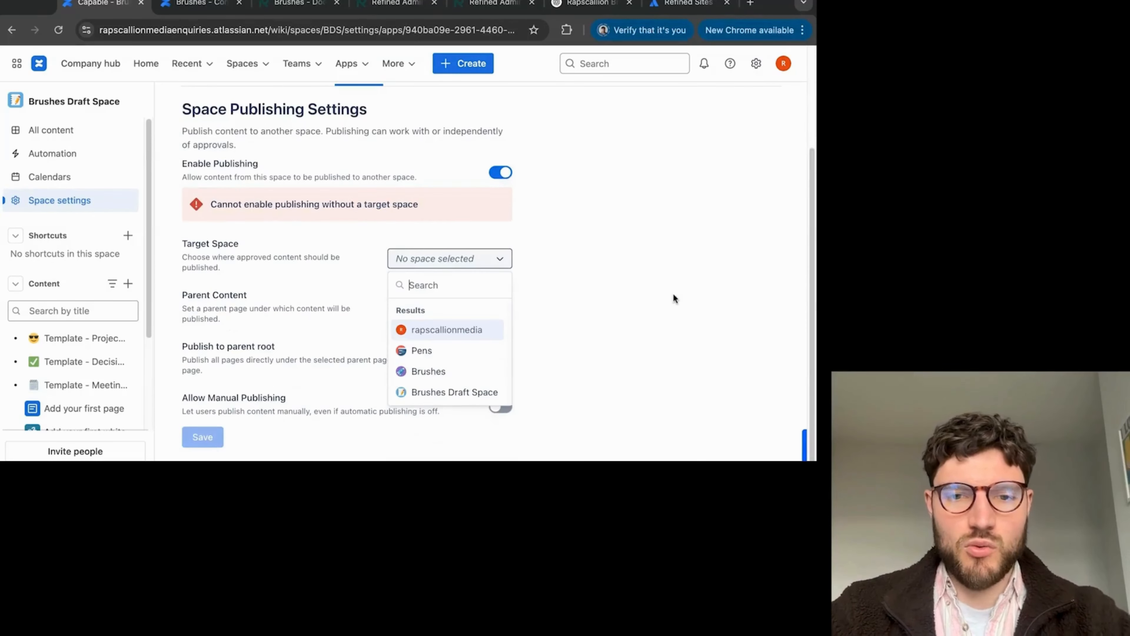
pyautogui.click(455, 375)
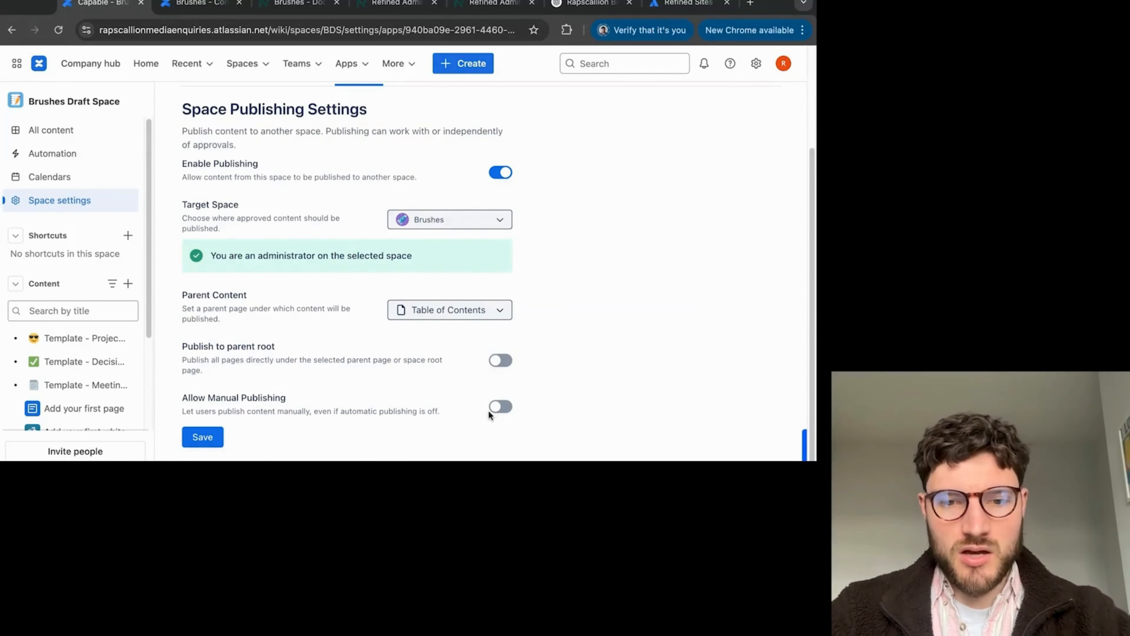
pyautogui.click(497, 408)
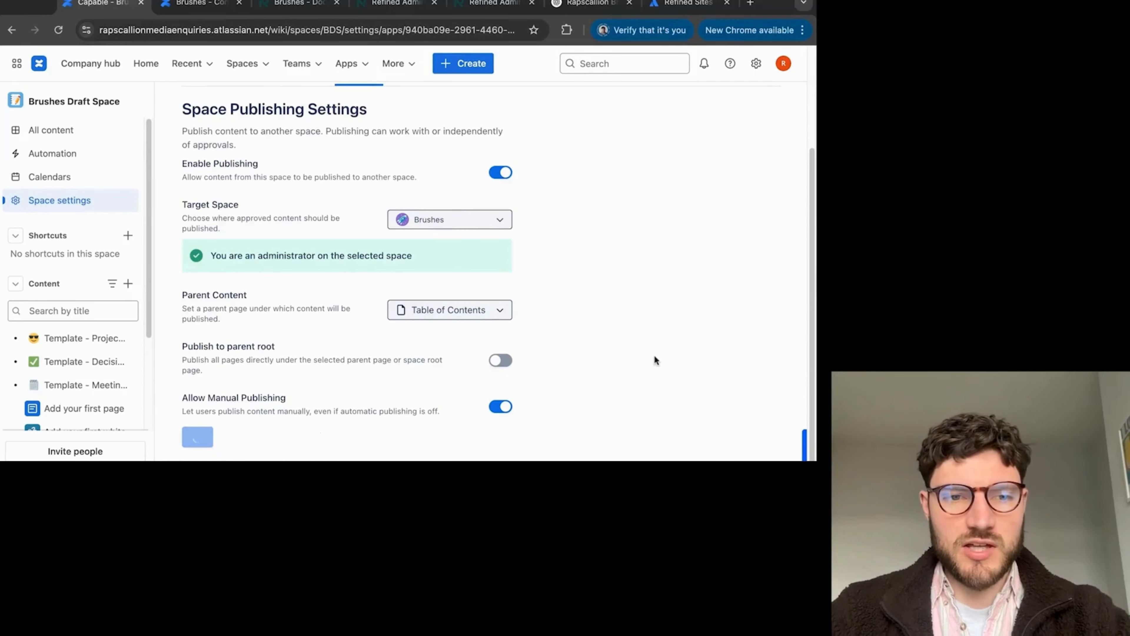
# - Create a new blank page in the Brushes Draft Space
pyautogui.scroll(-1, 101, 349)
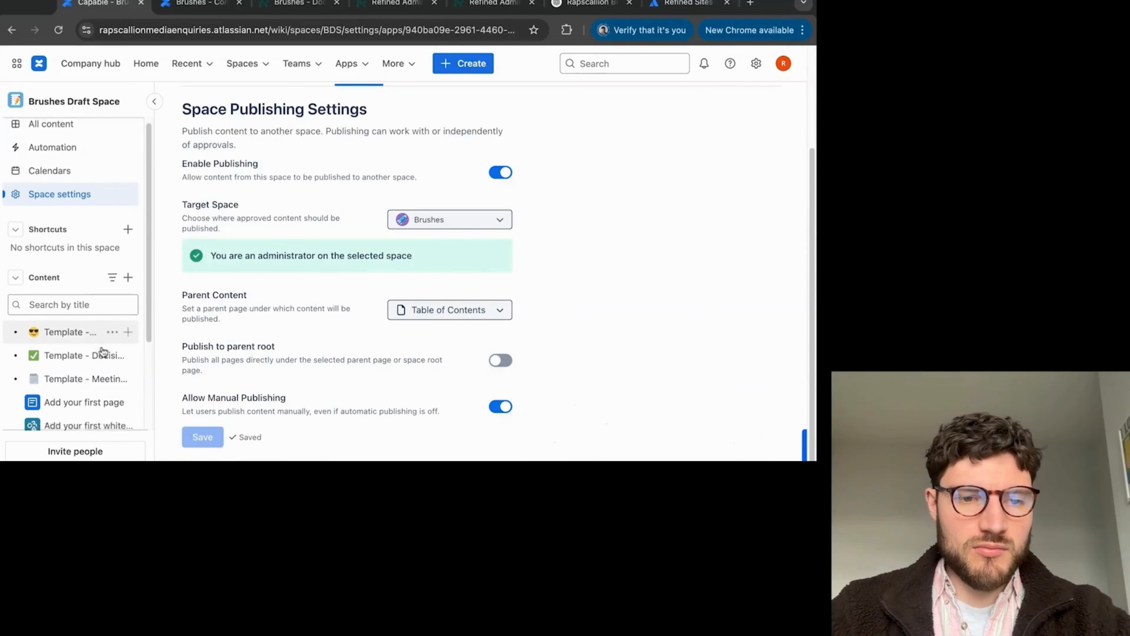
pyautogui.scroll(-3, 102, 351)
pyautogui.click(462, 65)
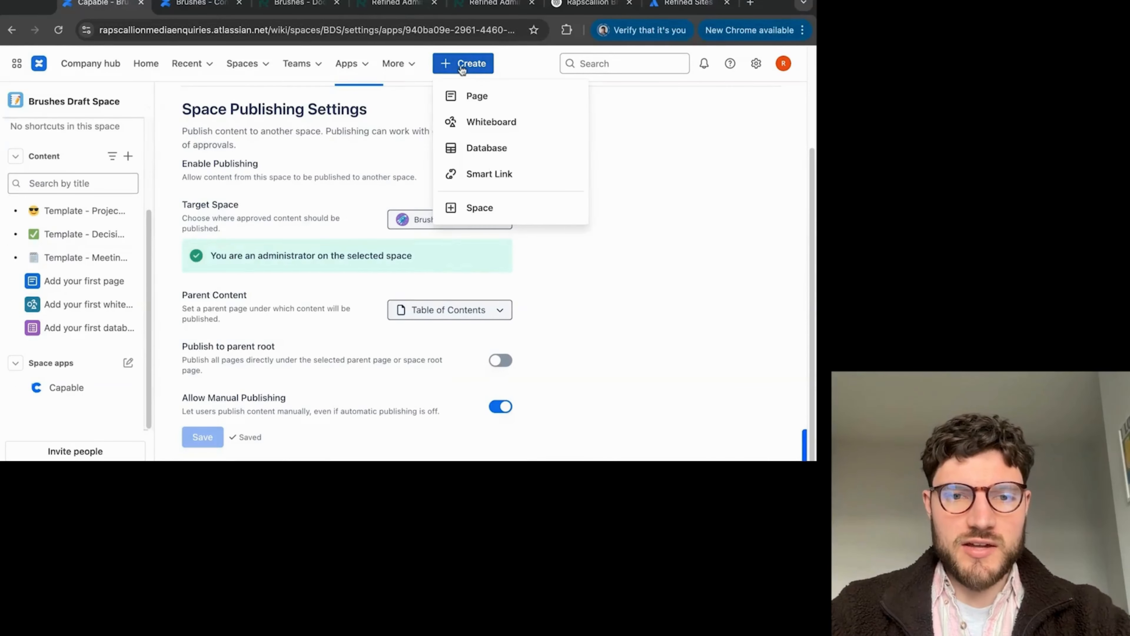
pyautogui.click(472, 96)
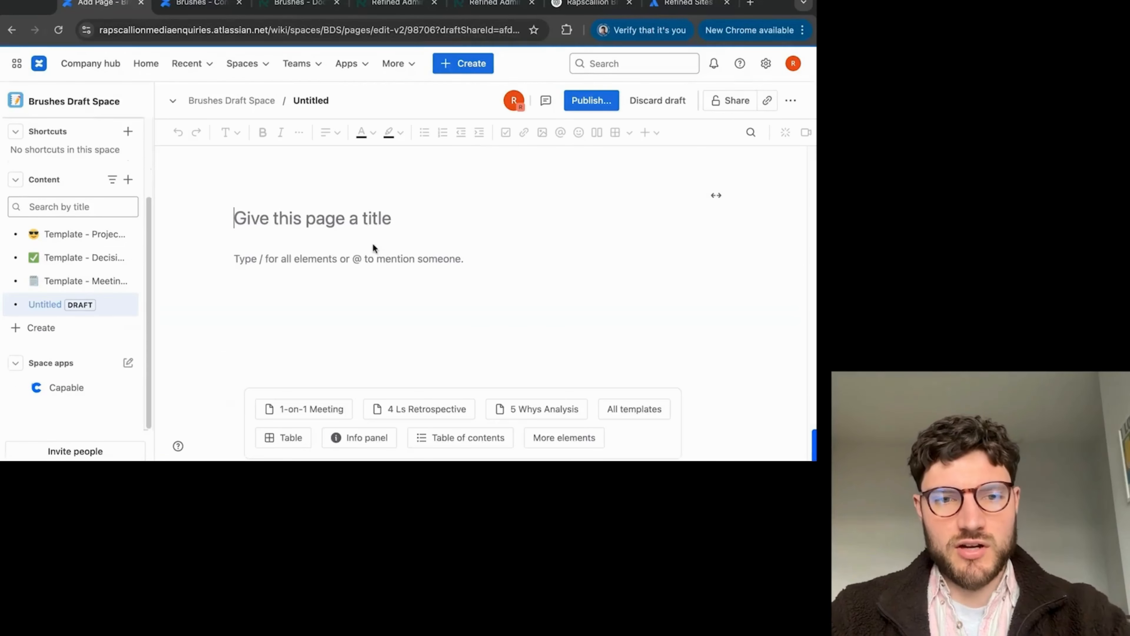
# - Copy the "Adjusting Our Brushes" title and its Customizing Brush Dynamics text from the ChatGPT conversation into the new Confluence page
pyautogui.click(592, 3)
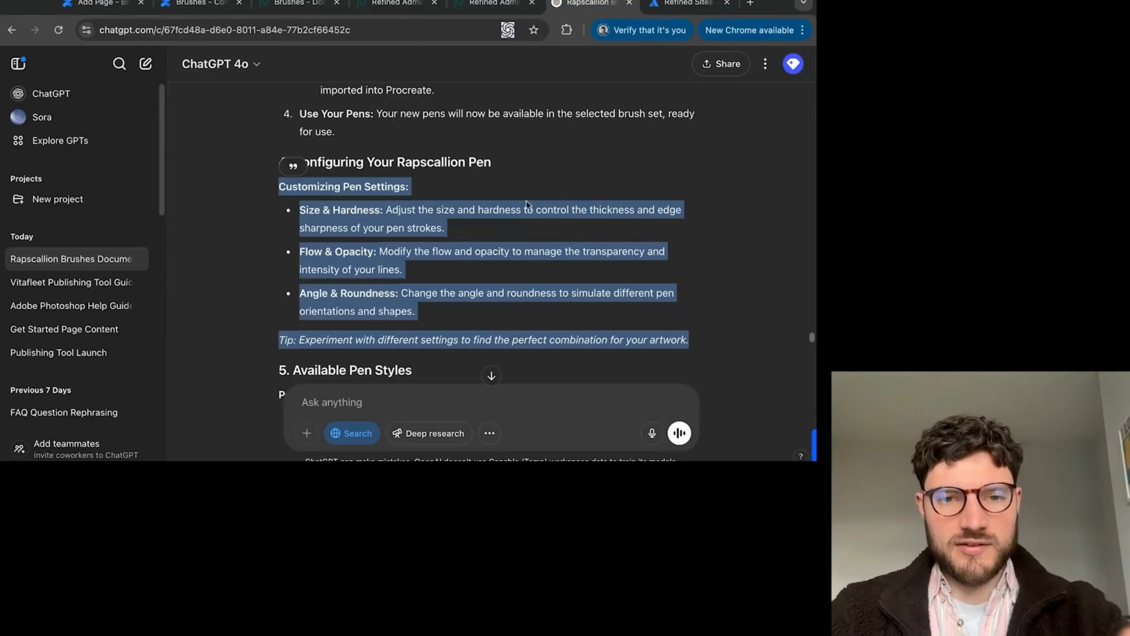
pyautogui.scroll(10, 525, 232)
pyautogui.scroll(6, 526, 231)
pyautogui.scroll(10, 490, 311)
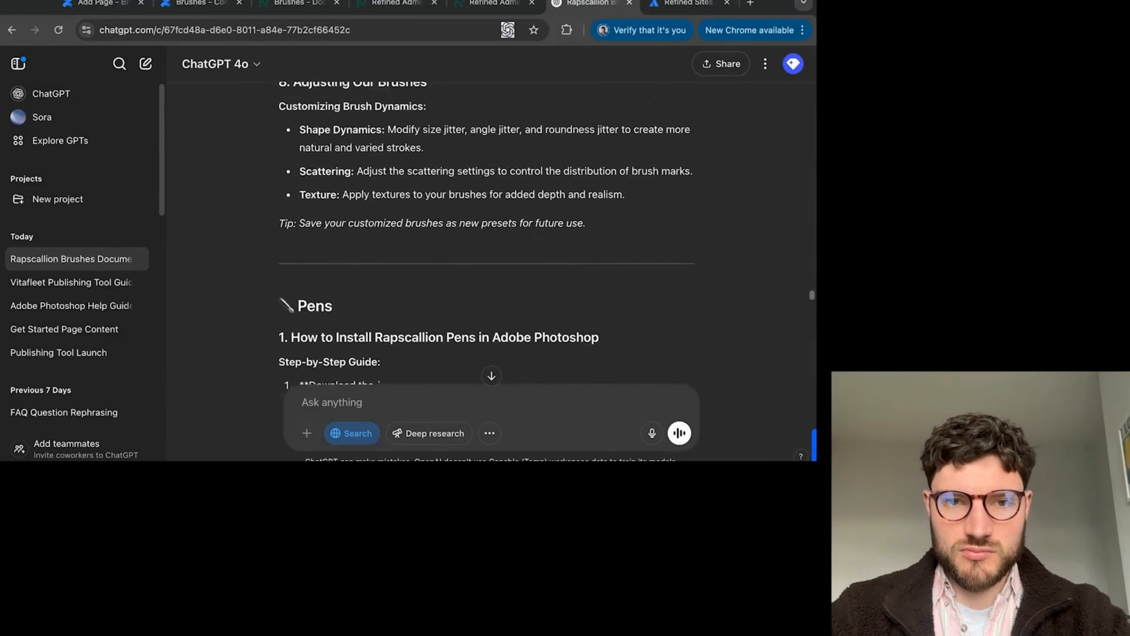
pyautogui.scroll(-2, 487, 273)
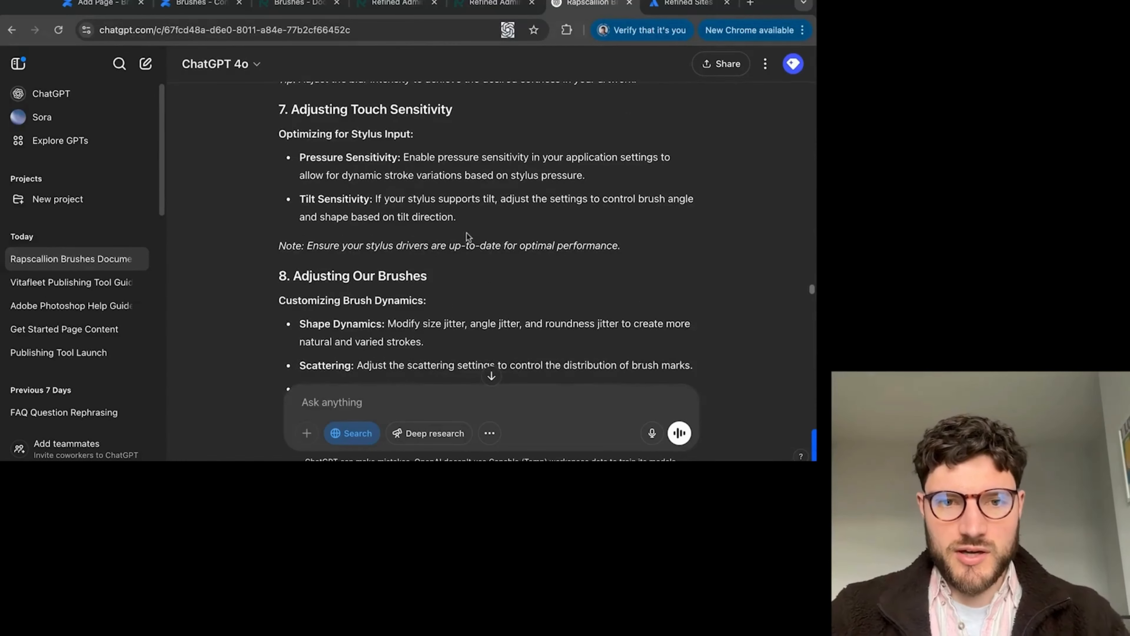
pyautogui.scroll(-3, 467, 201)
pyautogui.moveTo(452, 175); pyautogui.dragTo(351, 173)
pyautogui.tripleClick(452, 173)
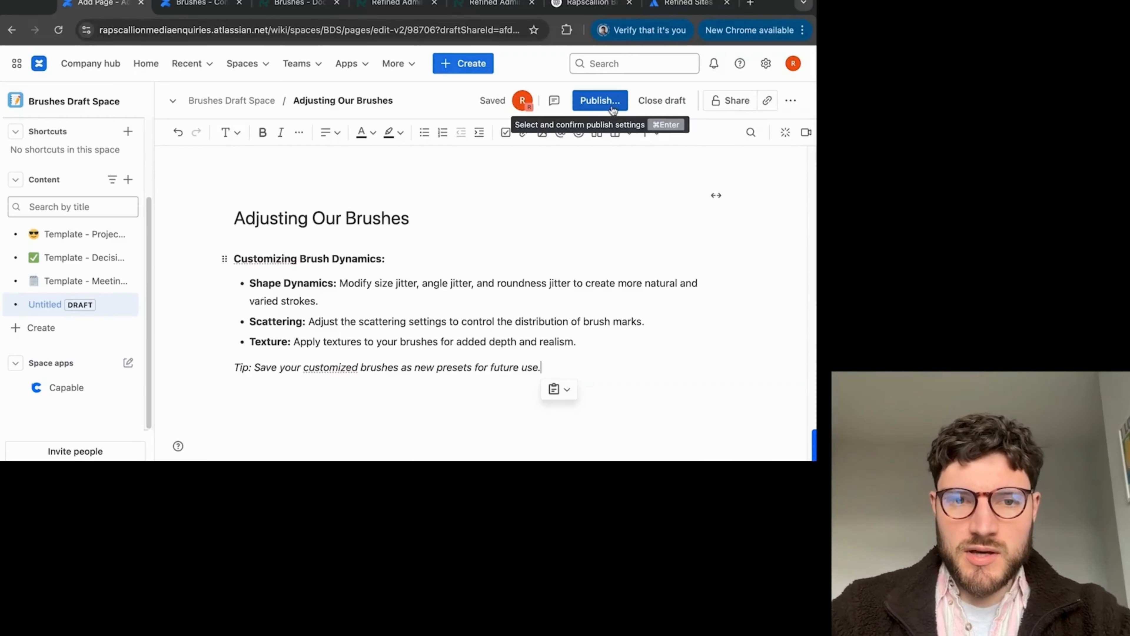
# - Publish the "Adjusting Our Brushes" page within the Brushes Draft Space and dismiss the notification
pyautogui.click(601, 101)
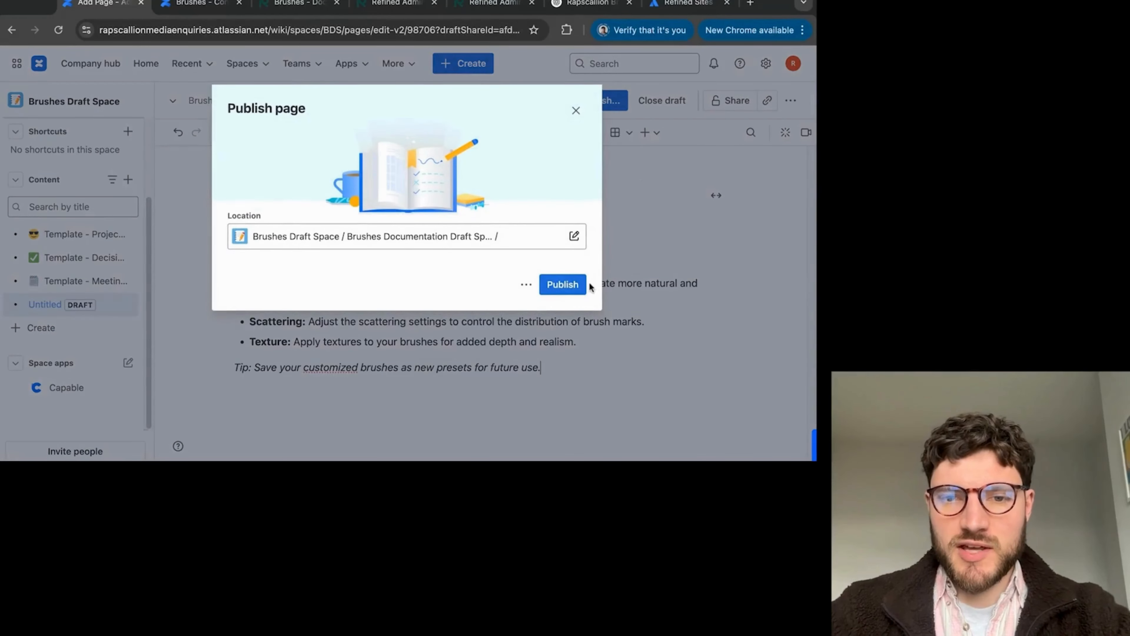
pyautogui.click(563, 284)
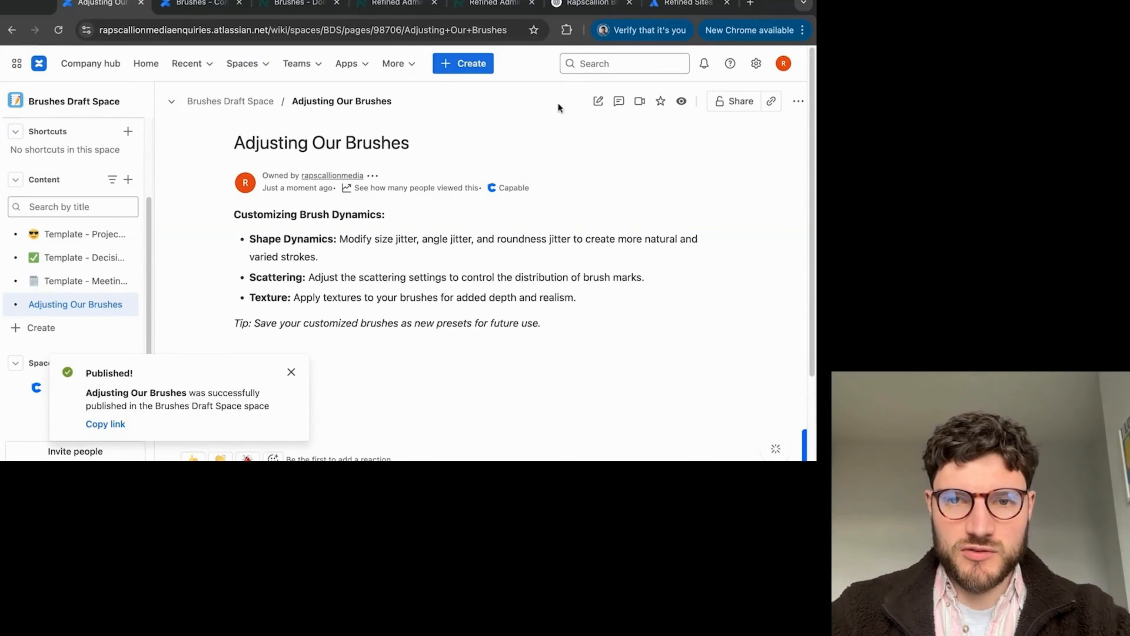
pyautogui.click(292, 373)
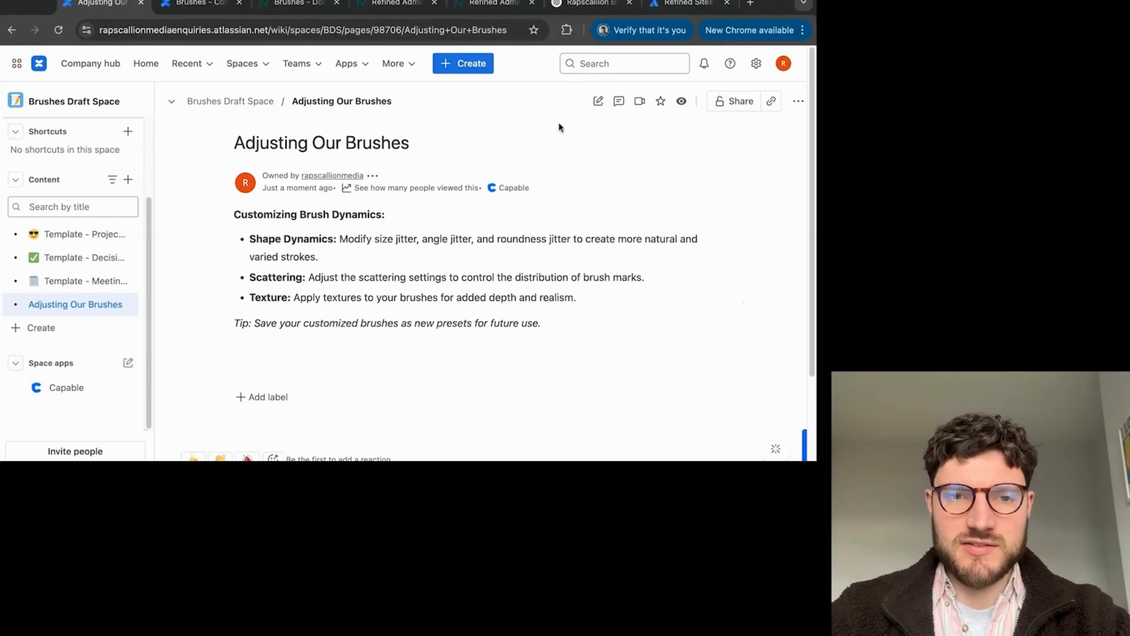
# - Check the Brushes space's content tree, then publish the draft "Adjusting Our Brushes" page to the Brushes space with Capable's Publishing capability
pyautogui.click(205, 8)
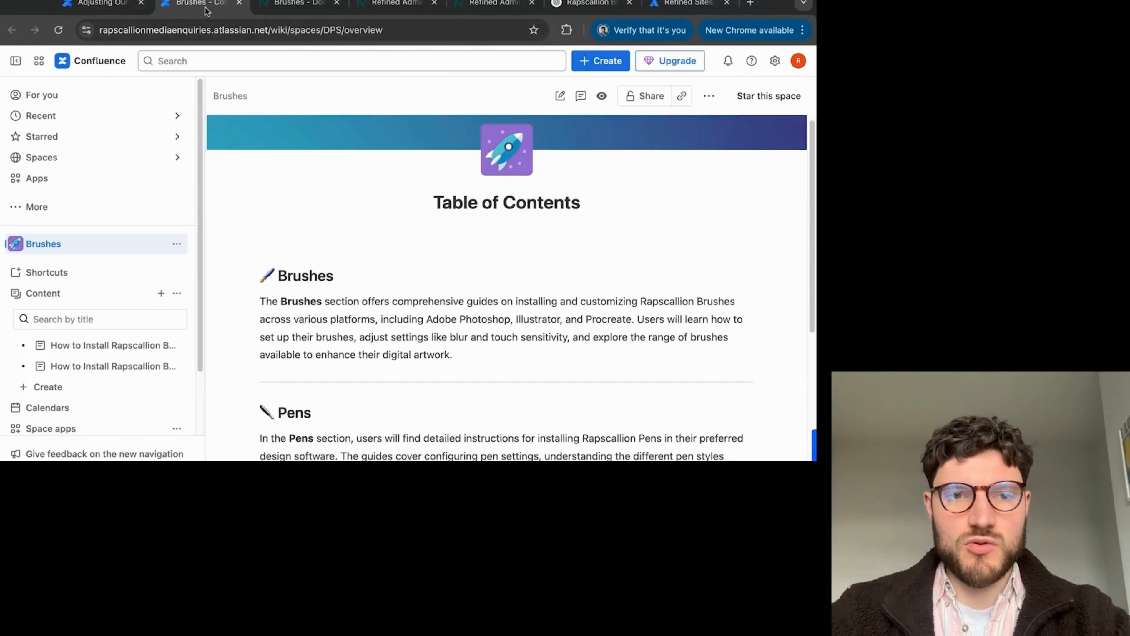
pyautogui.click(102, 4)
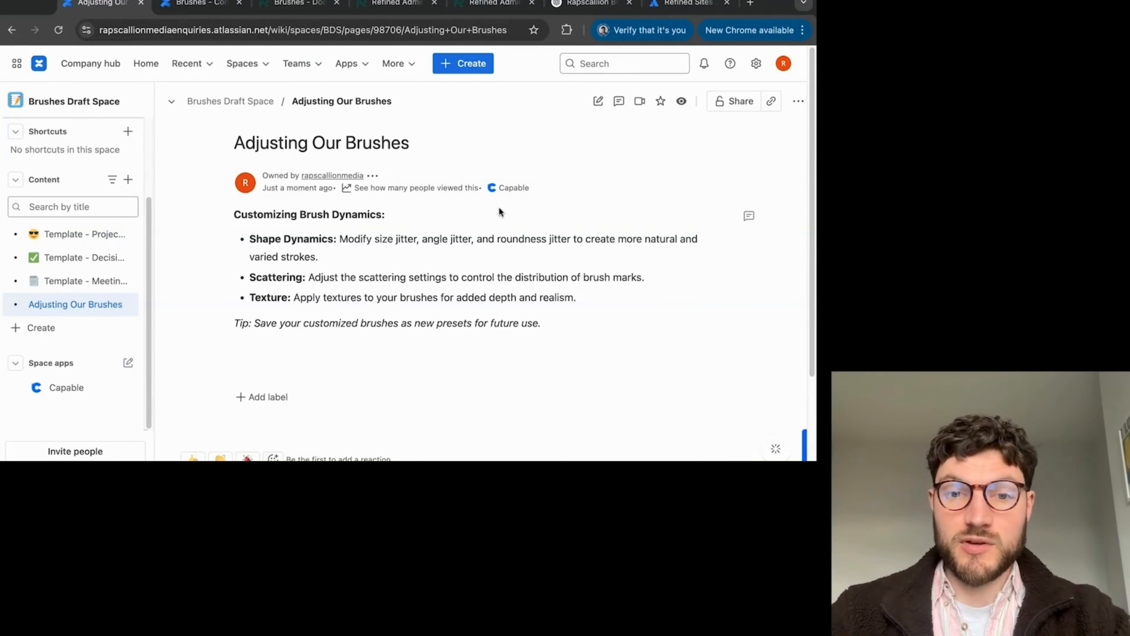
pyautogui.click(514, 188)
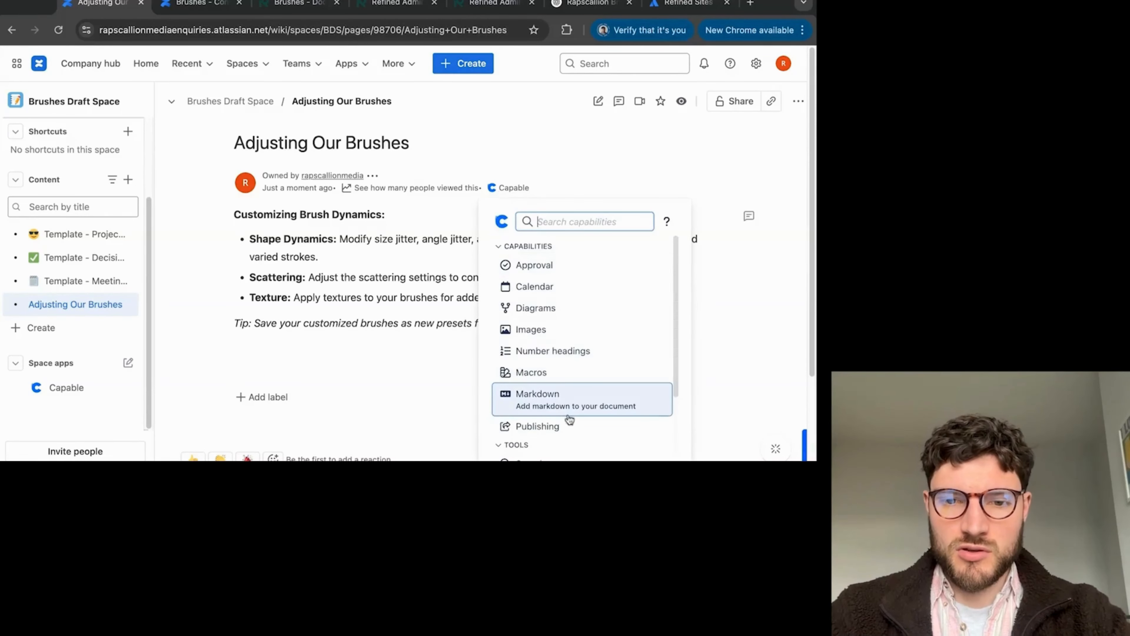
pyautogui.click(574, 427)
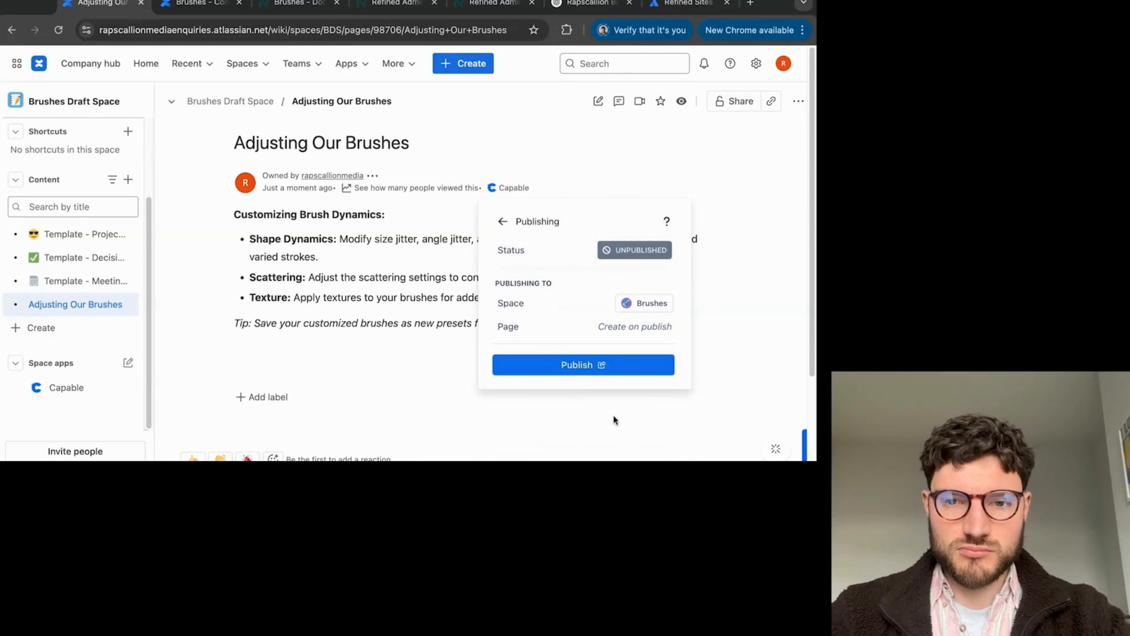
pyautogui.scroll(-2, 729, 321)
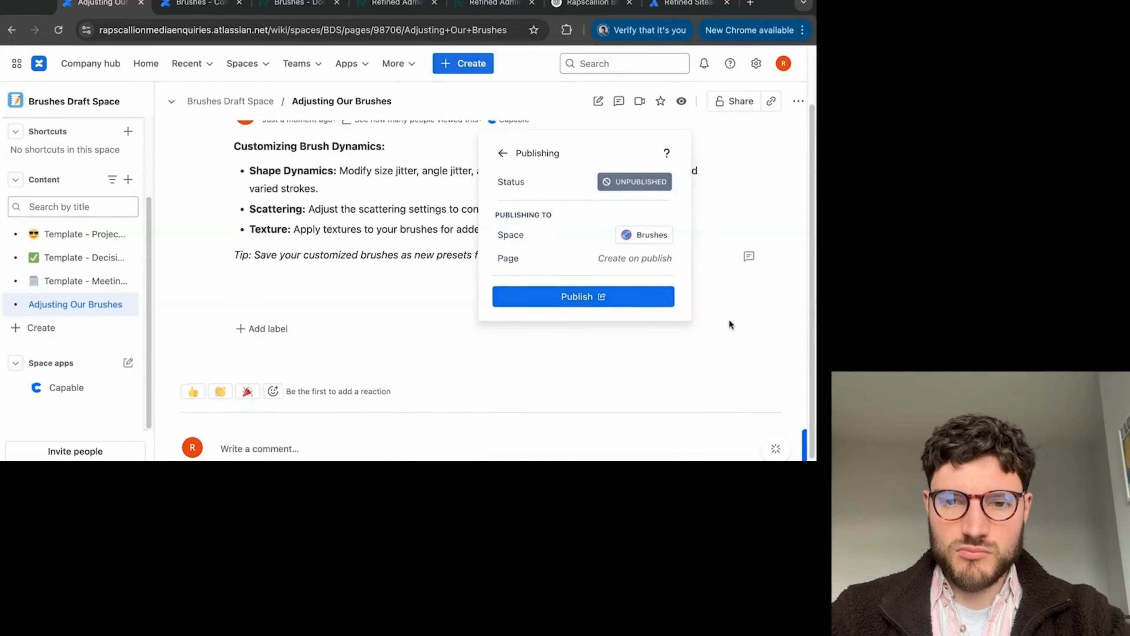
pyautogui.click(606, 306)
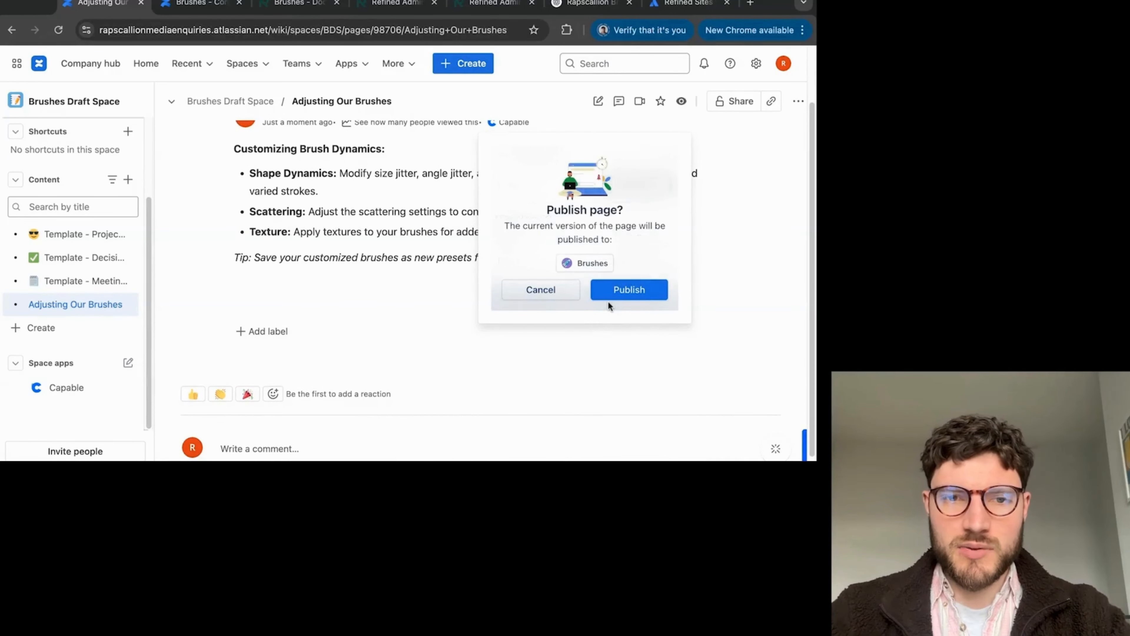
pyautogui.click(616, 294)
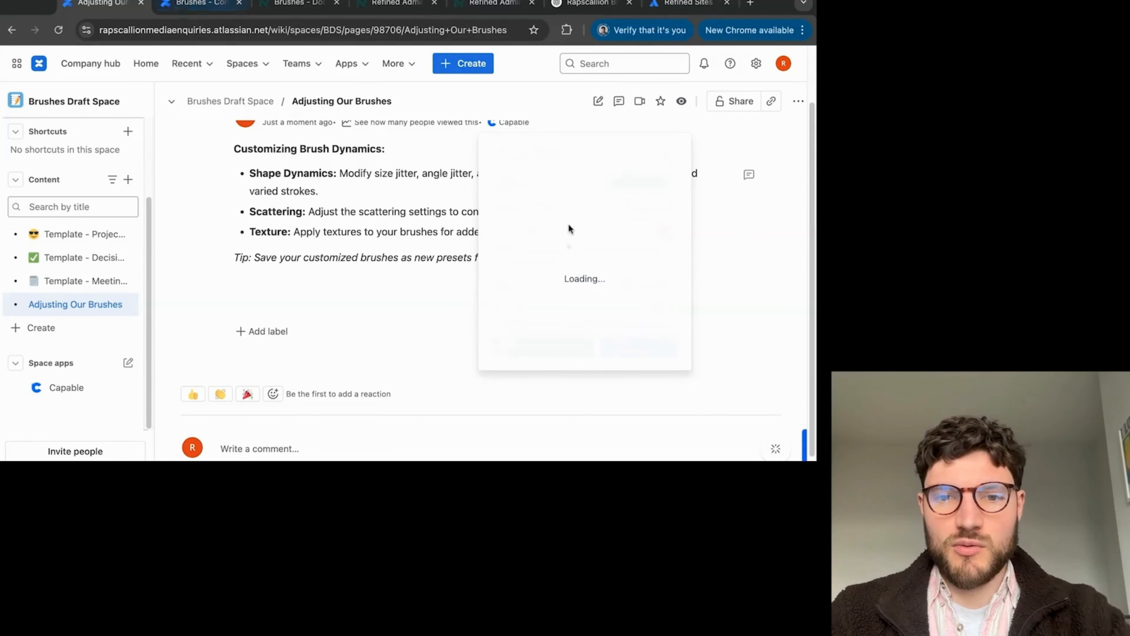
pyautogui.scroll(1, 421, 229)
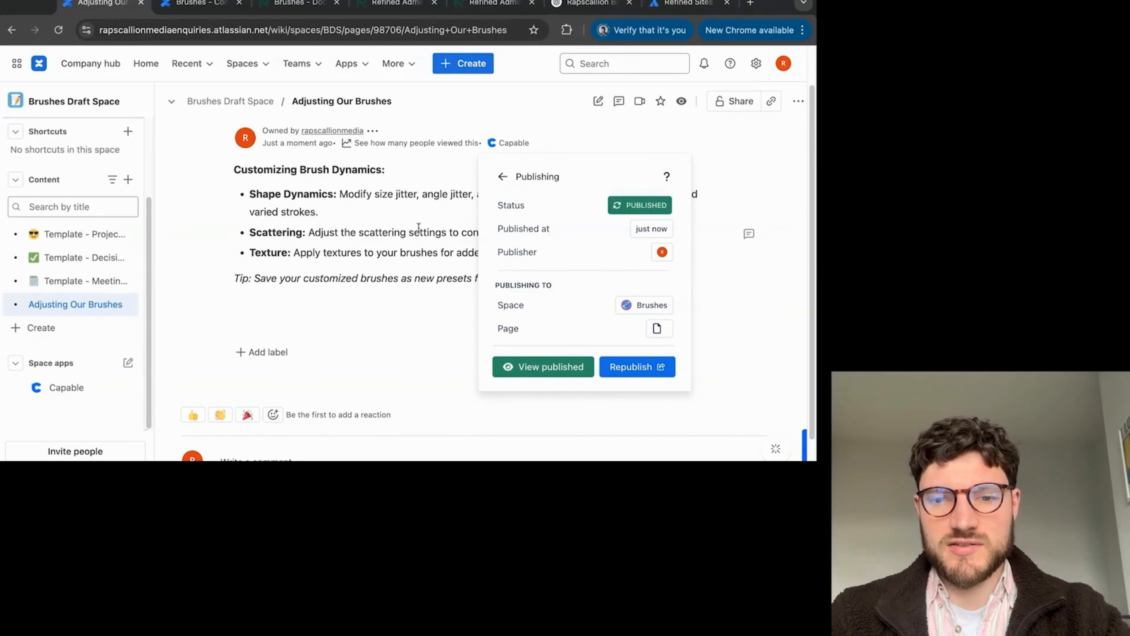
# - Reload the Brushes space overview and check its content tree for the "Adjusting Our Brushes" page
pyautogui.click(200, 3)
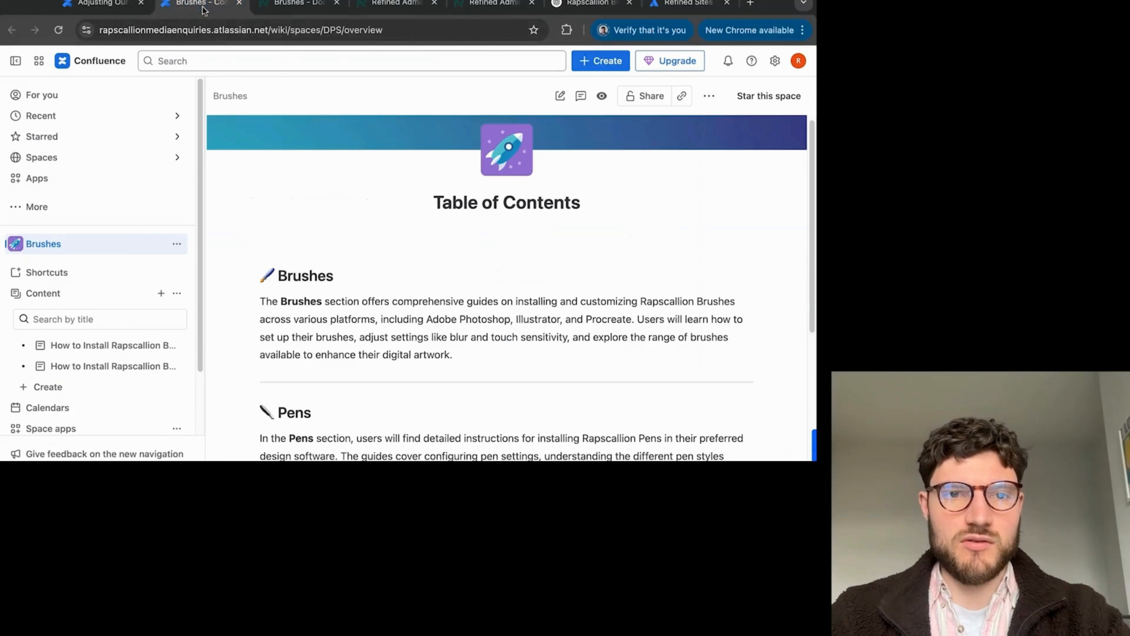
pyautogui.click(348, 30)
pyautogui.press('Return')
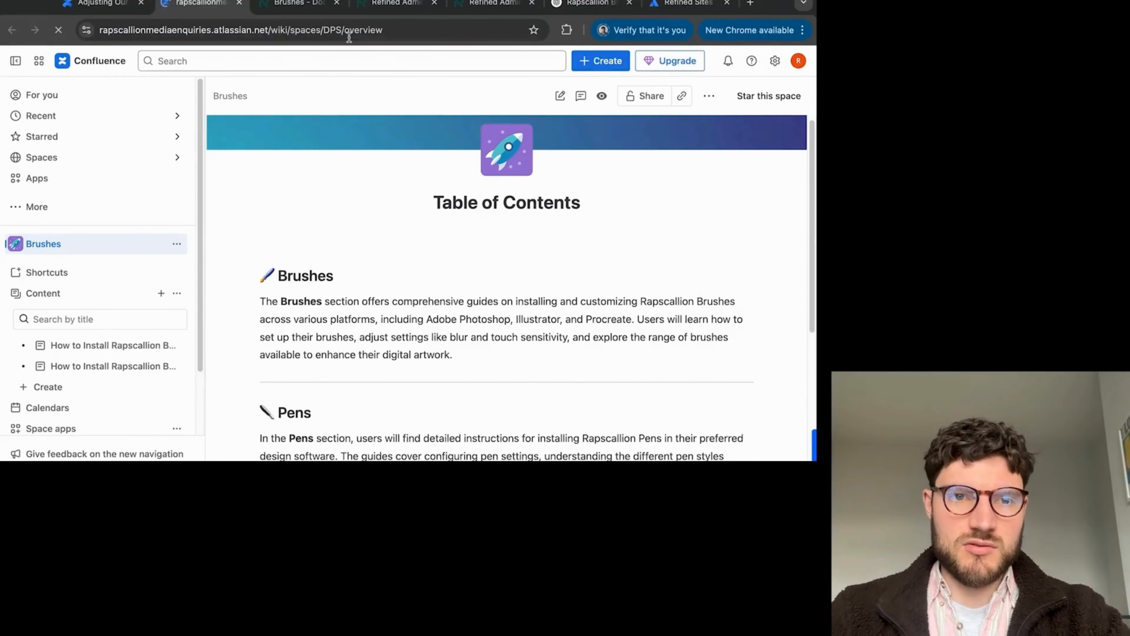
pyautogui.scroll(-2, 118, 311)
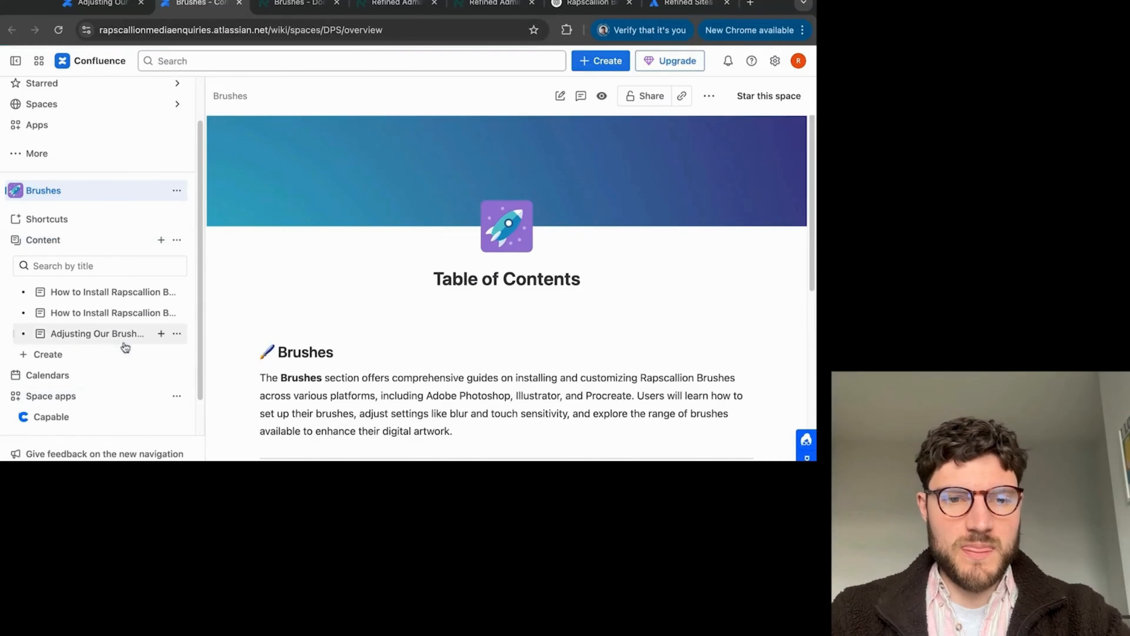
# - Open the published "Adjusting Our Brushes" page from its draft and inspect its Capable publishing details and source page link
pyautogui.click(137, 335)
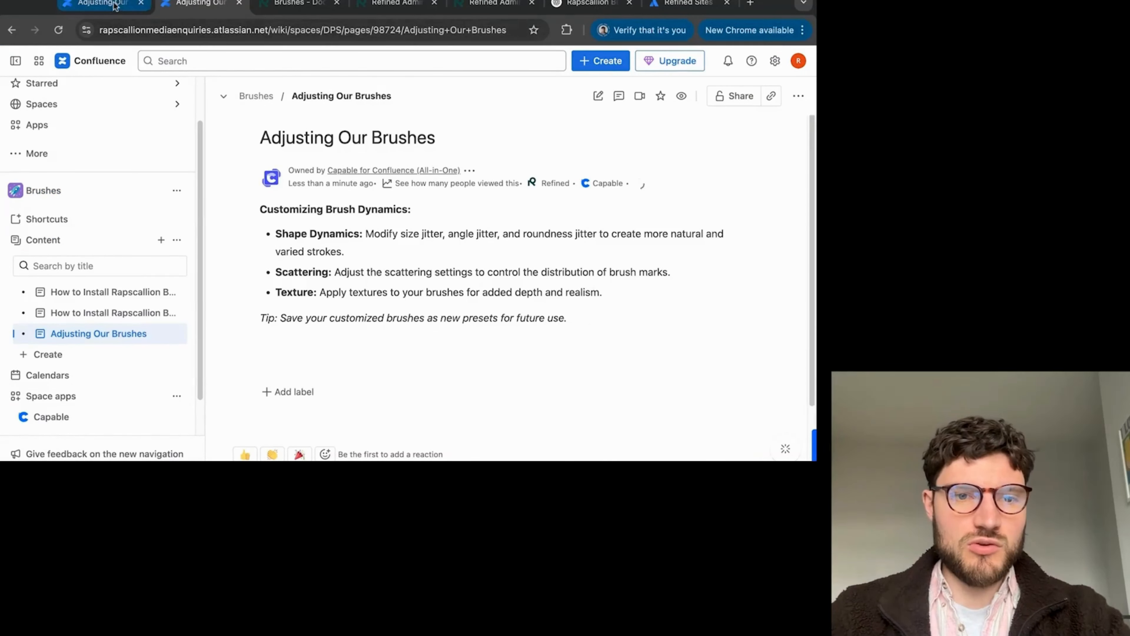
pyautogui.click(99, 13)
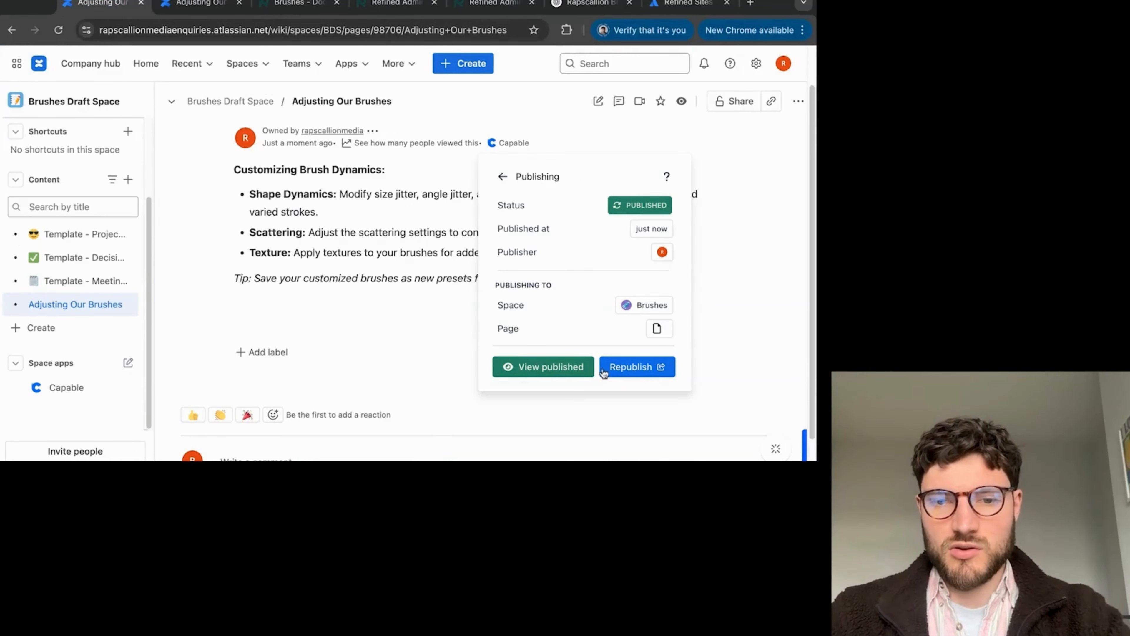
pyautogui.click(565, 372)
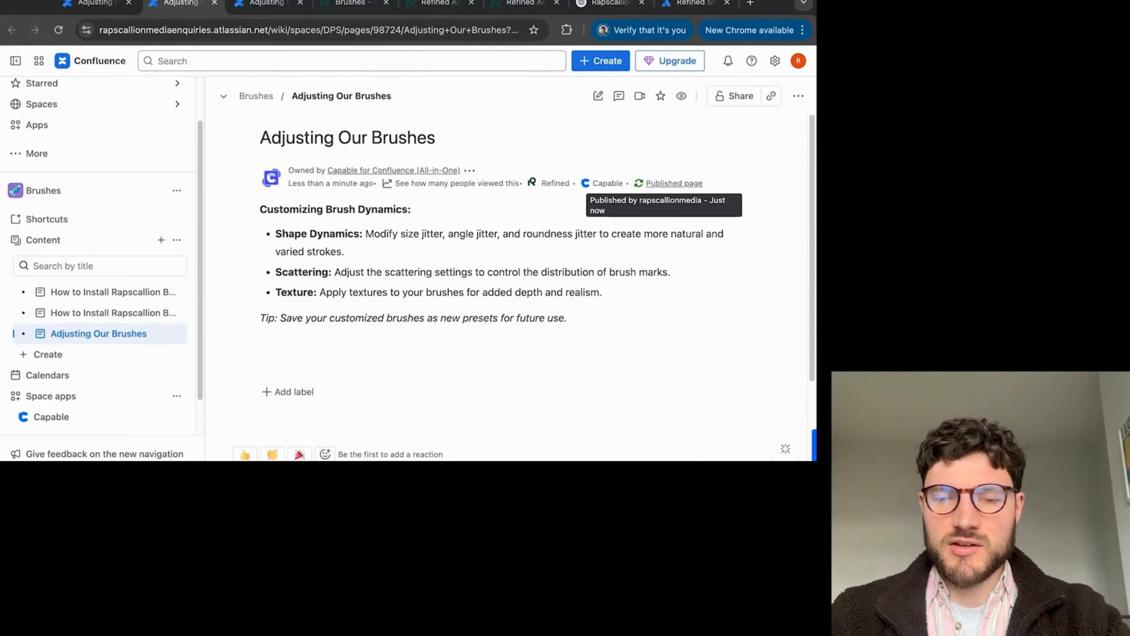
pyautogui.click(674, 183)
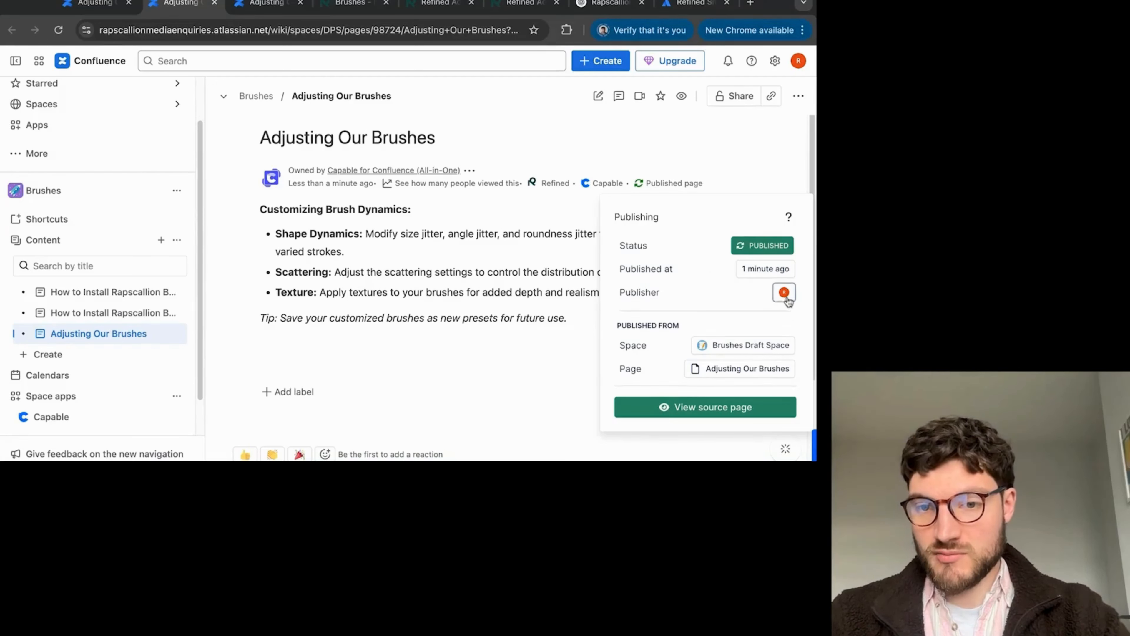
pyautogui.moveTo(787, 301)
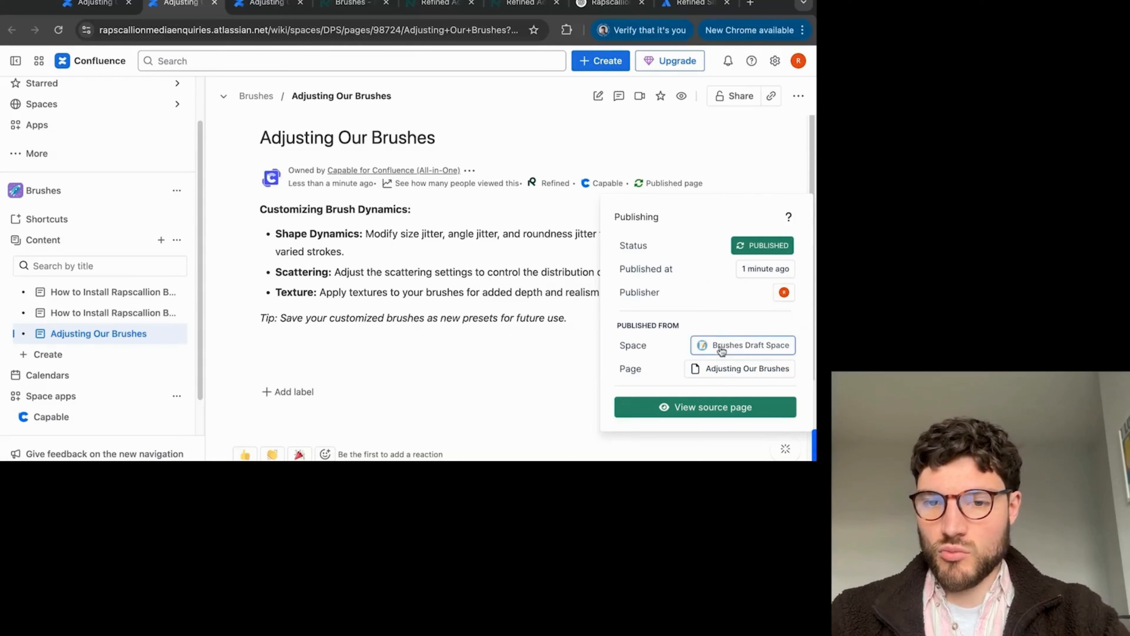
pyautogui.click(711, 407)
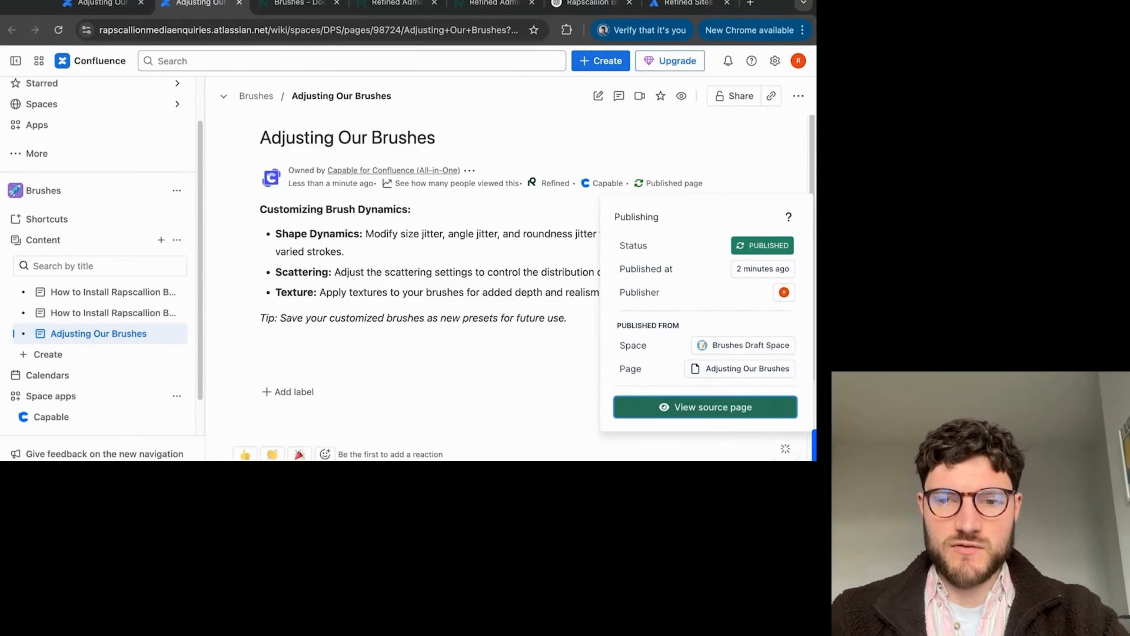
pyautogui.click(464, 269)
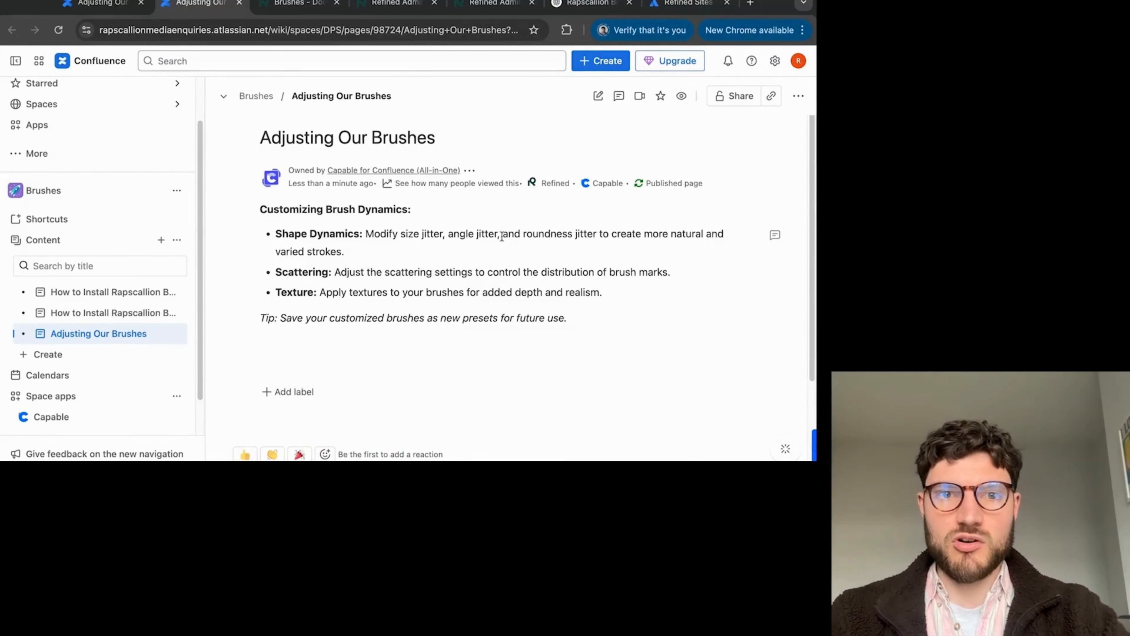
# - Reload the Refined site's Brushes space and open the "Adjusting Our Brushes" page there to review its content
pyautogui.click(299, 10)
pyautogui.click(386, 32)
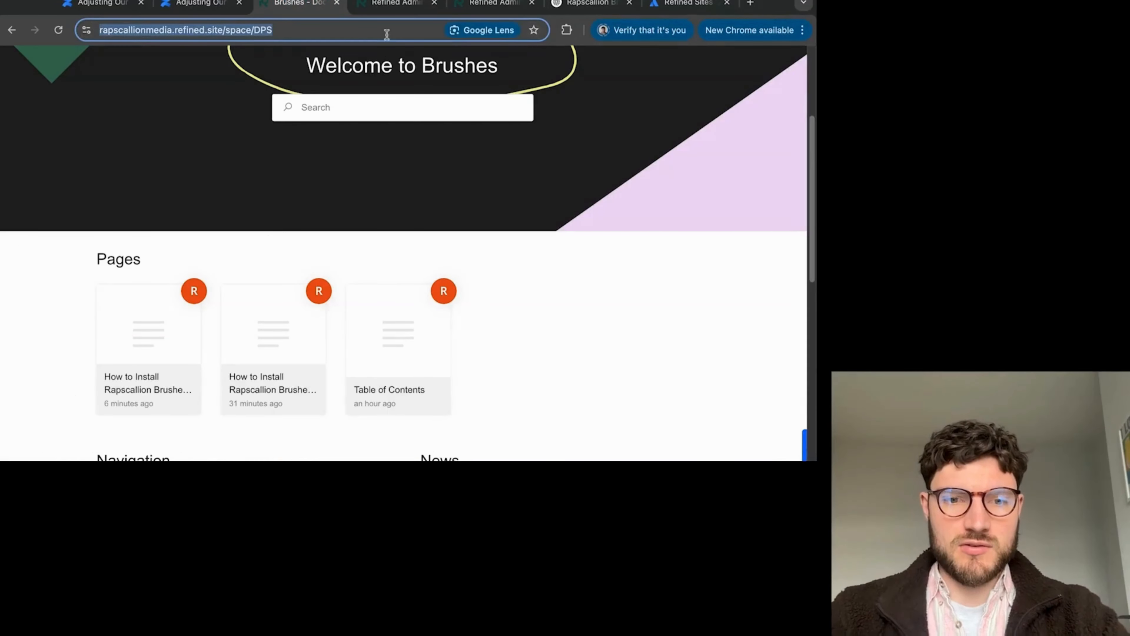
pyautogui.press('Return')
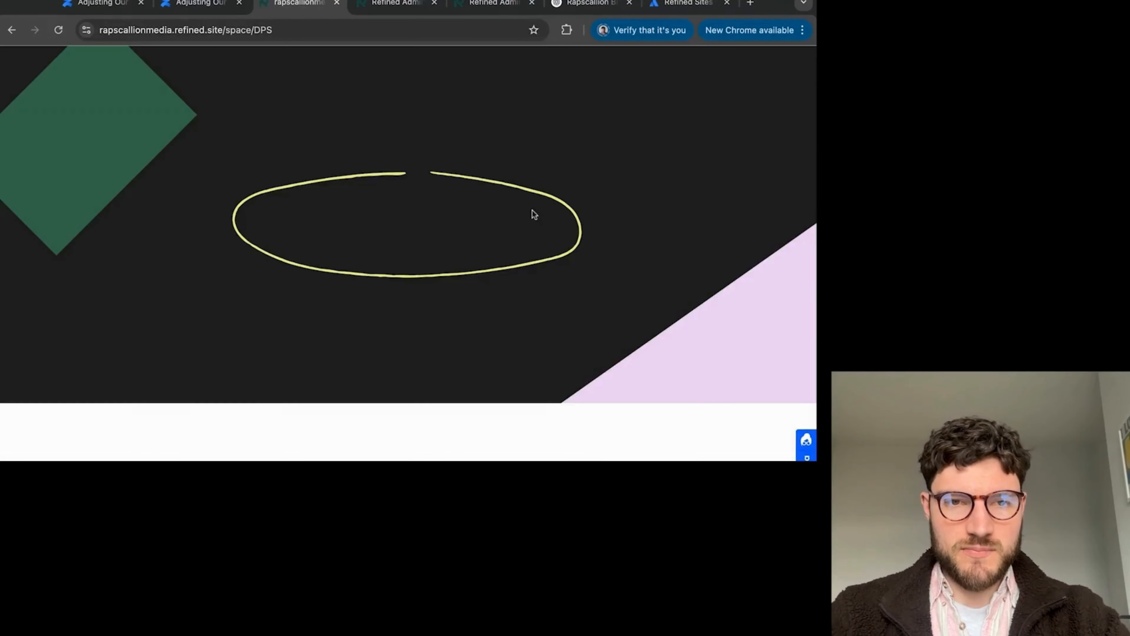
pyautogui.scroll(-5, 533, 210)
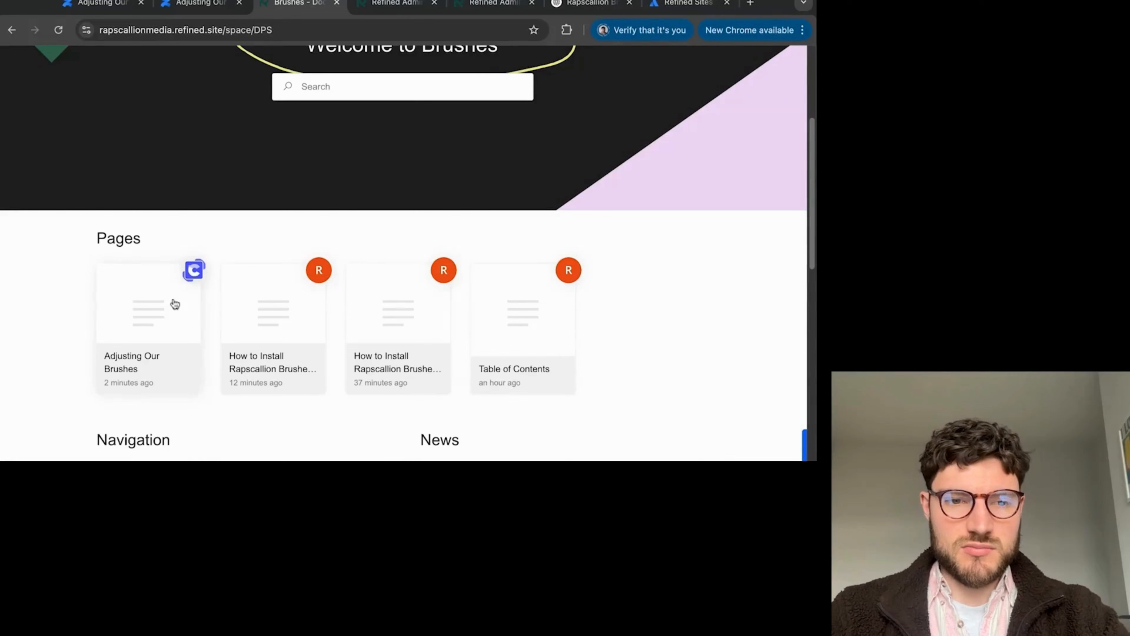
pyautogui.click(182, 308)
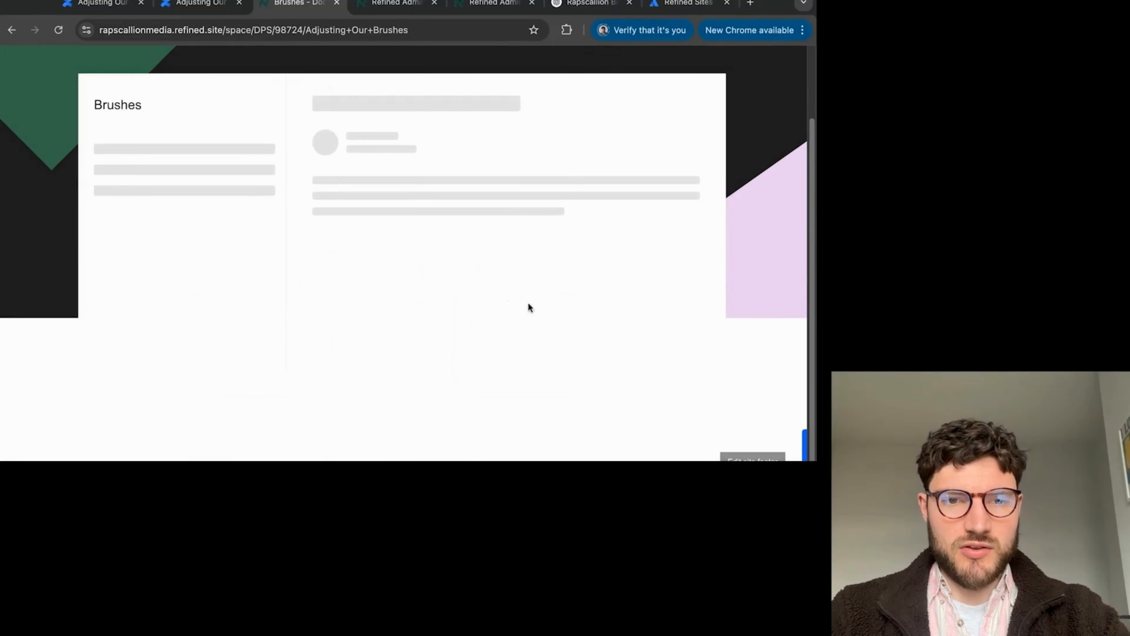
pyautogui.scroll(-1, 526, 300)
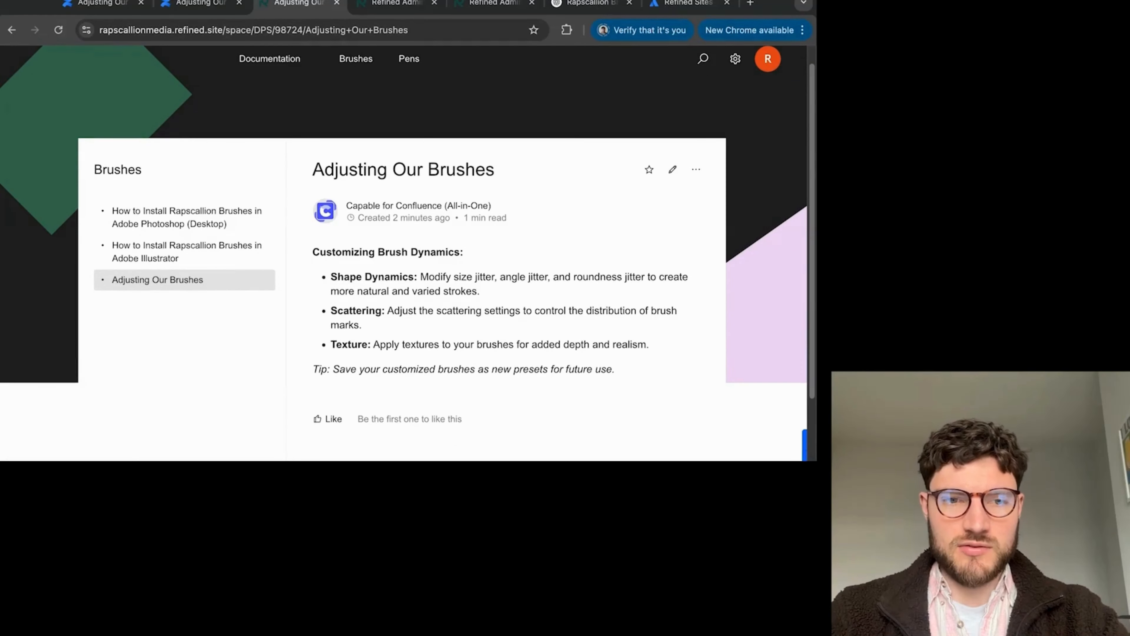
# - Delete the Texture bullet from the "Adjusting Our Brushes" page in the Confluence Brushes space and update the page
pyautogui.click(203, 4)
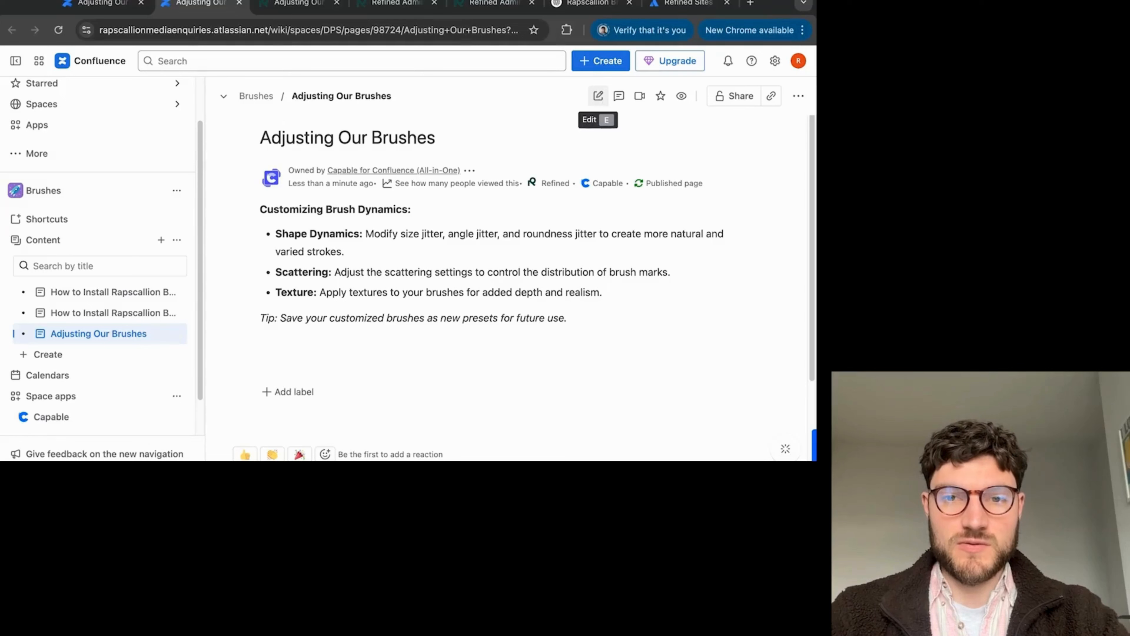
pyautogui.click(598, 96)
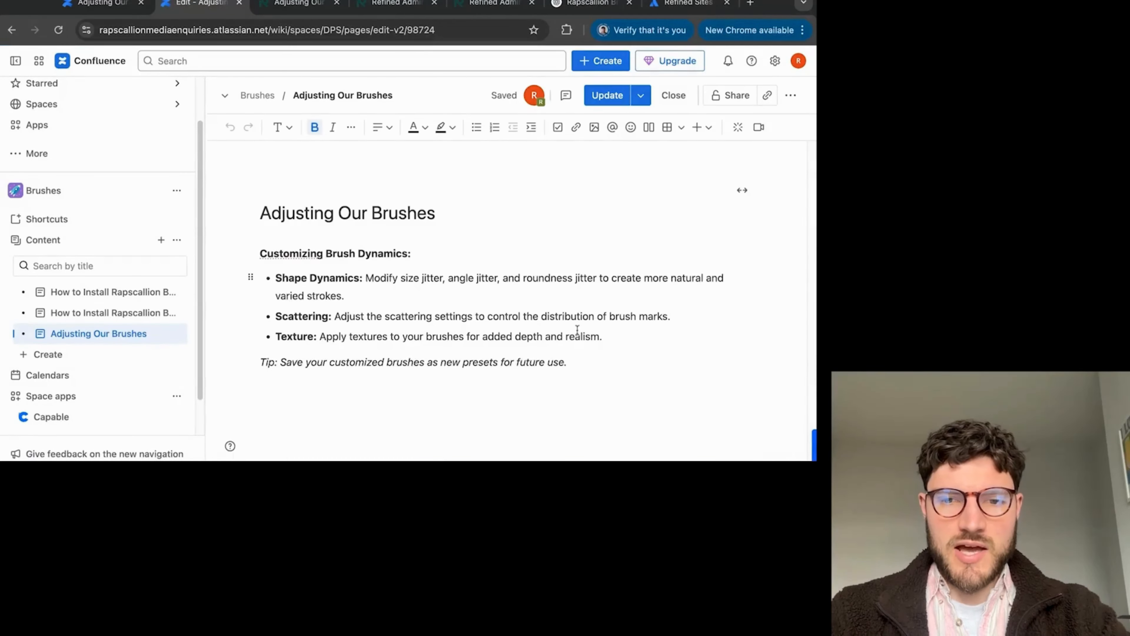
pyautogui.tripleClick(634, 339)
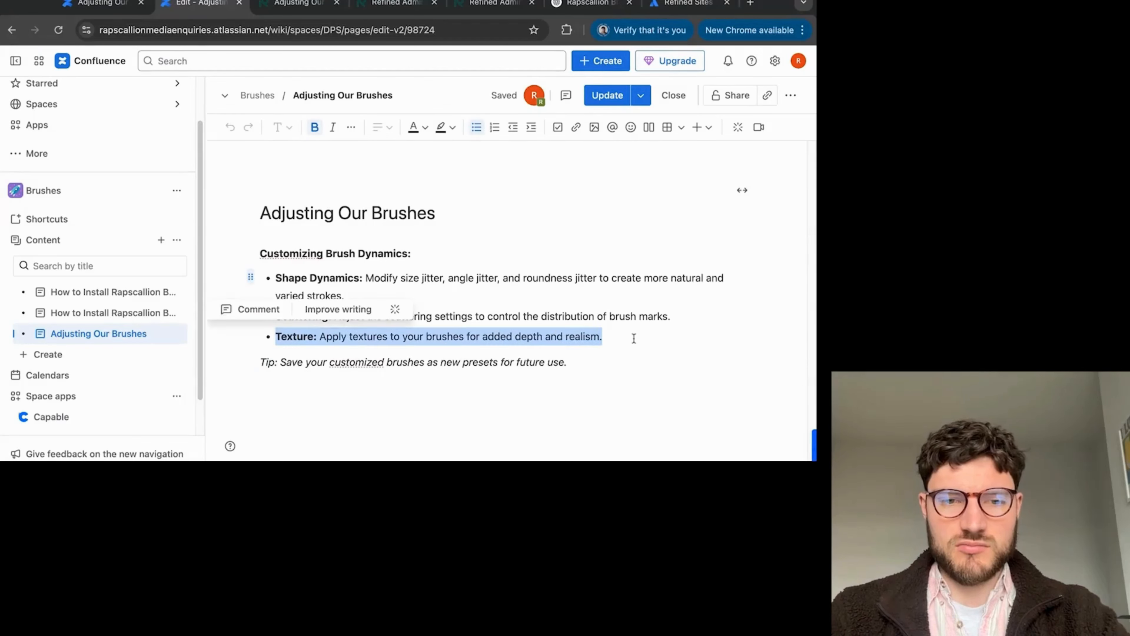
pyautogui.press('BackSpace')
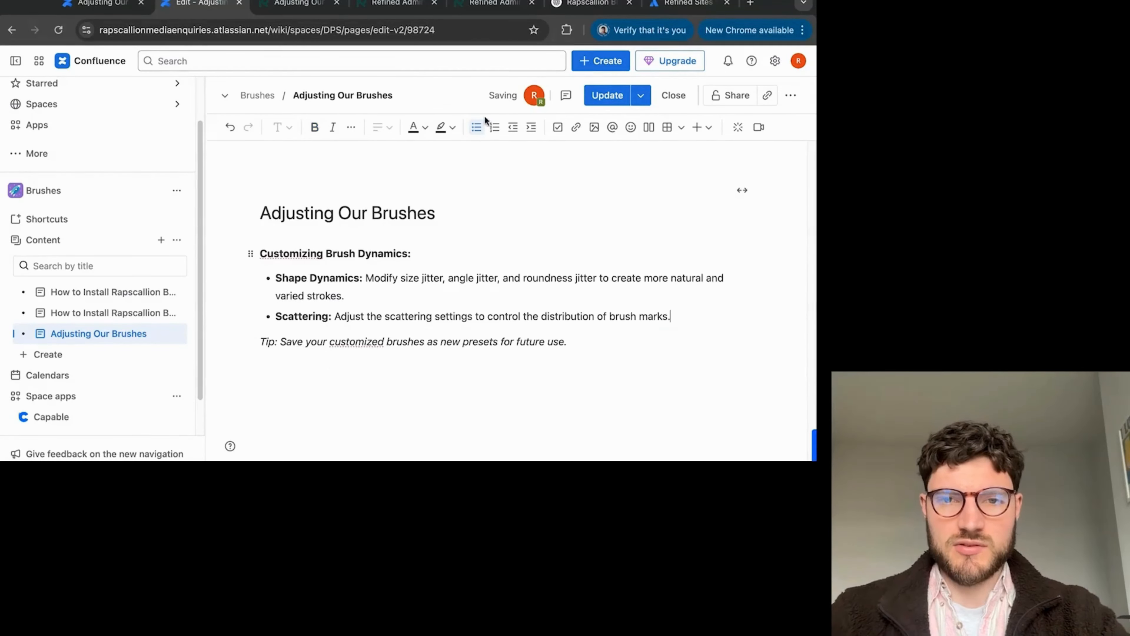
pyautogui.click(597, 99)
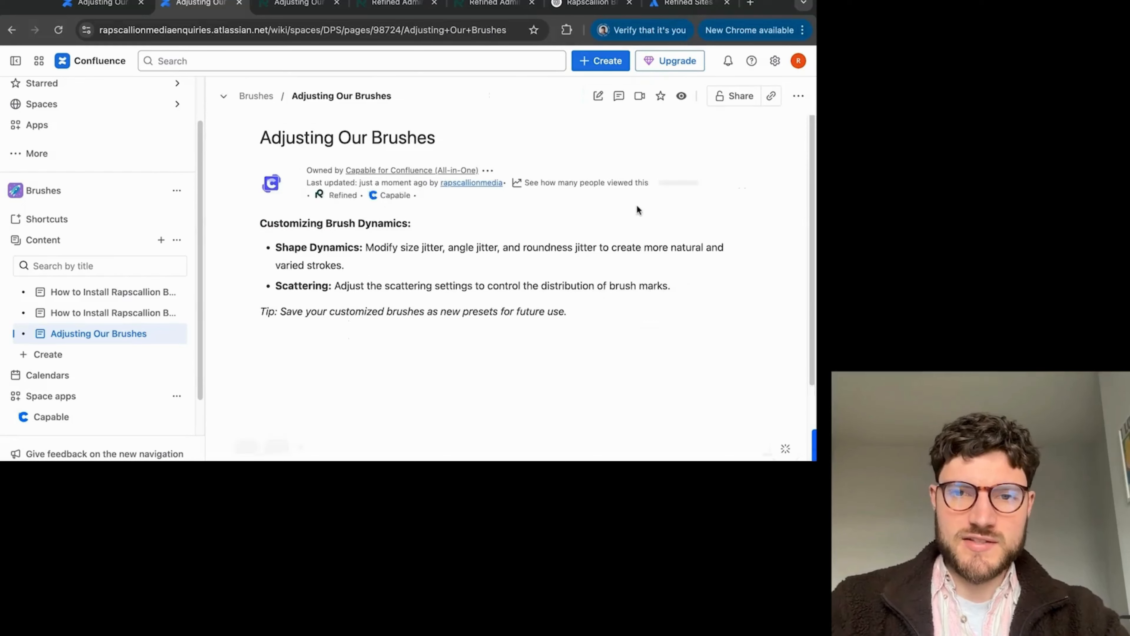
# - Reload the Refined "Adjusting Our Brushes" page to check the edit, and check the Confluence page's Capable sync status
pyautogui.click(299, 4)
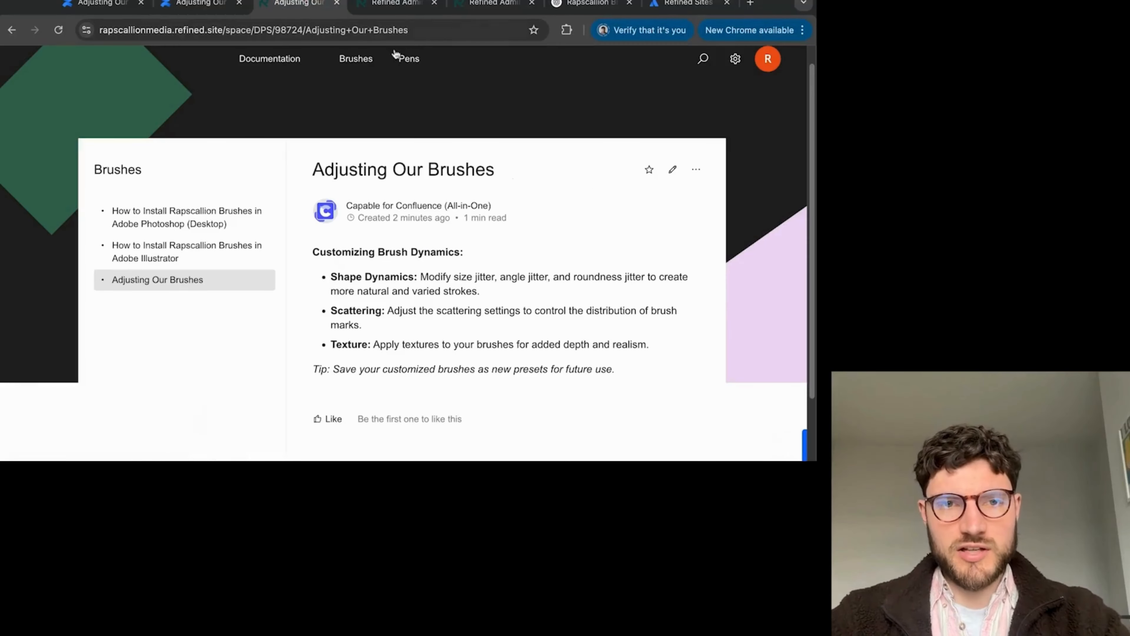
pyautogui.click(403, 29)
pyautogui.press('Return')
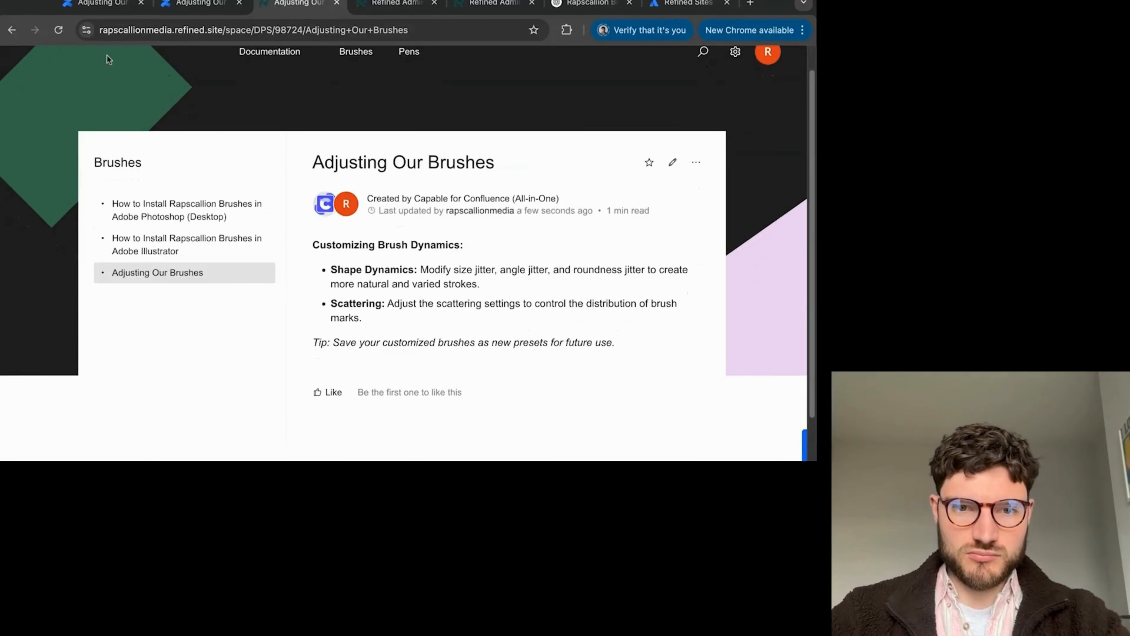
pyautogui.click(197, 14)
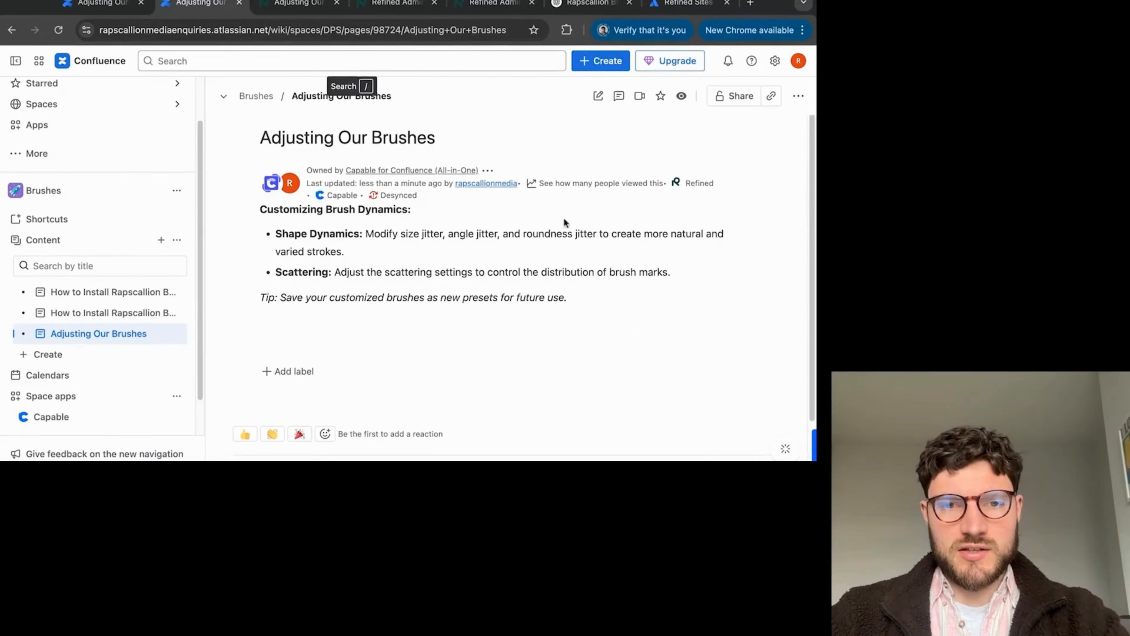
pyautogui.moveTo(402, 201)
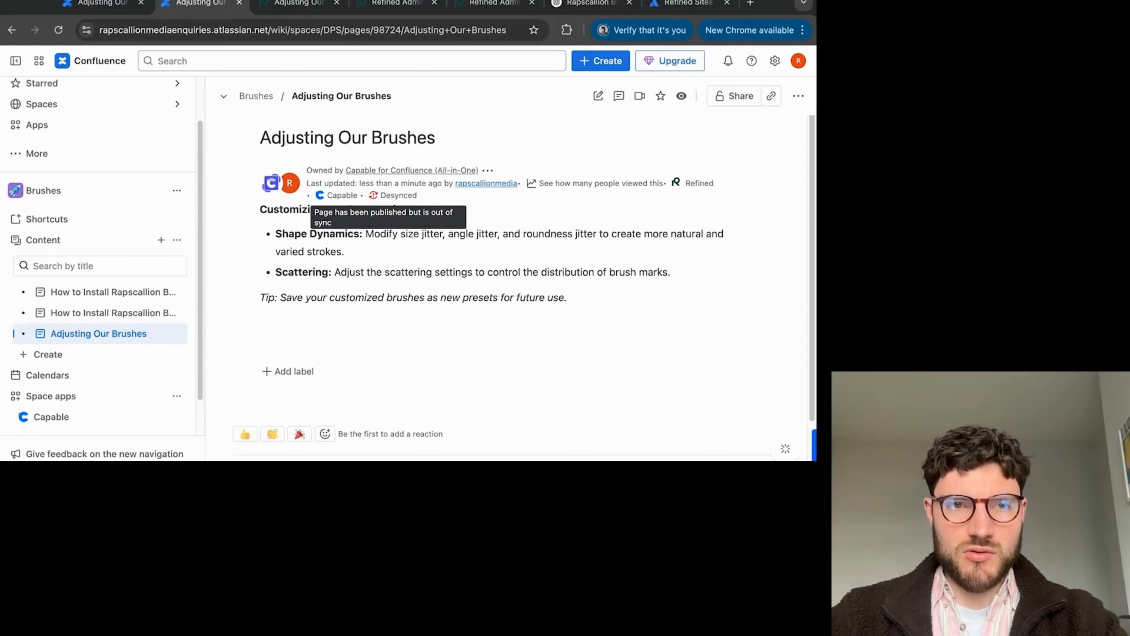
# - Review the Texture bullet on the draft "Adjusting Our Brushes" page, then reload the draft and check its Capable sync status
pyautogui.click(97, 4)
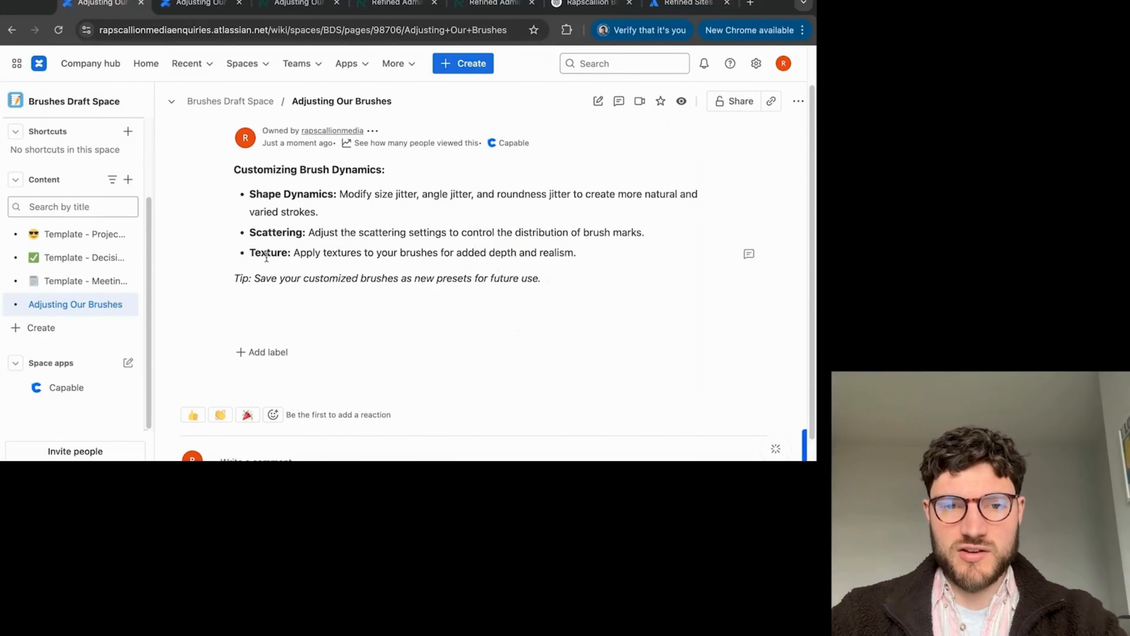
pyautogui.moveTo(244, 256); pyautogui.dragTo(394, 255)
pyautogui.click(397, 255)
pyautogui.moveTo(562, 233); pyautogui.dragTo(578, 257)
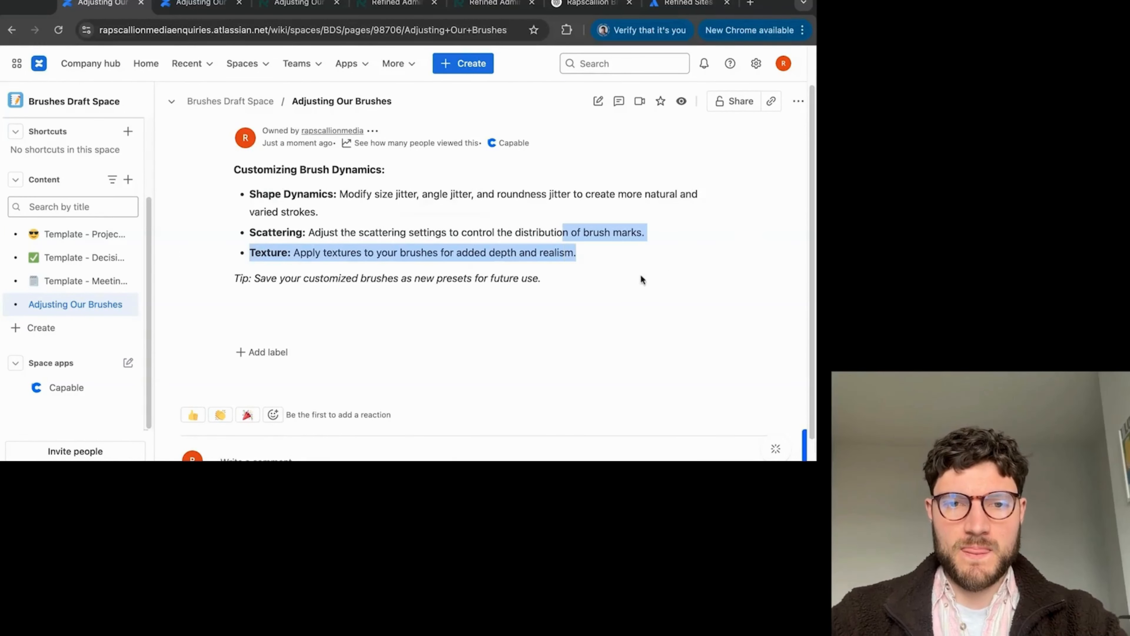
pyautogui.click(640, 274)
pyautogui.click(451, 29)
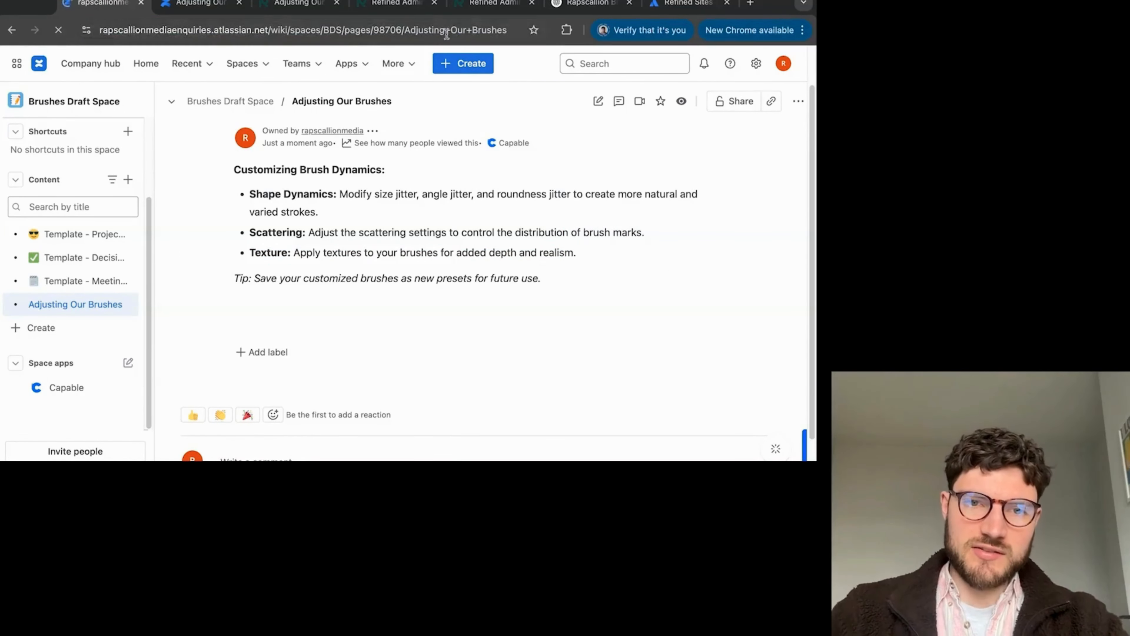
pyautogui.press('Return')
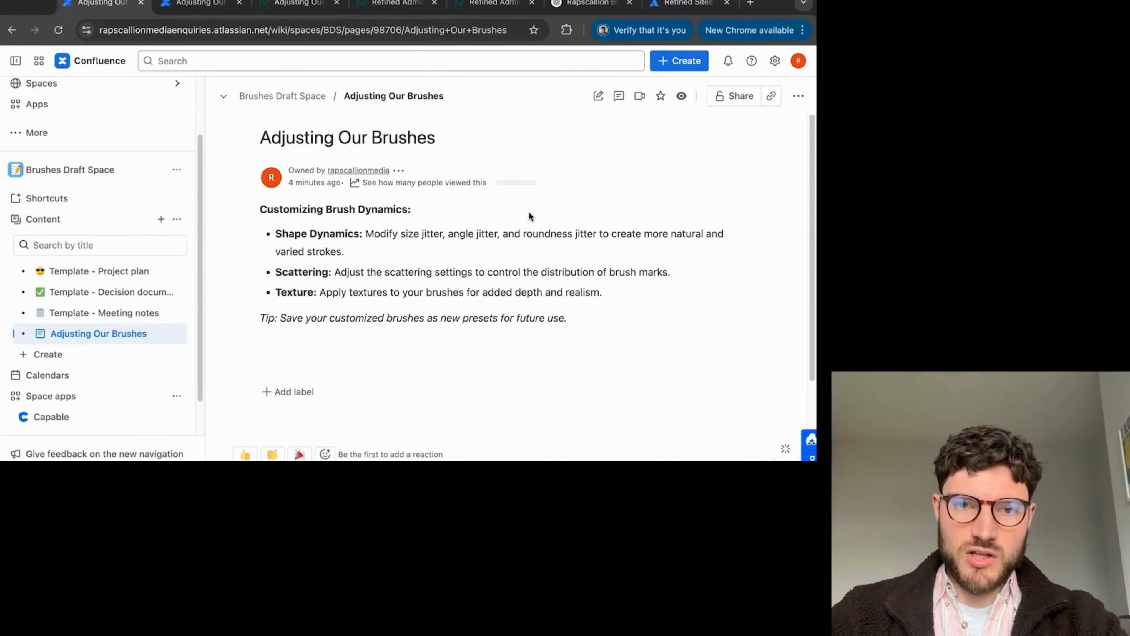
pyautogui.moveTo(578, 187)
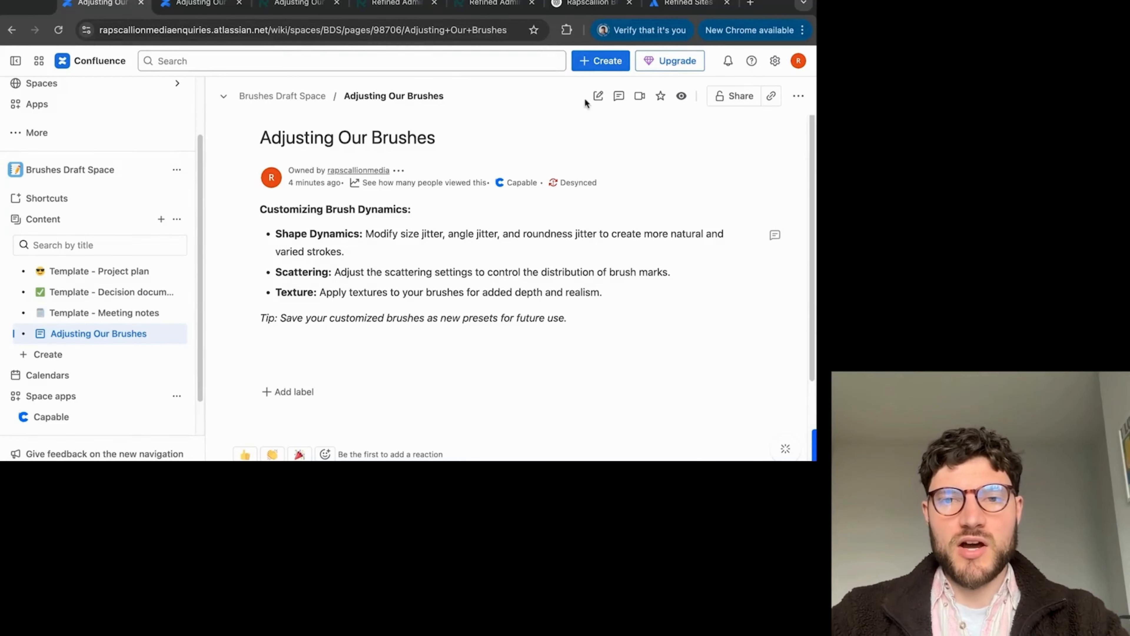
# - Update the draft "Adjusting Our Brushes" page without editing its text and republish it to the Brushes space with Capable
pyautogui.click(596, 99)
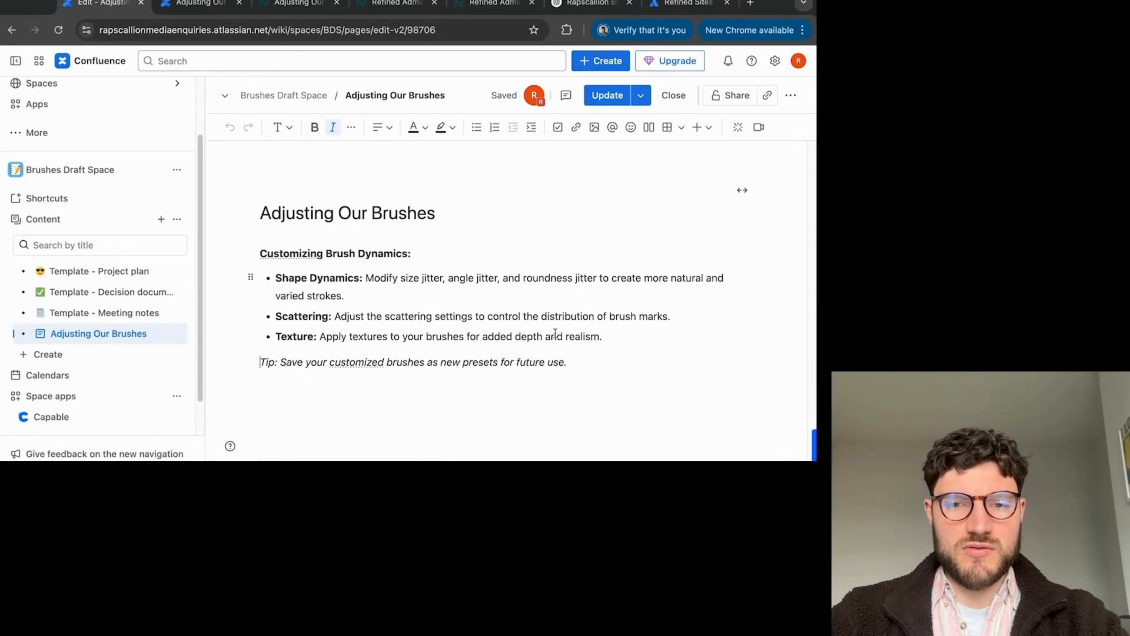
pyautogui.click(605, 331)
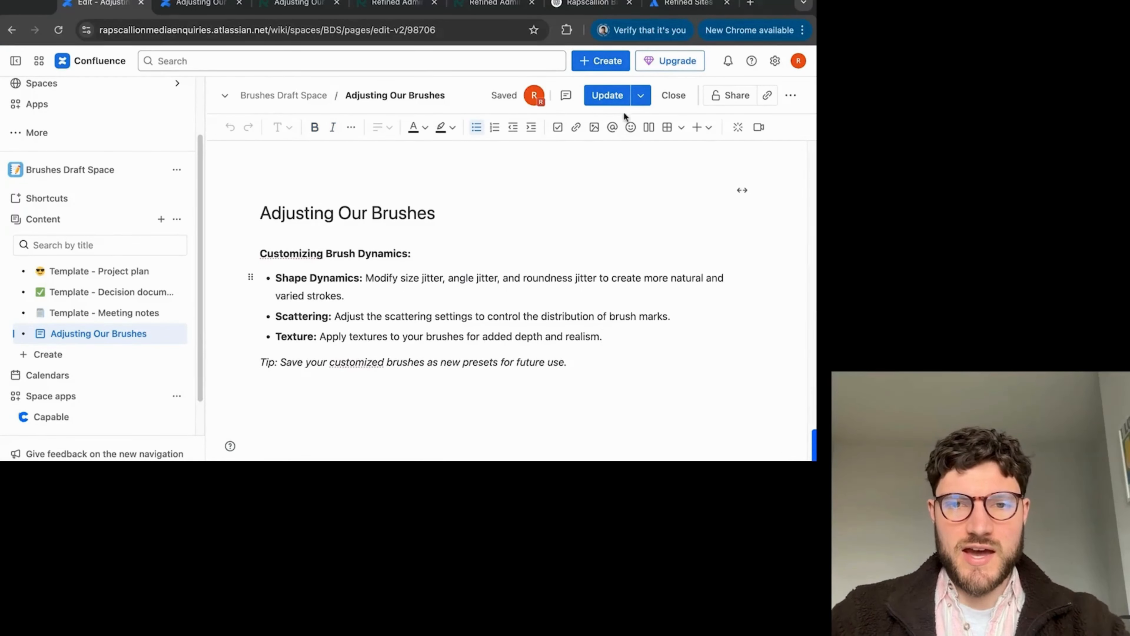
pyautogui.click(611, 95)
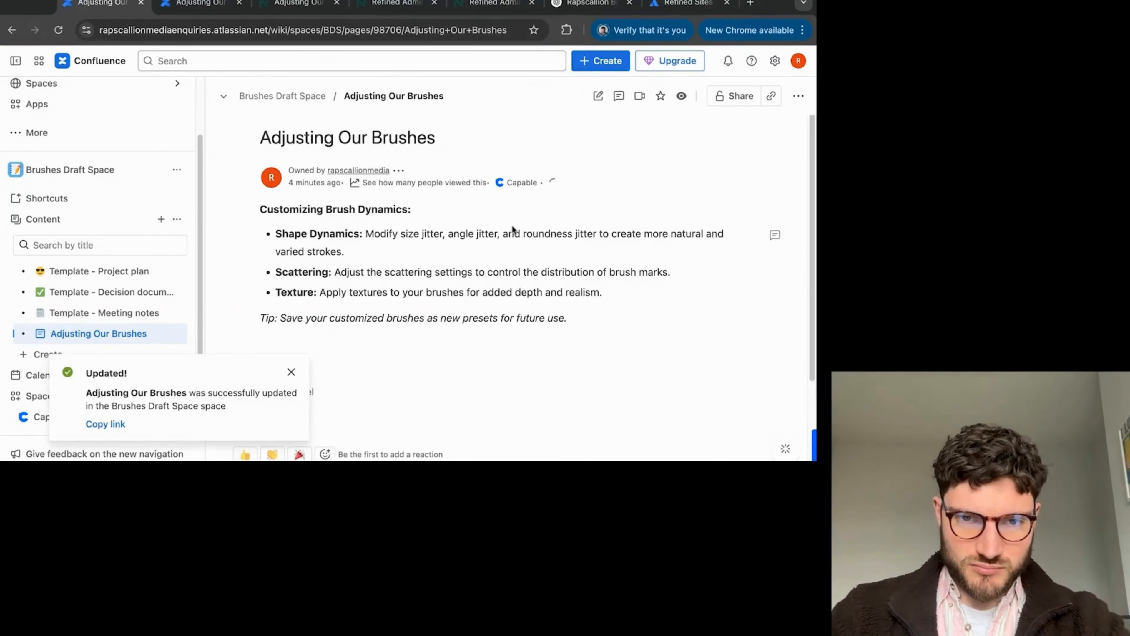
pyautogui.click(577, 186)
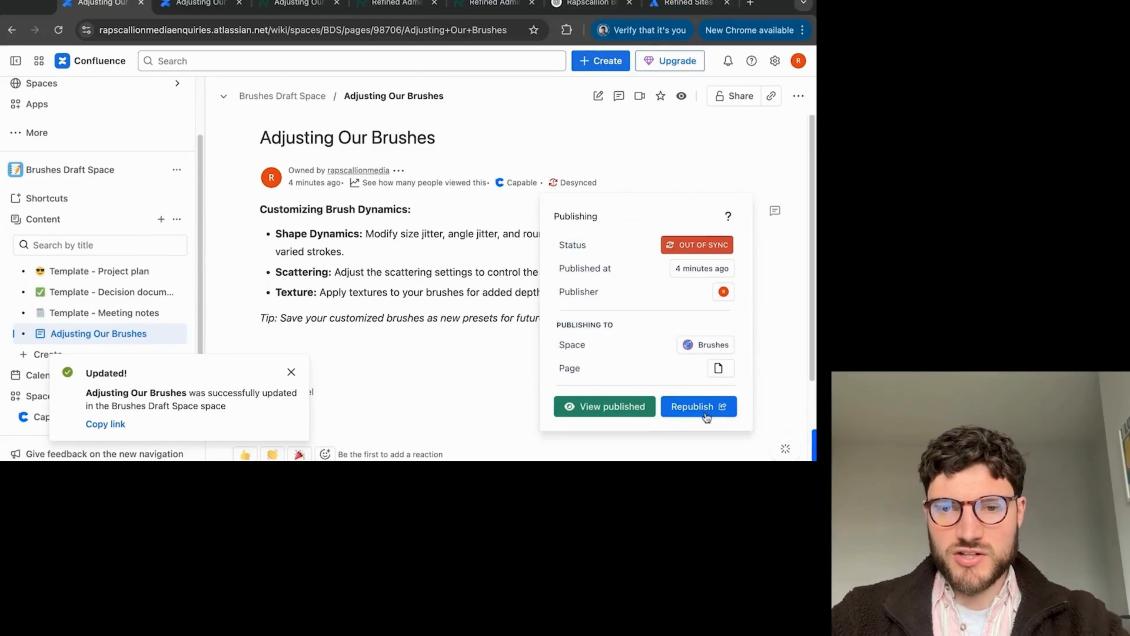
pyautogui.click(704, 419)
pyautogui.click(707, 403)
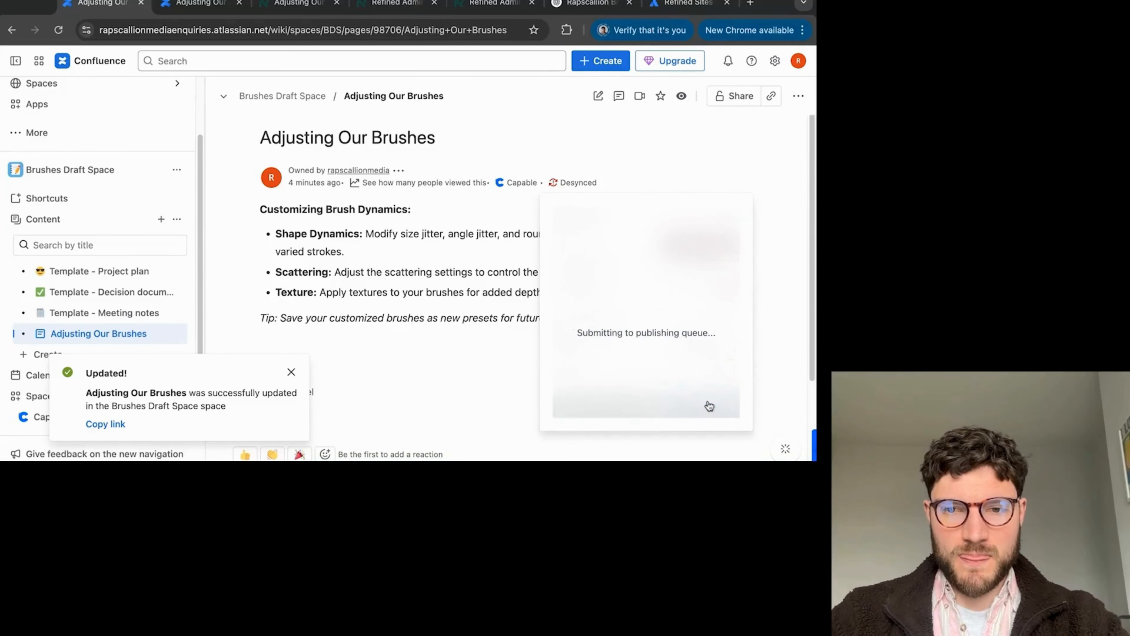
# - Reload the Brushes space's "Adjusting Our Brushes" page, check its text and publishing status, and return to the draft page
pyautogui.click(196, 5)
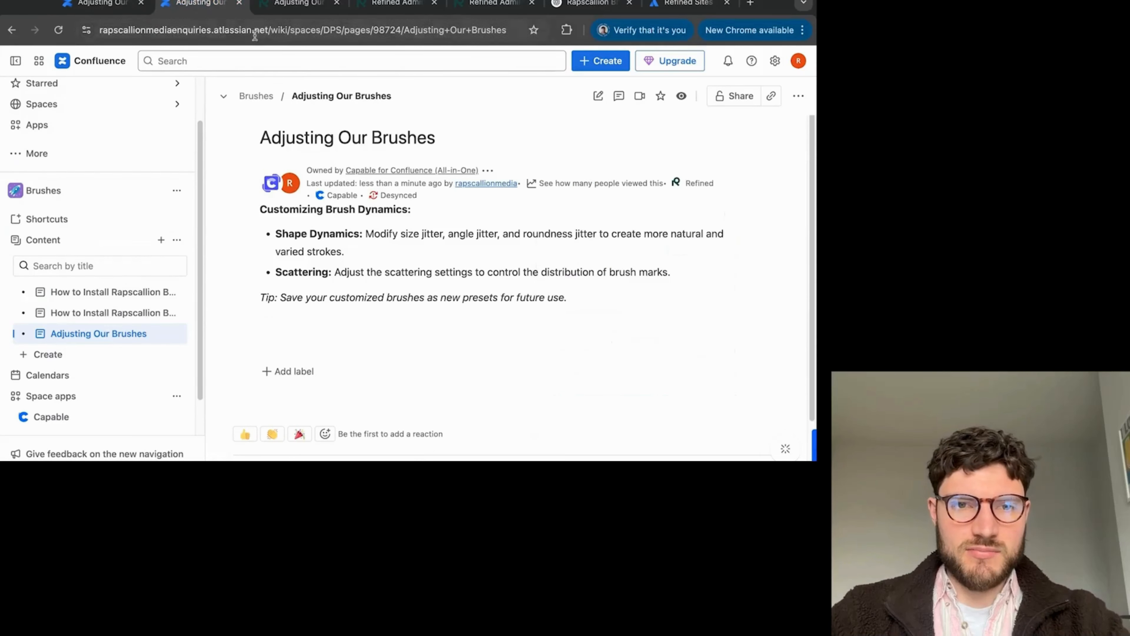
pyautogui.click(349, 39)
pyautogui.press('Return')
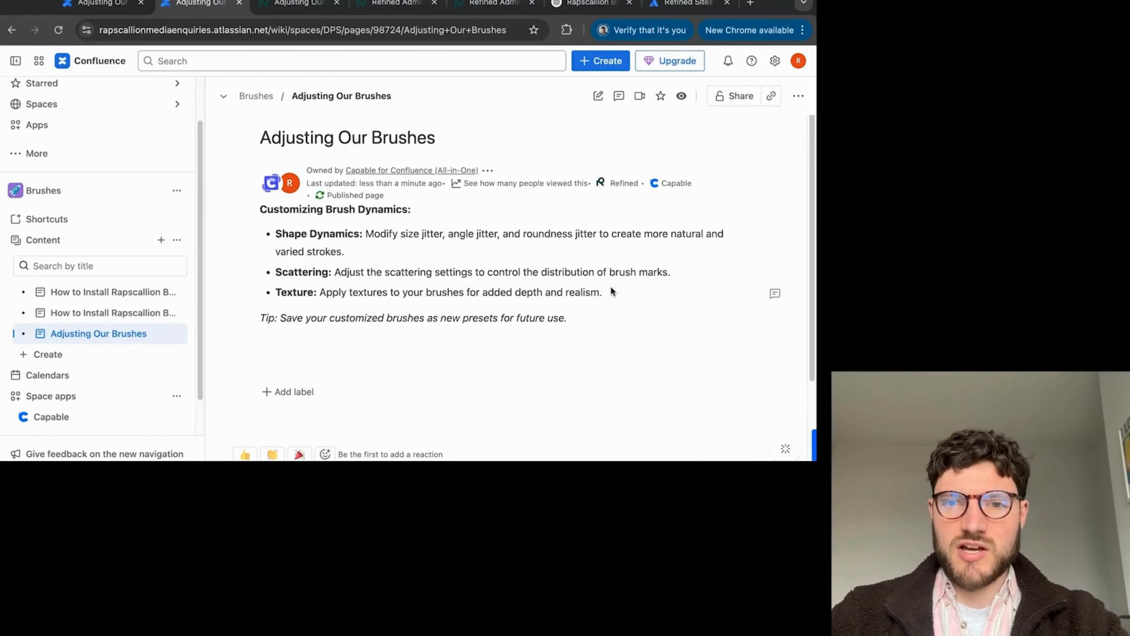
pyautogui.moveTo(330, 198)
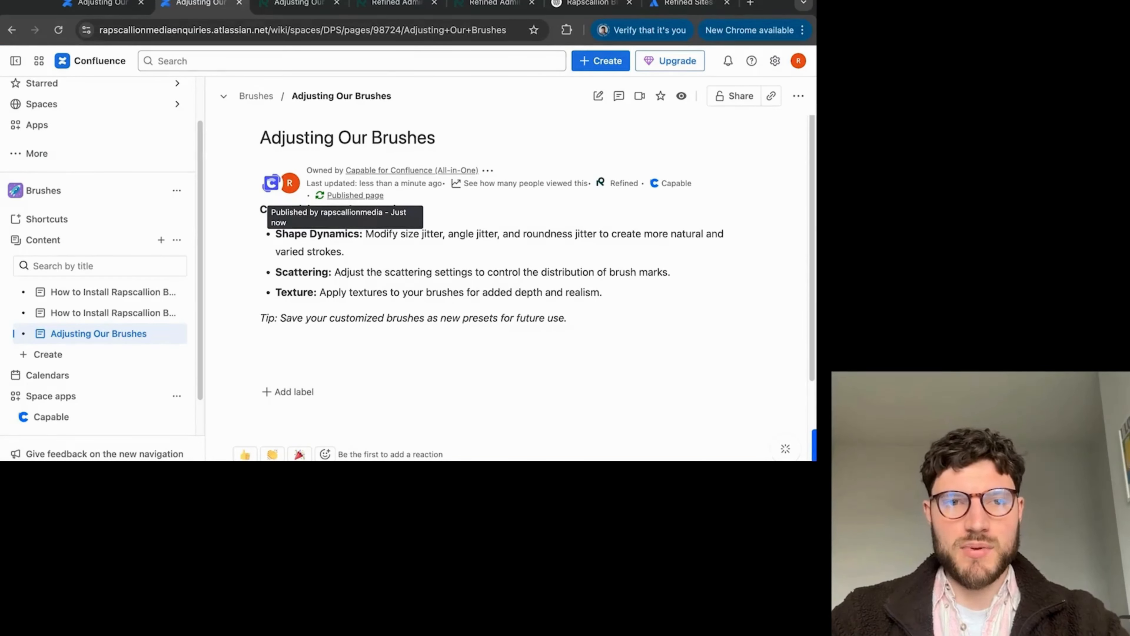
pyautogui.click(101, 3)
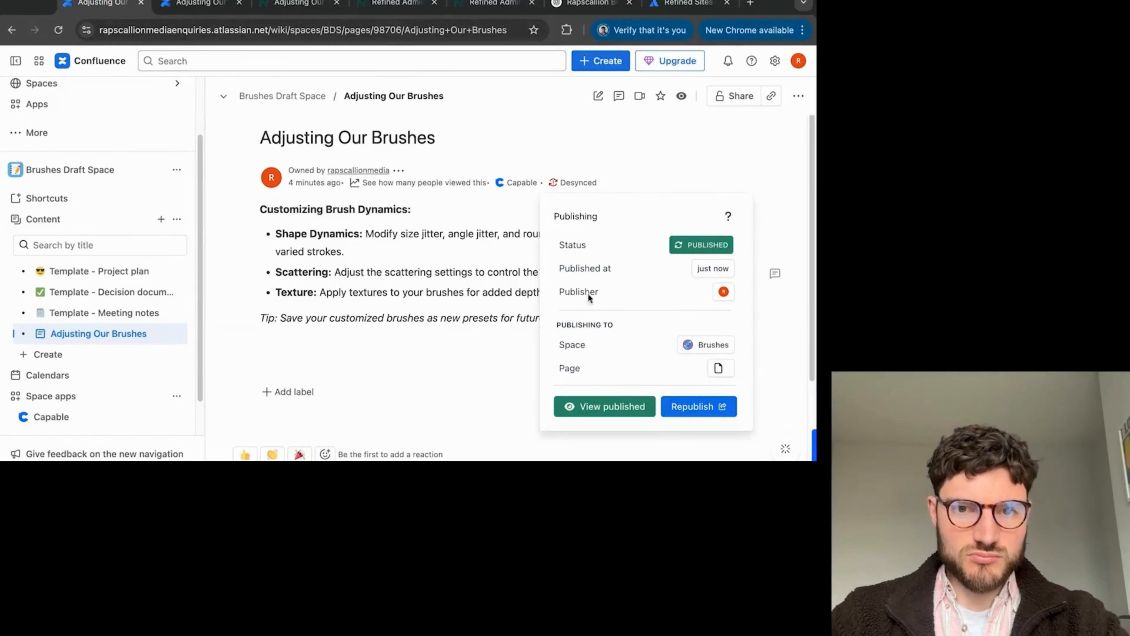
# - Delete the Texture bullet from the draft "Adjusting Our Brushes" page and update the page
pyautogui.click(457, 286)
pyautogui.click(600, 95)
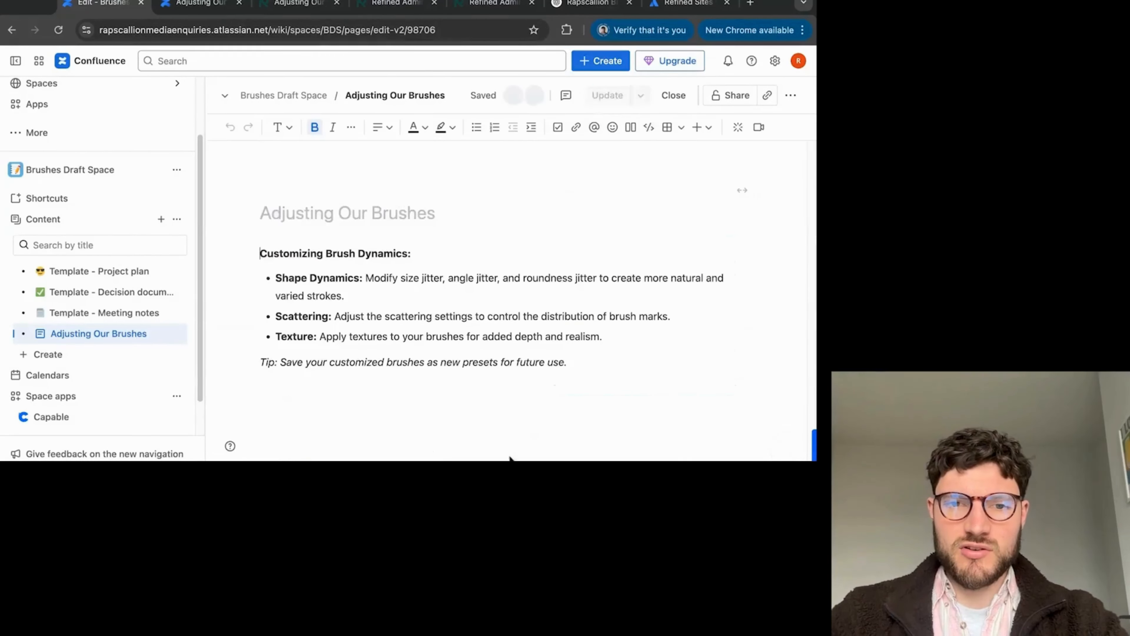
pyautogui.click(621, 333)
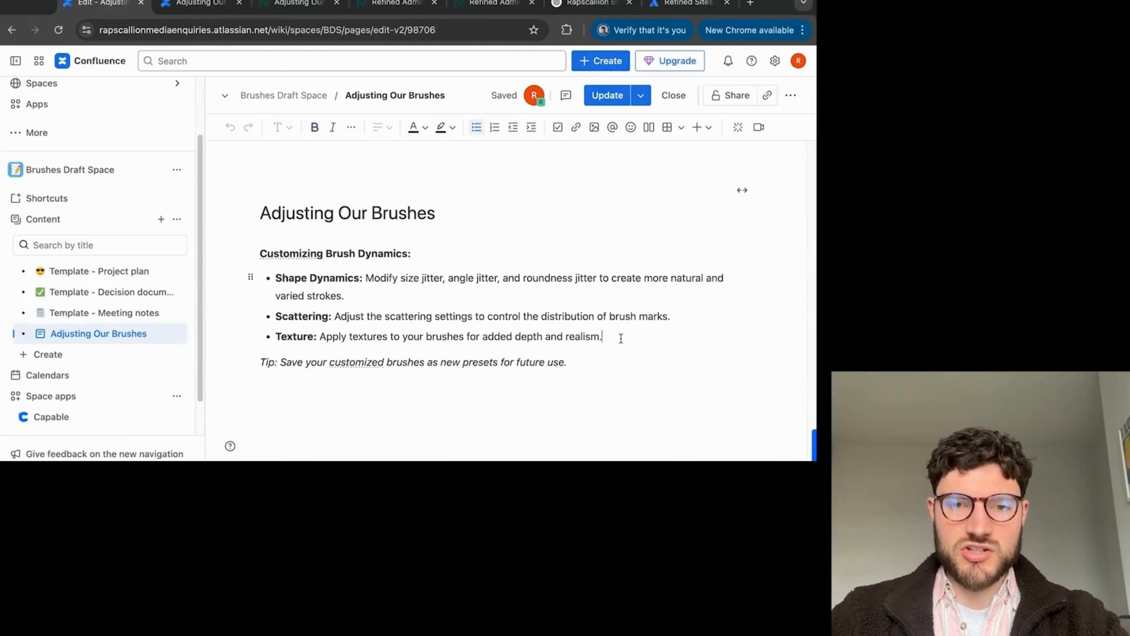
pyautogui.tripleClick(621, 339)
pyautogui.press('BackSpace')
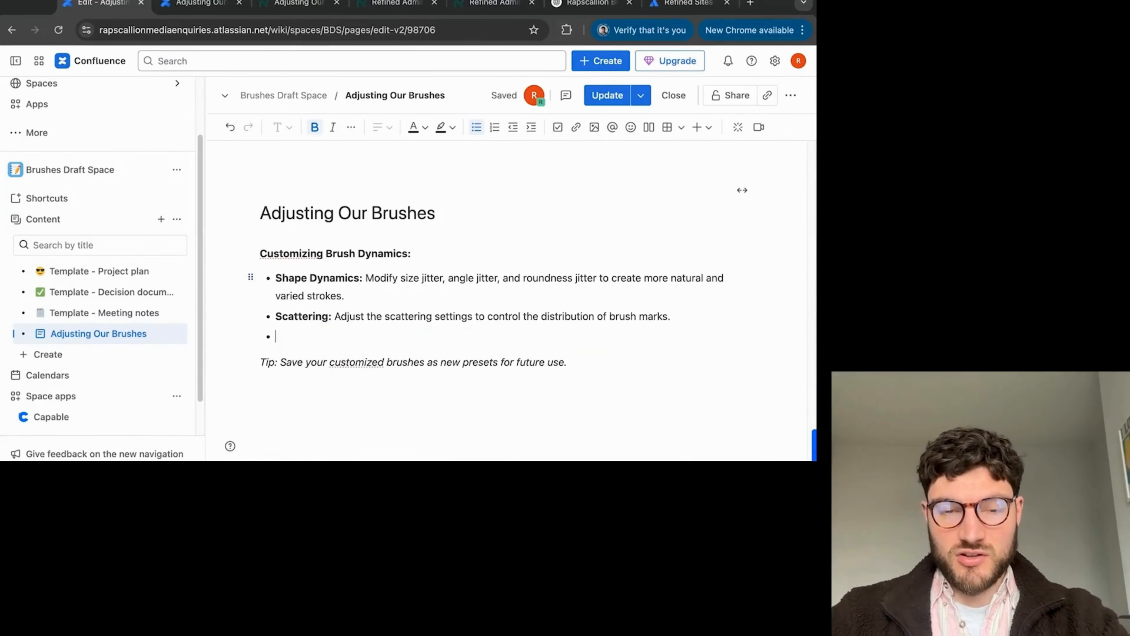
pyautogui.press('BackSpace')
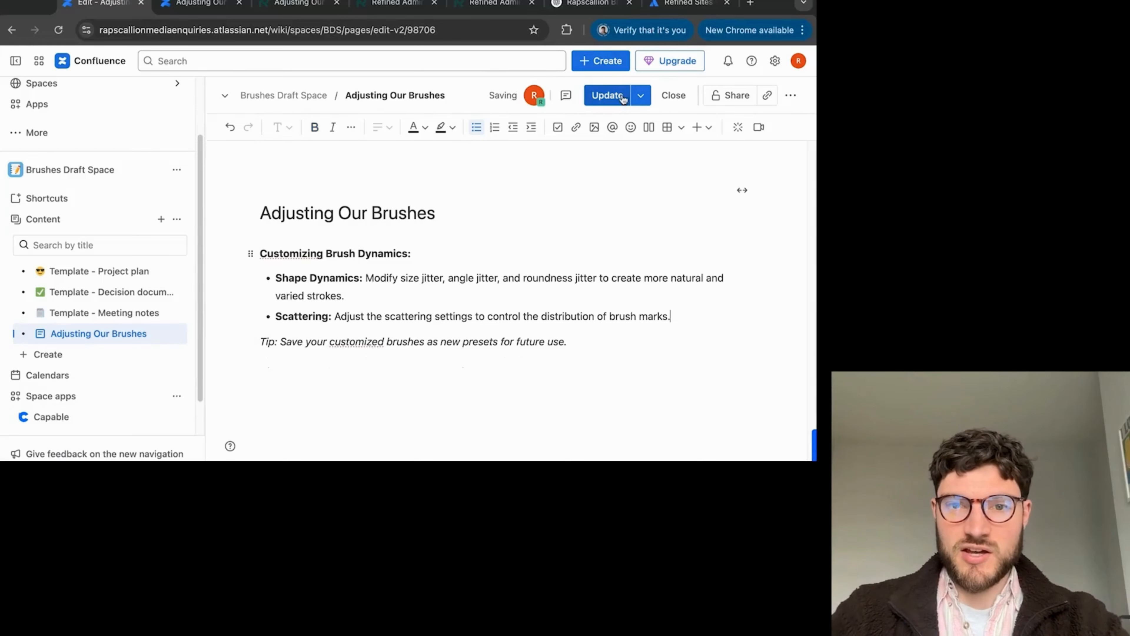
pyautogui.click(602, 102)
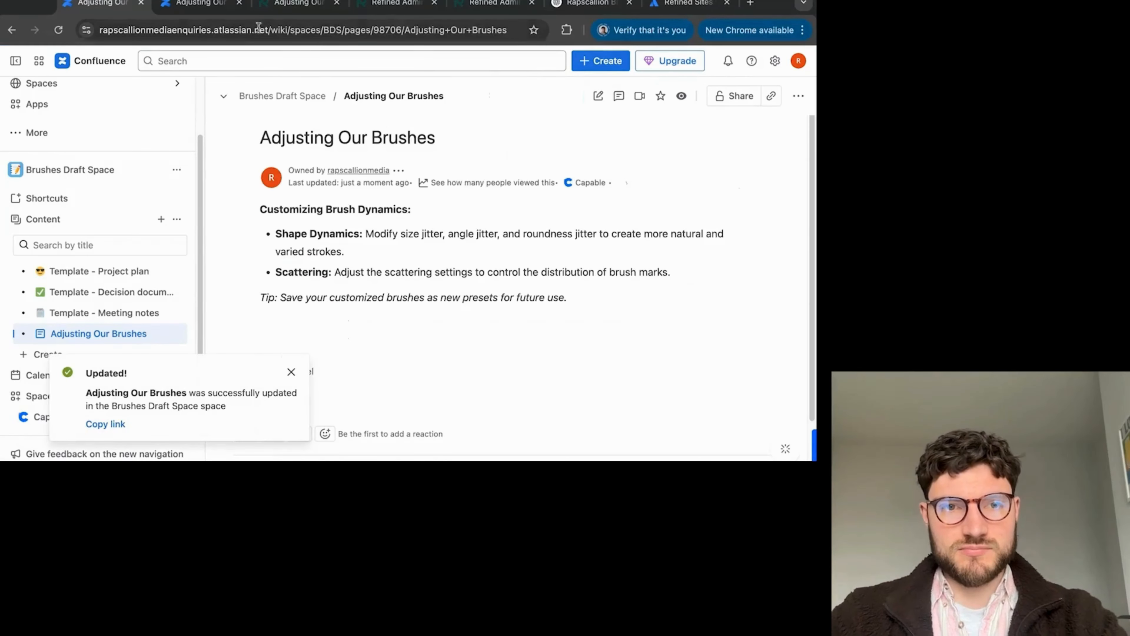
# - Reload the published and draft "Adjusting Our Brushes" pages and check the Capable publishing status on each
pyautogui.click(212, 7)
pyautogui.click(315, 30)
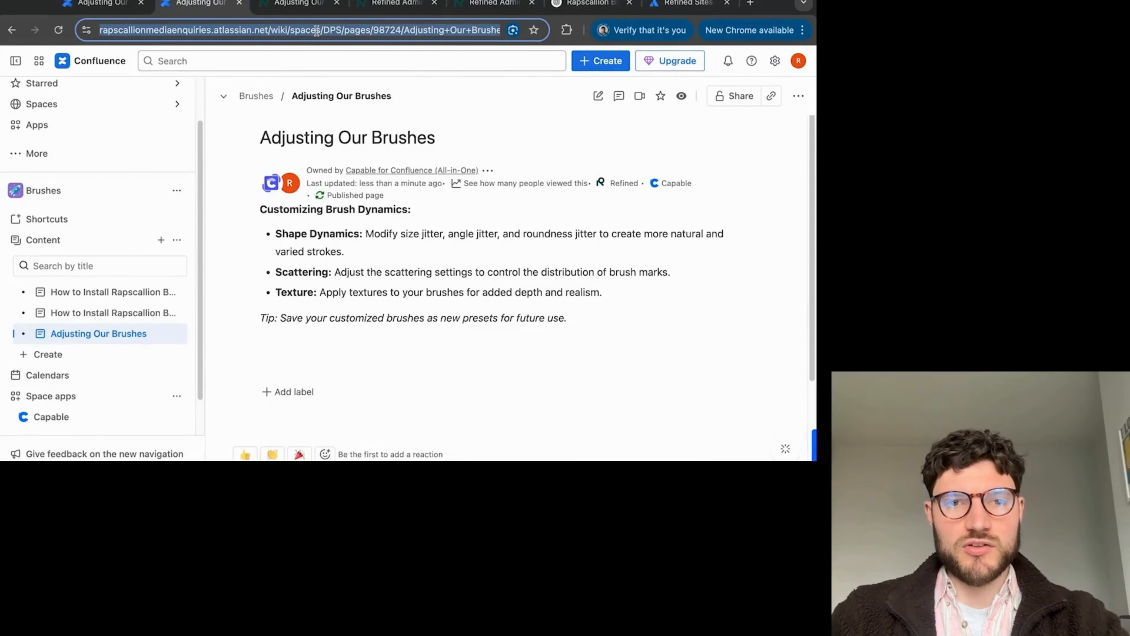
pyautogui.press('Return')
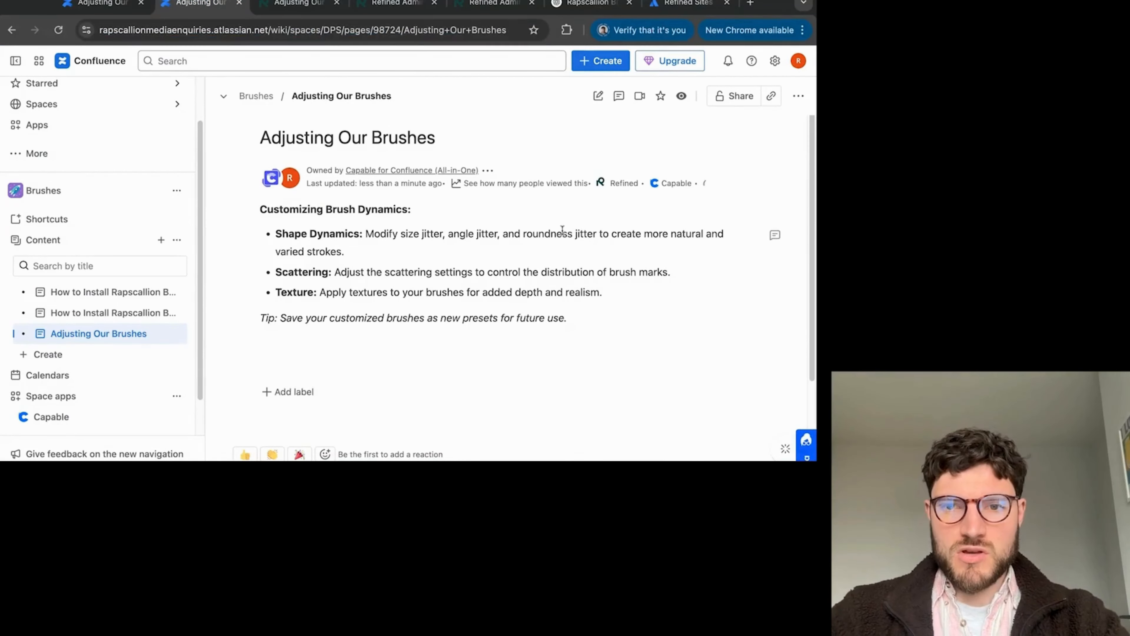
pyautogui.moveTo(727, 186)
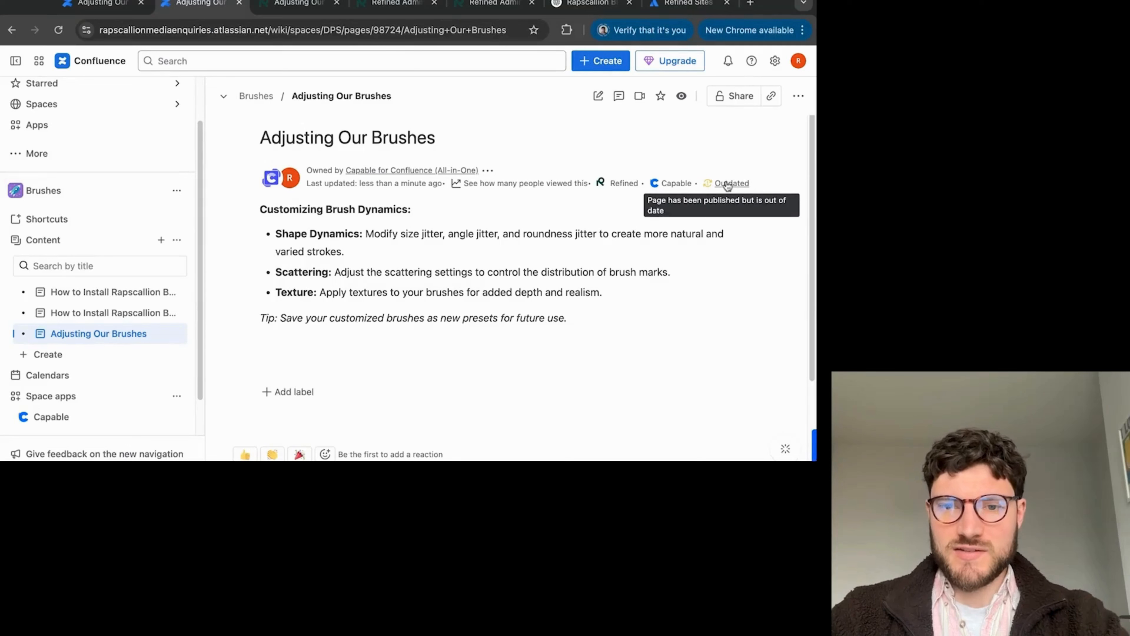
pyautogui.click(103, 4)
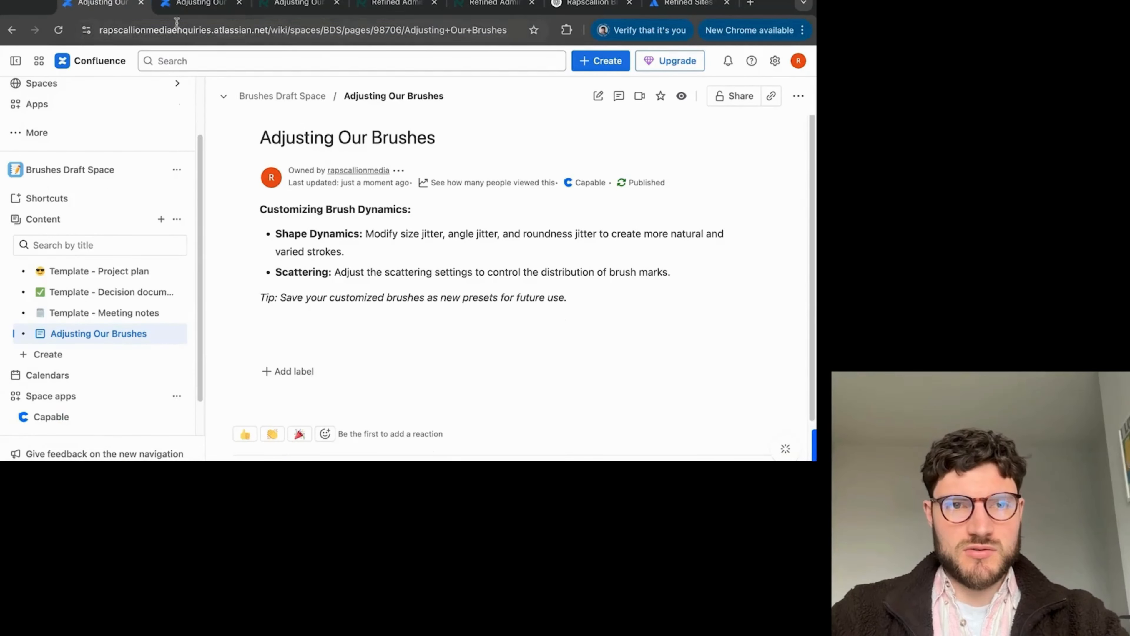
pyautogui.click(176, 23)
pyautogui.press('Return')
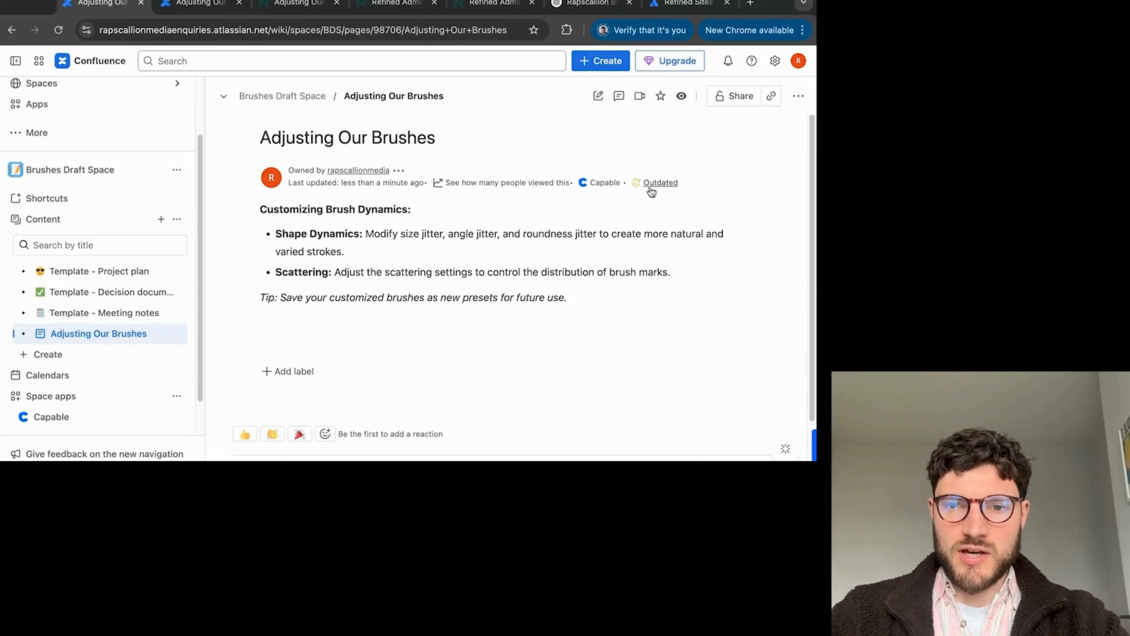
# - Republish the draft "Adjusting Our Brushes" page to the Brushes space with Capable, checking the published page's status before returning to the draft
pyautogui.click(650, 189)
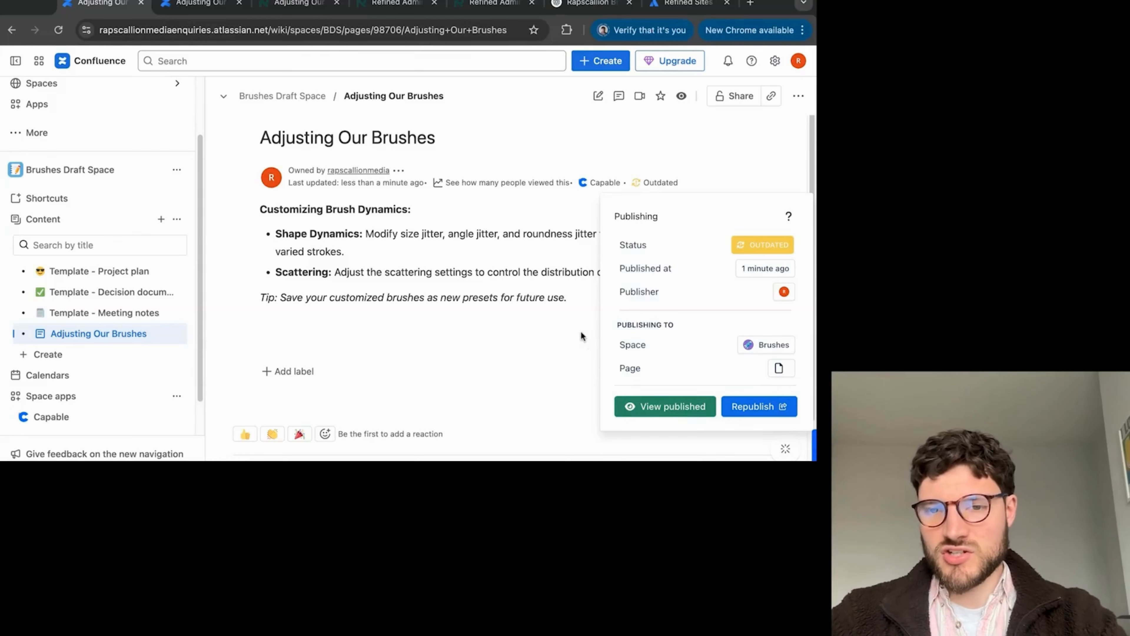
pyautogui.click(199, 5)
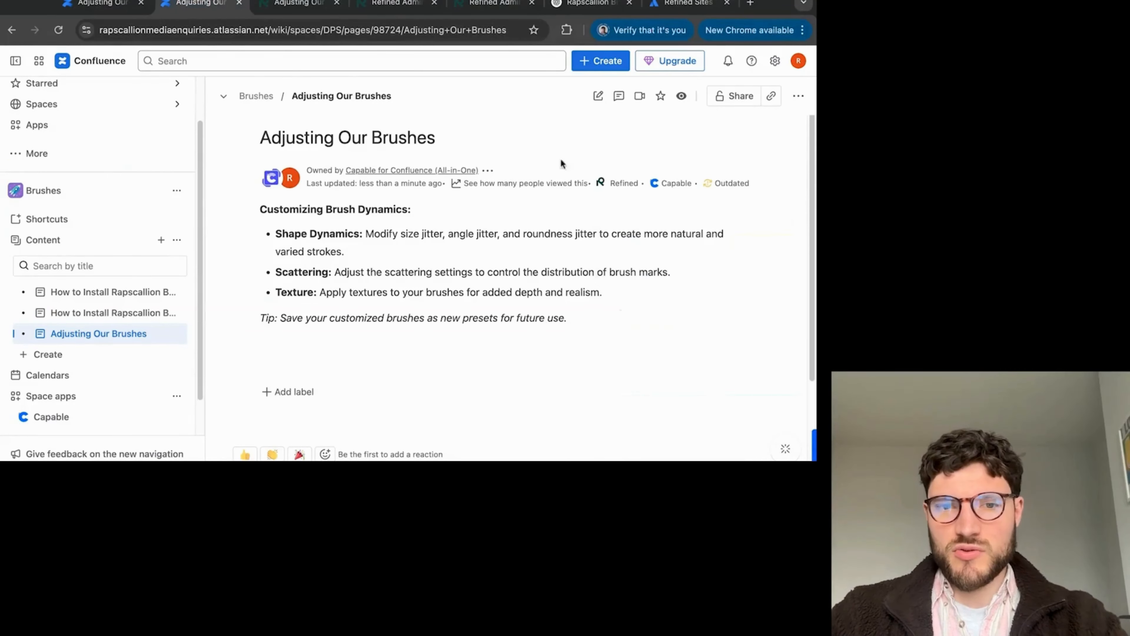
pyautogui.click(115, 5)
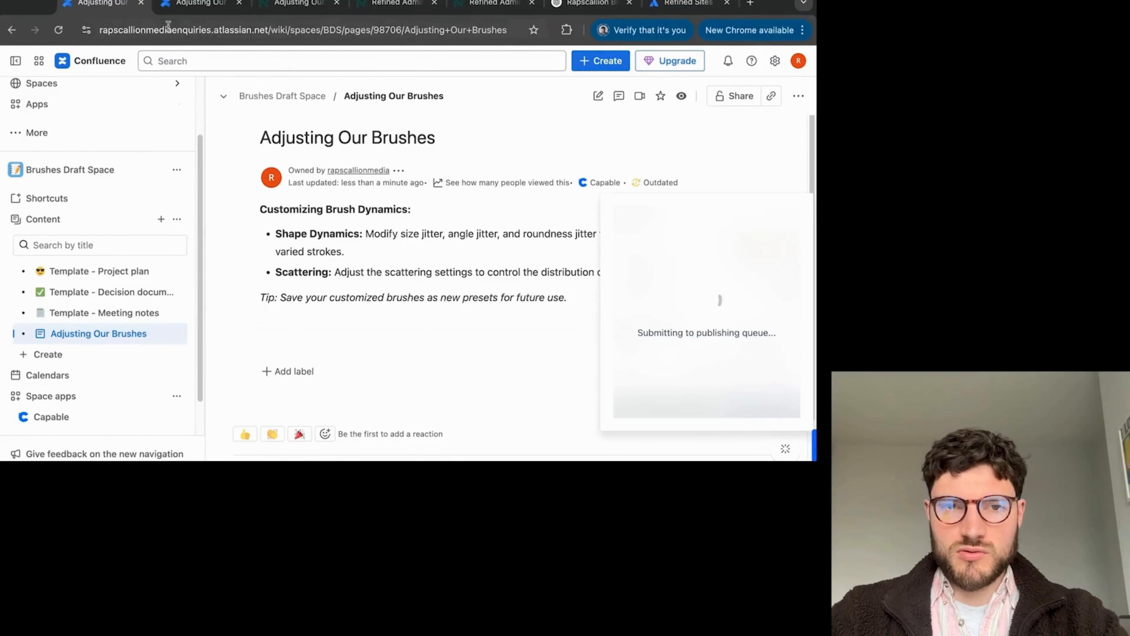
pyautogui.click(183, 6)
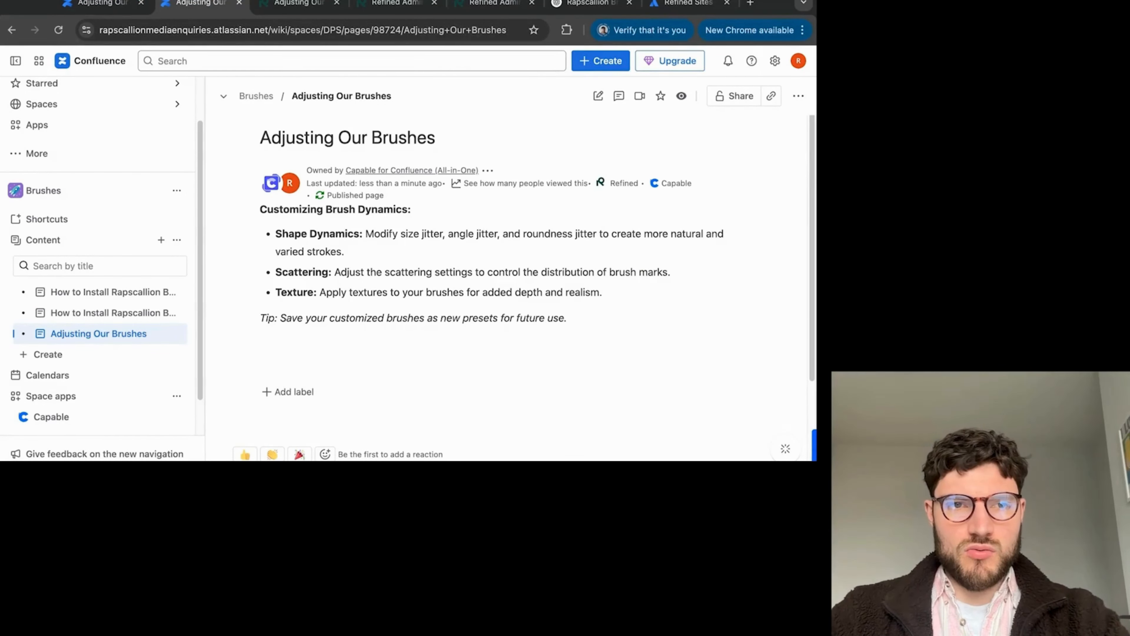
pyautogui.click(103, 4)
pyautogui.click(434, 317)
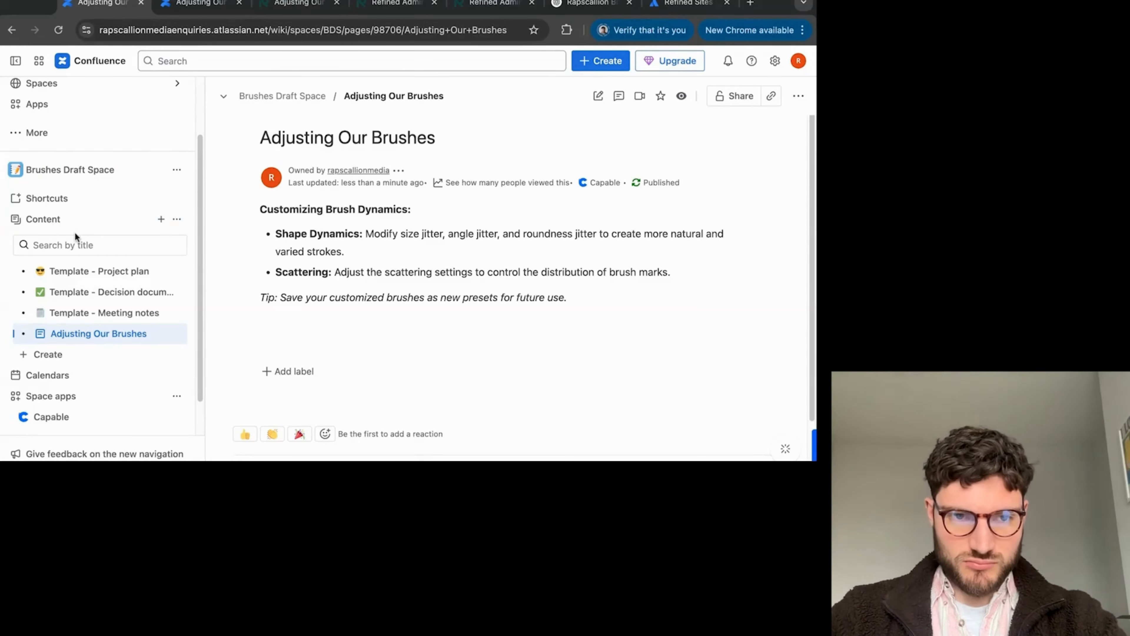
pyautogui.click(196, 4)
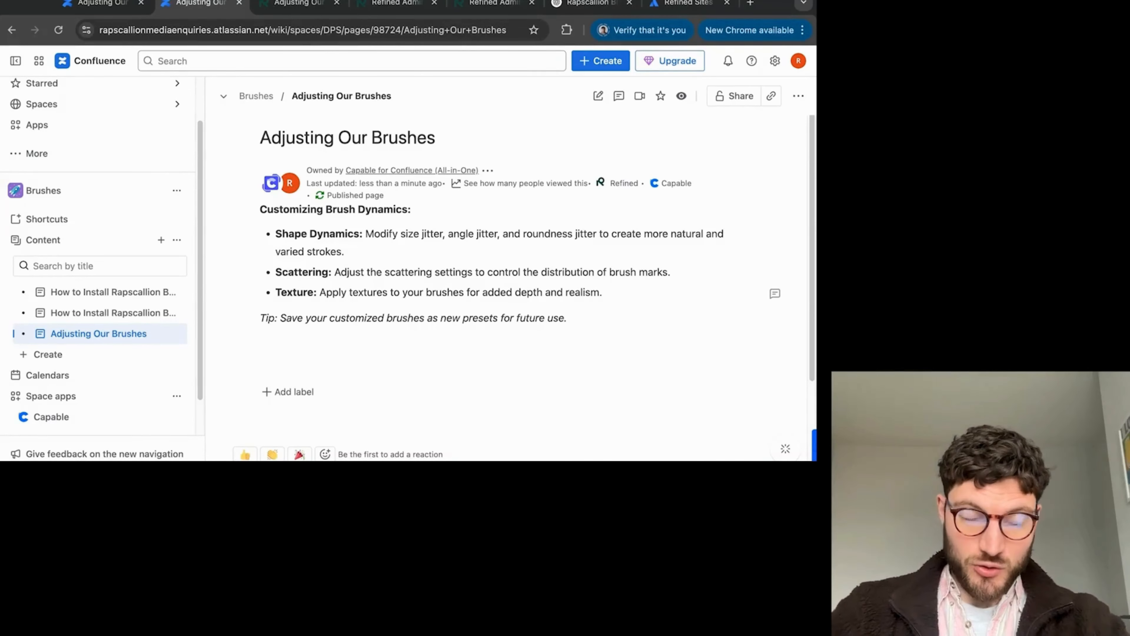
pyautogui.hotkey('ctrl', 'shift', 'Tab')
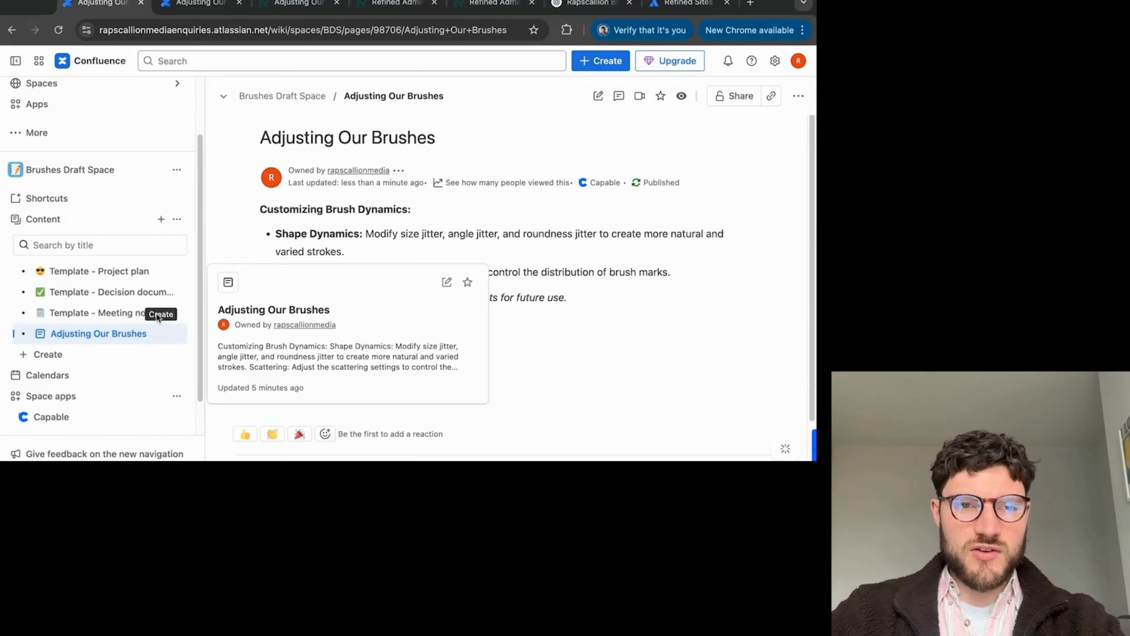
# - Create a new Confluence space named "Brushes Marketing Draft Space" with the Collaboration purpose
pyautogui.scroll(2, 49, 134)
pyautogui.click(75, 157)
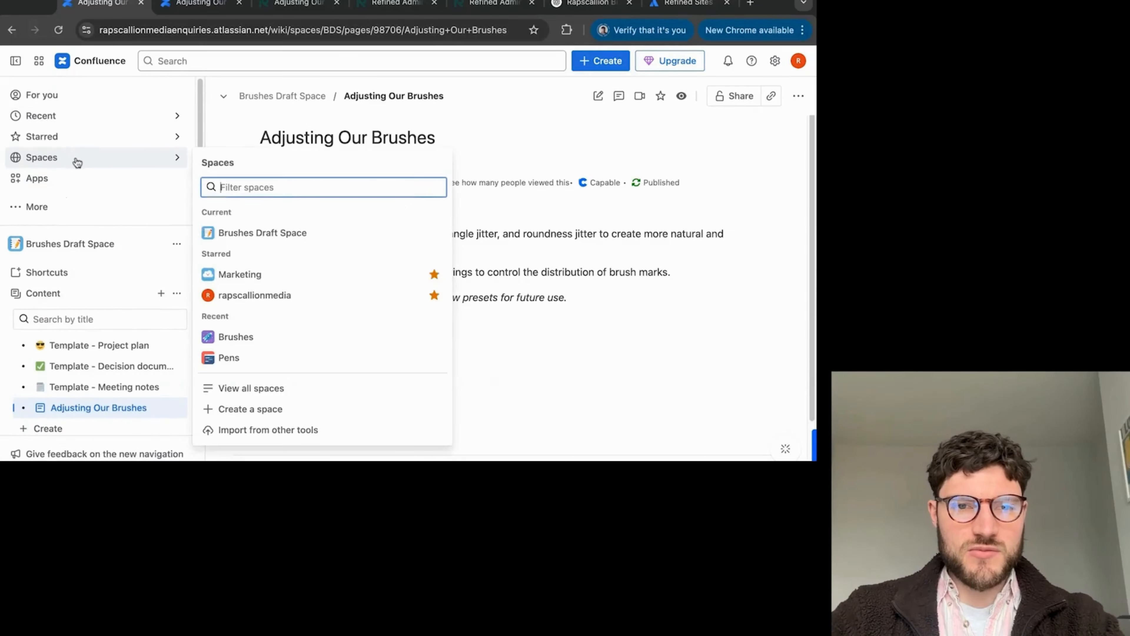
pyautogui.click(263, 412)
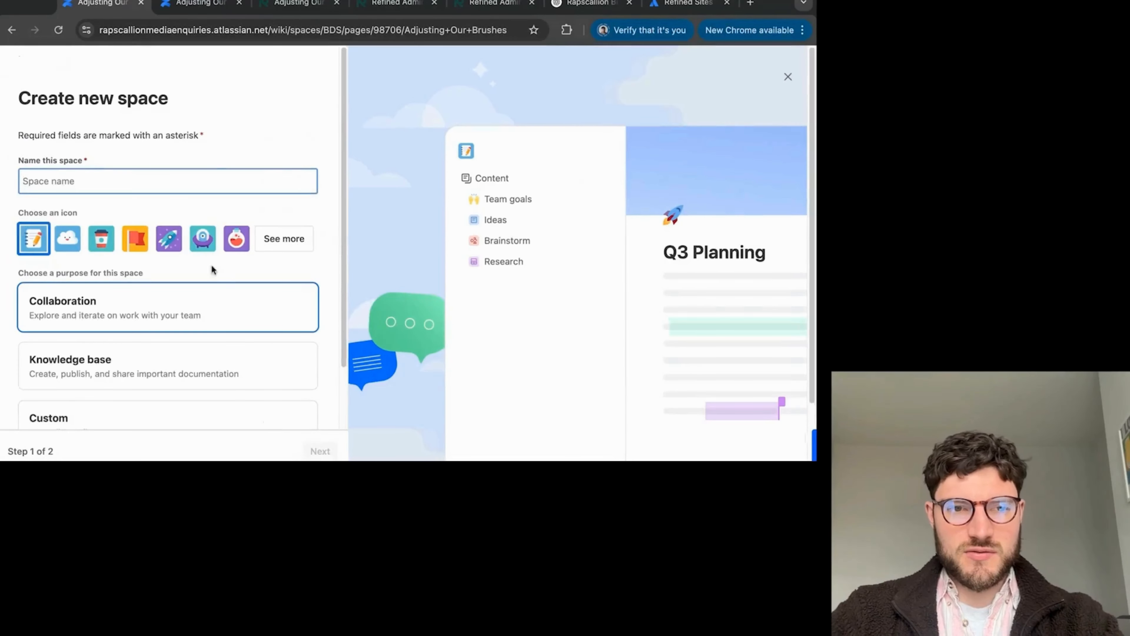
pyautogui.write('Brus')
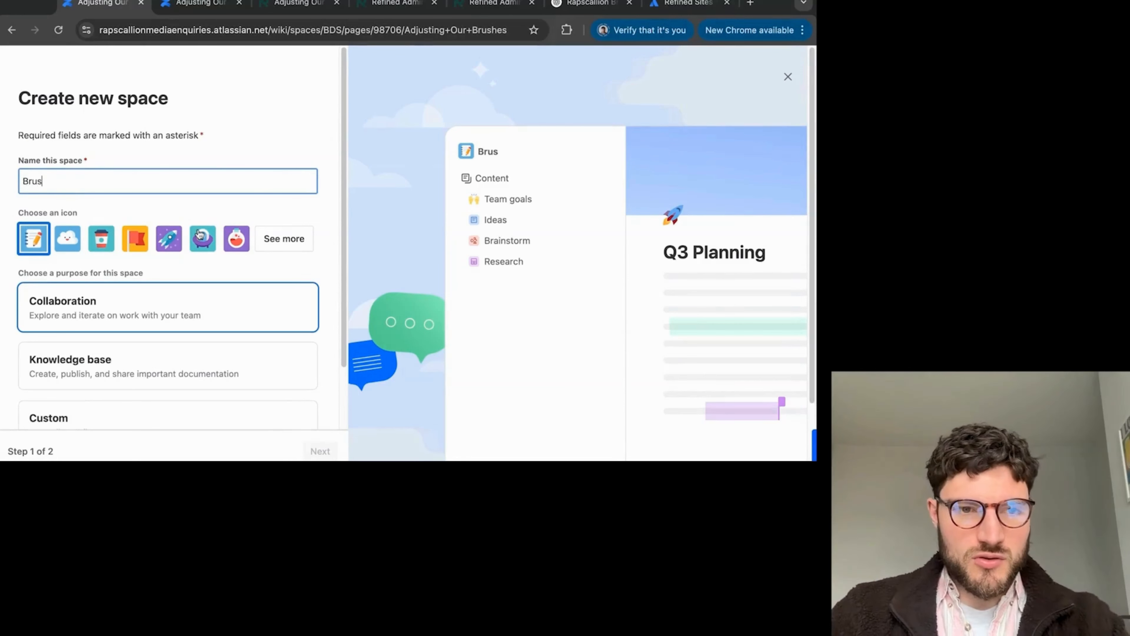
pyautogui.write('hes M')
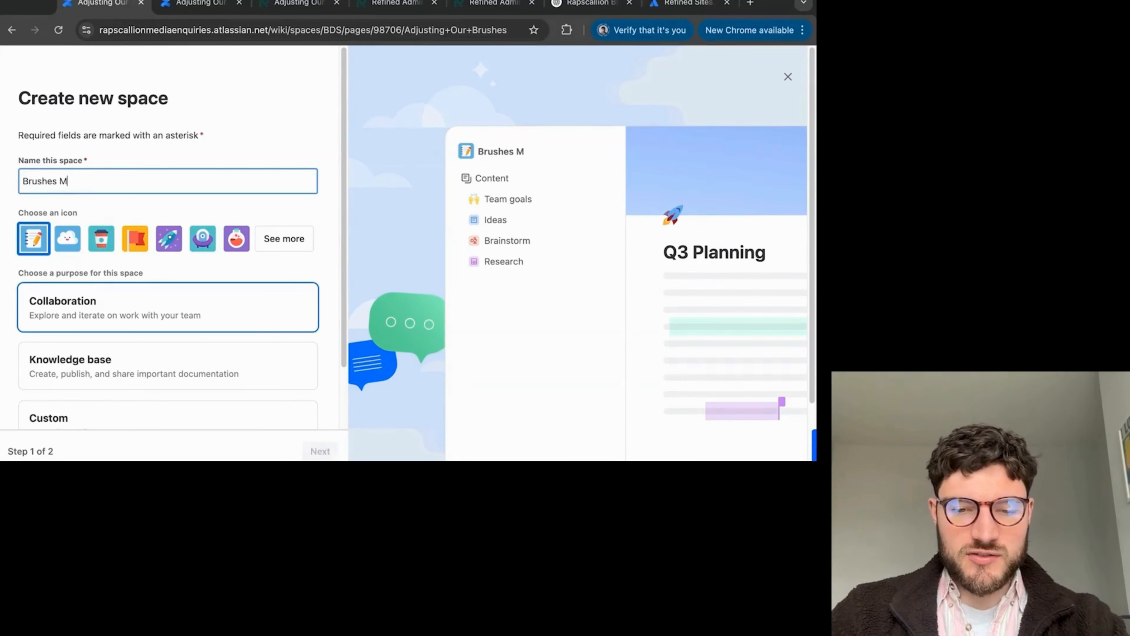
pyautogui.write('arketing D')
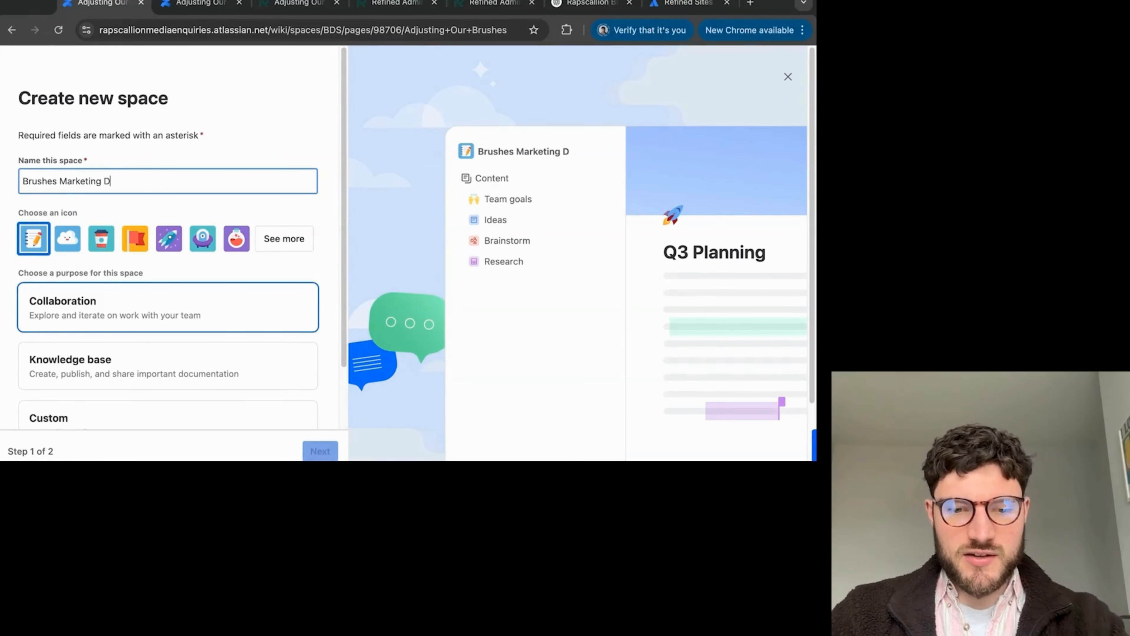
pyautogui.write('raft Space')
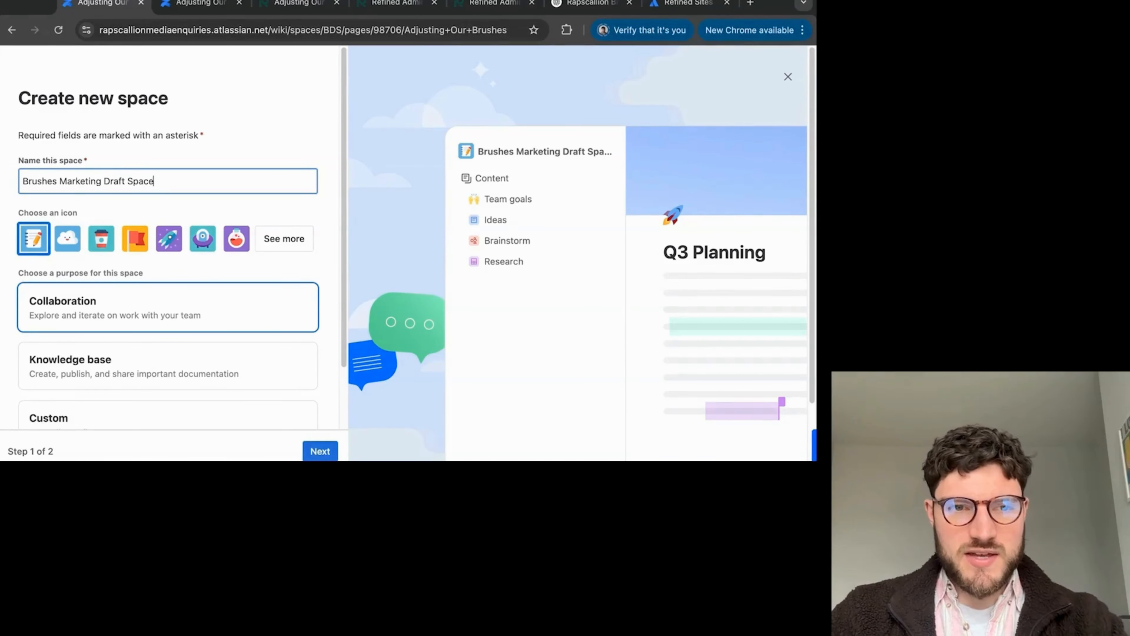
pyautogui.click(227, 317)
# - Check the "Adjusting Our Brushes" page on the Refined site, then look through the Brushes landing page's Pages, Navigation and News sections
pyautogui.click(295, 3)
pyautogui.scroll(2, 392, 135)
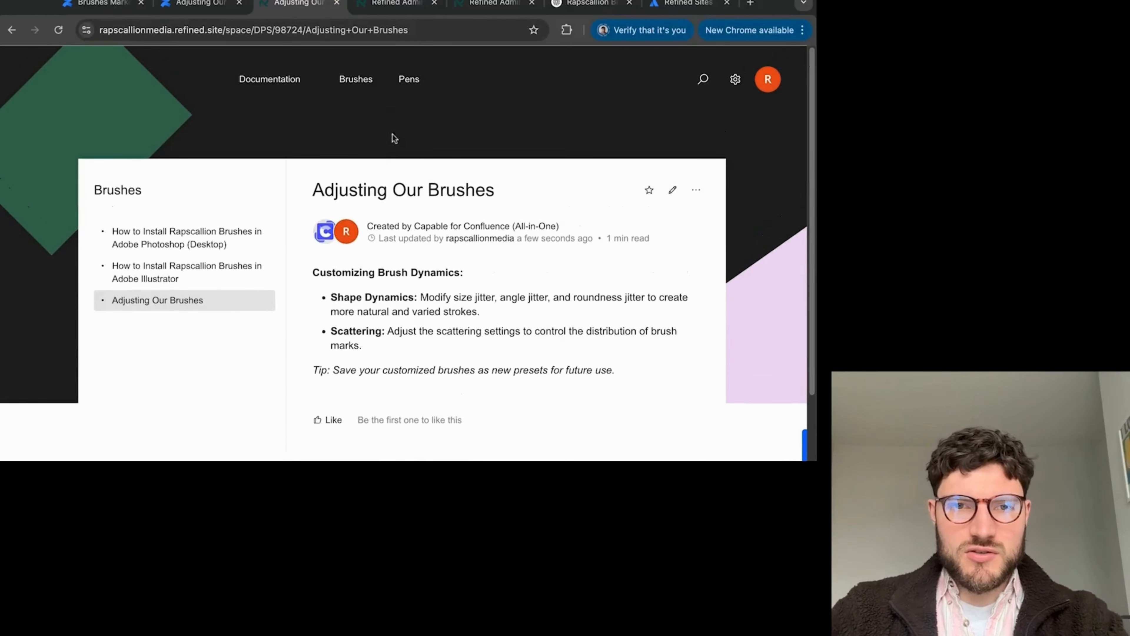
pyautogui.click(354, 89)
pyautogui.scroll(-5, 457, 223)
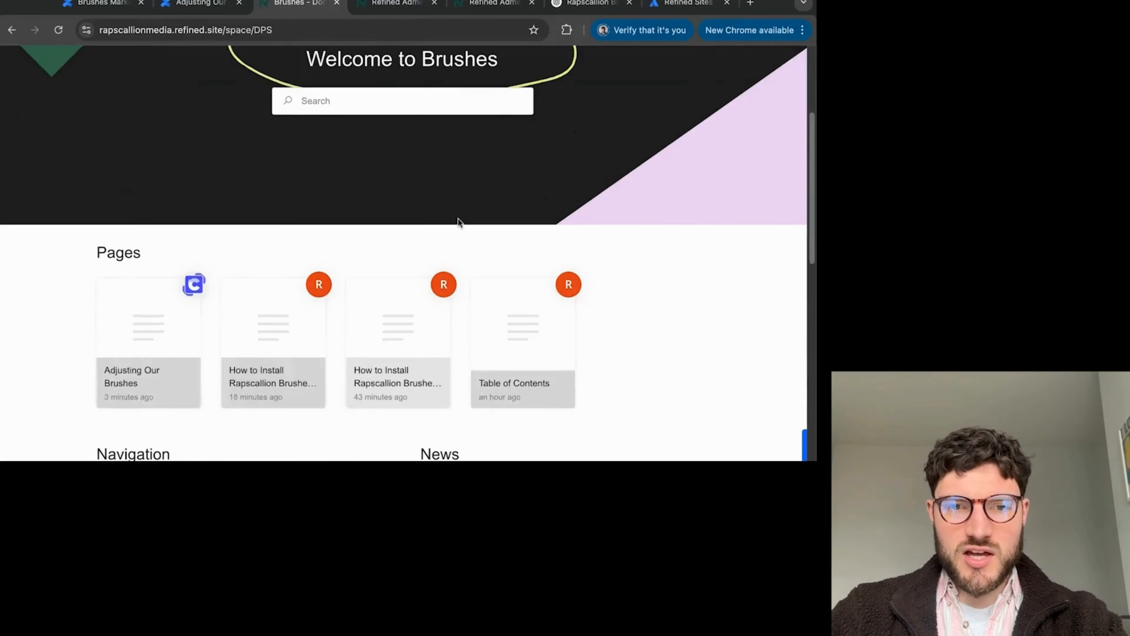
pyautogui.scroll(-2, 534, 303)
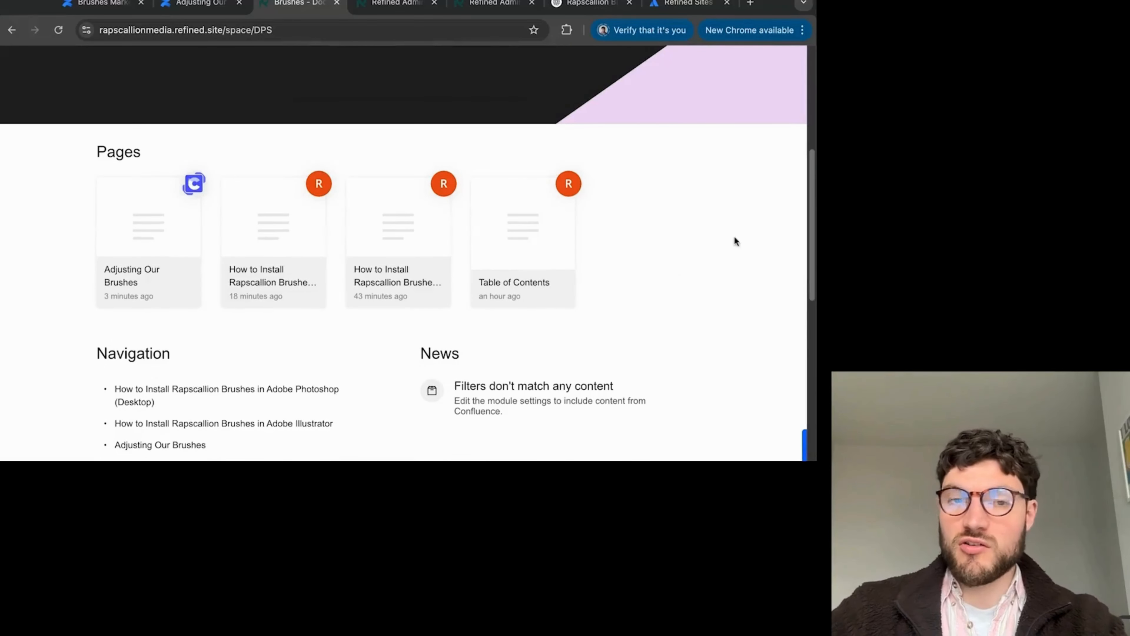
# - Compare the published page in the Brushes space with the overview of the Brushes Marketing Draft Space
pyautogui.click(214, 6)
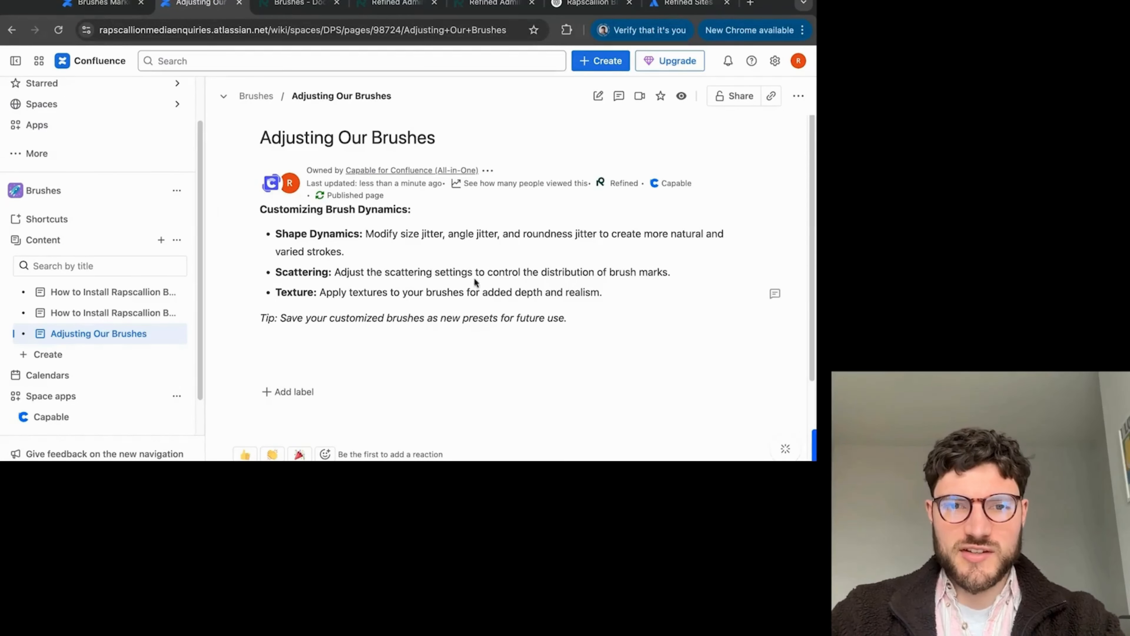
pyautogui.click(107, 5)
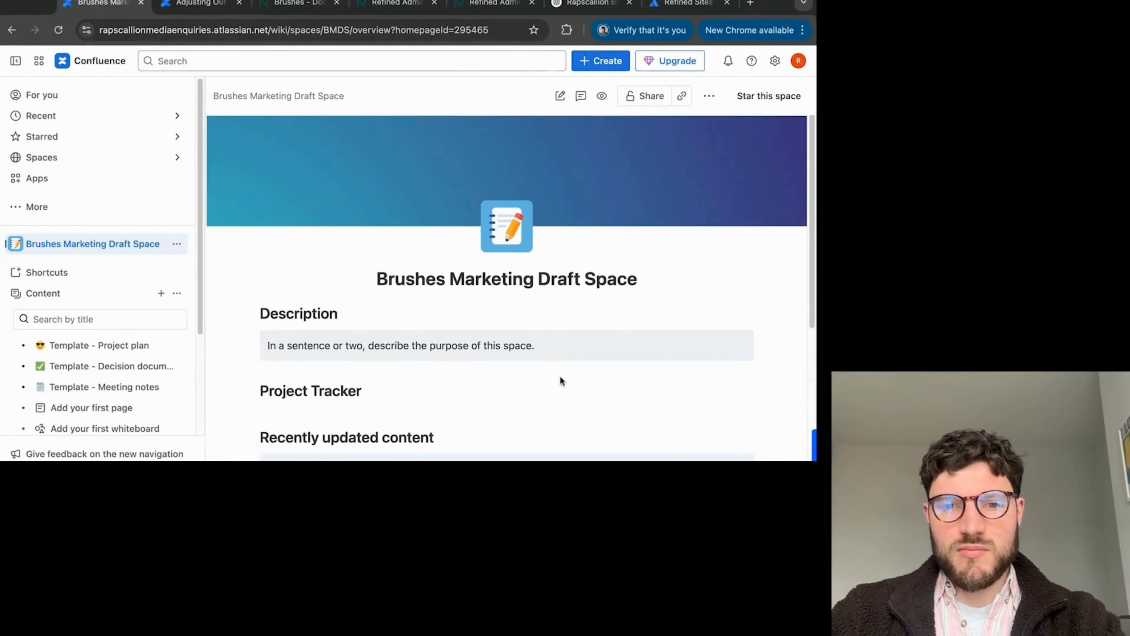
pyautogui.scroll(-3, 560, 377)
pyautogui.scroll(-1, 560, 376)
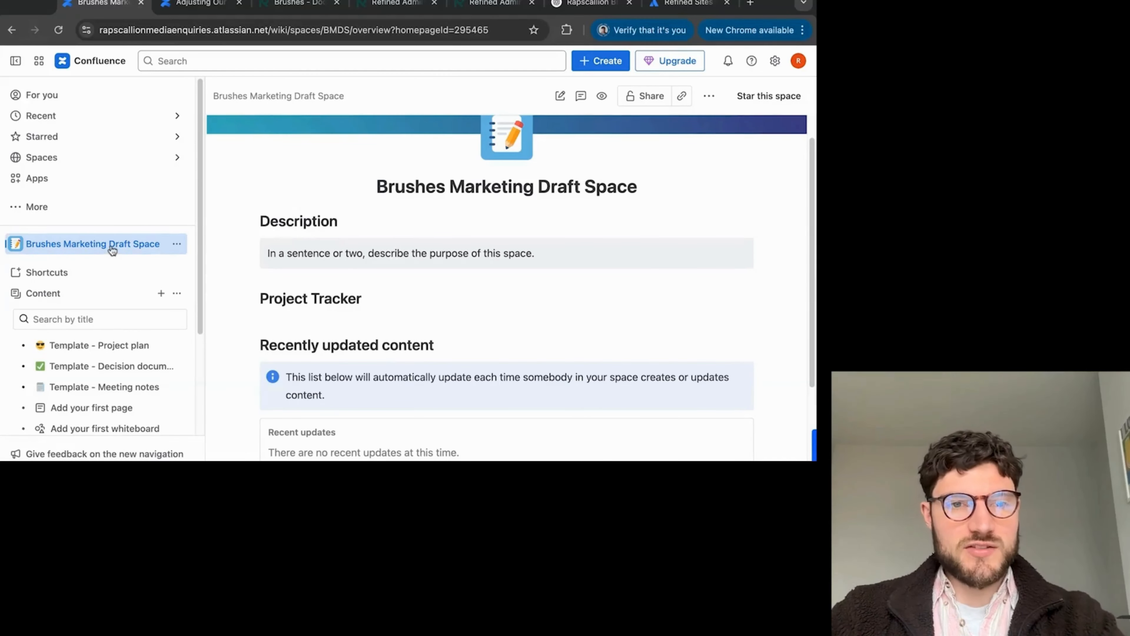
pyautogui.click(204, 13)
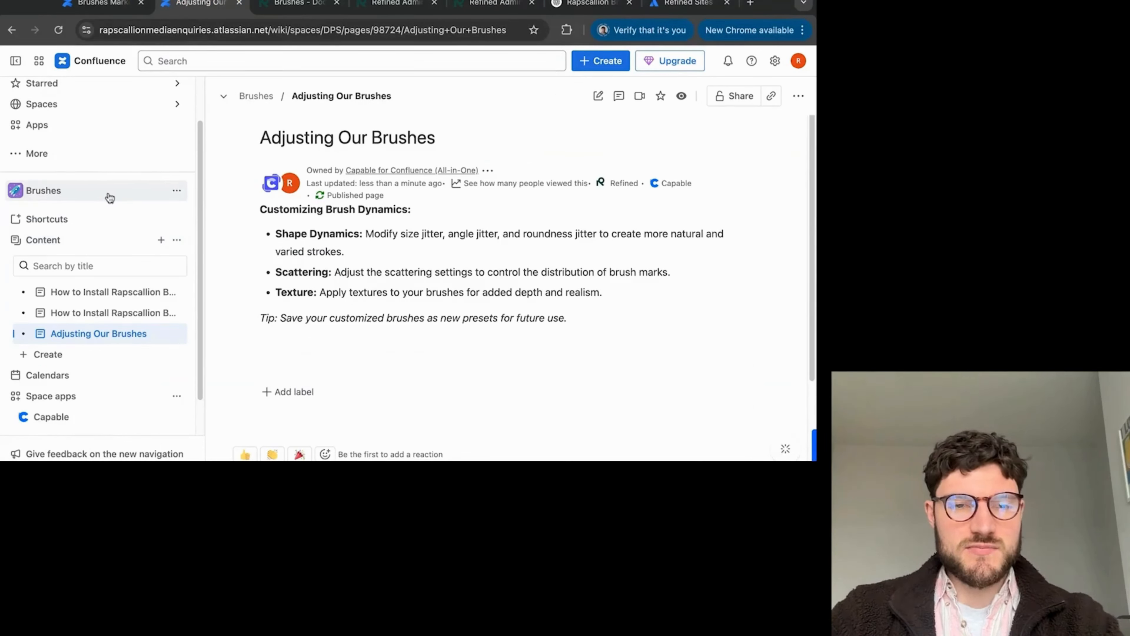
pyautogui.click(102, 4)
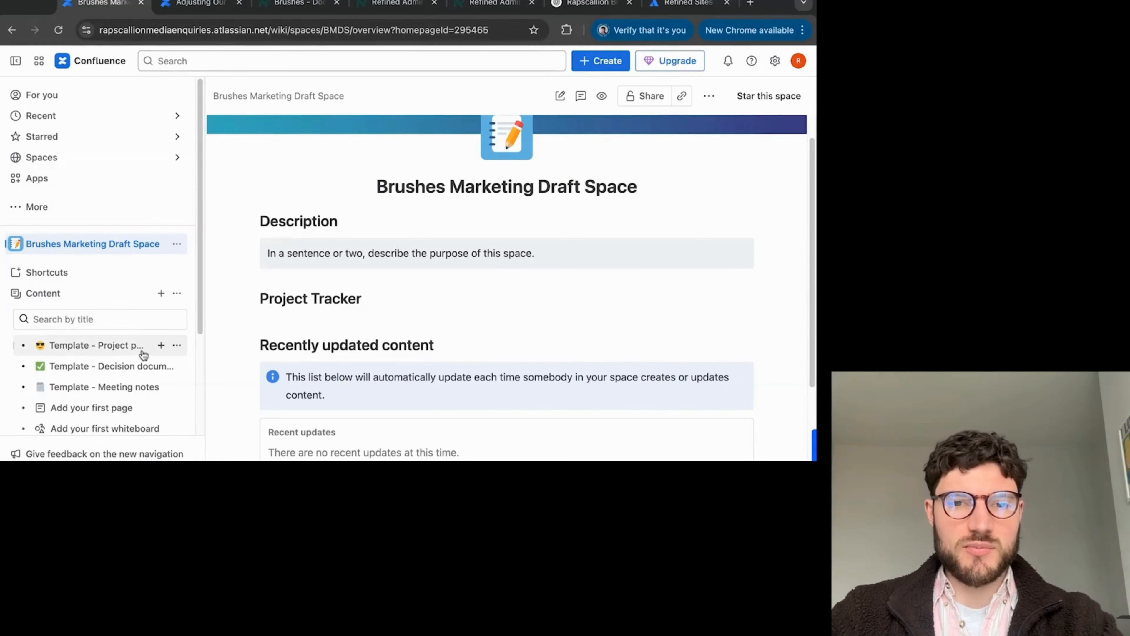
# - Look through the Brushes Marketing Draft Space's content list, then open the Brushes Draft Space overview
pyautogui.scroll(-2, 139, 347)
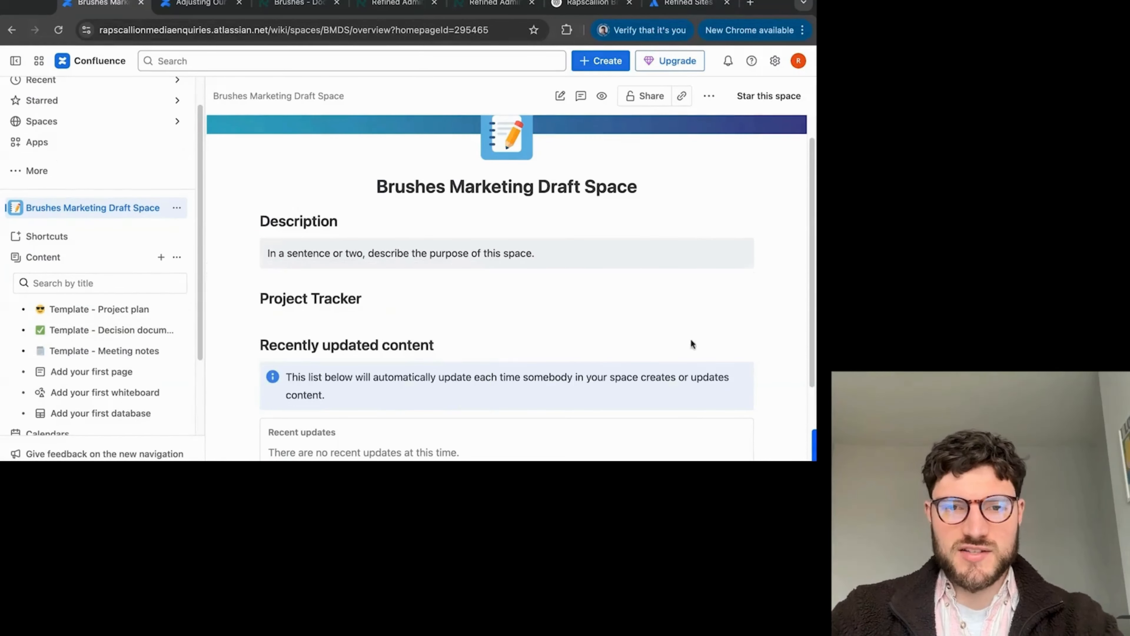
pyautogui.scroll(1, 138, 313)
pyautogui.scroll(1, 138, 314)
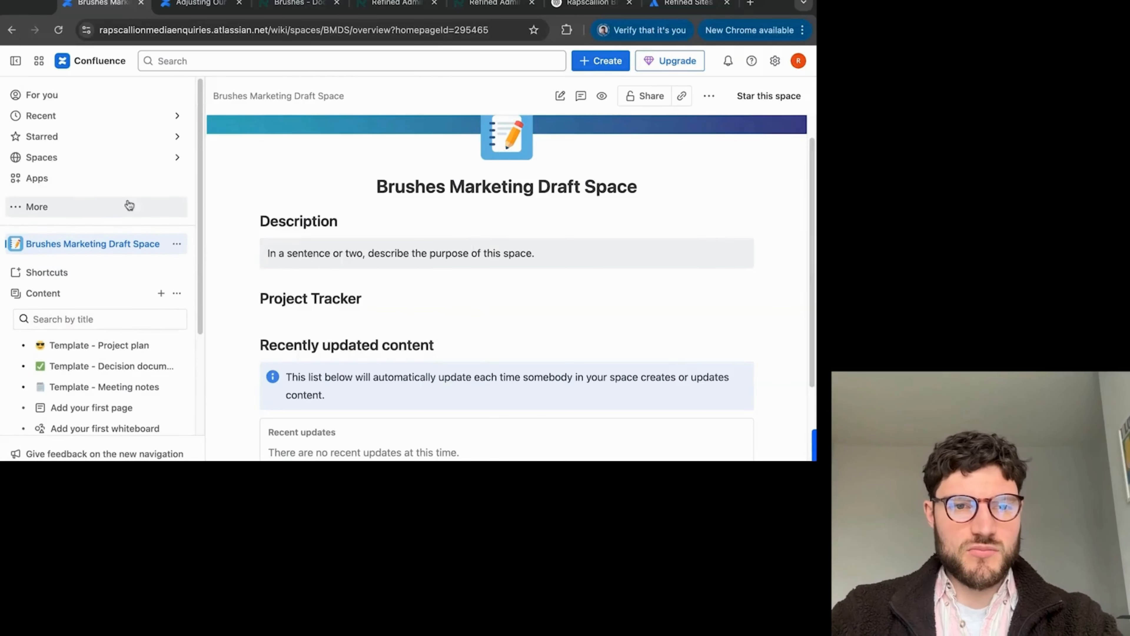
pyautogui.click(131, 160)
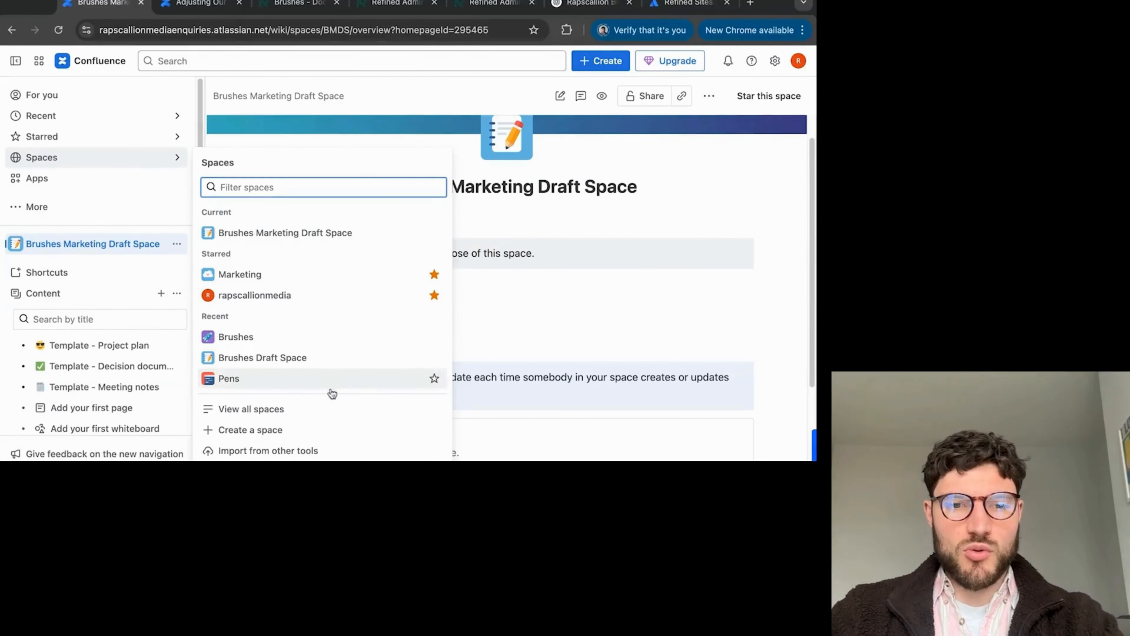
pyautogui.click(317, 365)
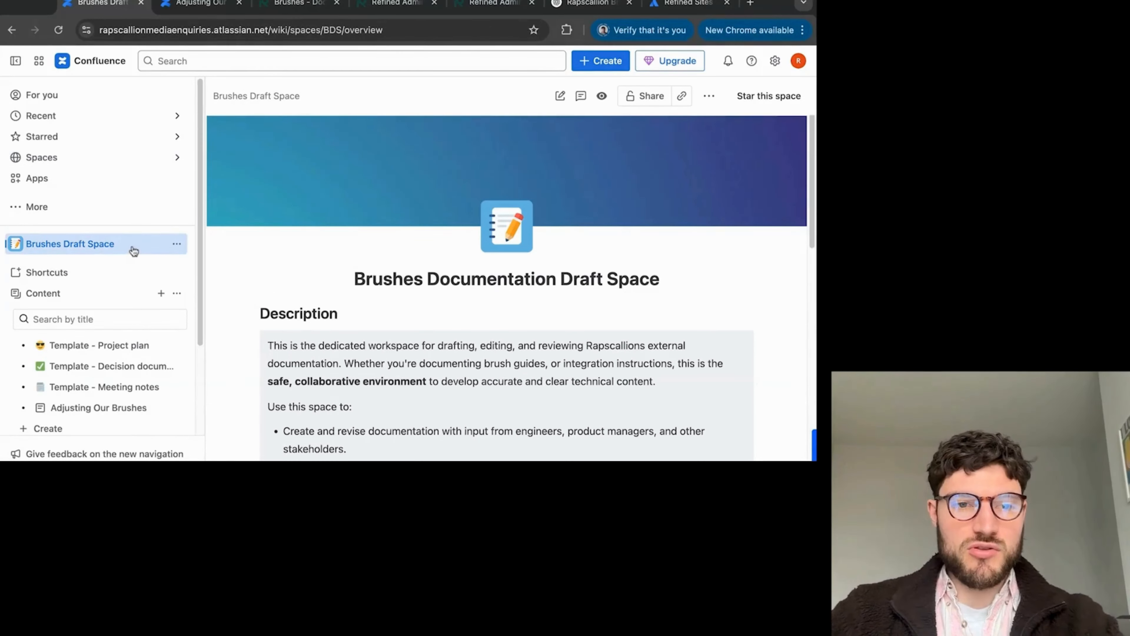
# - View the Brushes space overview, then open the Brushes Marketing Draft Space from the full list of spaces
pyautogui.click(101, 162)
pyautogui.click(268, 339)
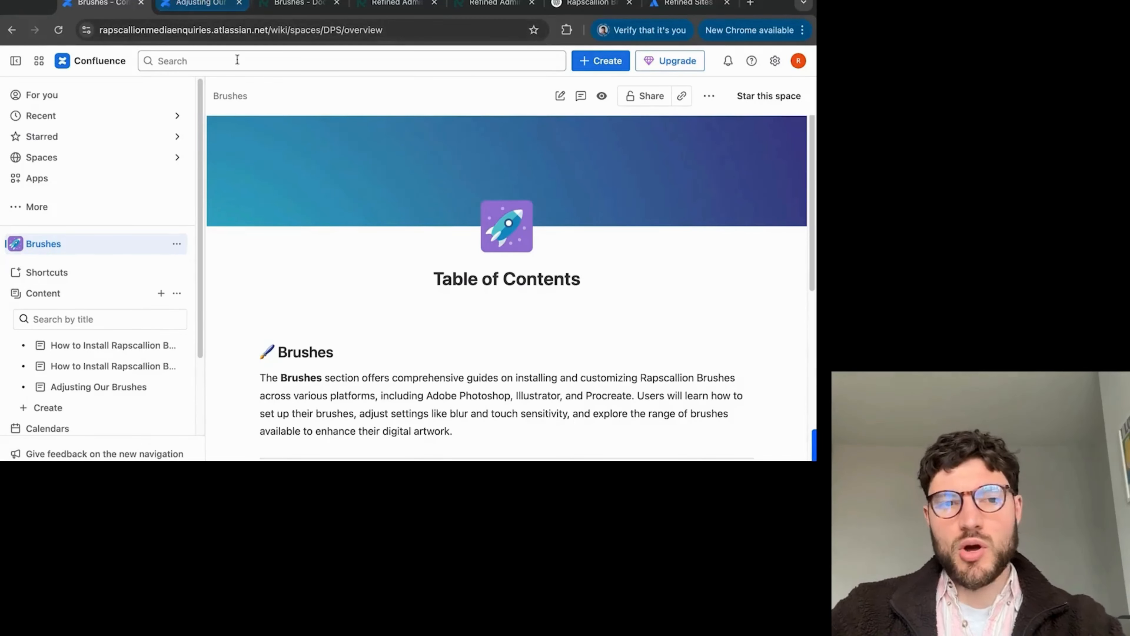
pyautogui.click(93, 163)
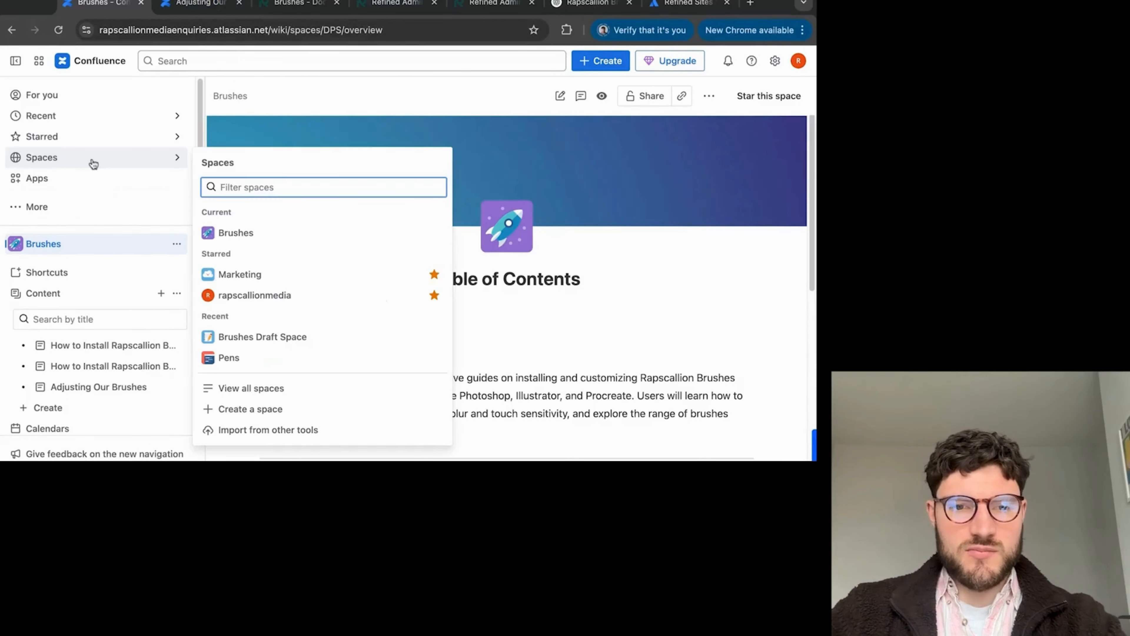
pyautogui.click(324, 389)
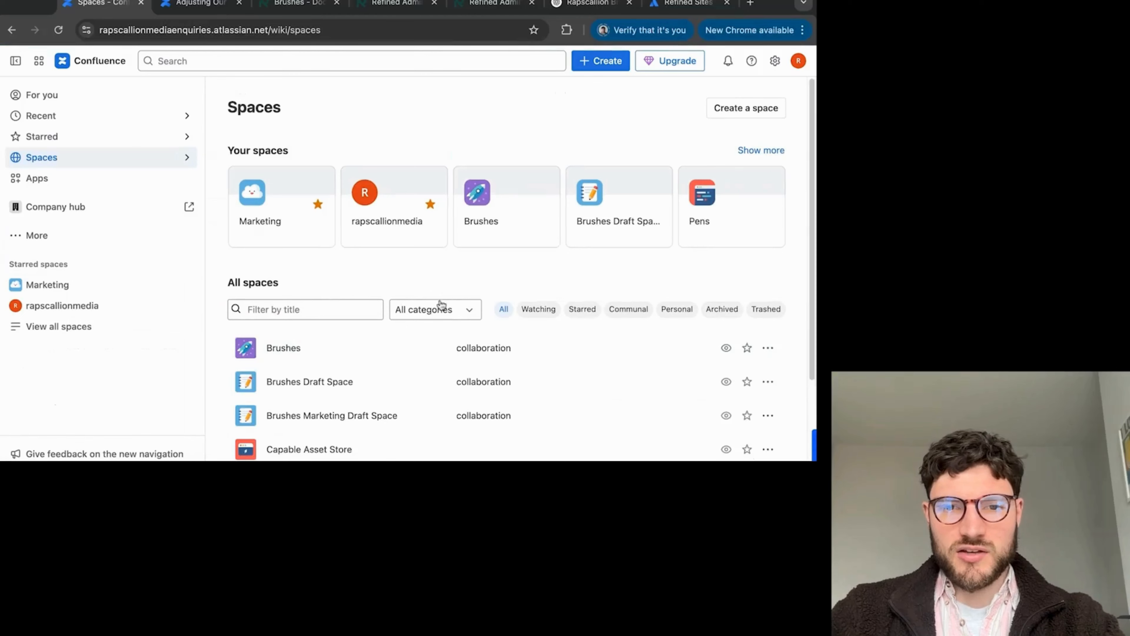
pyautogui.click(367, 416)
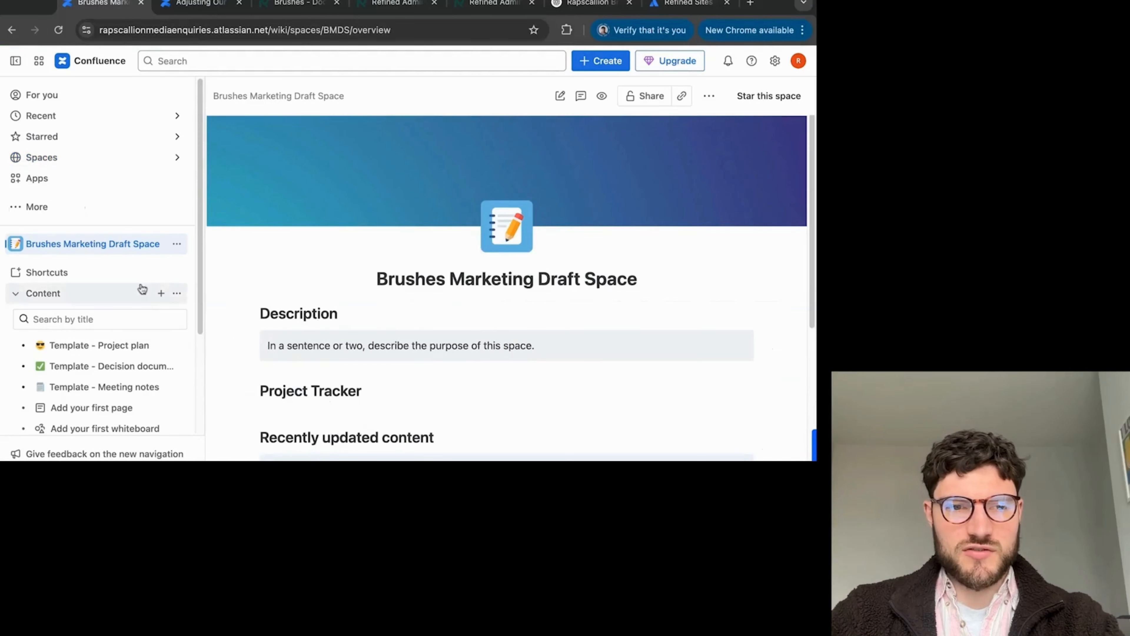
# - Open the Capable publishing settings in the Brushes Marketing Draft Space's space settings
pyautogui.click(177, 244)
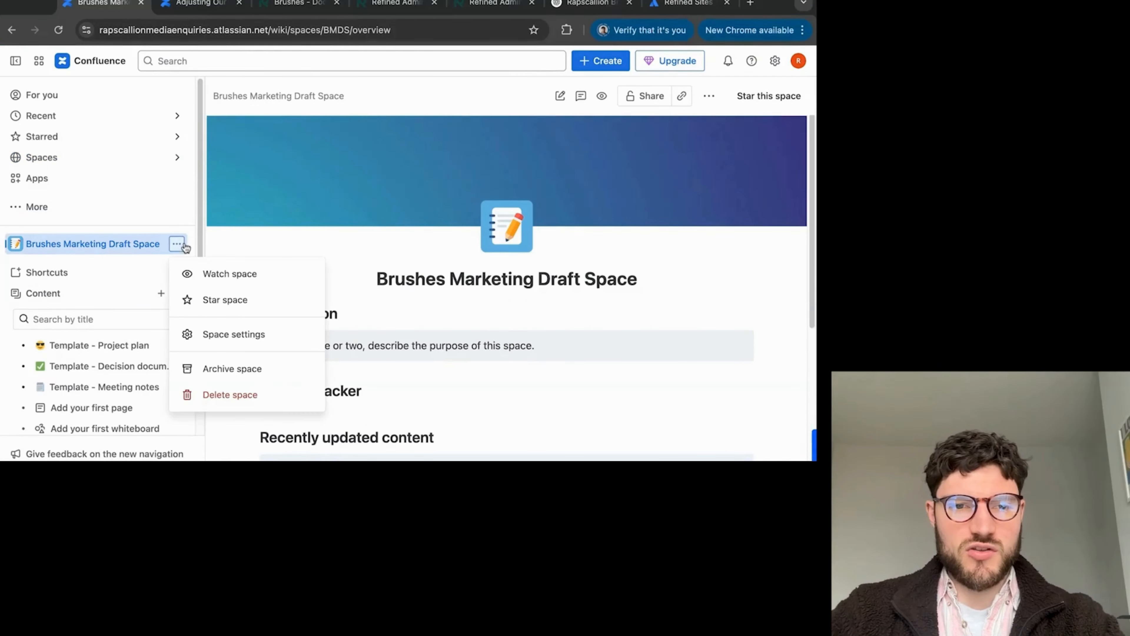
pyautogui.click(240, 347)
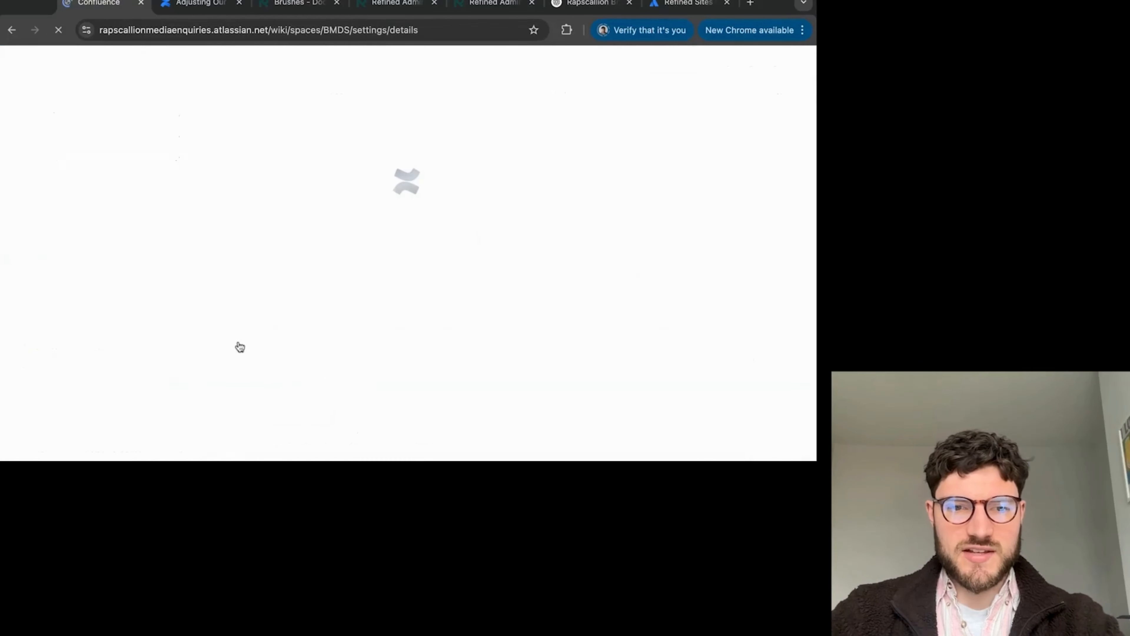
pyautogui.click(95, 334)
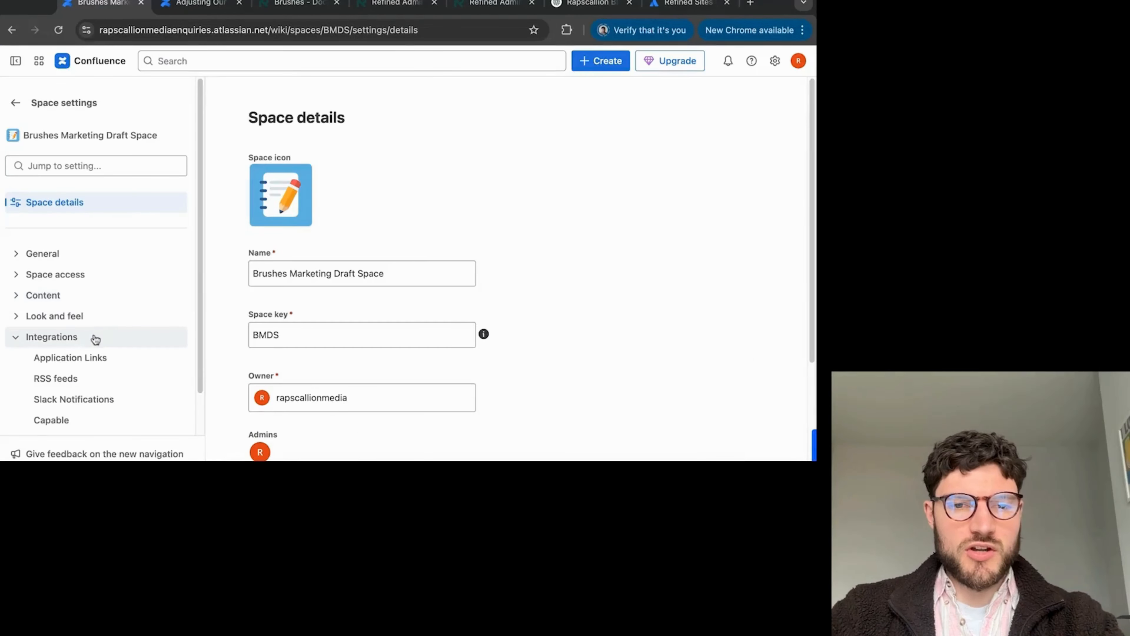
pyautogui.scroll(-2, 100, 355)
pyautogui.click(83, 375)
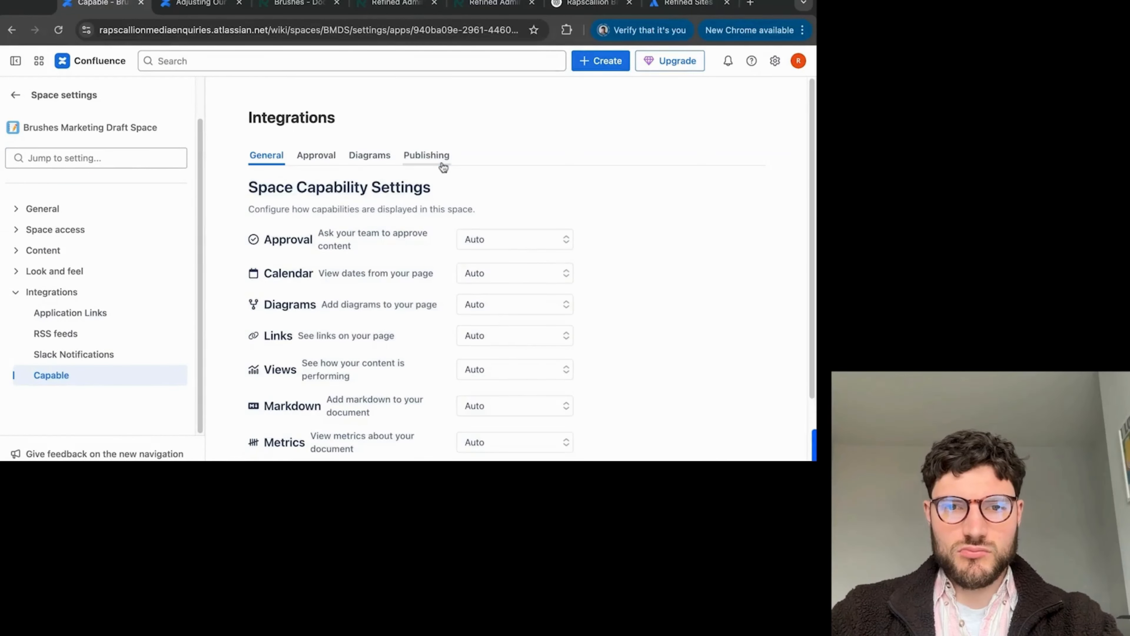
pyautogui.click(440, 161)
pyautogui.scroll(-1, 694, 280)
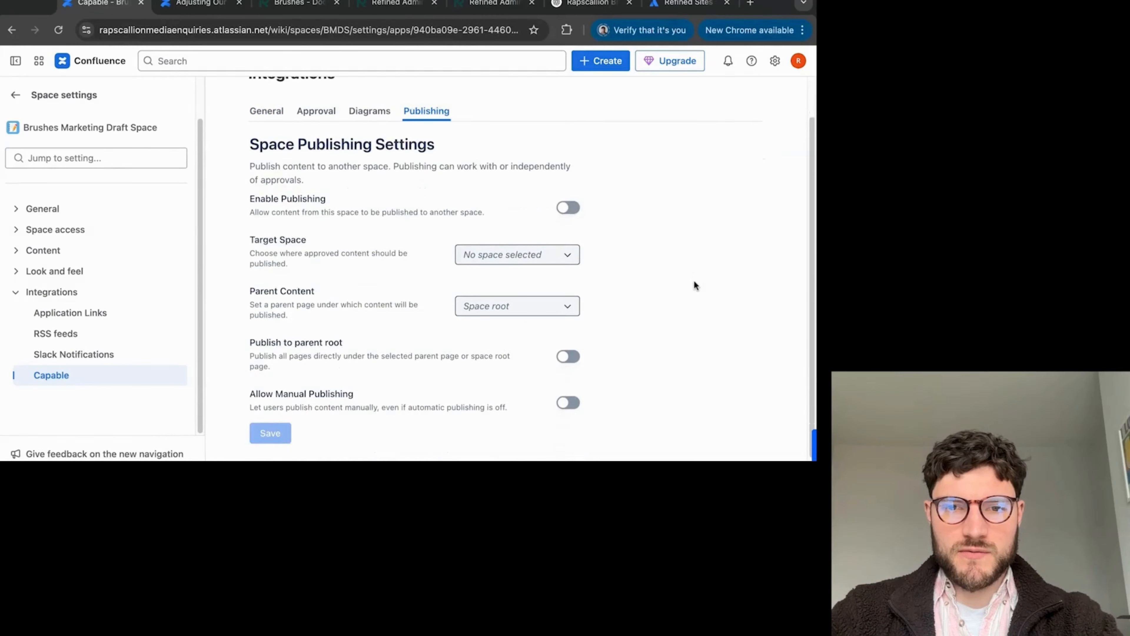
# - Enable publishing with Brushes as the target space, allow manual publishing, and save the configuration
pyautogui.click(571, 207)
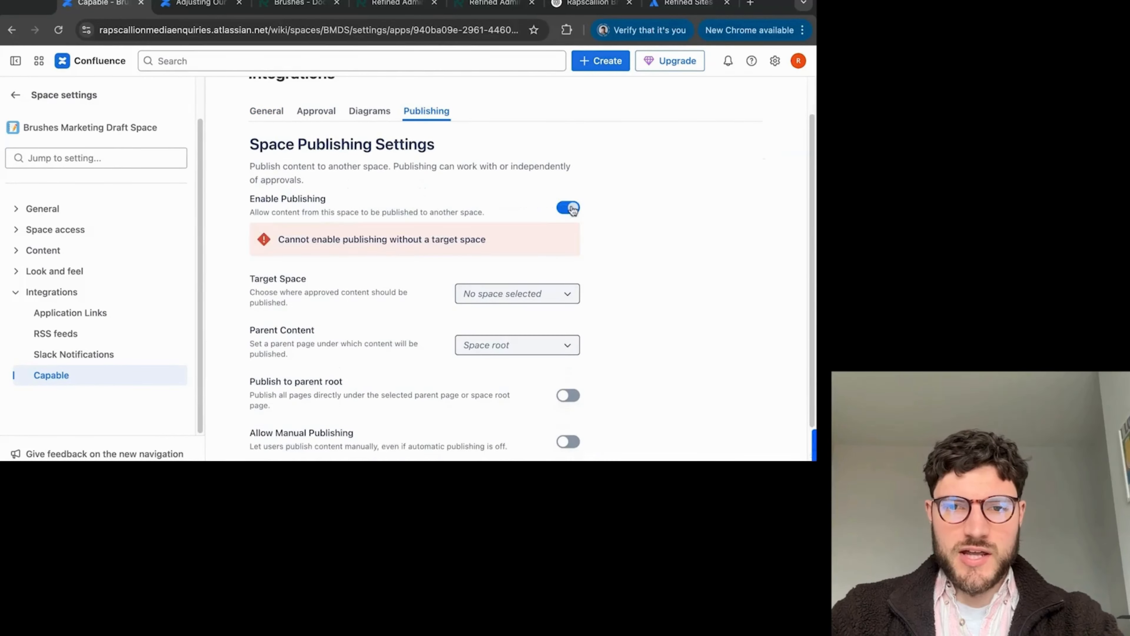
pyautogui.click(550, 294)
pyautogui.scroll(-2, 641, 331)
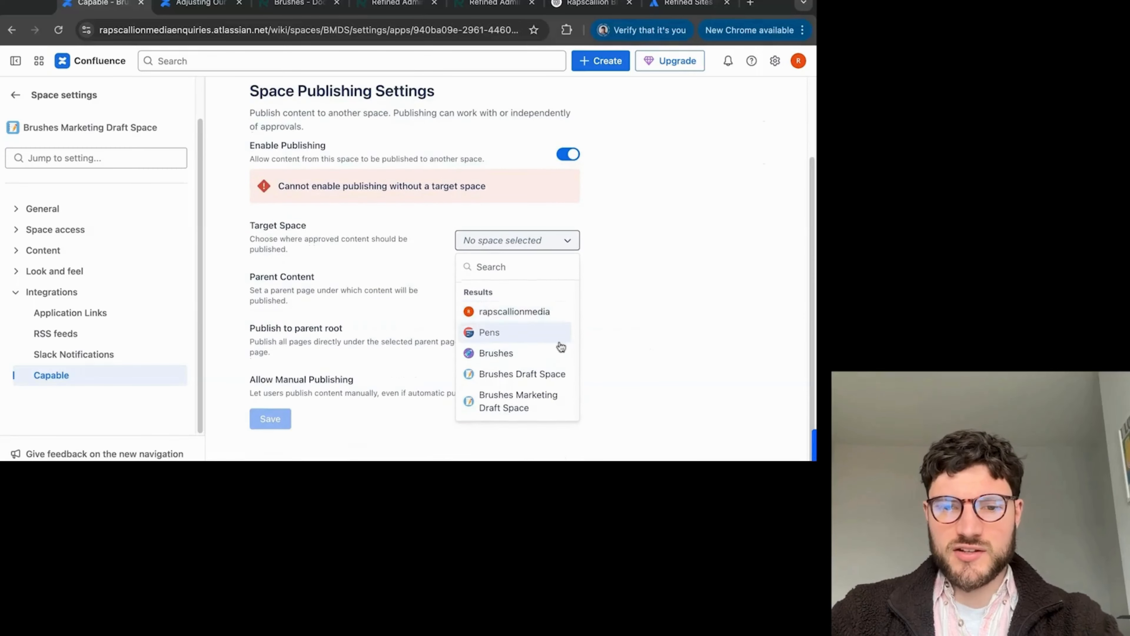
pyautogui.click(510, 352)
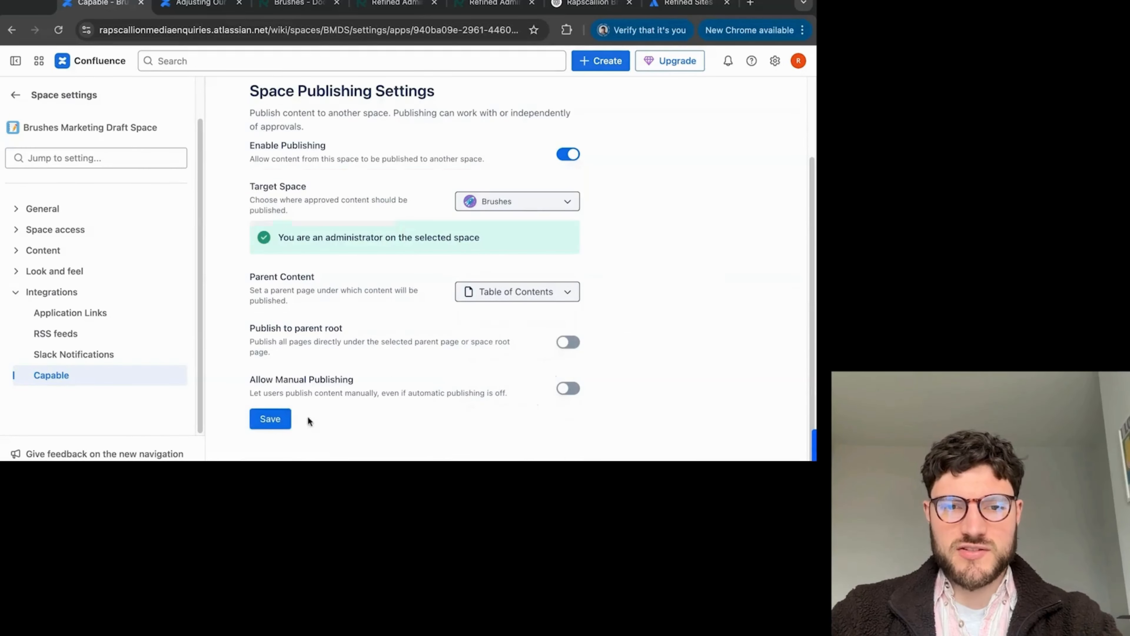
pyautogui.click(263, 427)
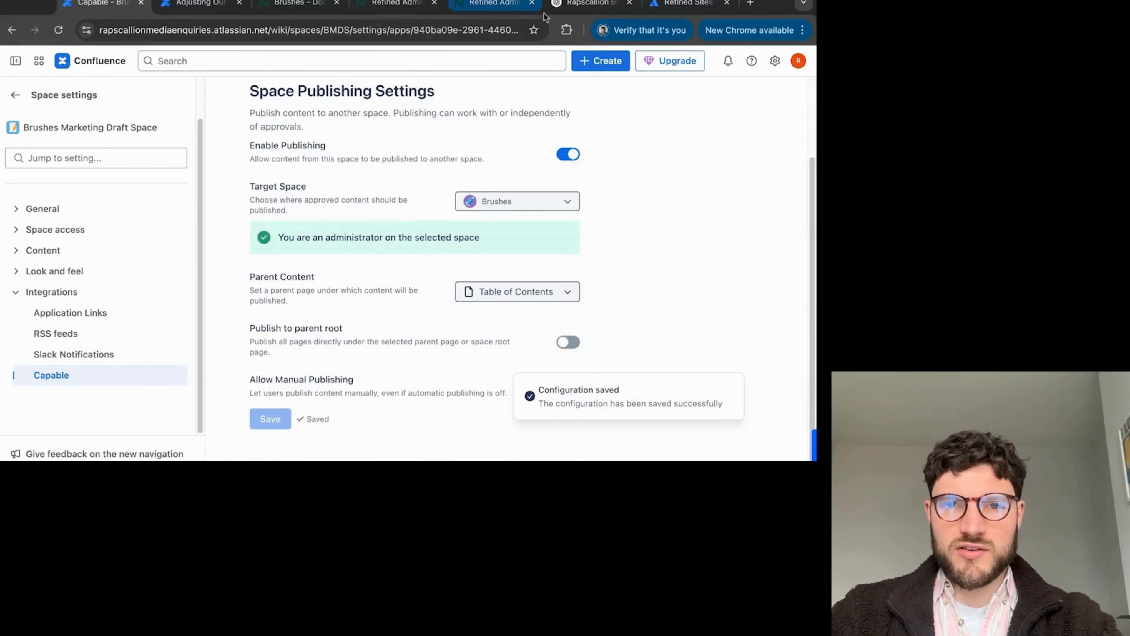
# - Switch to ChatGPT and copy the "Introducing the Latest Enhancements to Rapscallion Brushes" announcement through its Enhanced Features list
pyautogui.click(592, 4)
pyautogui.click(430, 407)
pyautogui.moveTo(271, 127); pyautogui.dragTo(436, 350)
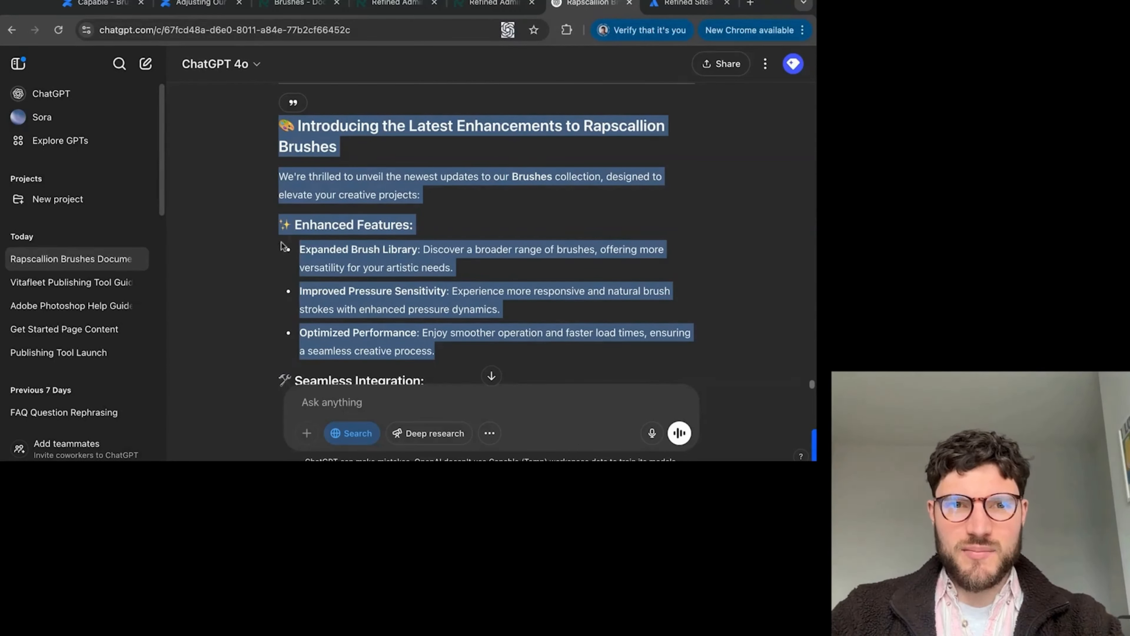
# - Back in Confluence, create and publish a Brushes Marketing Draft Space page titled "Introducing the Latest Enhancements to Rapscallion Brushes" with the copied announcement
pyautogui.click(119, 6)
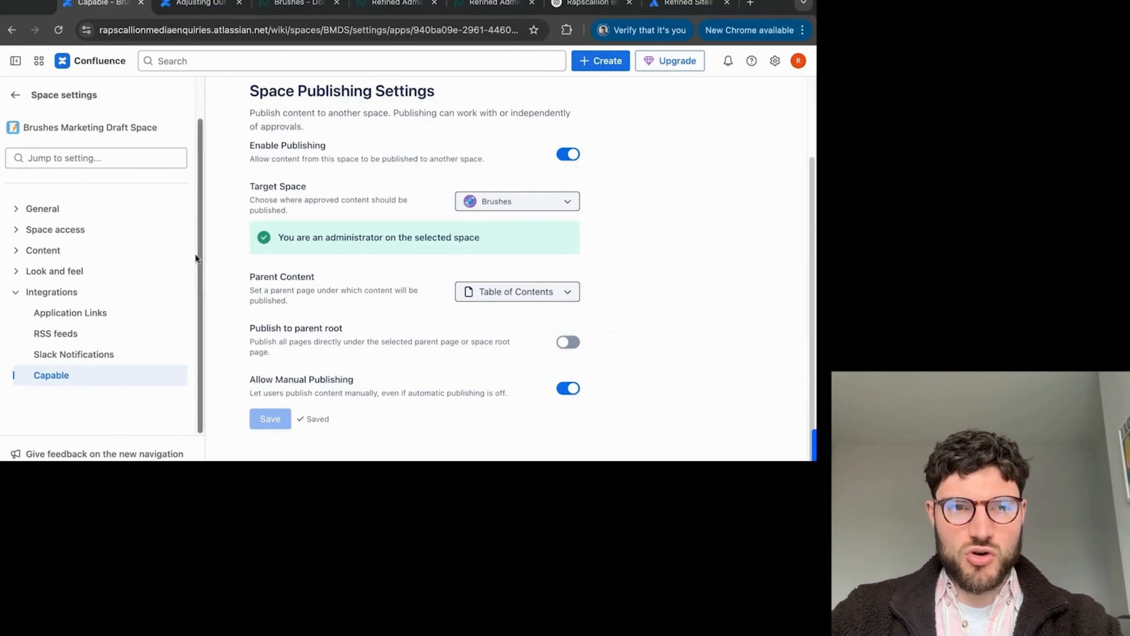
pyautogui.click(605, 60)
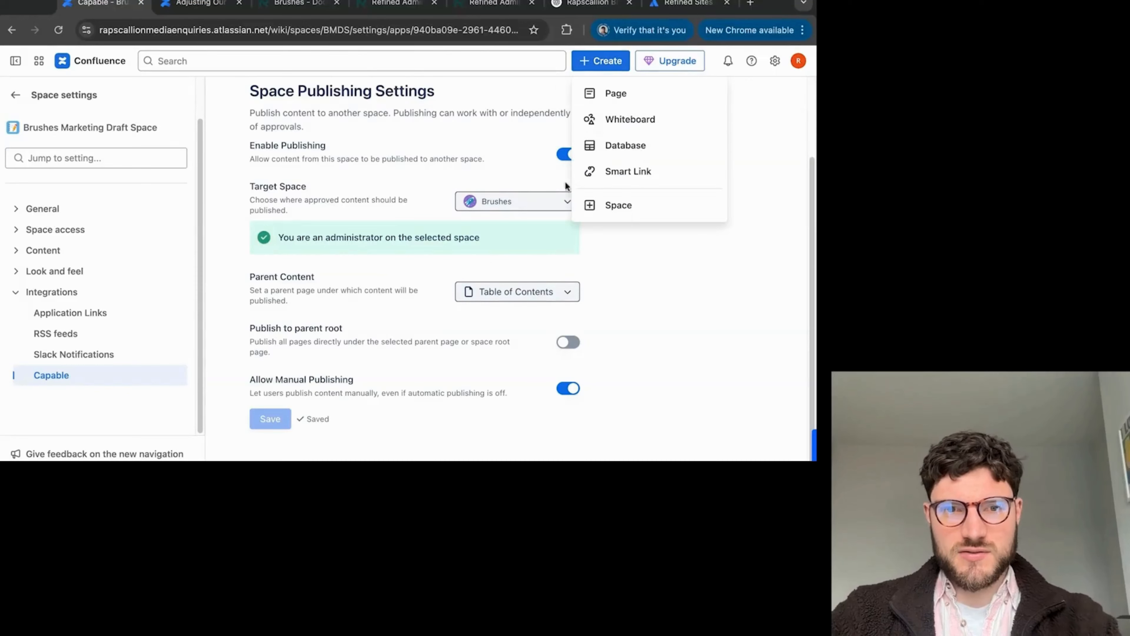
pyautogui.click(650, 109)
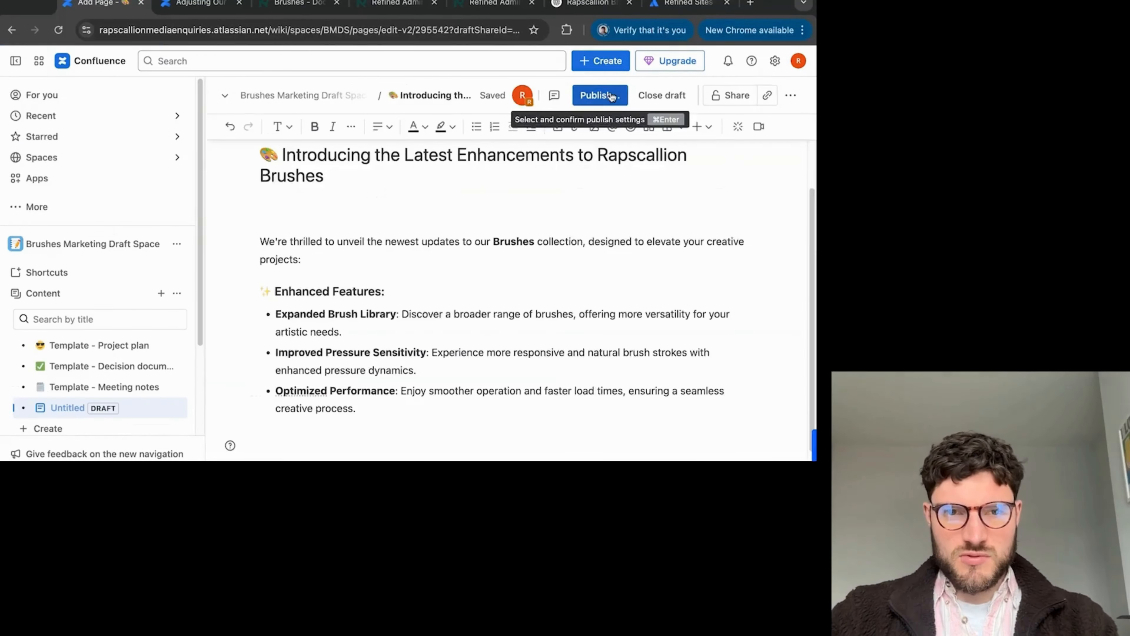
pyautogui.click(611, 95)
pyautogui.click(563, 285)
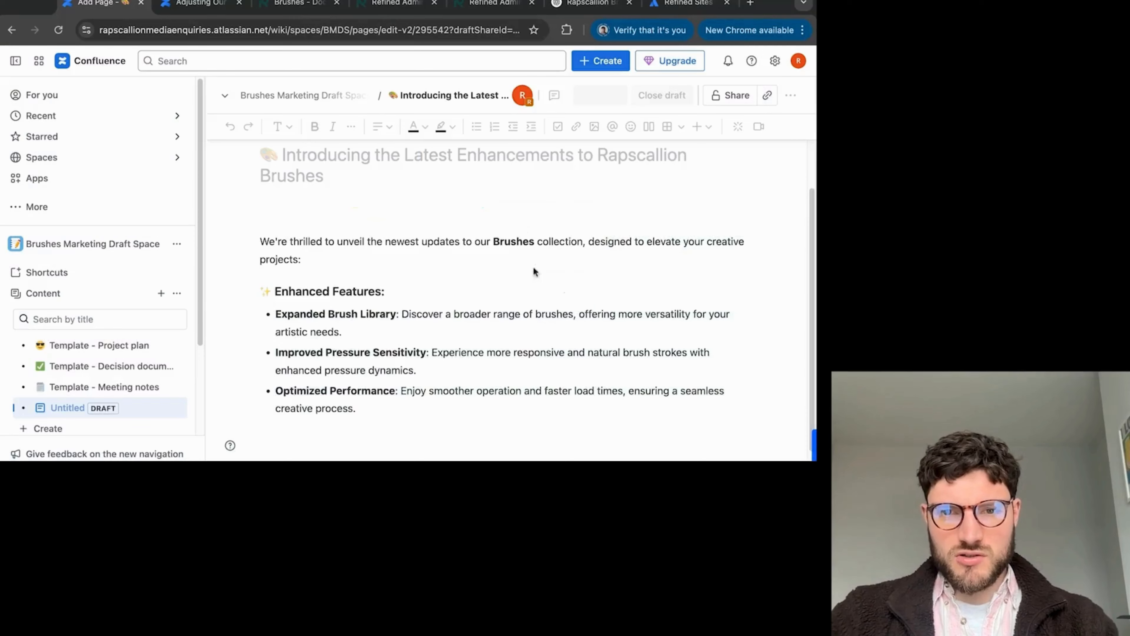
# - Publish the current version of the announcement page to the Brushes space with Capable's Publishing capability
pyautogui.click(536, 201)
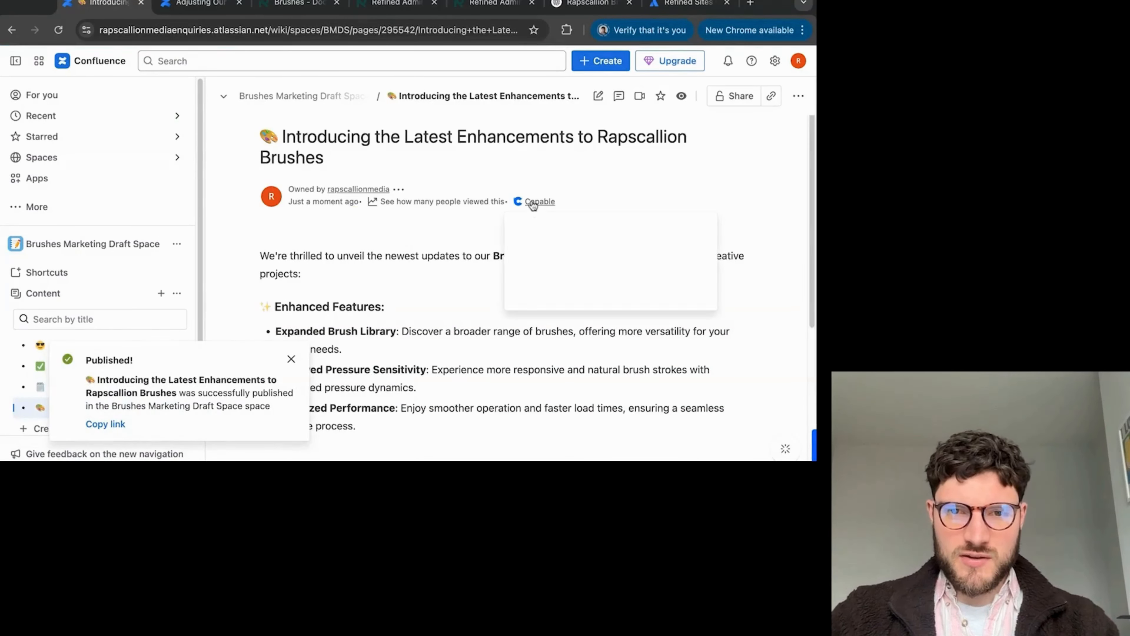
pyautogui.scroll(-3, 557, 310)
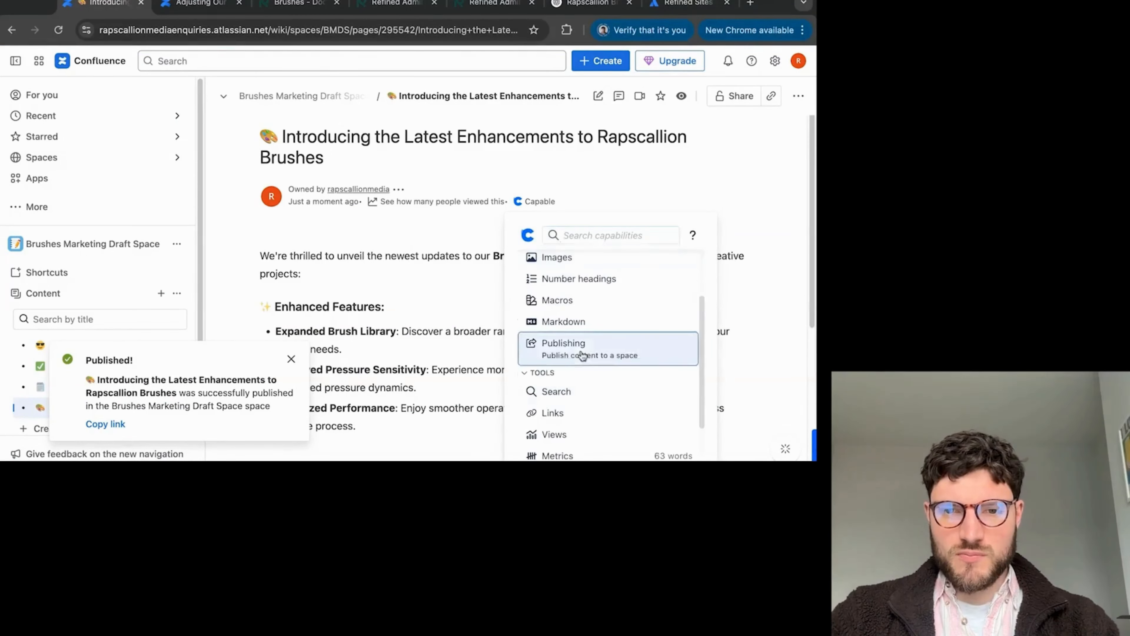
pyautogui.click(560, 345)
pyautogui.click(629, 383)
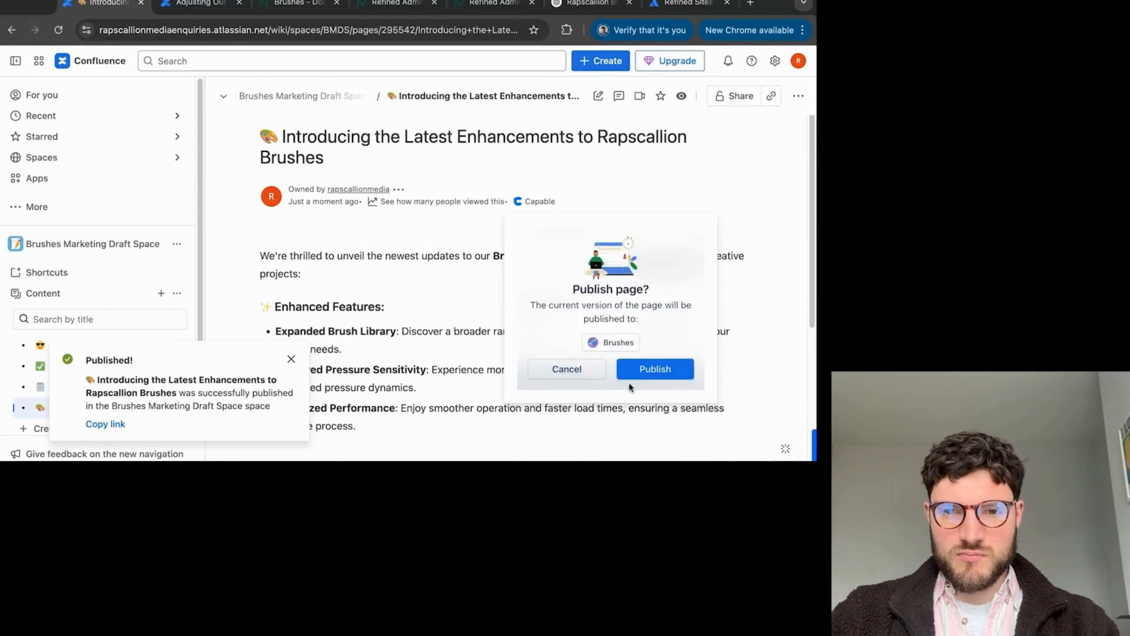
pyautogui.click(647, 367)
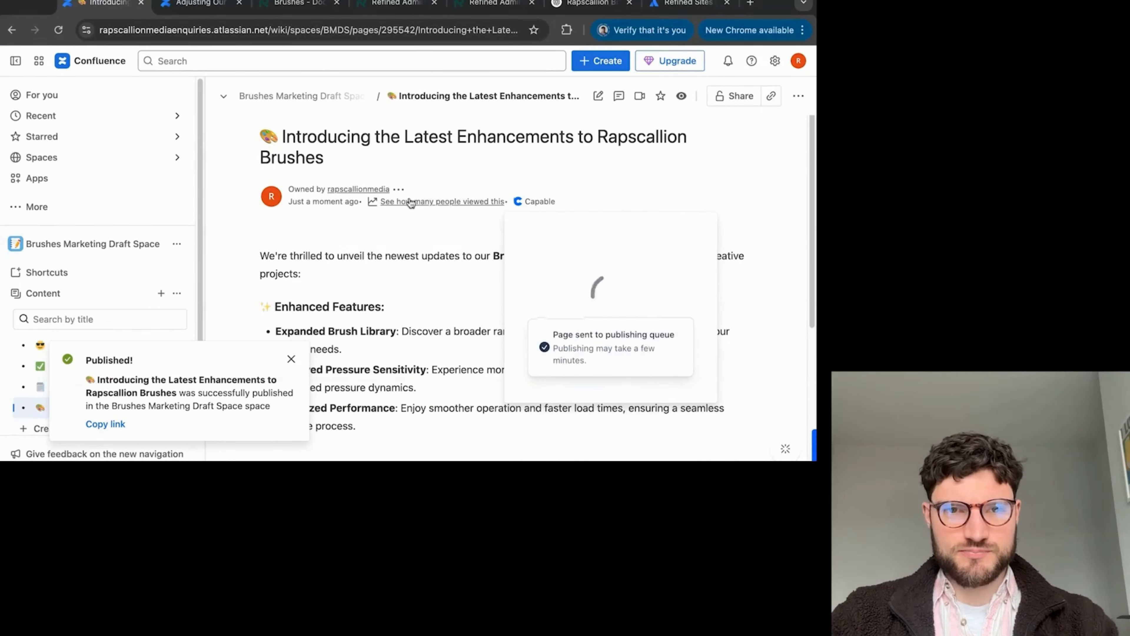
# - Open the Brushes space overview, reload it, and check its content list for the announcement page
pyautogui.click(201, 4)
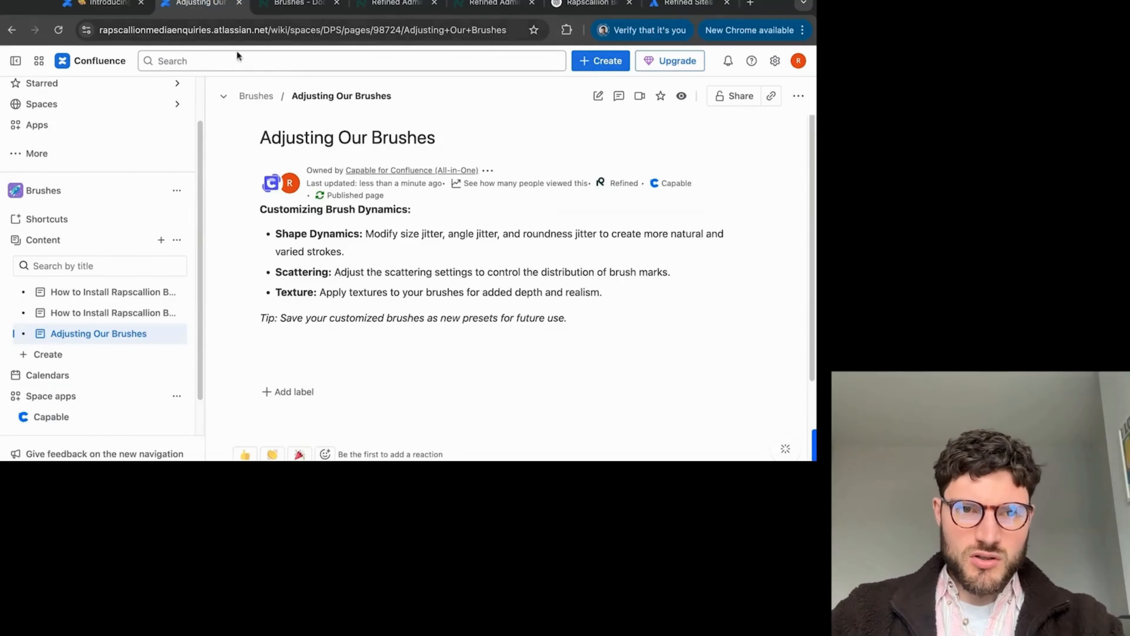
pyautogui.click(71, 192)
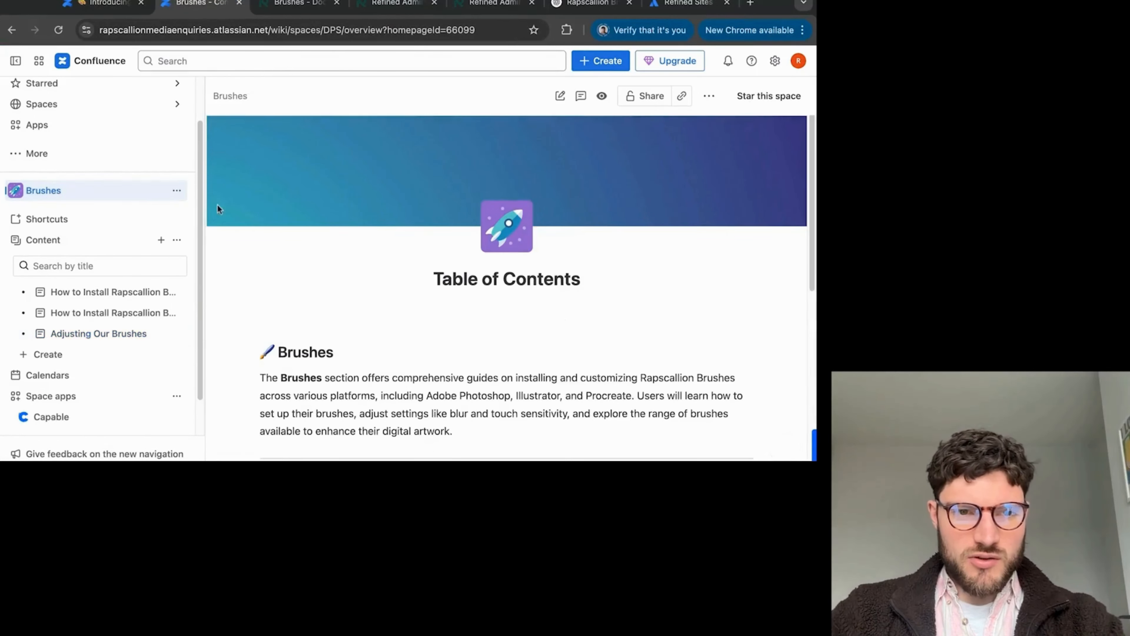
pyautogui.click(315, 31)
pyautogui.press('Return')
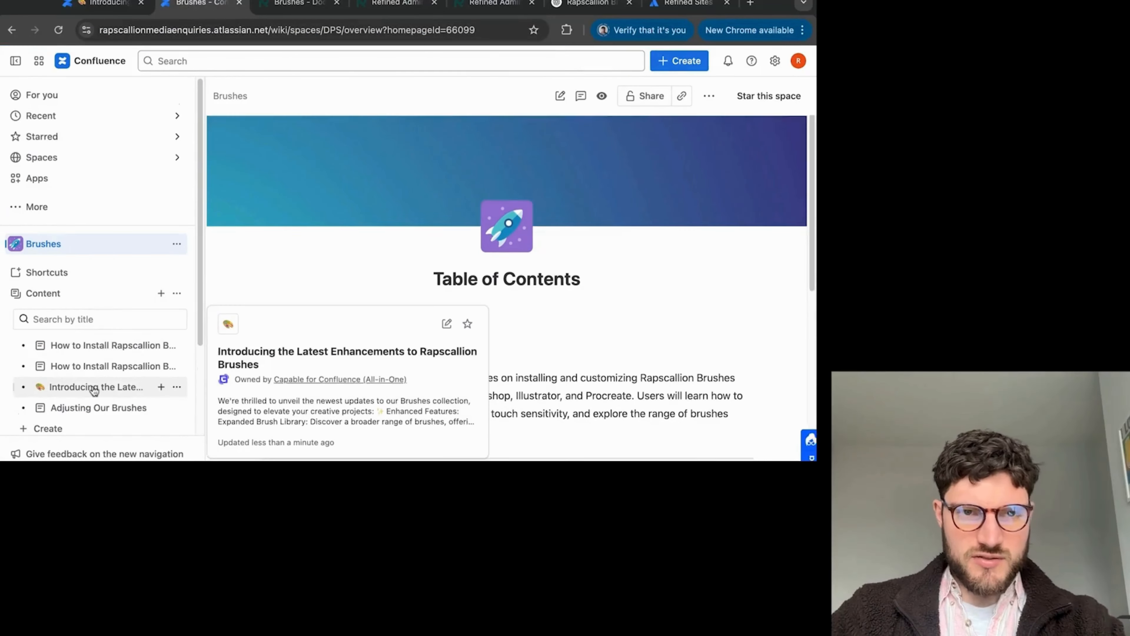
# - Reload the Brushes landing page on the Refined site, check its Pages section, and return to the Brushes space in Confluence
pyautogui.click(294, 6)
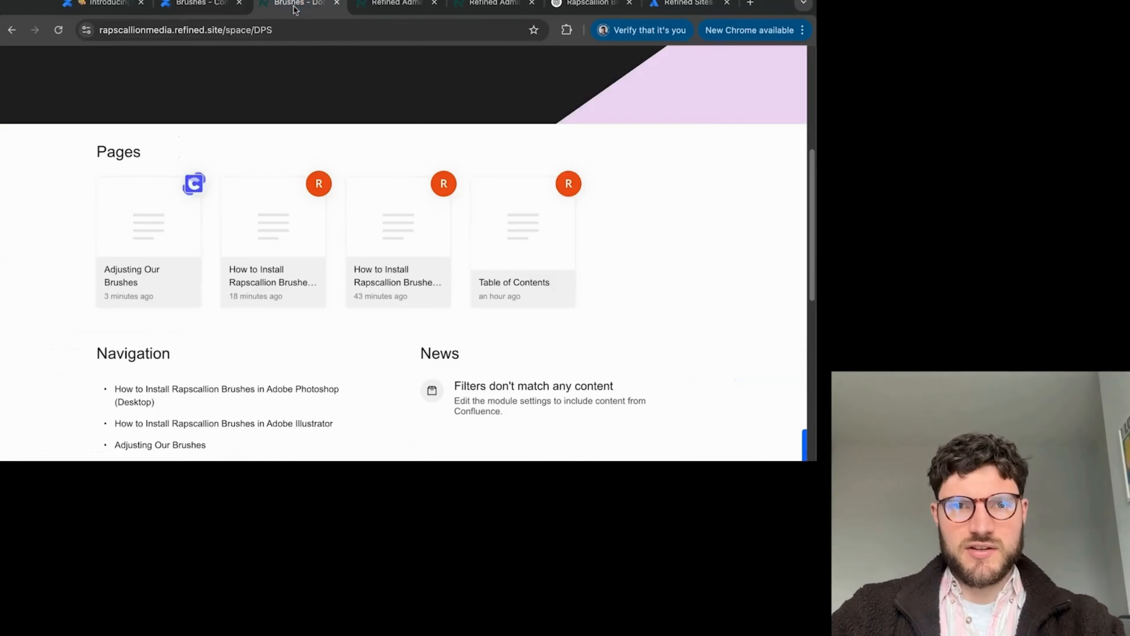
pyautogui.click(383, 31)
pyautogui.press('Return')
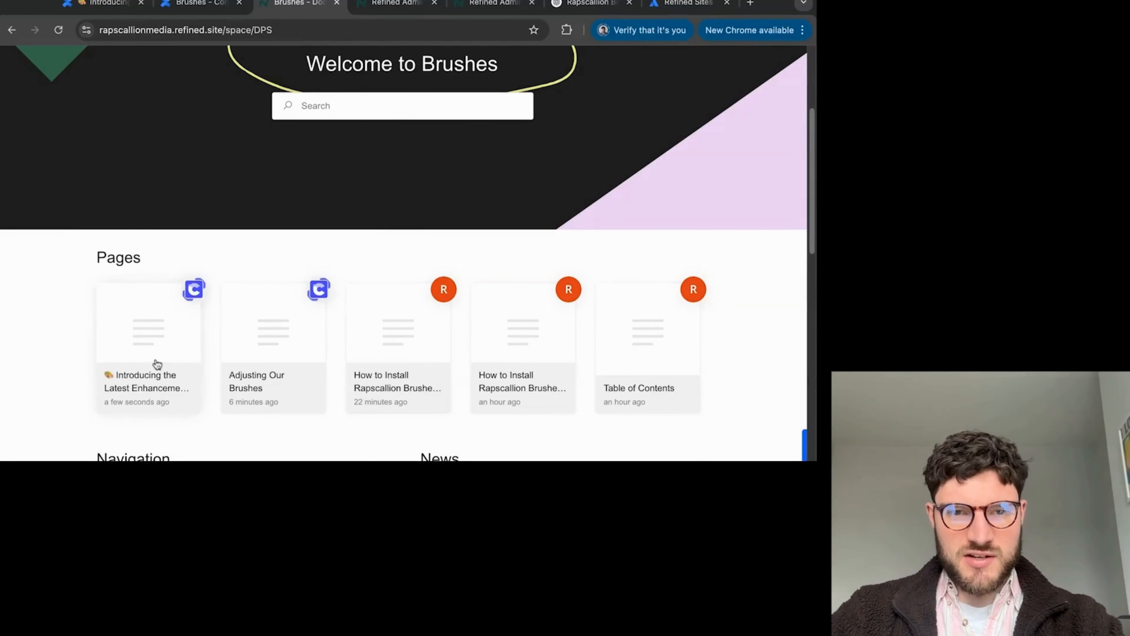
pyautogui.scroll(3, 637, 185)
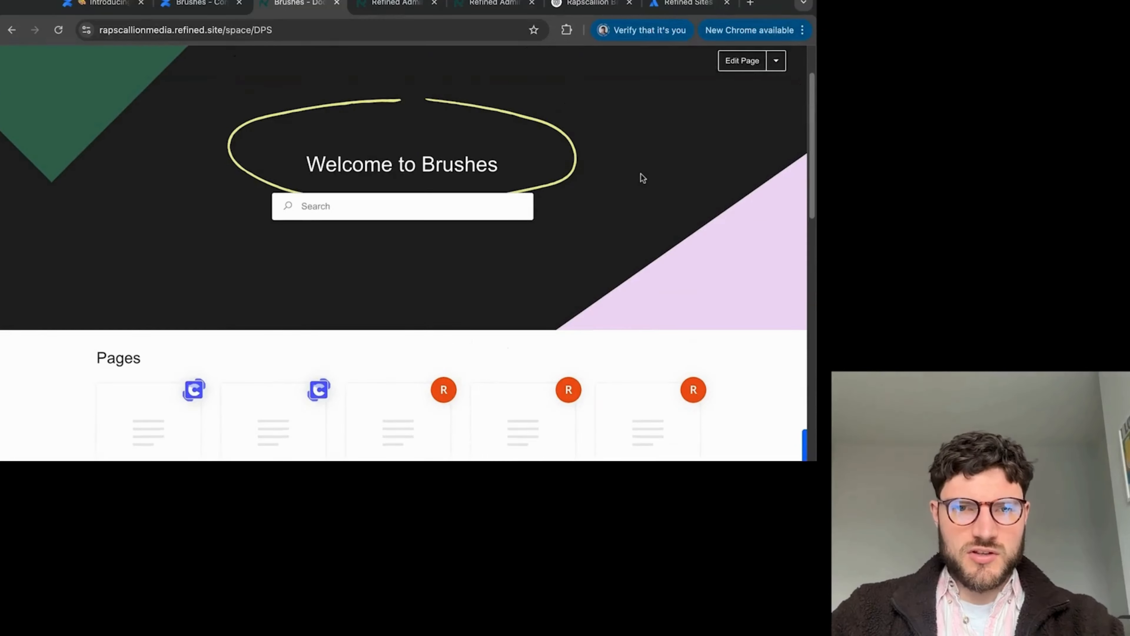
pyautogui.scroll(2, 642, 178)
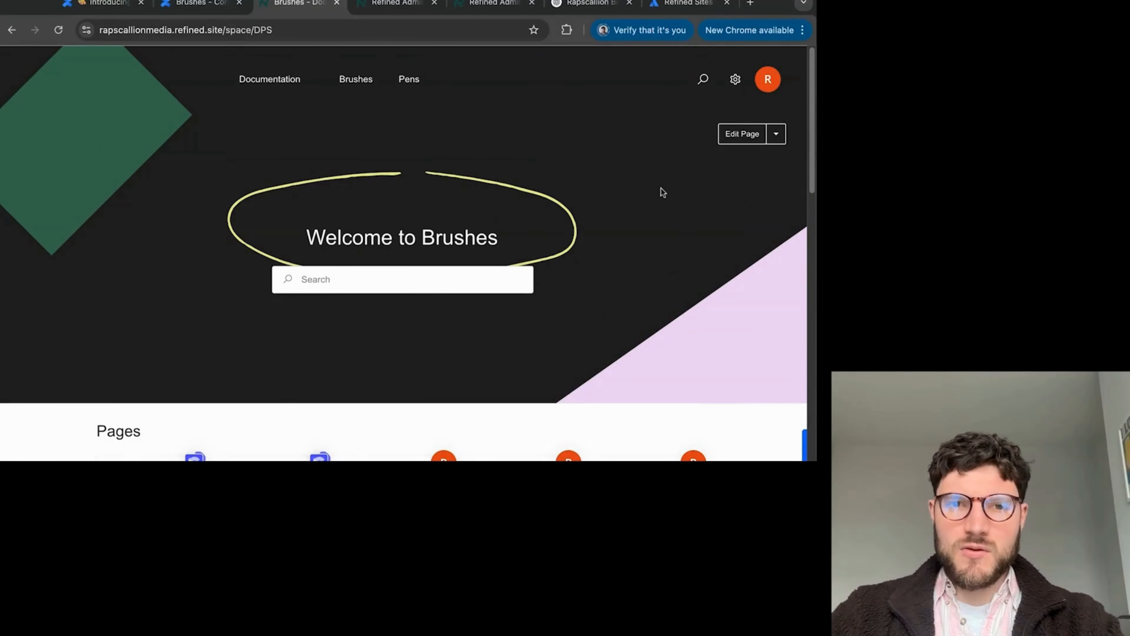
pyautogui.click(193, 5)
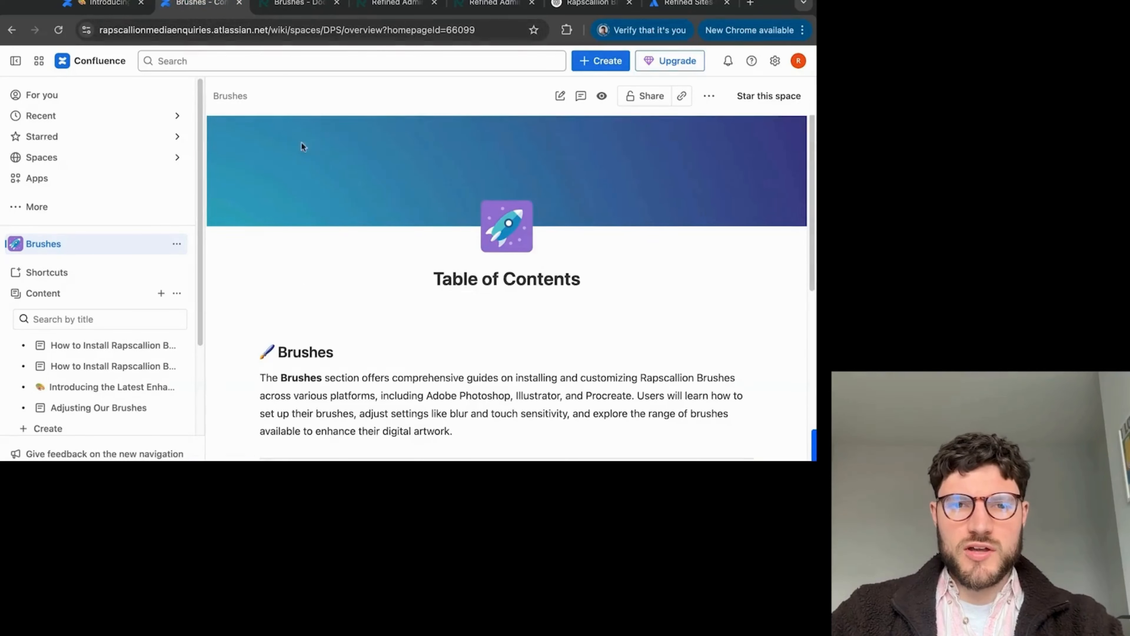
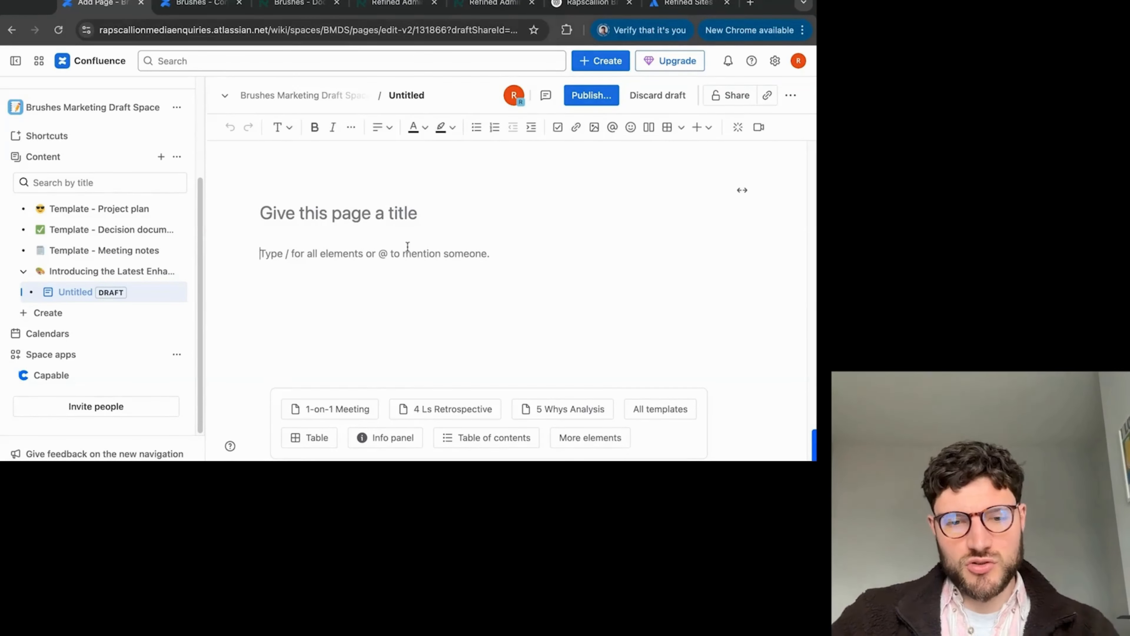
# - Paste the copied competition announcement as the body of the untitled child page in the Brushes Marketing Draft Space
pyautogui.press('super+v')
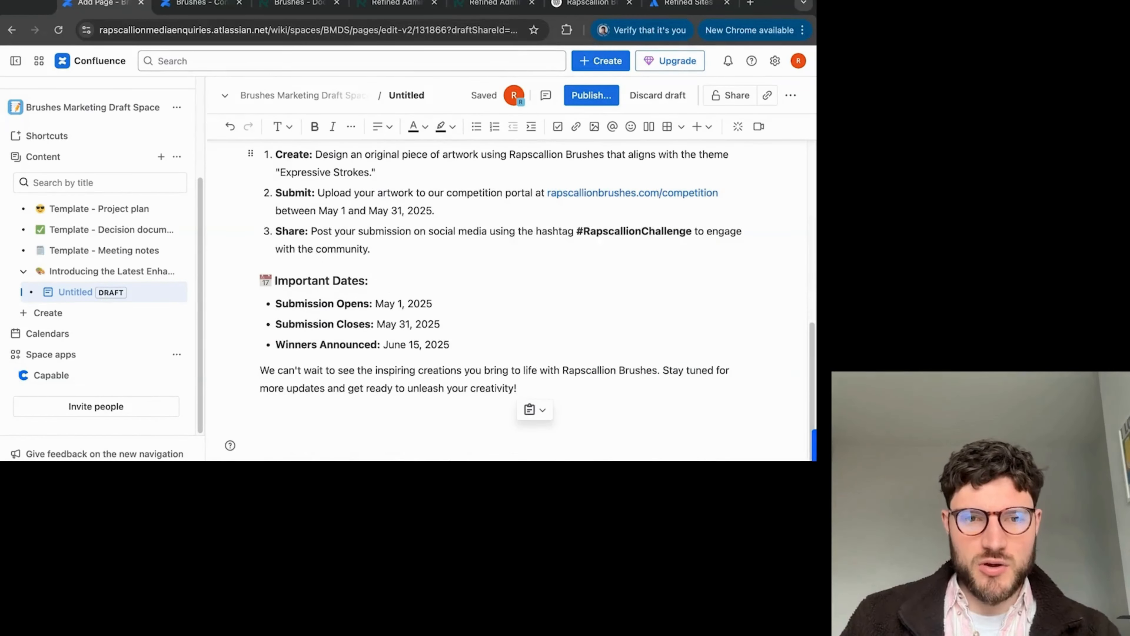
pyautogui.scroll(2, 450, 294)
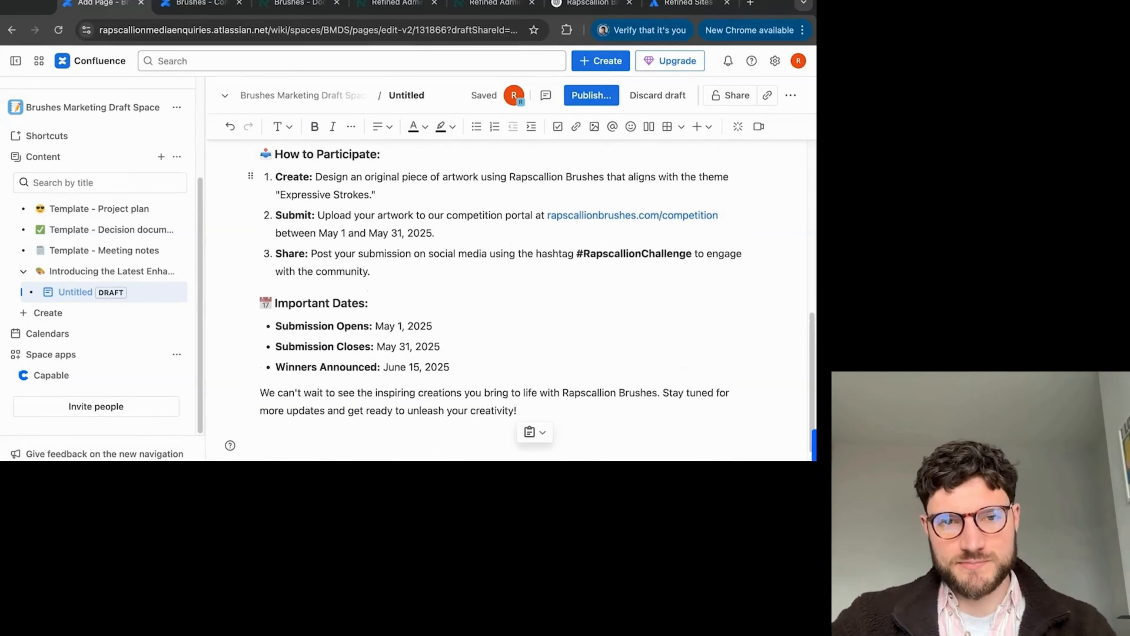
pyautogui.click(460, 297)
pyautogui.scroll(5, 460, 298)
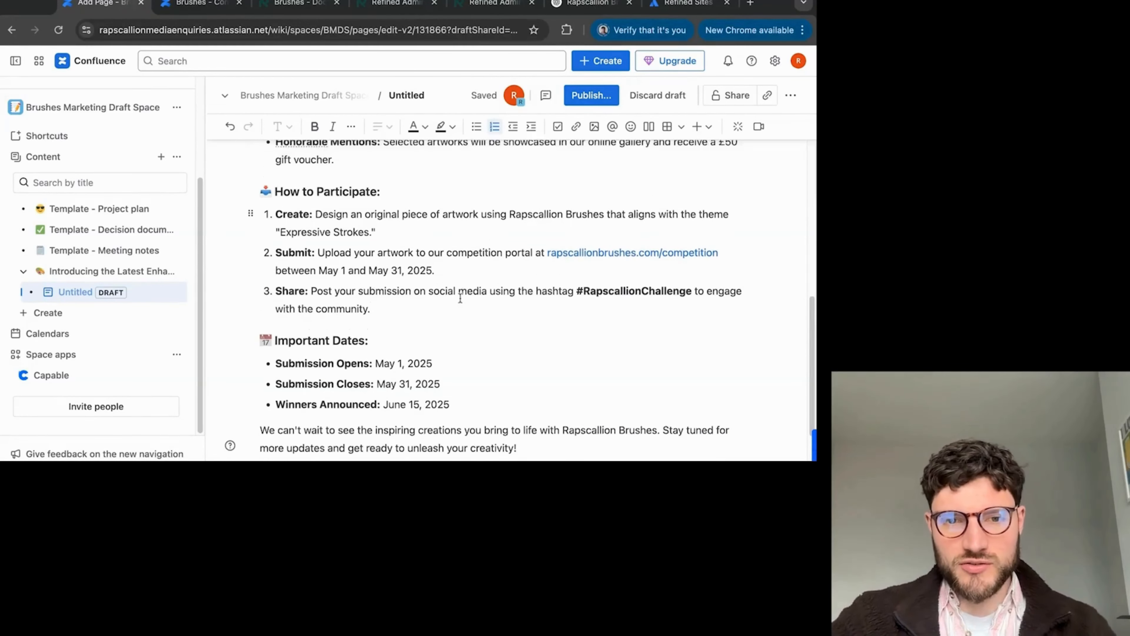
# - Copy the heading "Announcing the Rapscallion Brushes Creative Challenge" from the ChatGPT conversation and paste it as the Confluence draft's title
pyautogui.click(599, 4)
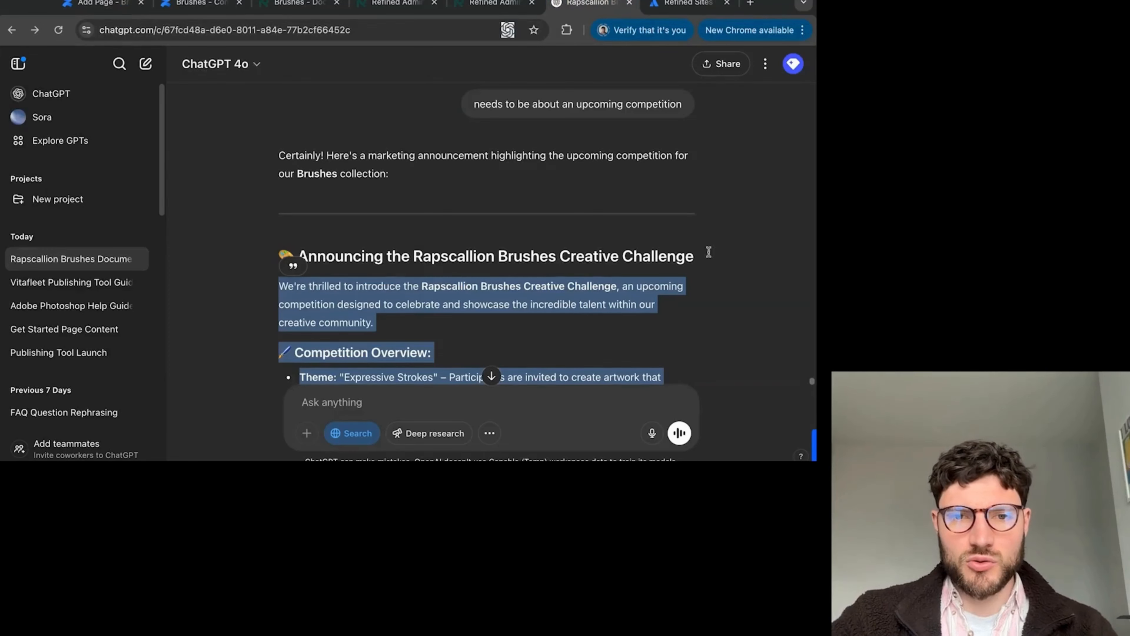
pyautogui.moveTo(745, 247); pyautogui.dragTo(281, 257)
pyautogui.press('super+c')
pyautogui.click(105, 4)
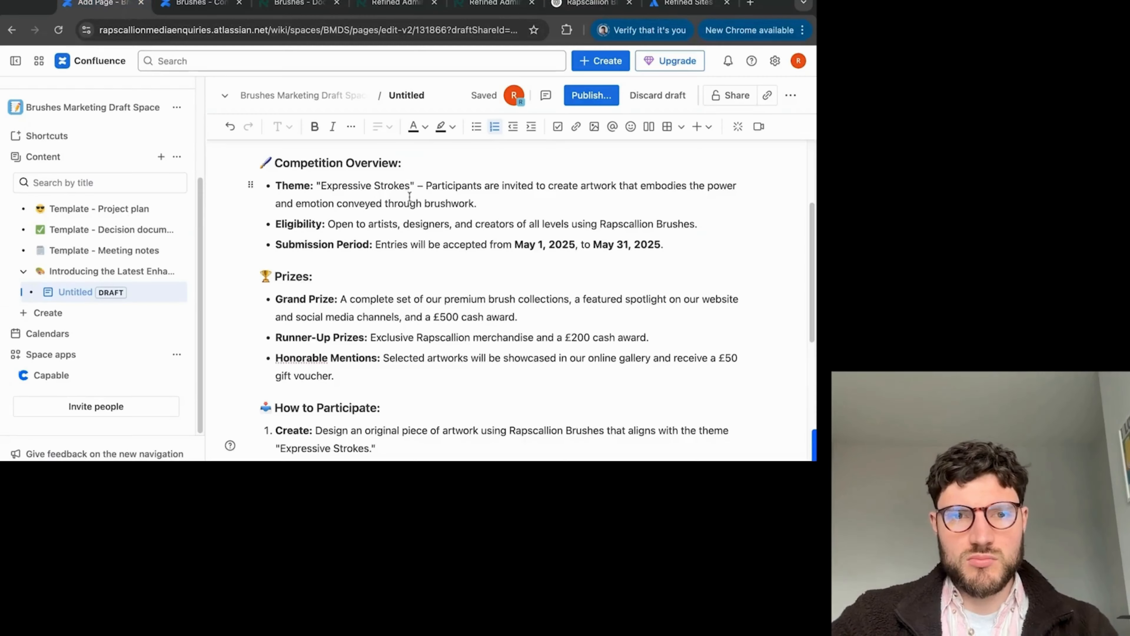
pyautogui.scroll(3, 465, 196)
pyautogui.click(393, 207)
pyautogui.press('super+v')
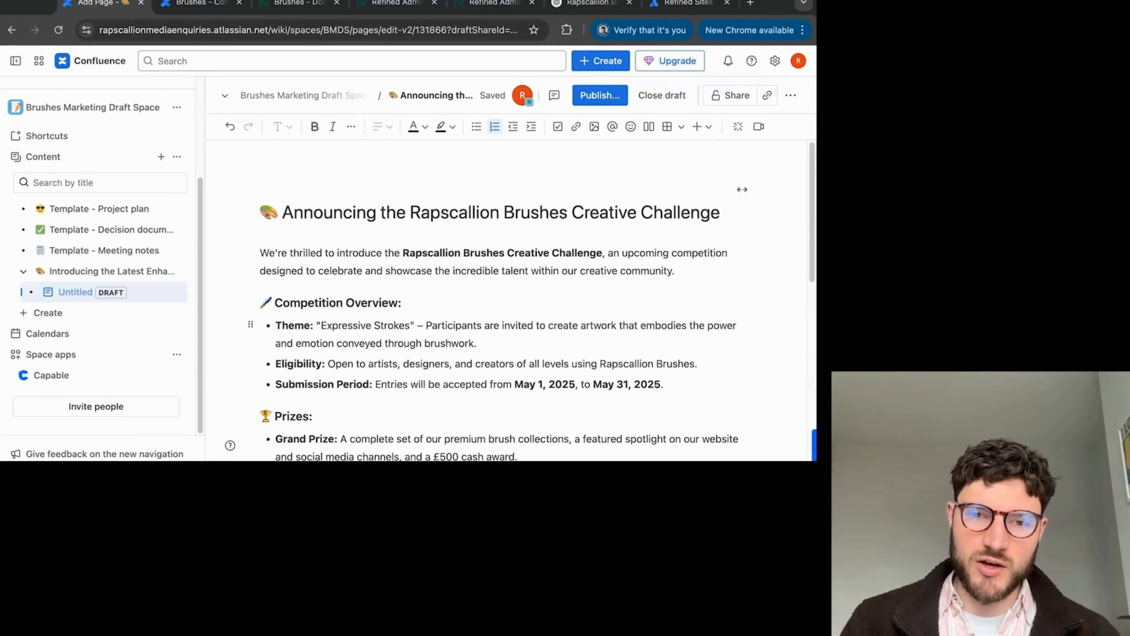
# - Review the competition overview, prizes, participation steps and dates in the draft, and publish the page in its marketing draft space
pyautogui.click(580, 326)
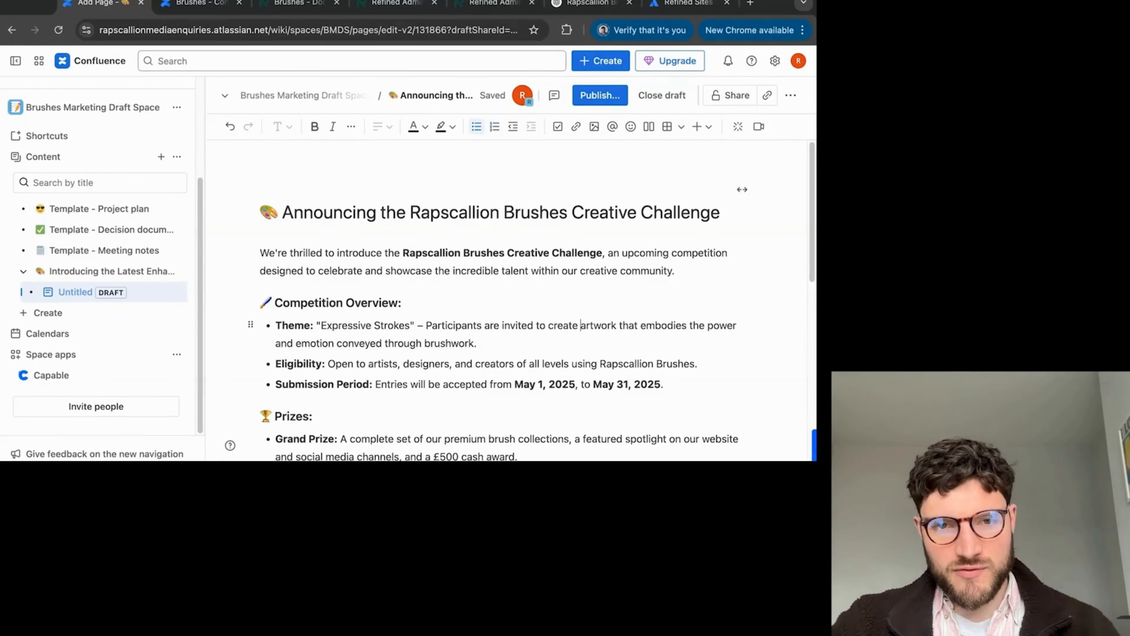
pyautogui.scroll(-3, 601, 293)
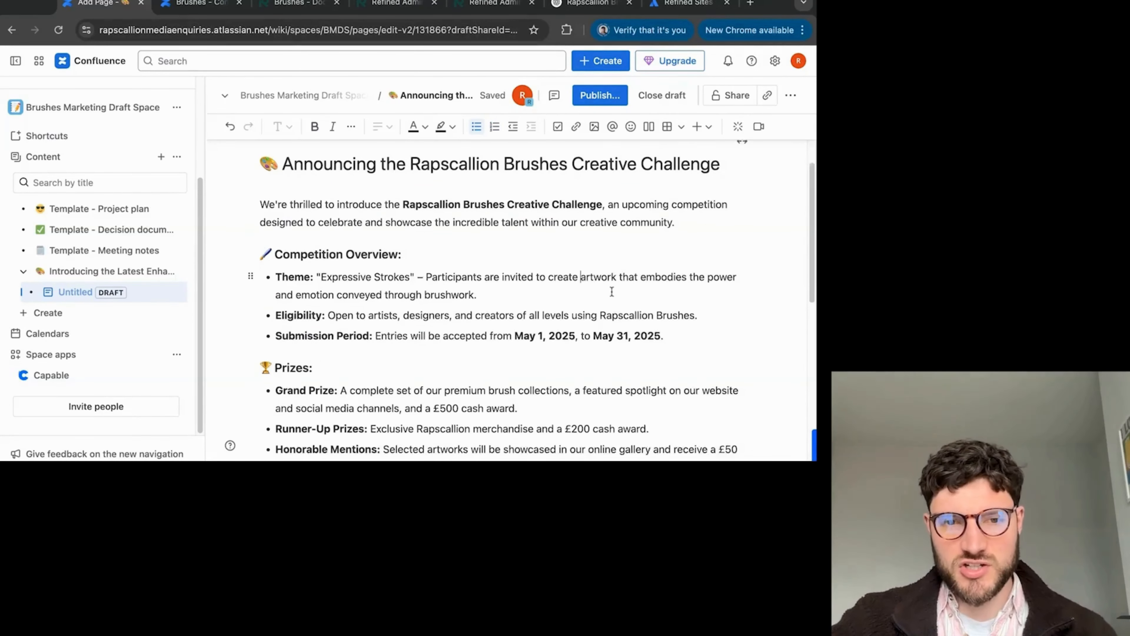
pyautogui.click(387, 314)
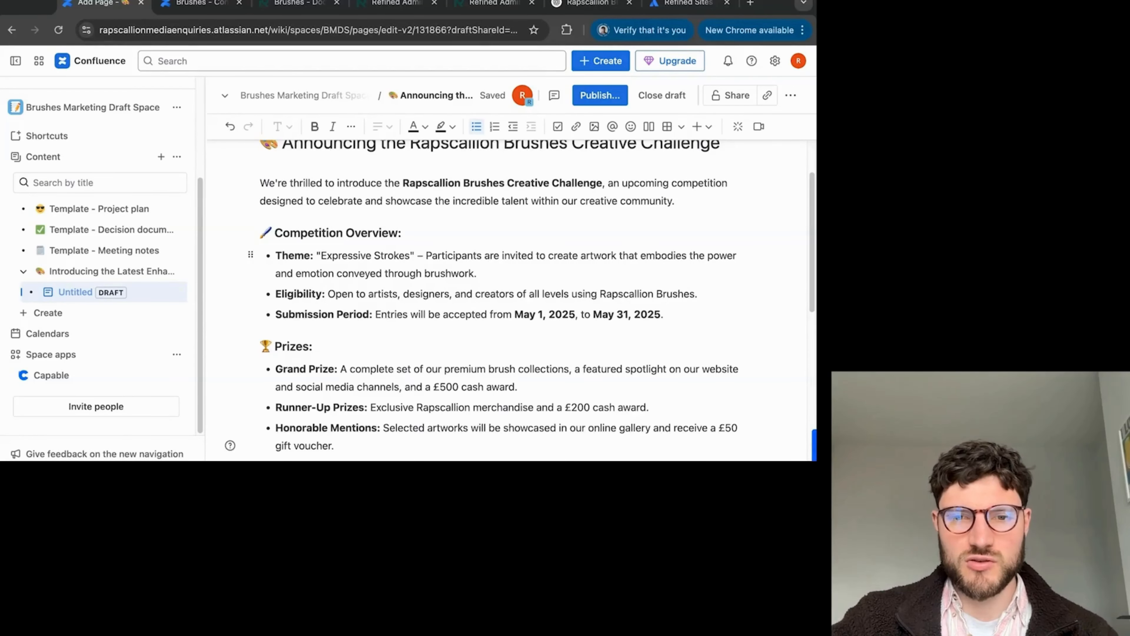
pyautogui.scroll(-2, 694, 333)
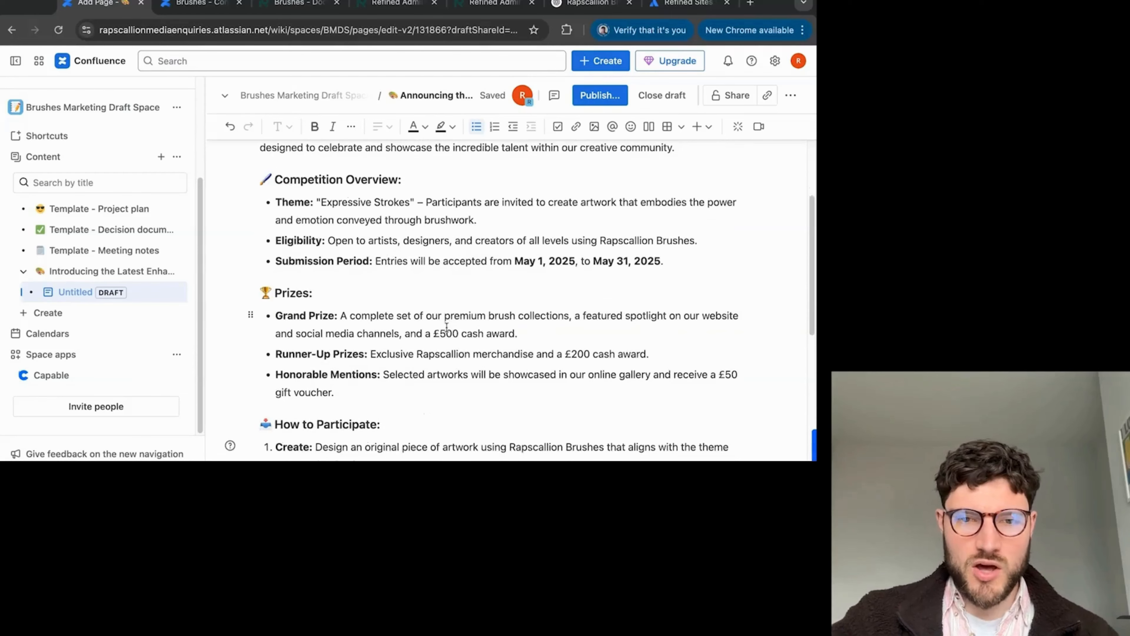
pyautogui.scroll(-1, 619, 354)
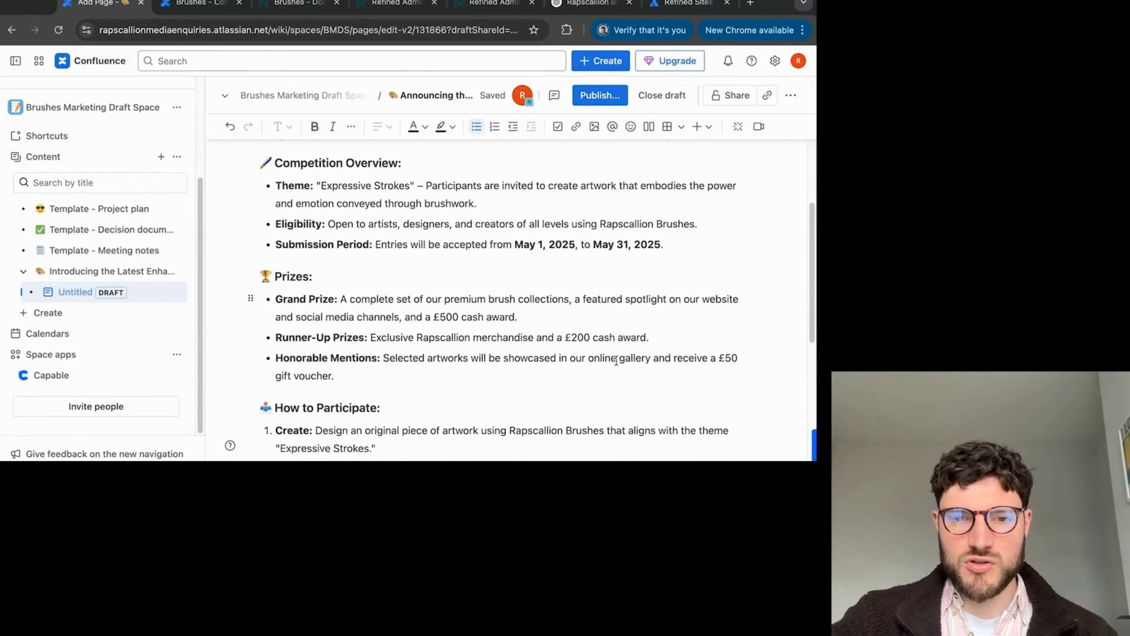
pyautogui.scroll(-4, 616, 361)
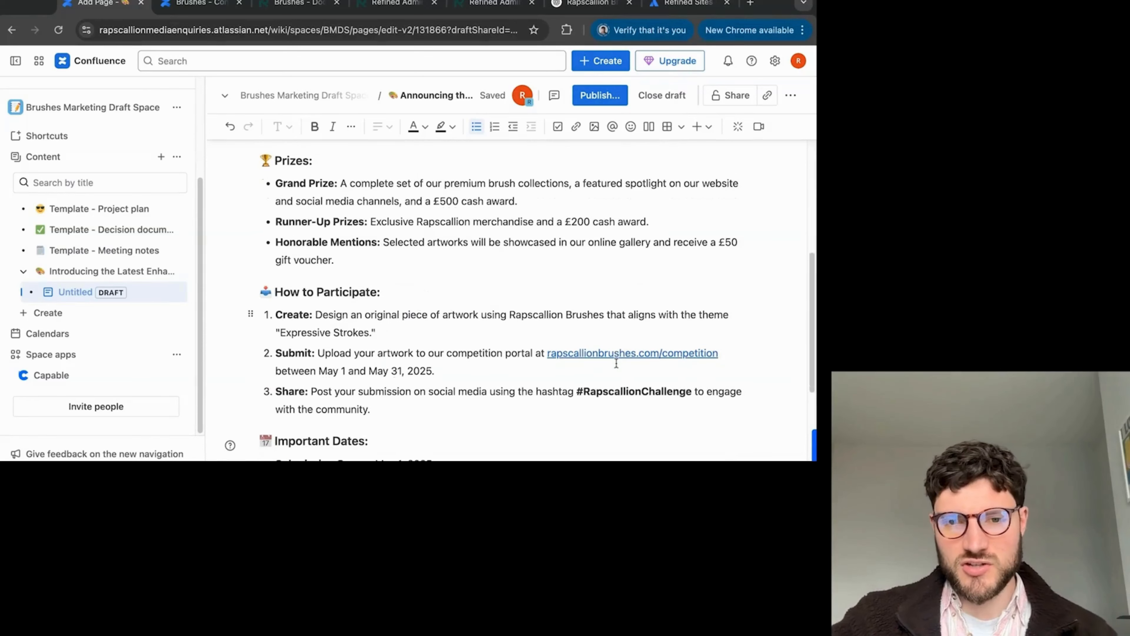
pyautogui.scroll(-4, 458, 377)
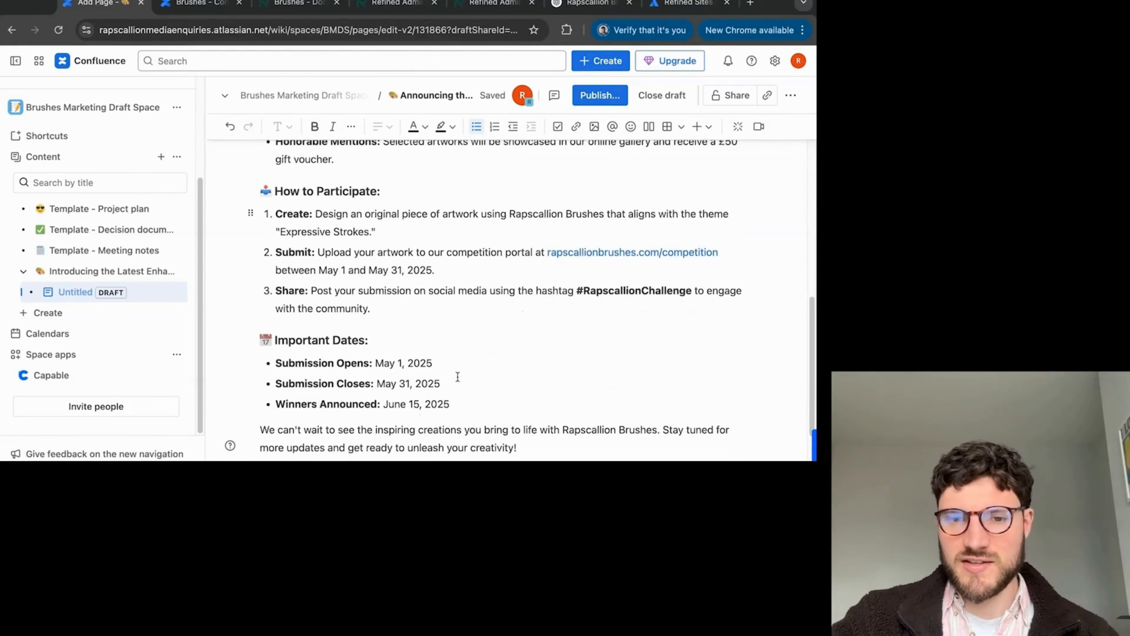
pyautogui.scroll(6, 458, 376)
pyautogui.scroll(7, 458, 374)
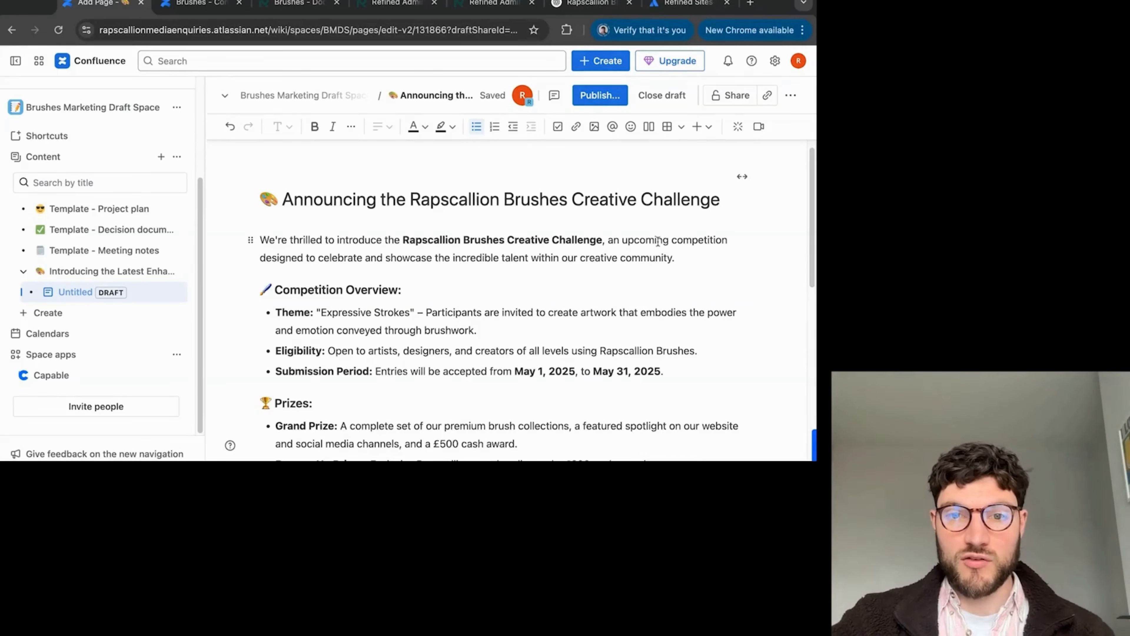
pyautogui.click(601, 97)
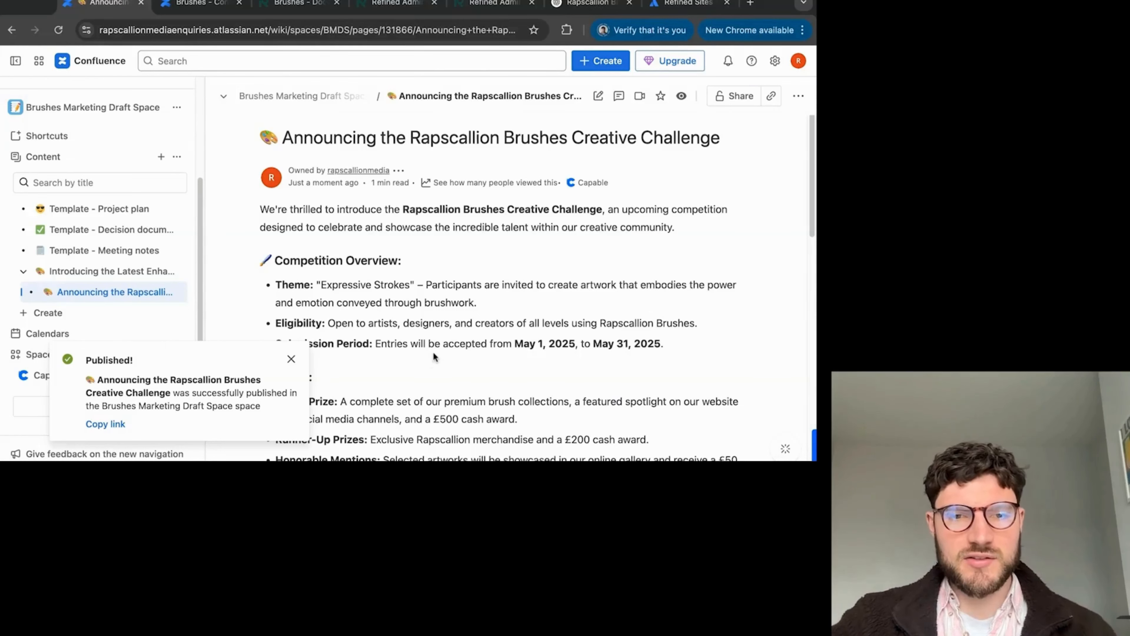
# - Check the Creative Challenge page's publishing status and target space in Capable's Publishing capability
pyautogui.click(580, 187)
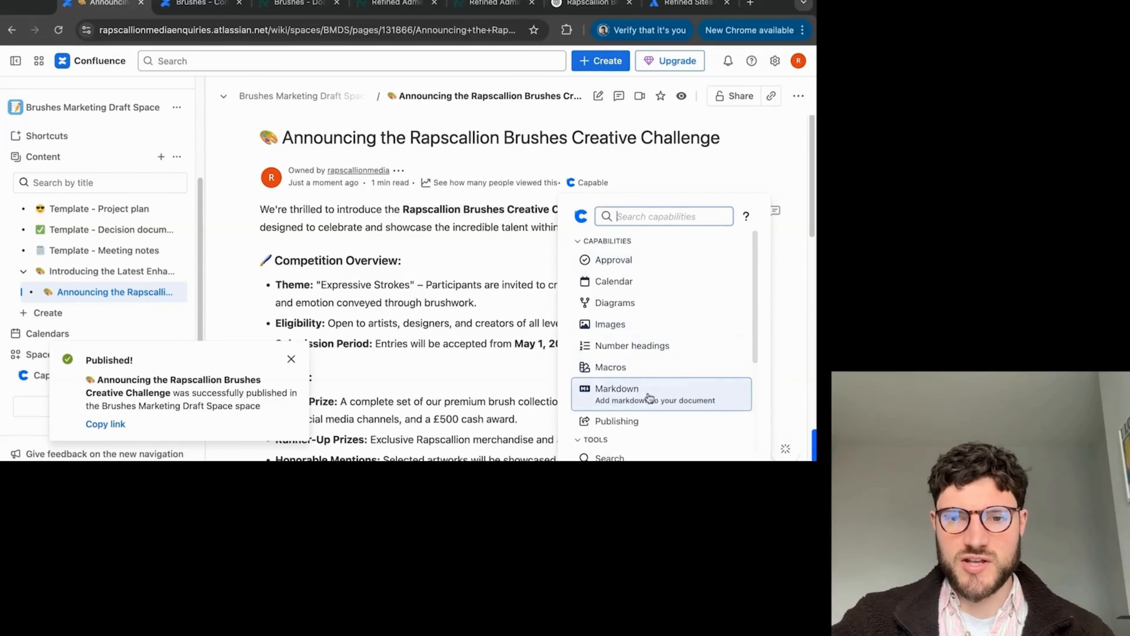
pyautogui.click(641, 412)
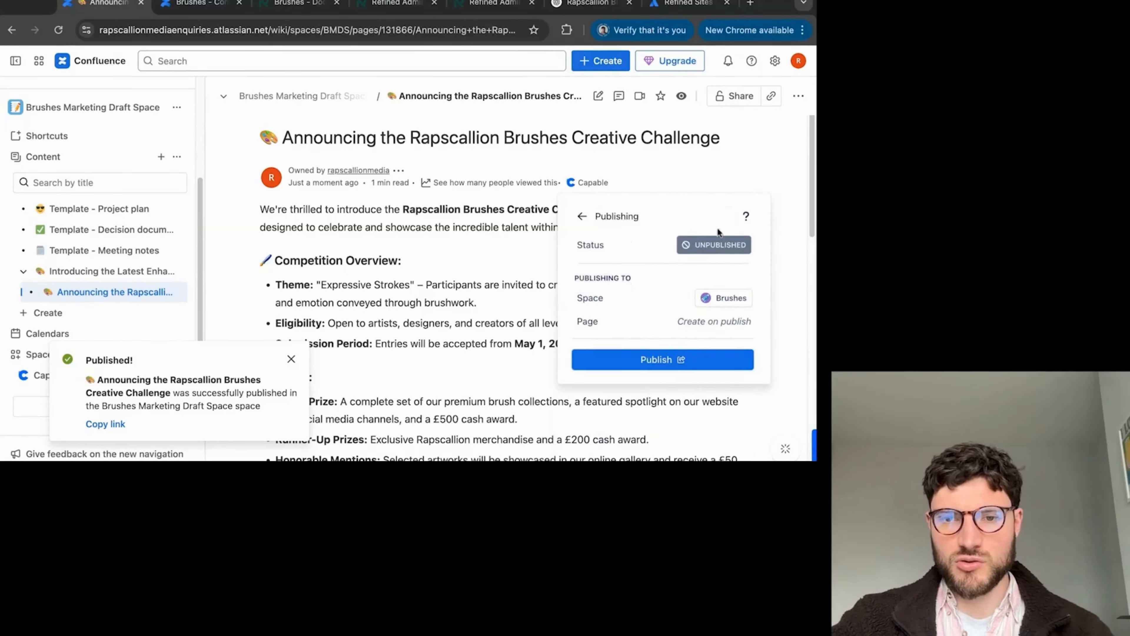
pyautogui.click(582, 216)
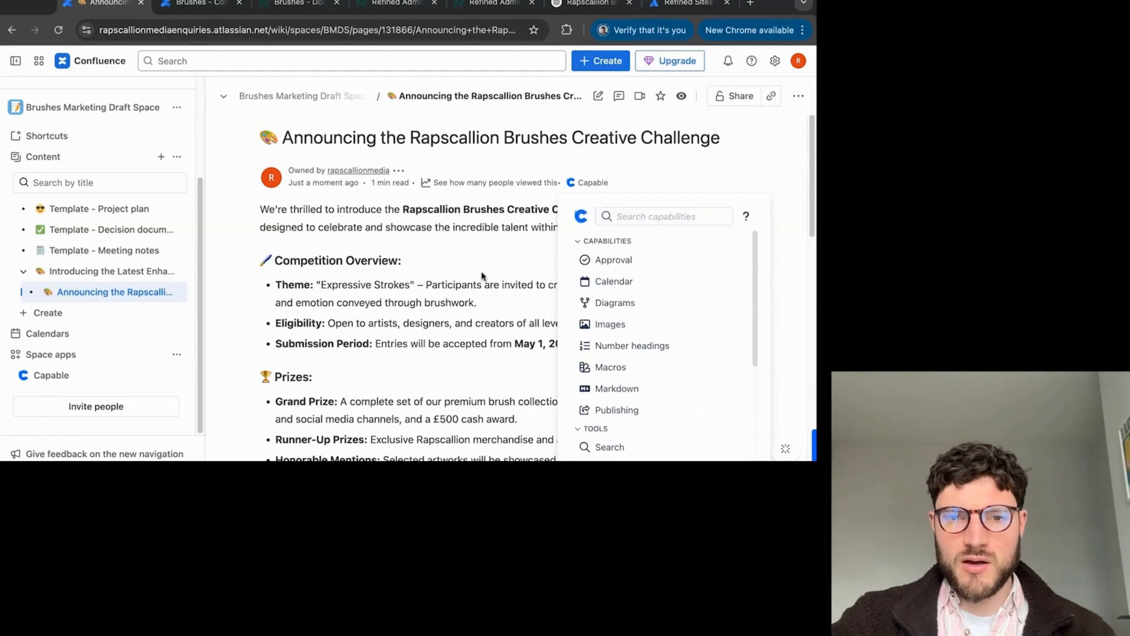
pyautogui.click(541, 251)
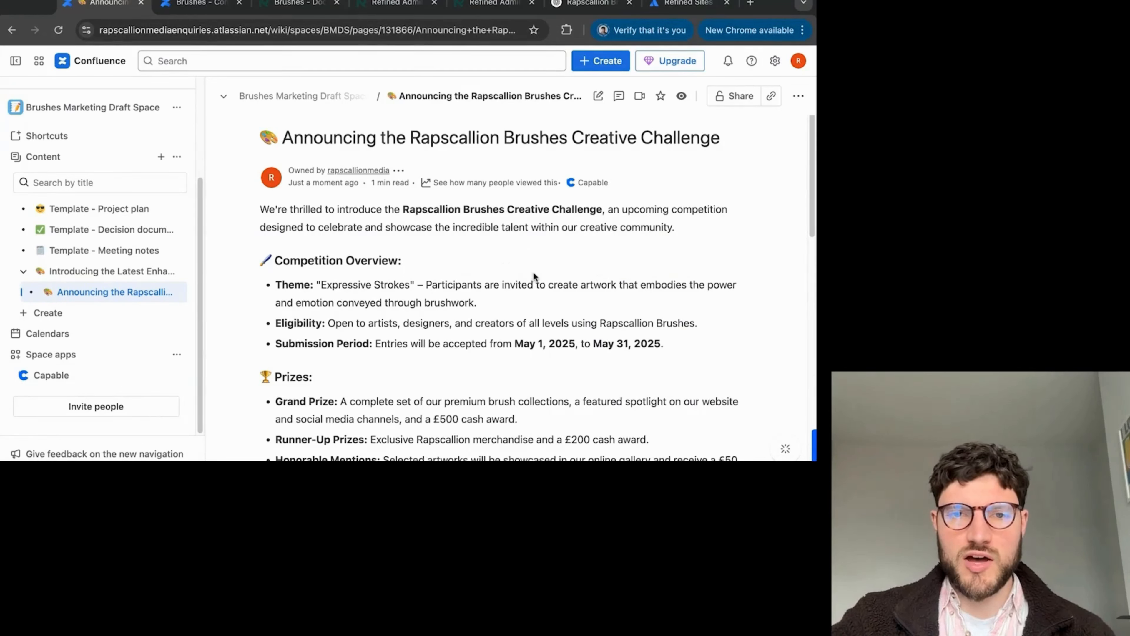
# - Send an approval request for the Creative Challenge page to the listed recent user with Capable's Approval capability, and reload the page
pyautogui.click(604, 185)
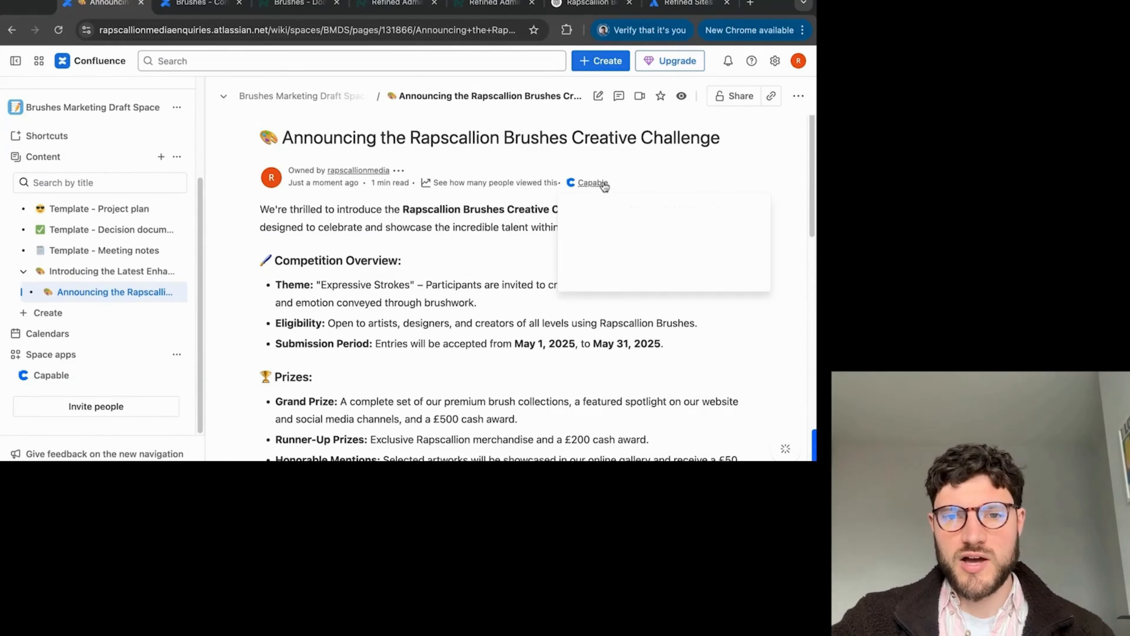
pyautogui.click(633, 267)
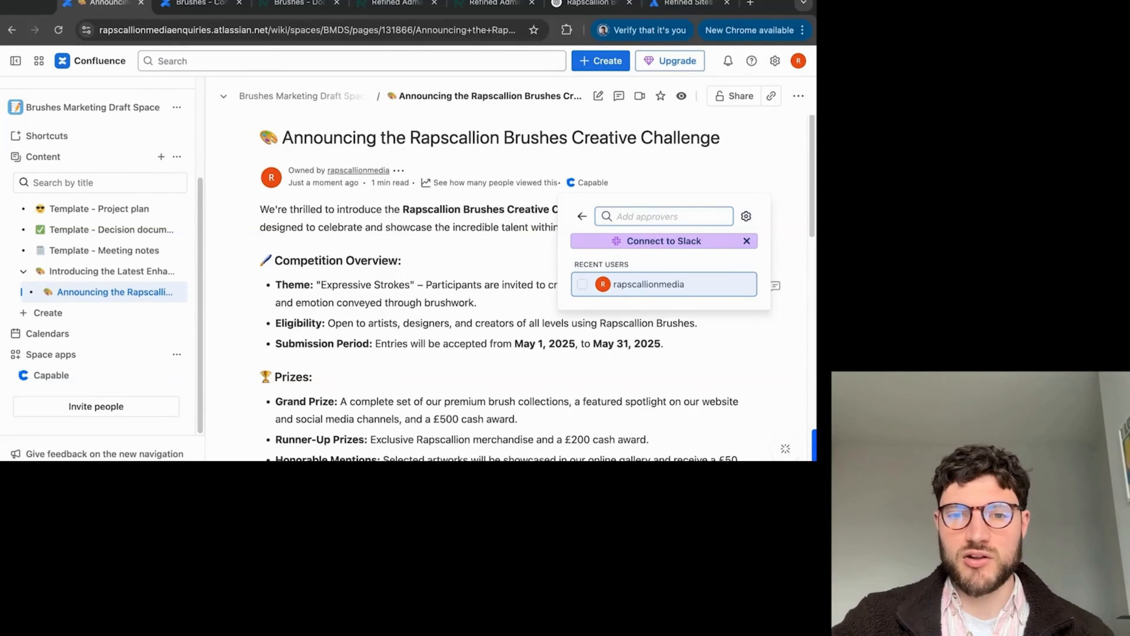
pyautogui.click(720, 284)
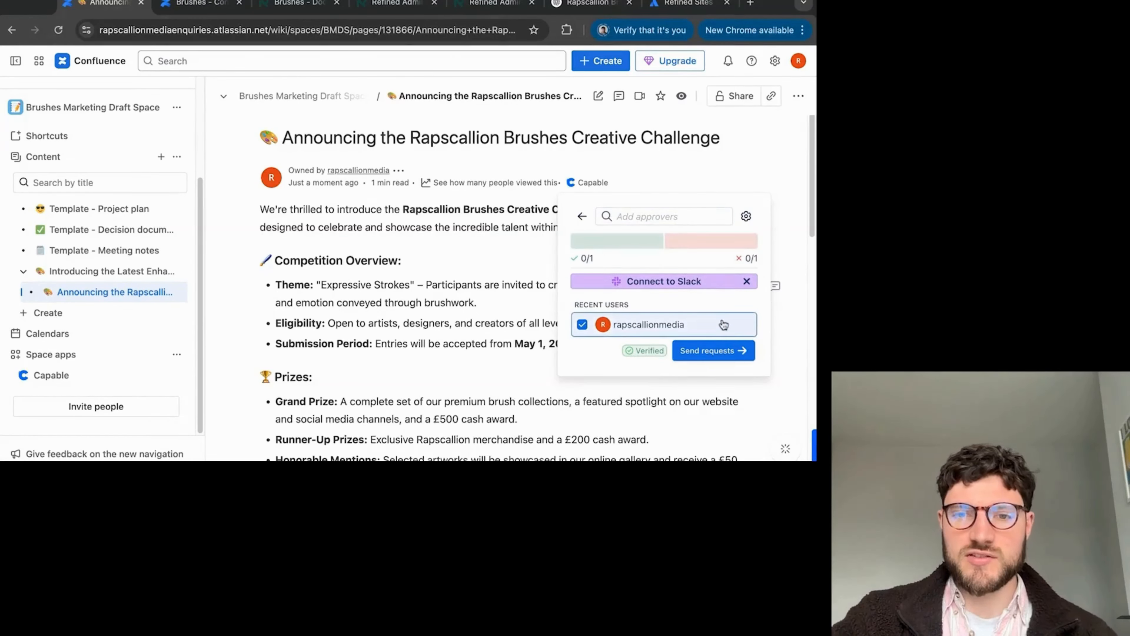
pyautogui.click(733, 356)
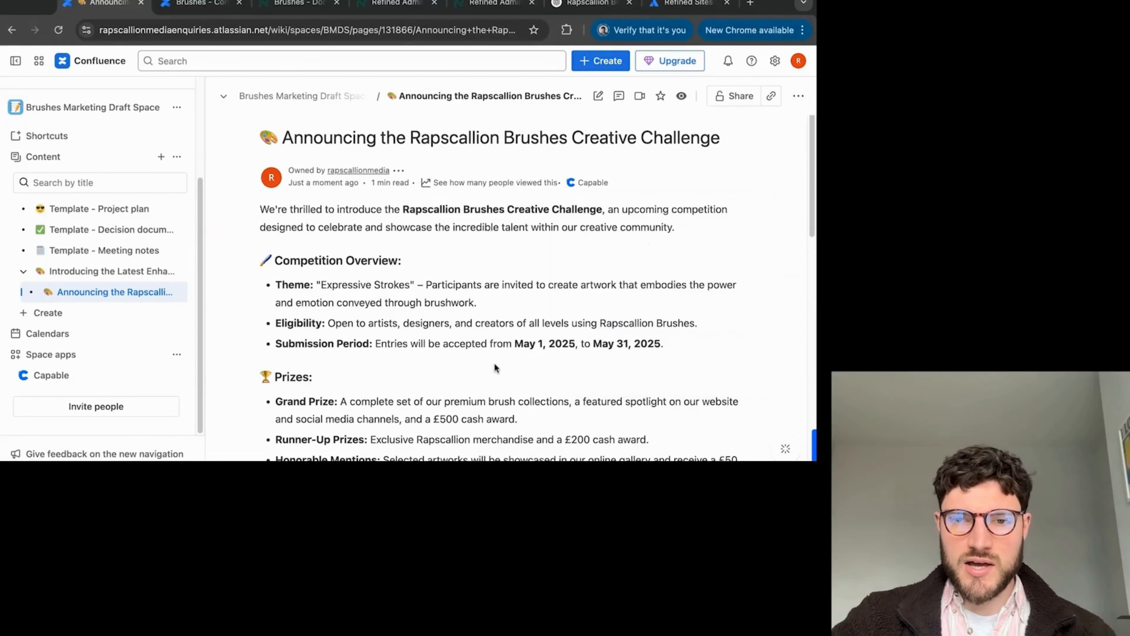
pyautogui.click(410, 30)
pyautogui.press('Return')
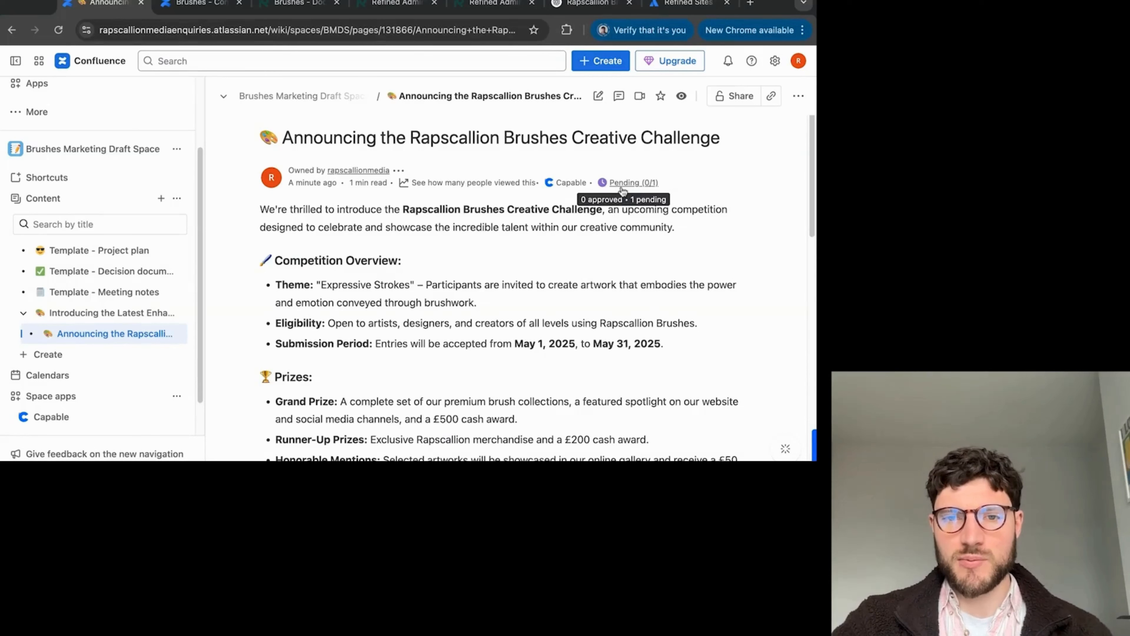
# - Respond to the pending approval request with the comment "good", approve the page, and reload it
pyautogui.click(622, 189)
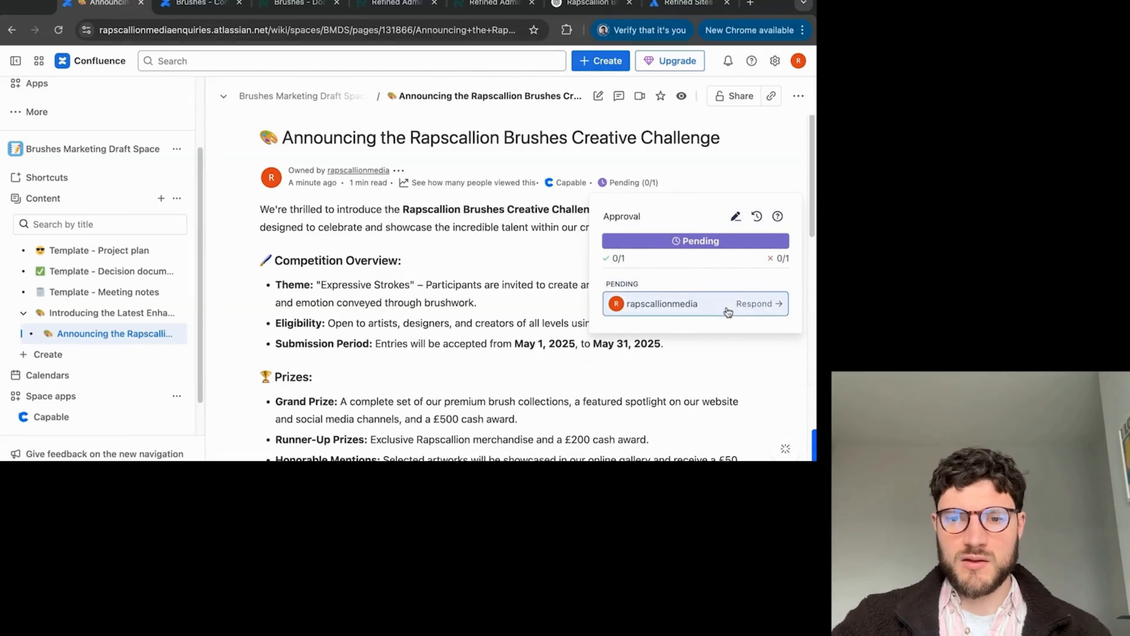
pyautogui.click(729, 311)
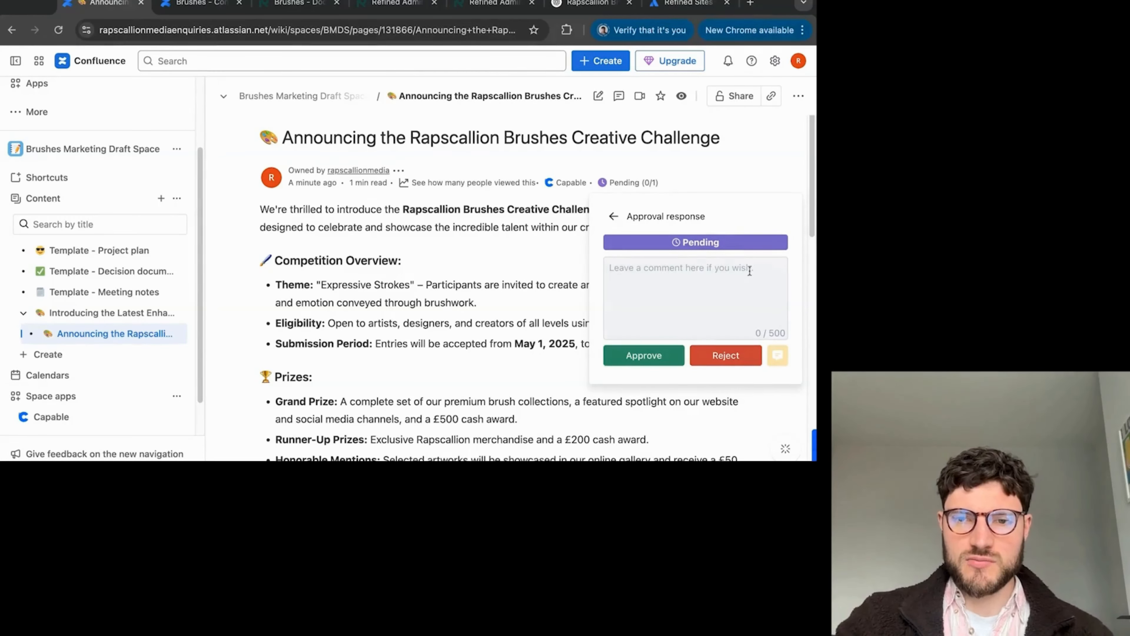
pyautogui.click(681, 275)
pyautogui.write('good')
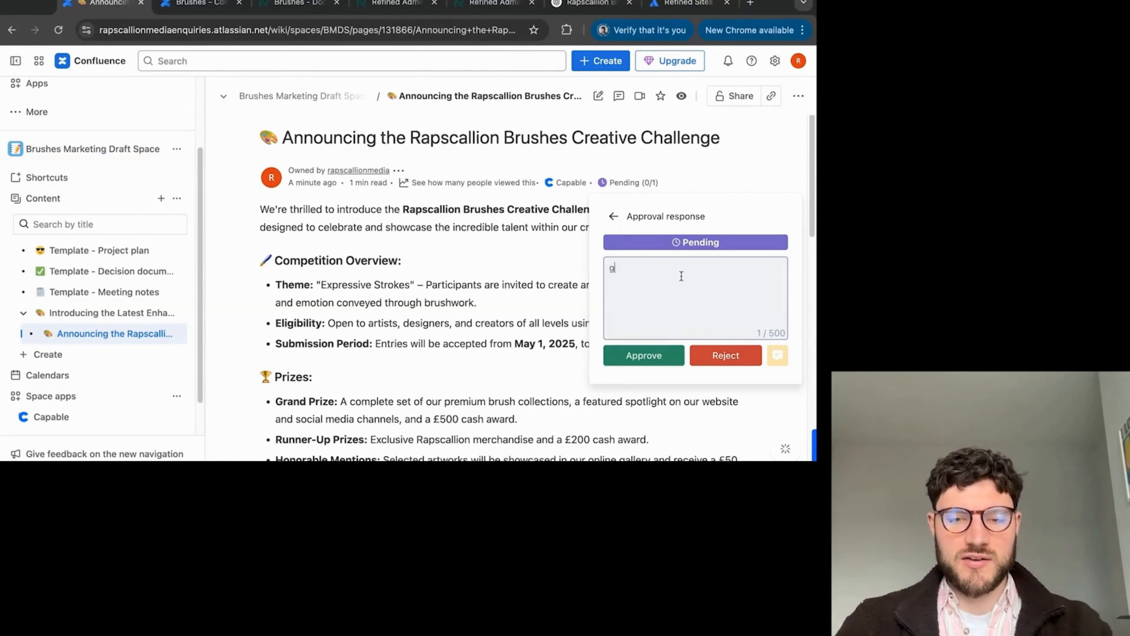
pyautogui.click(636, 358)
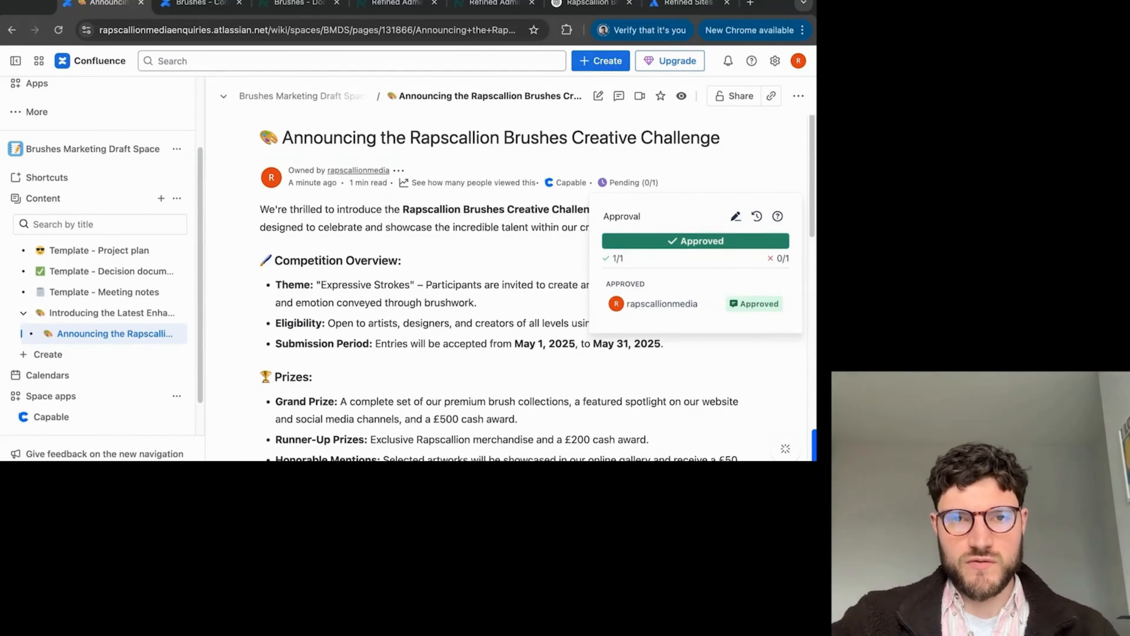
pyautogui.click(324, 30)
pyautogui.press('Return')
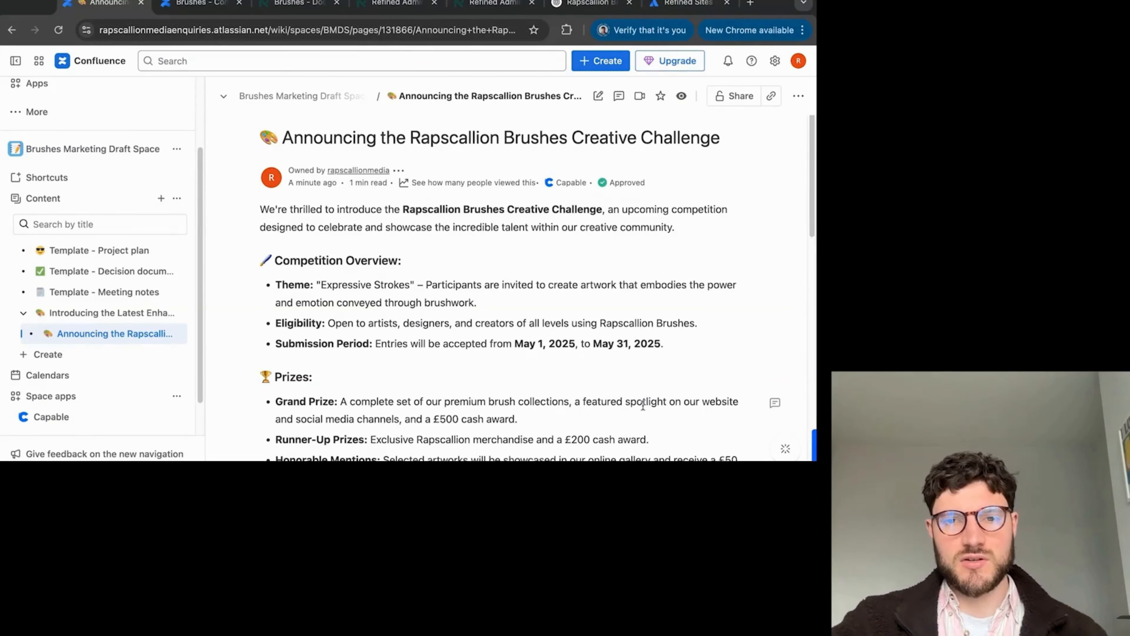
# - Examine the page's approval details and the Version 1 entry in its approval version history
pyautogui.click(632, 184)
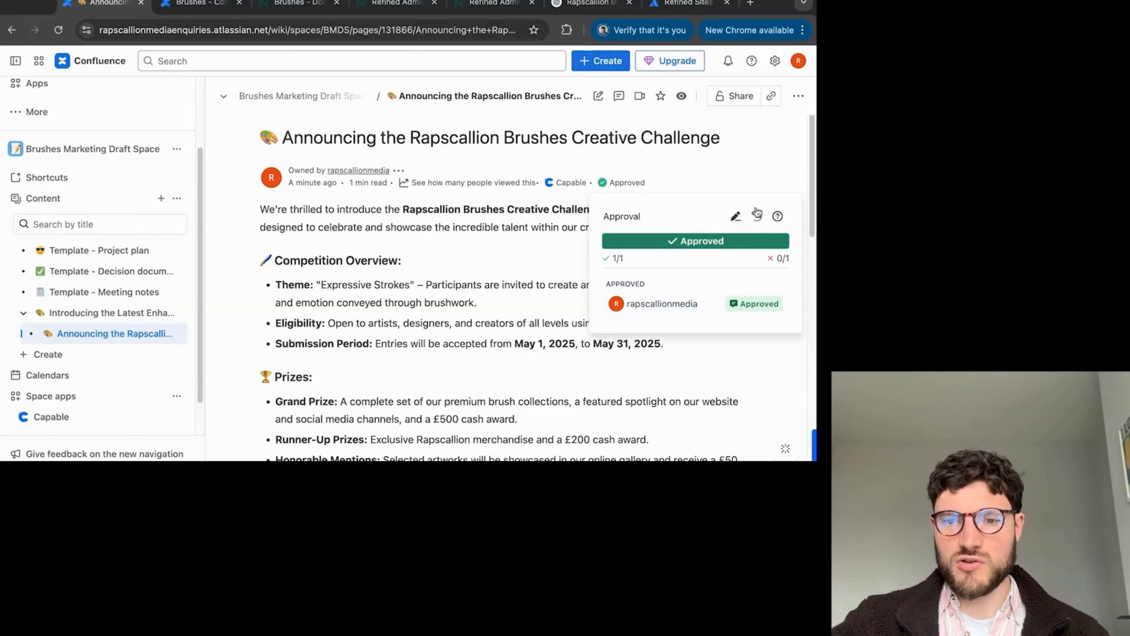
pyautogui.click(758, 217)
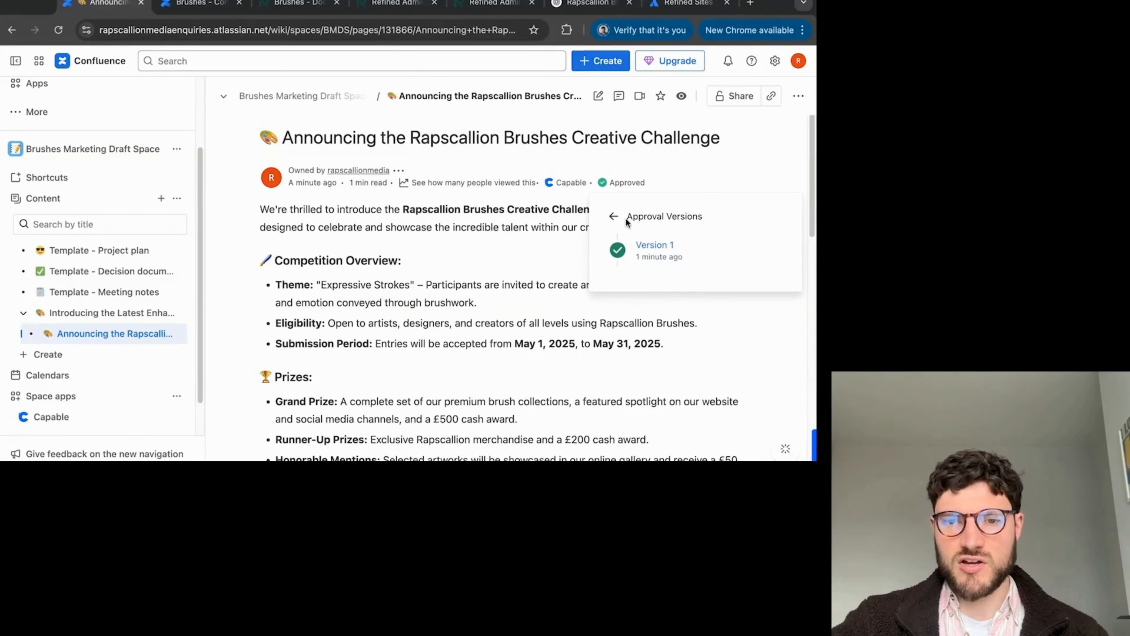
pyautogui.click(658, 257)
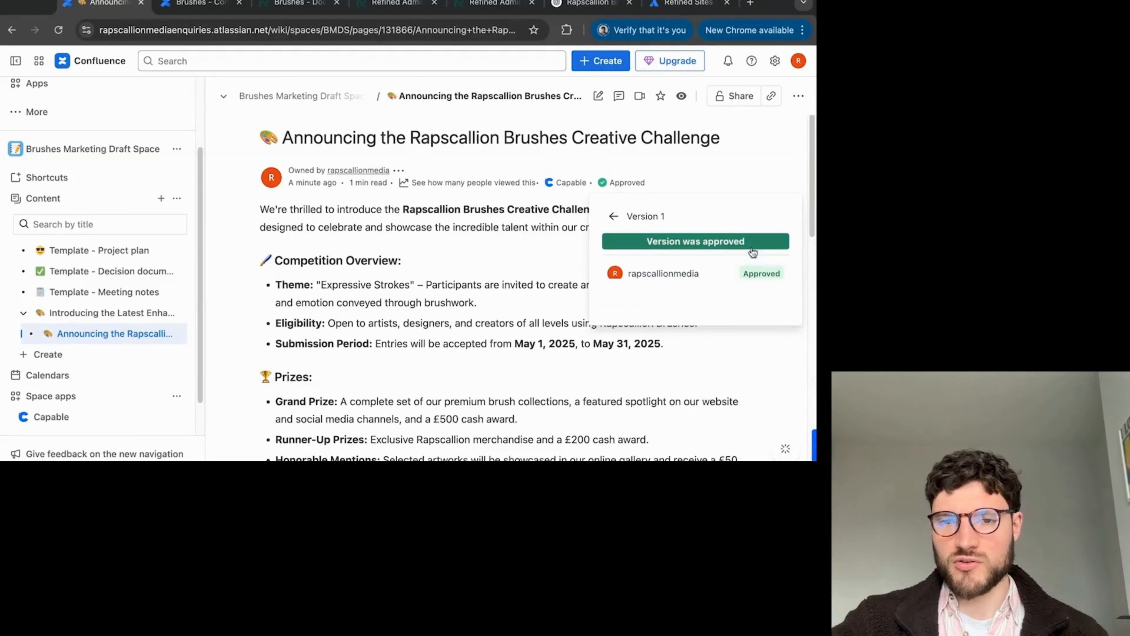
pyautogui.click(614, 218)
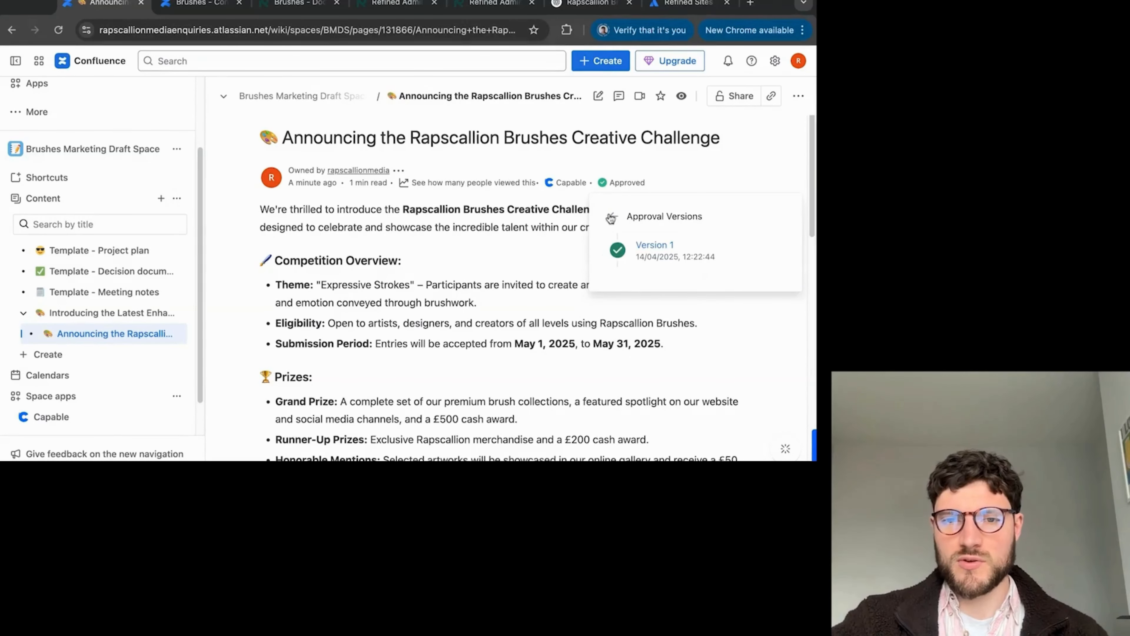
pyautogui.click(612, 217)
pyautogui.click(532, 276)
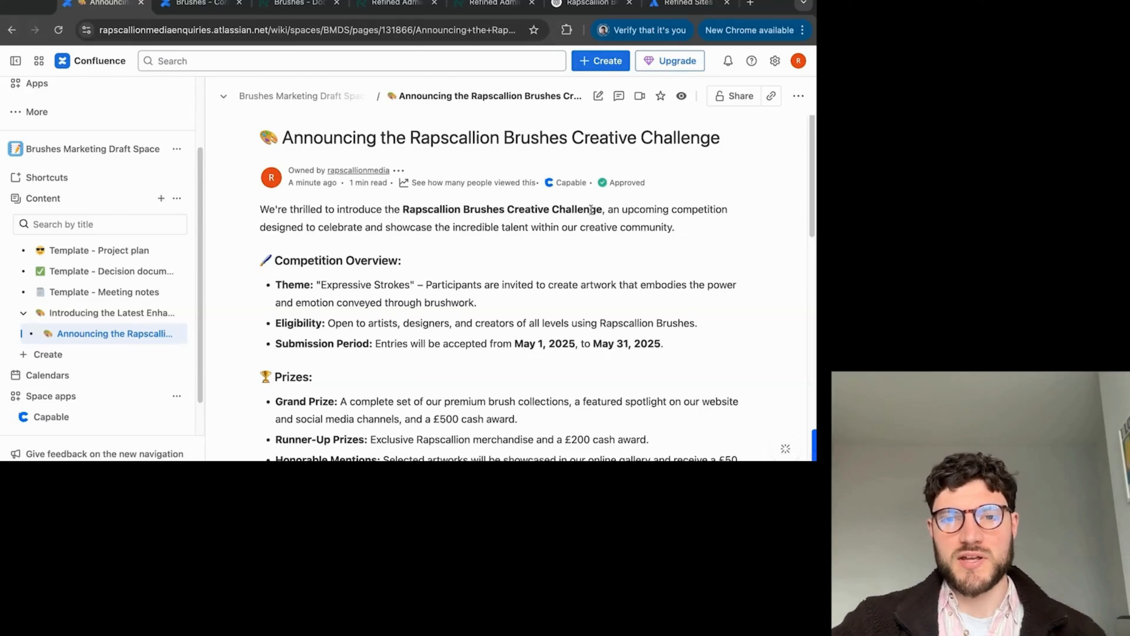
# - Browse the Capable capabilities and tools available for the approved Creative Challenge page
pyautogui.click(571, 184)
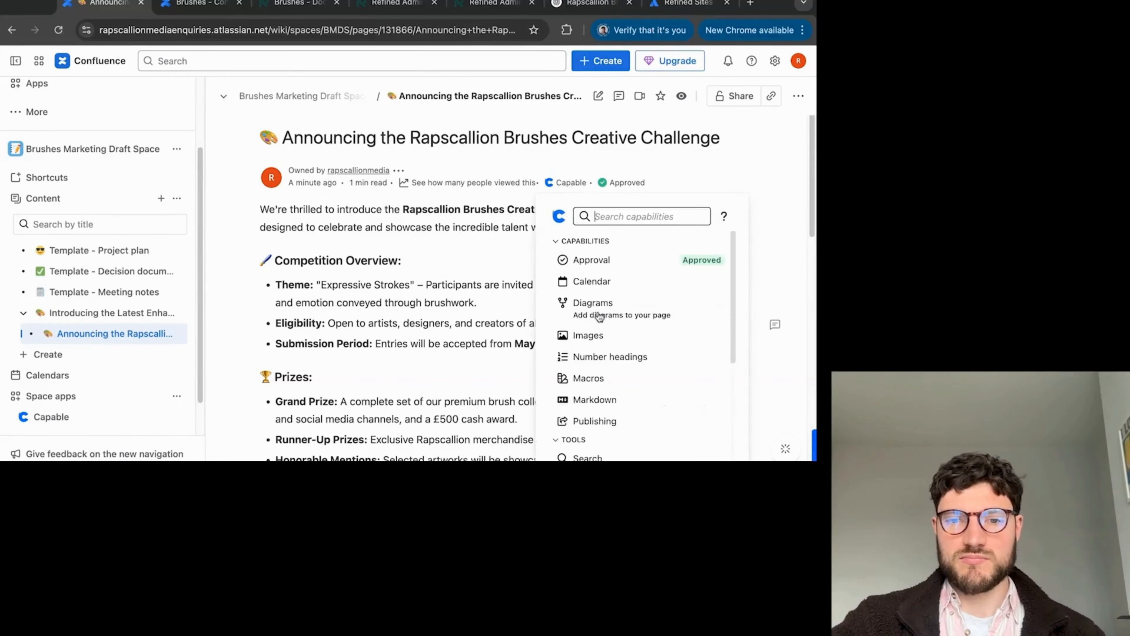
pyautogui.scroll(-3, 600, 318)
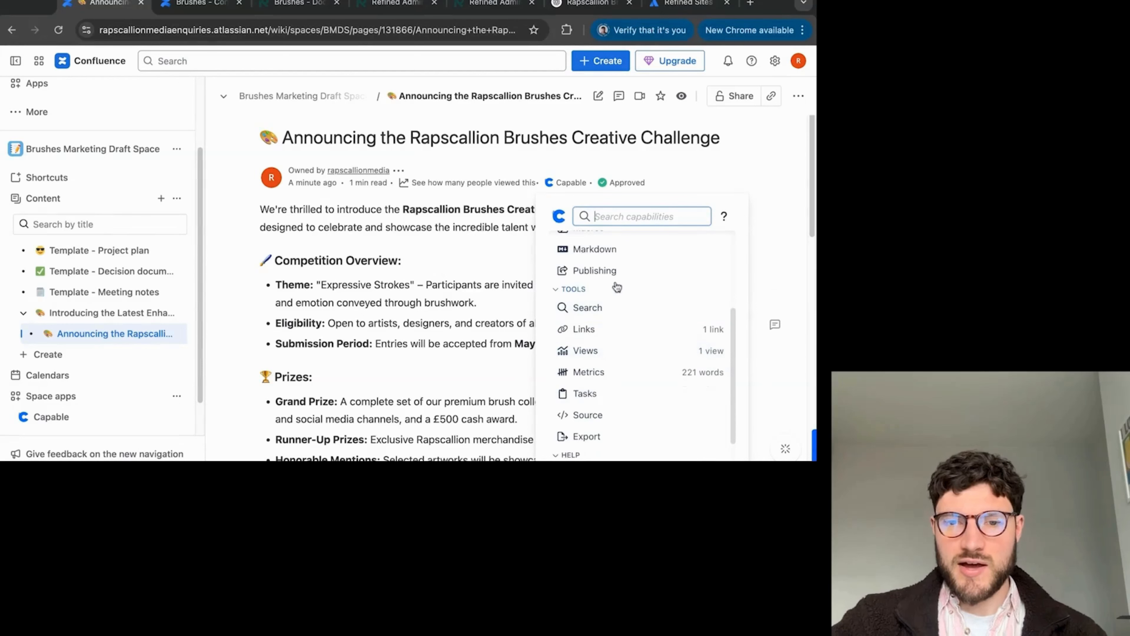
pyautogui.click(494, 277)
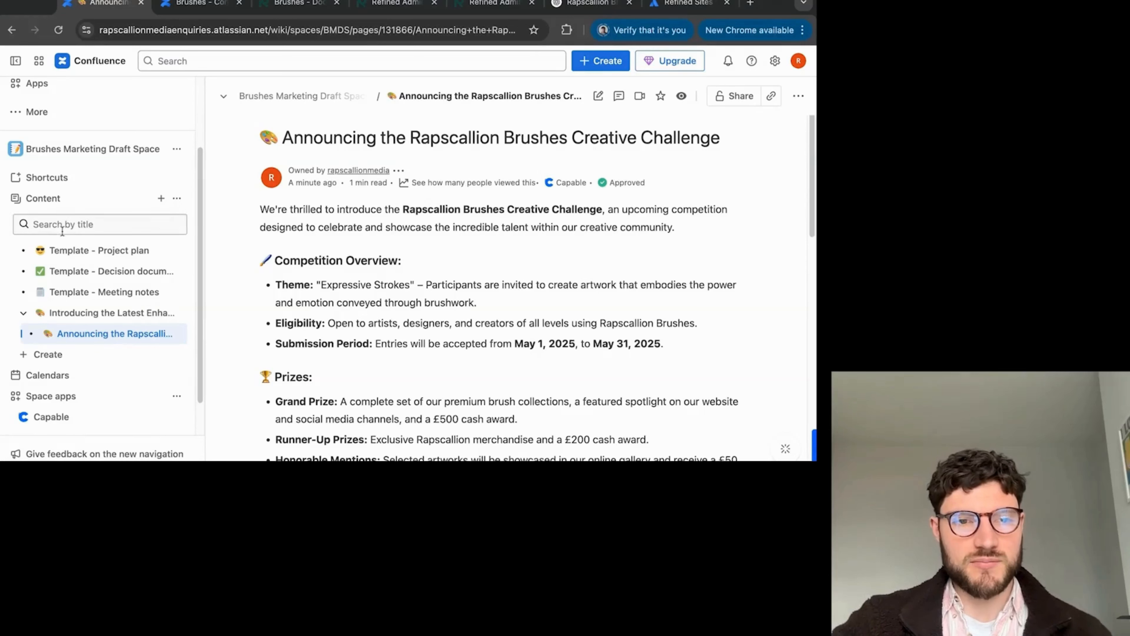
# - Open Capable's integration settings for the Brushes Marketing Draft Space and review the general space capability settings
pyautogui.scroll(3, 84, 262)
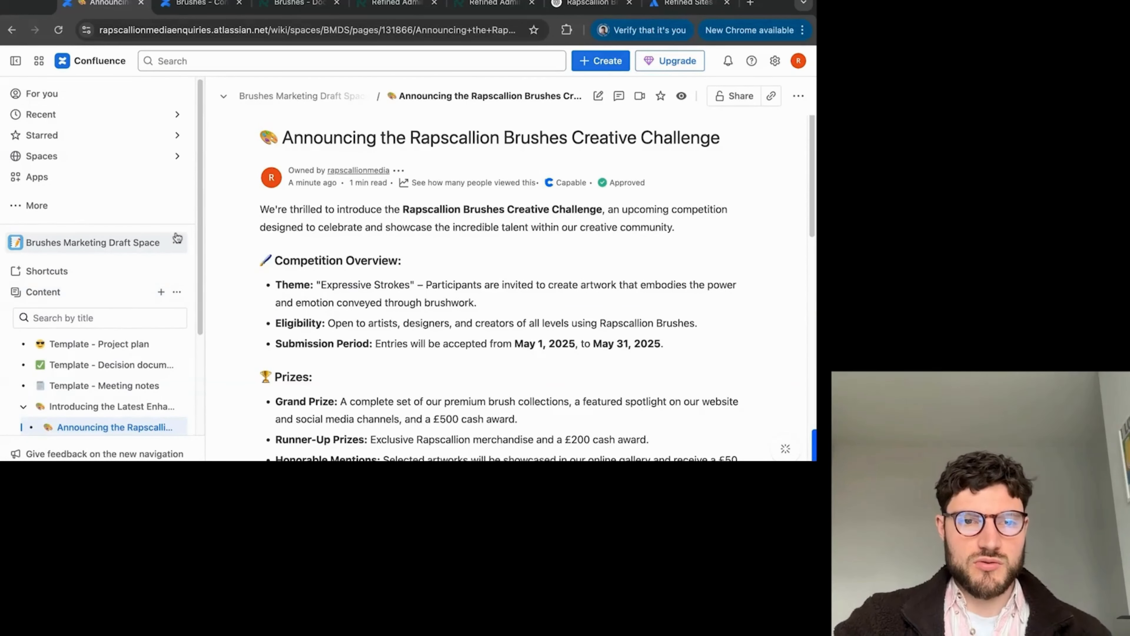
pyautogui.click(177, 242)
pyautogui.click(232, 333)
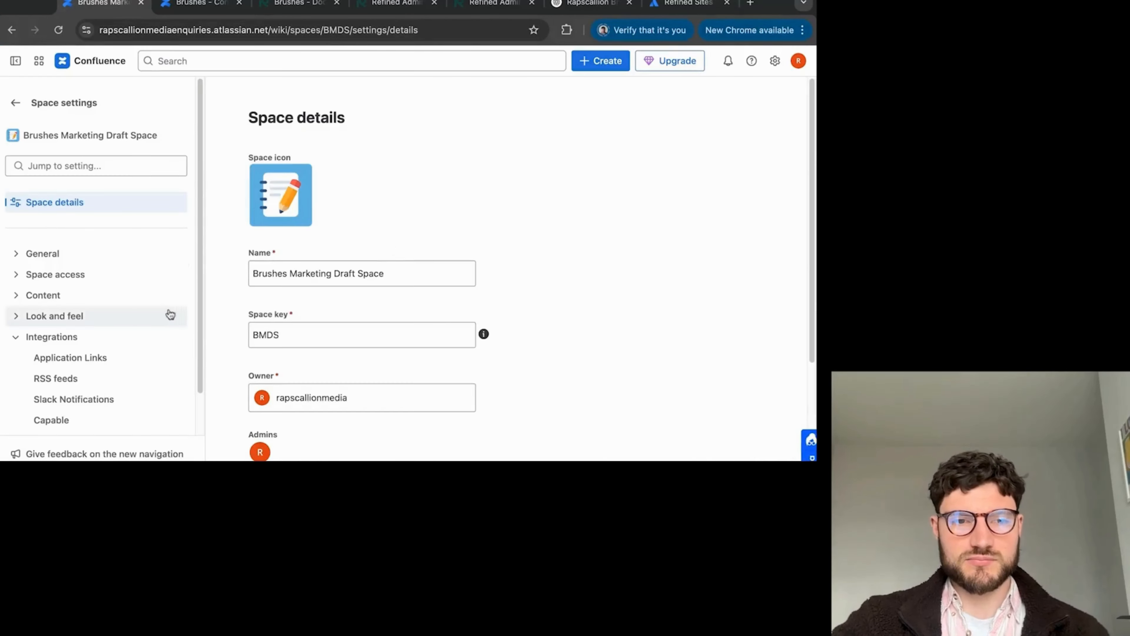
pyautogui.scroll(-2, 149, 336)
pyautogui.click(105, 375)
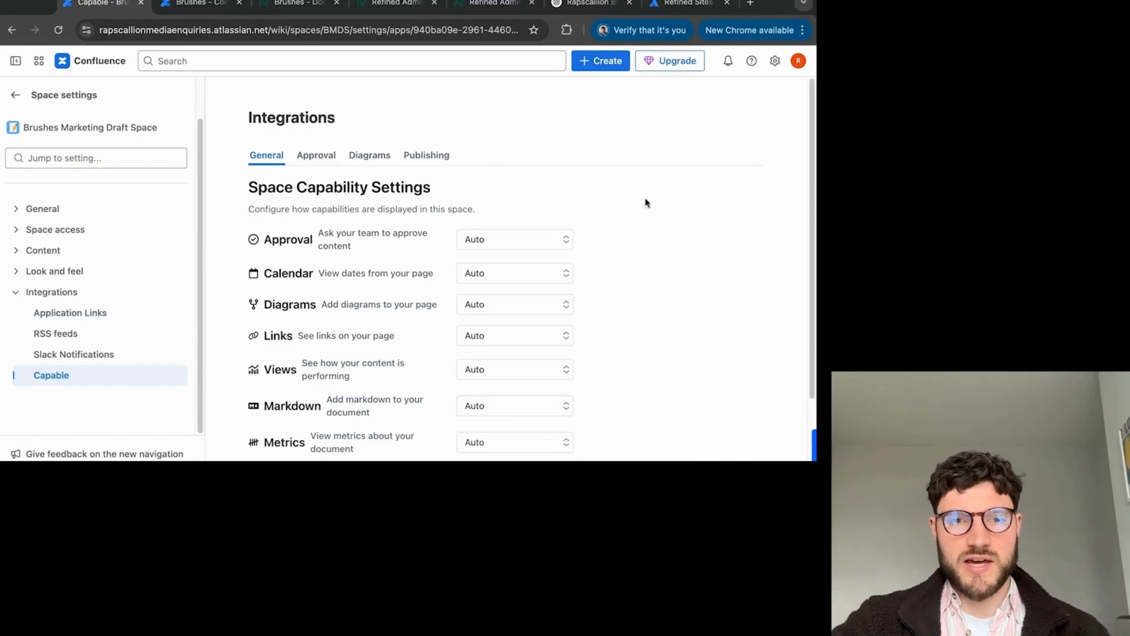
pyautogui.scroll(-2, 637, 220)
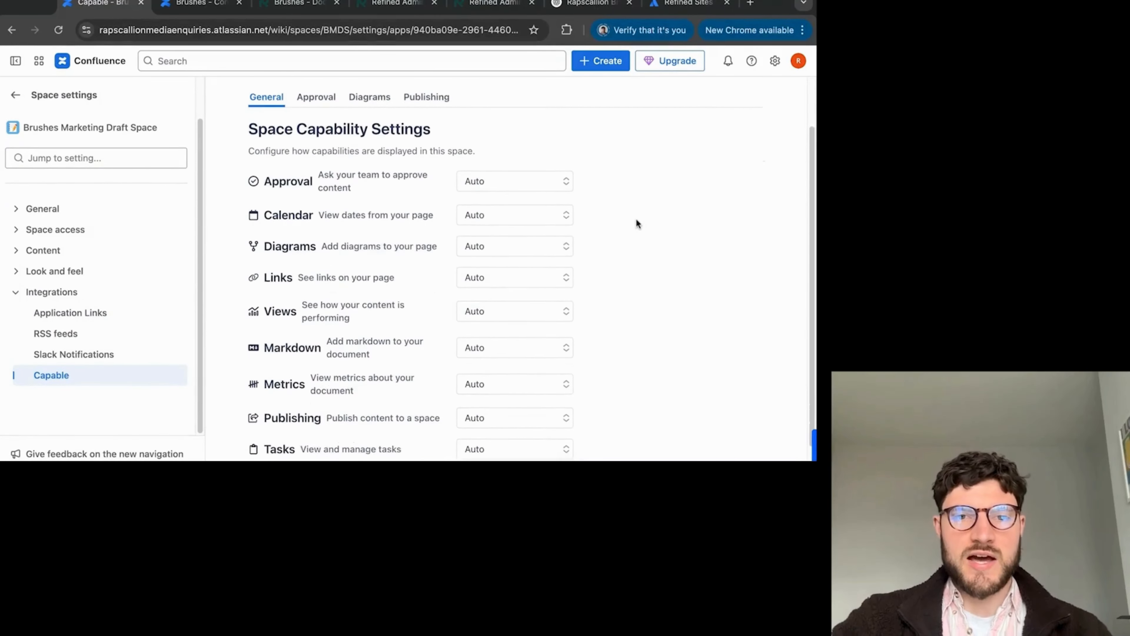
pyautogui.scroll(-1, 643, 245)
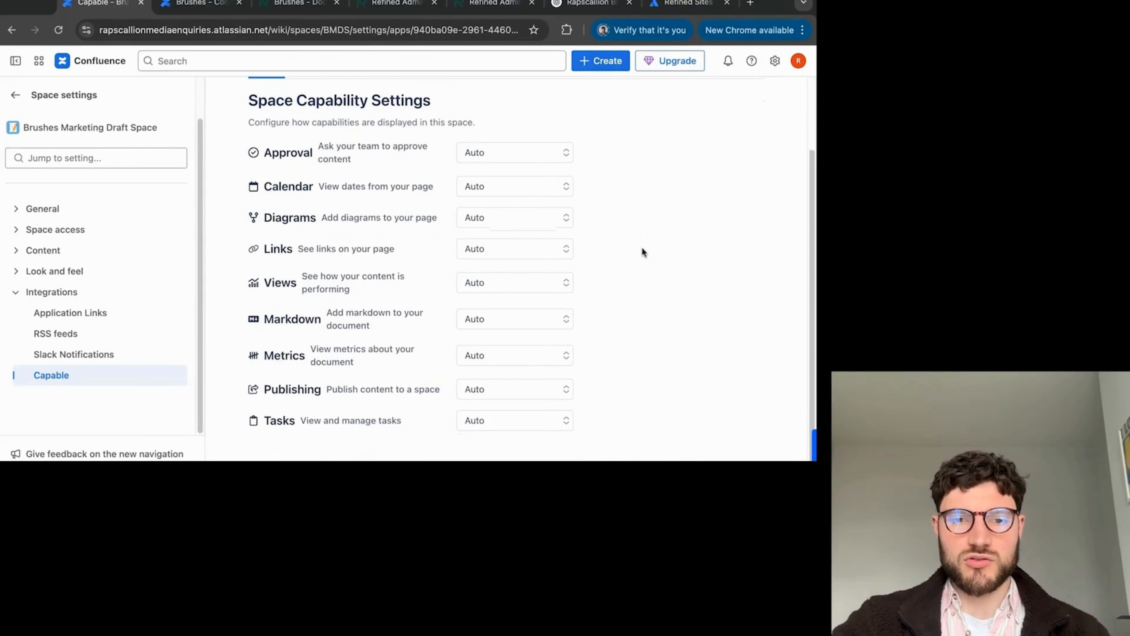
pyautogui.scroll(3, 314, 161)
# - Enable automatic approvals and default approvers in the space approval settings, adding the rapscallionmedia account as an approver
pyautogui.click(314, 157)
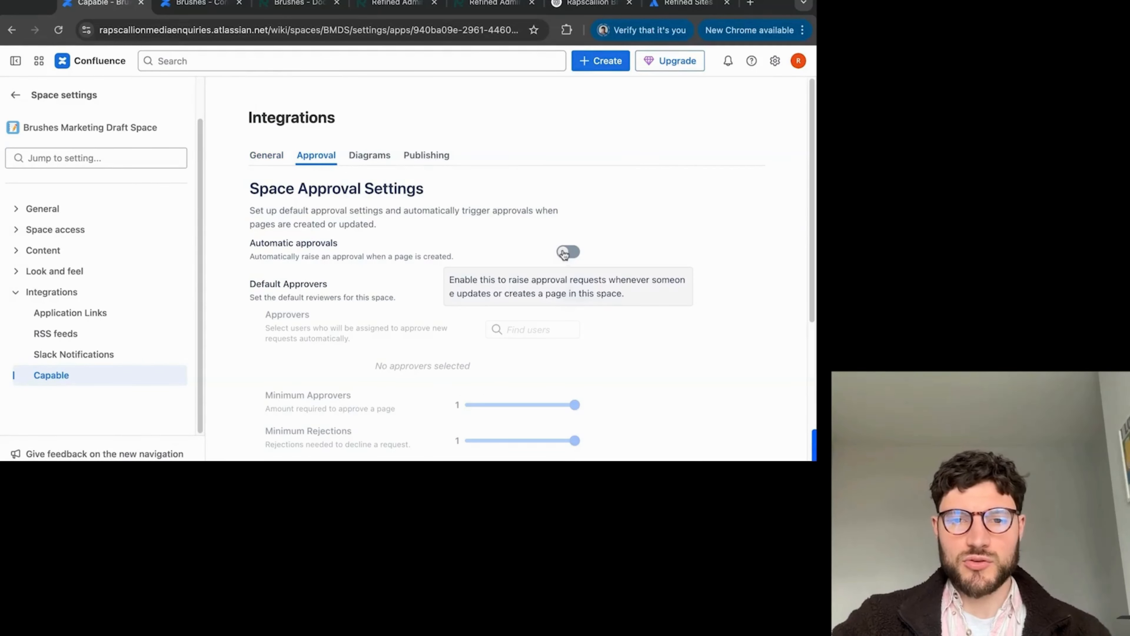
pyautogui.click(564, 253)
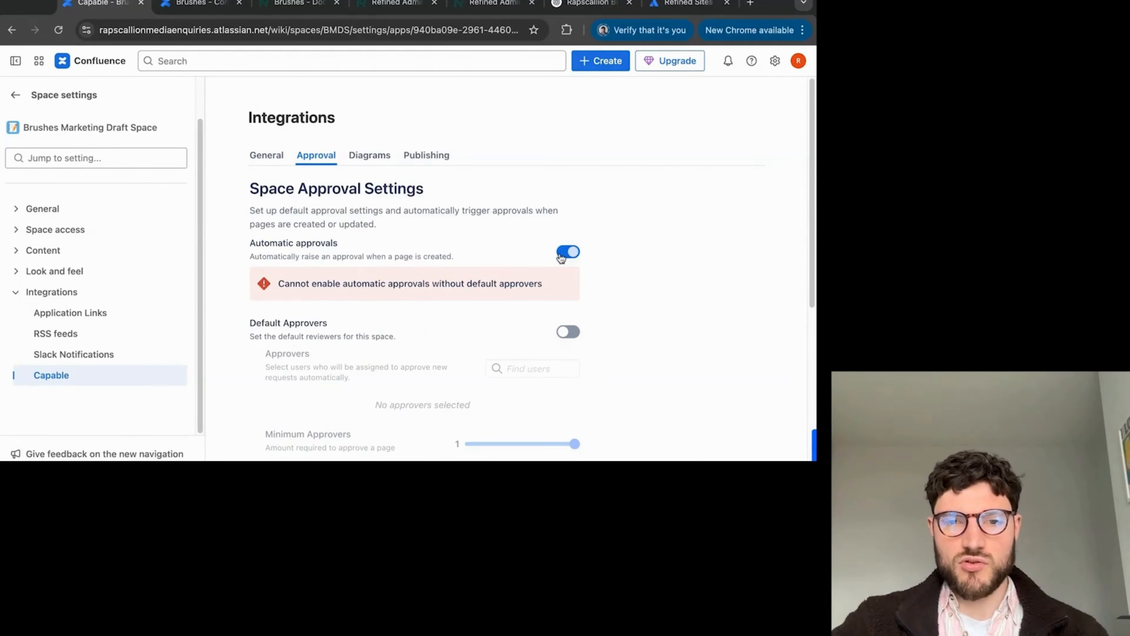
pyautogui.scroll(-3, 623, 270)
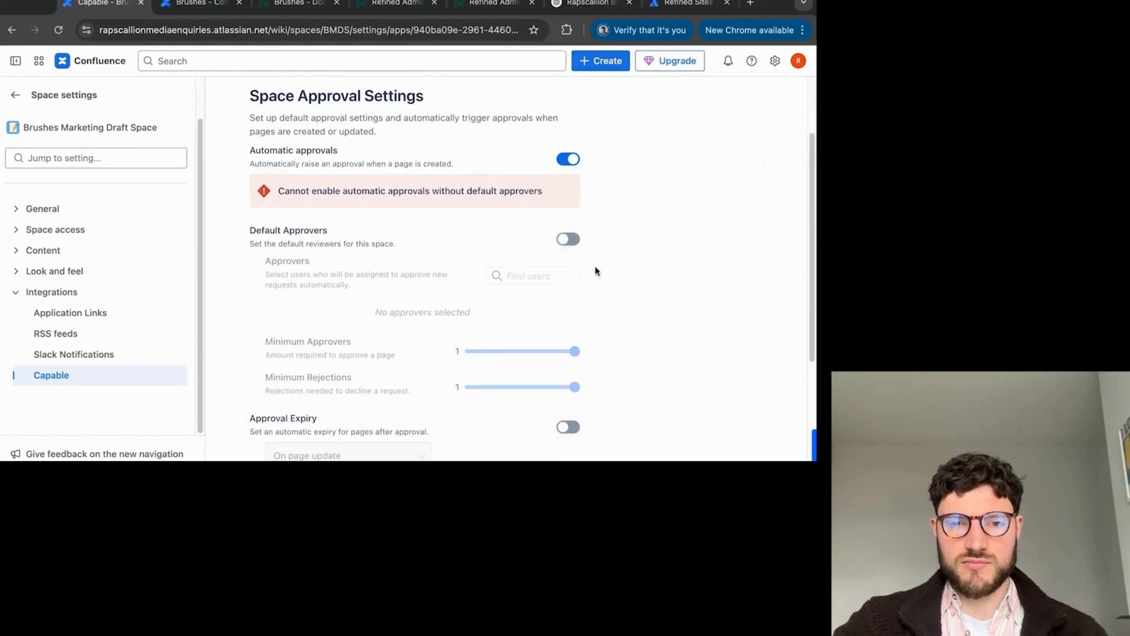
pyautogui.click(564, 243)
pyautogui.click(547, 275)
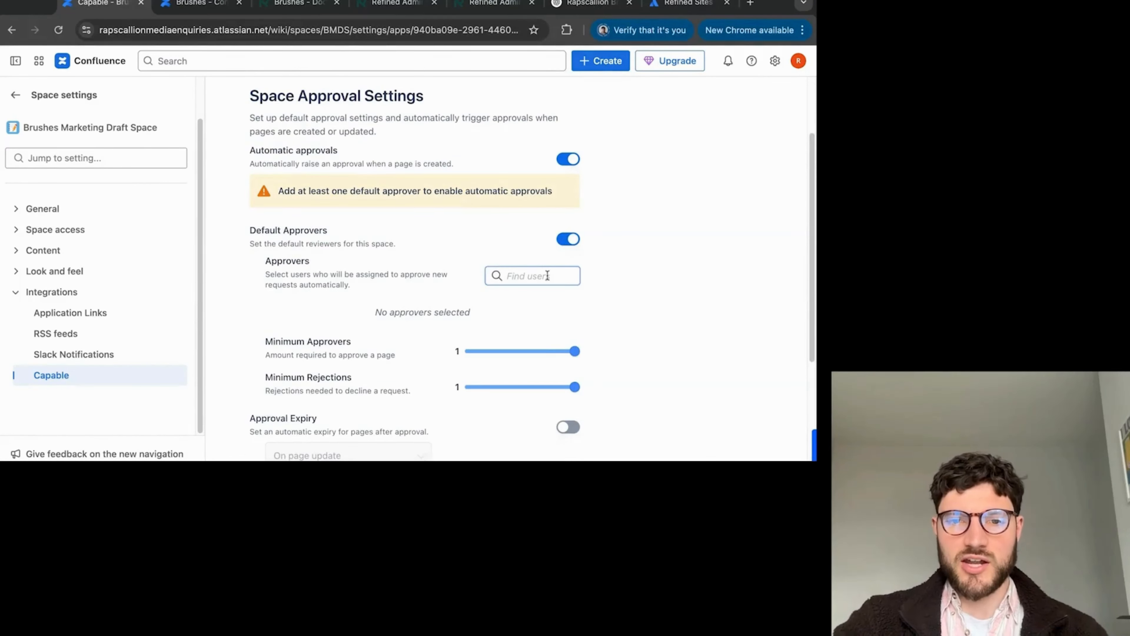
pyautogui.write('r')
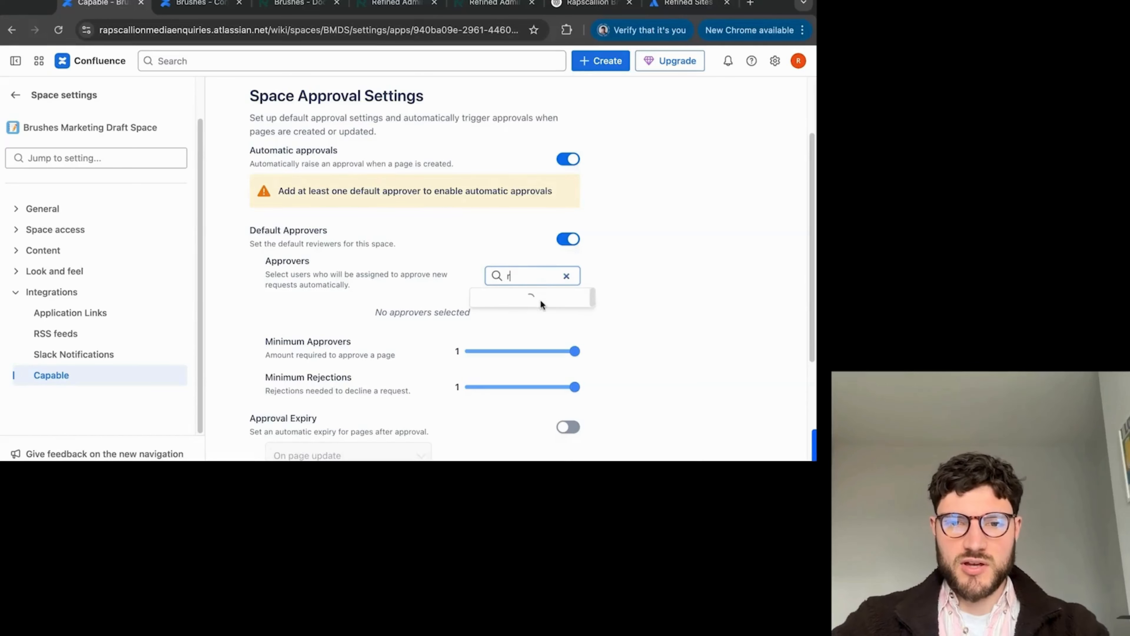
pyautogui.click(540, 302)
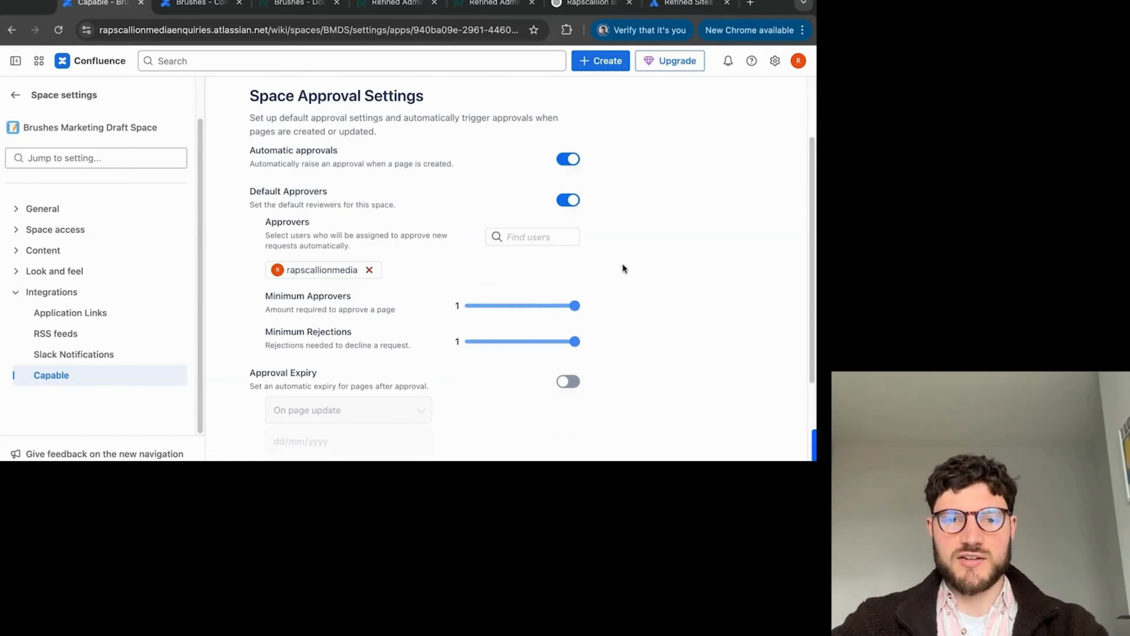
# - Review the space approval settings and try Approval Expiry, switching it on and back off
pyautogui.scroll(-3, 622, 265)
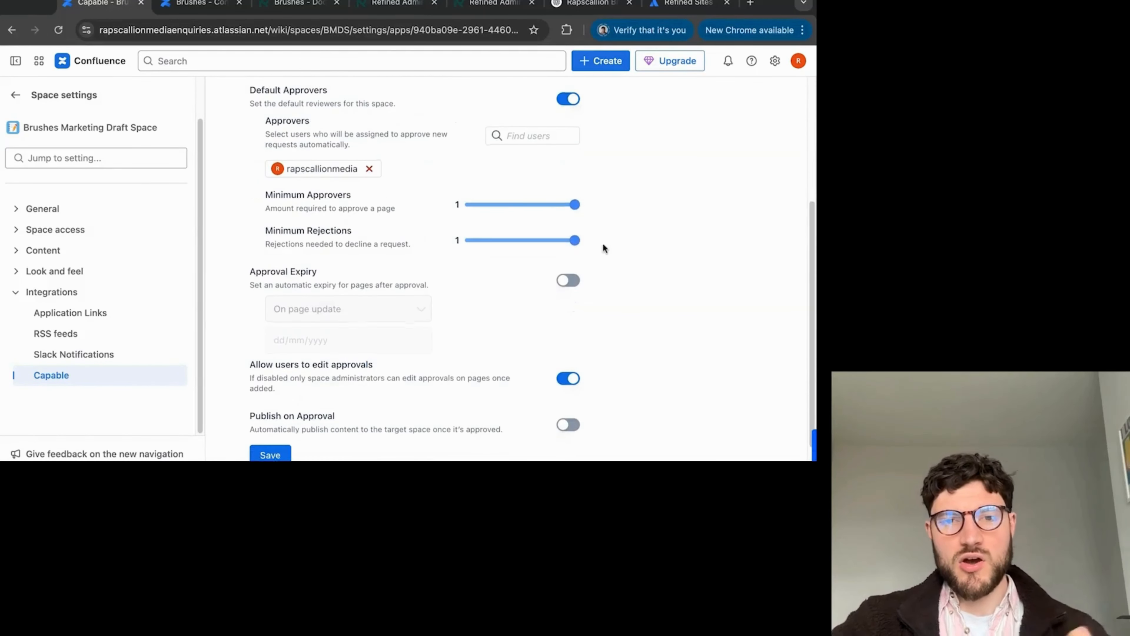
pyautogui.scroll(5, 599, 250)
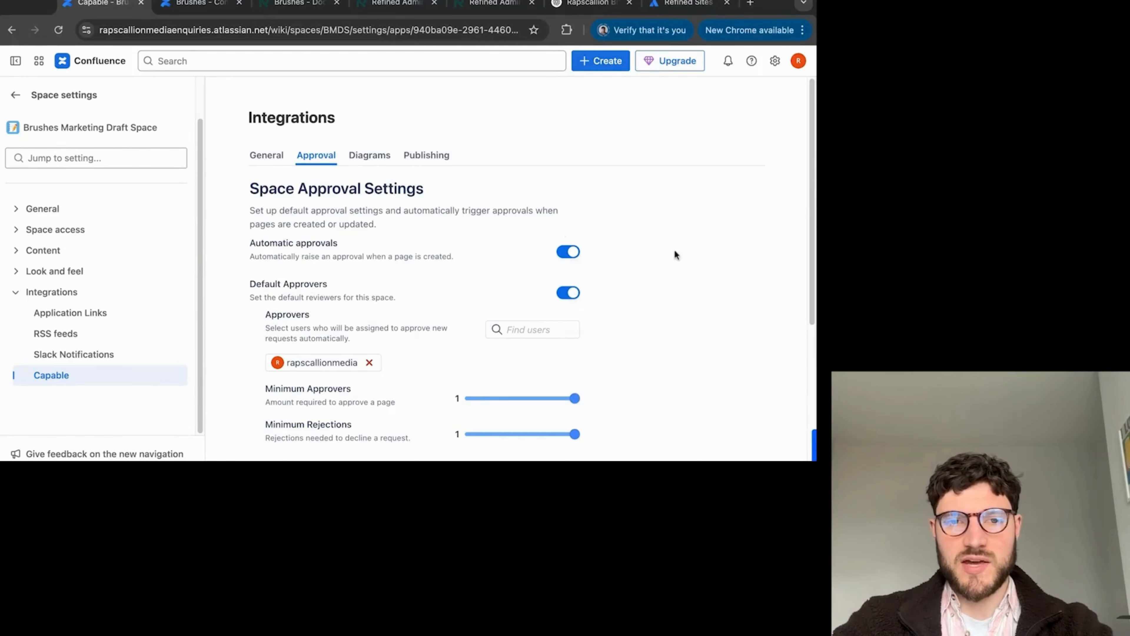
pyautogui.scroll(-1, 632, 250)
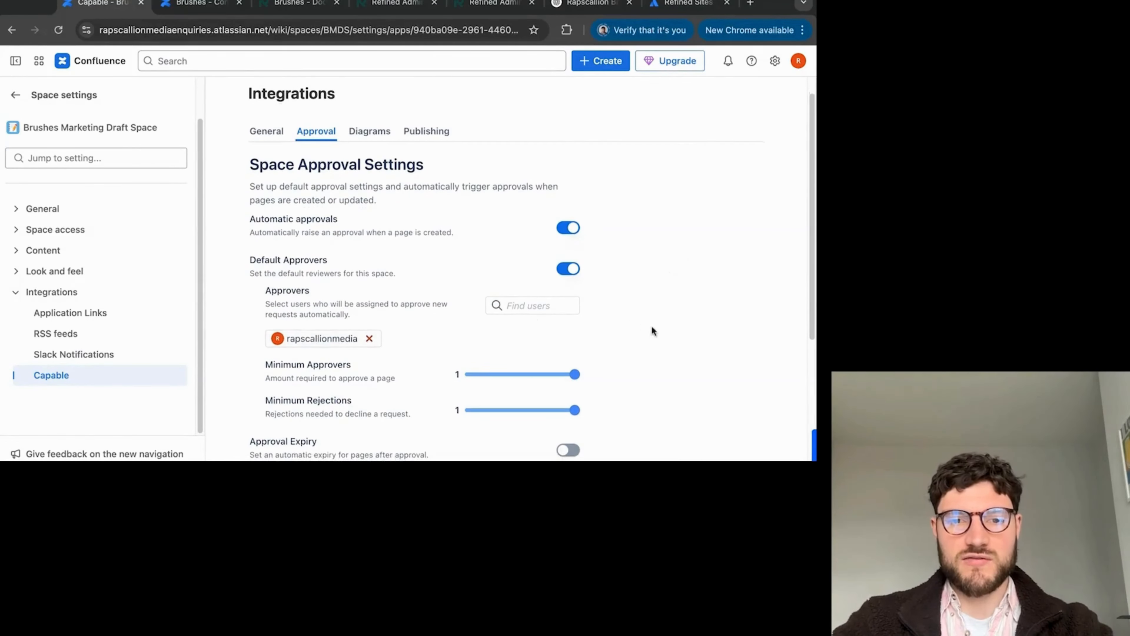
pyautogui.scroll(-3, 646, 324)
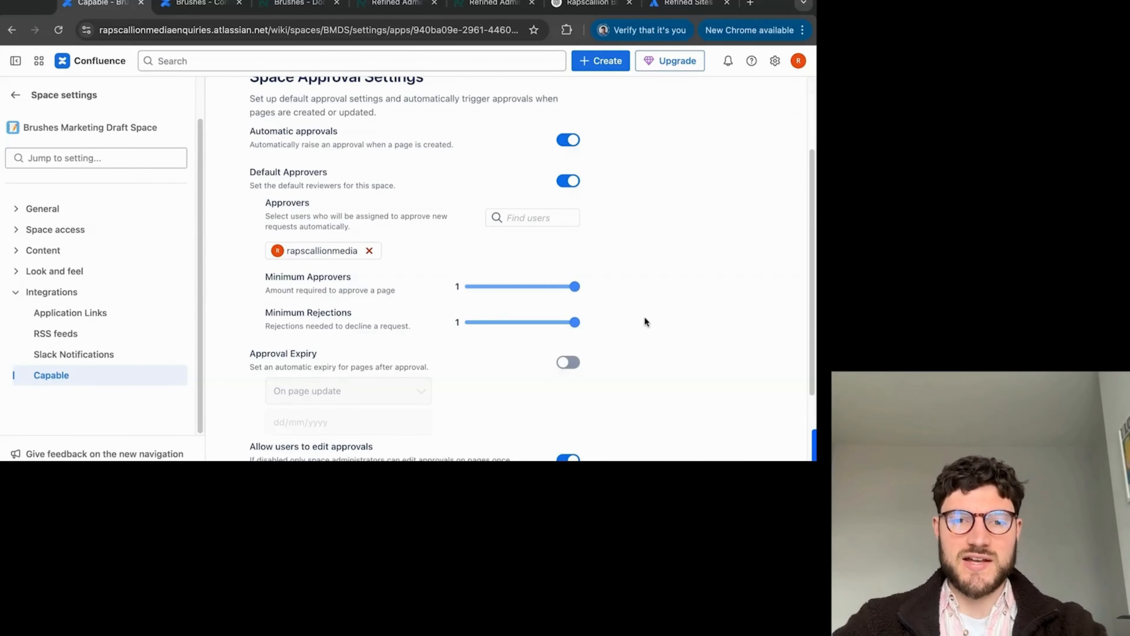
pyautogui.scroll(-3, 686, 332)
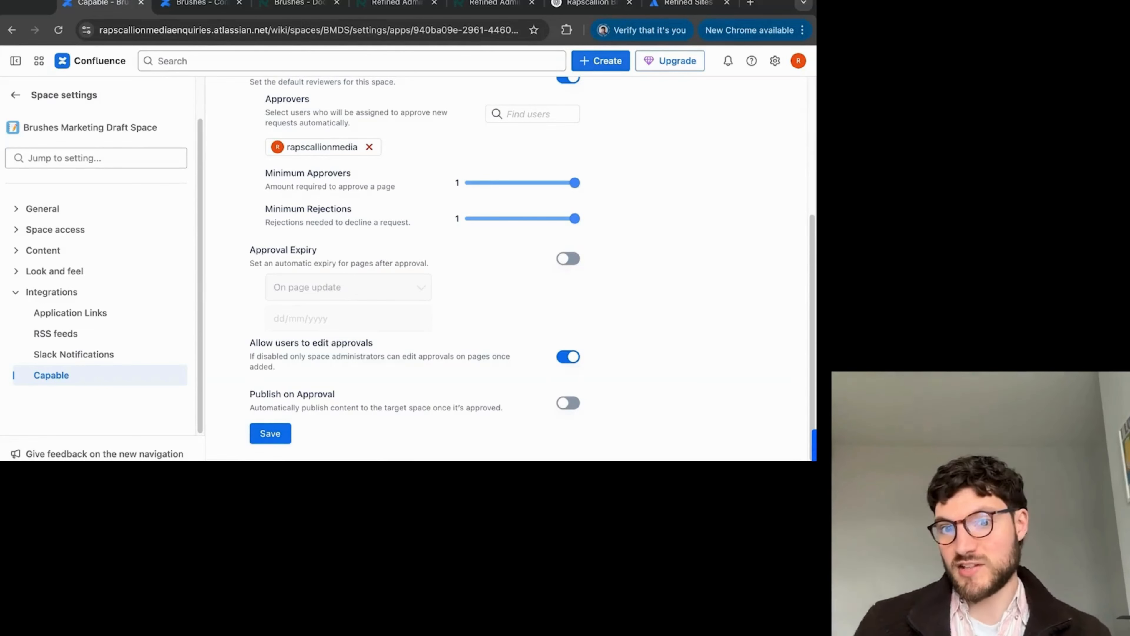
pyautogui.click(573, 267)
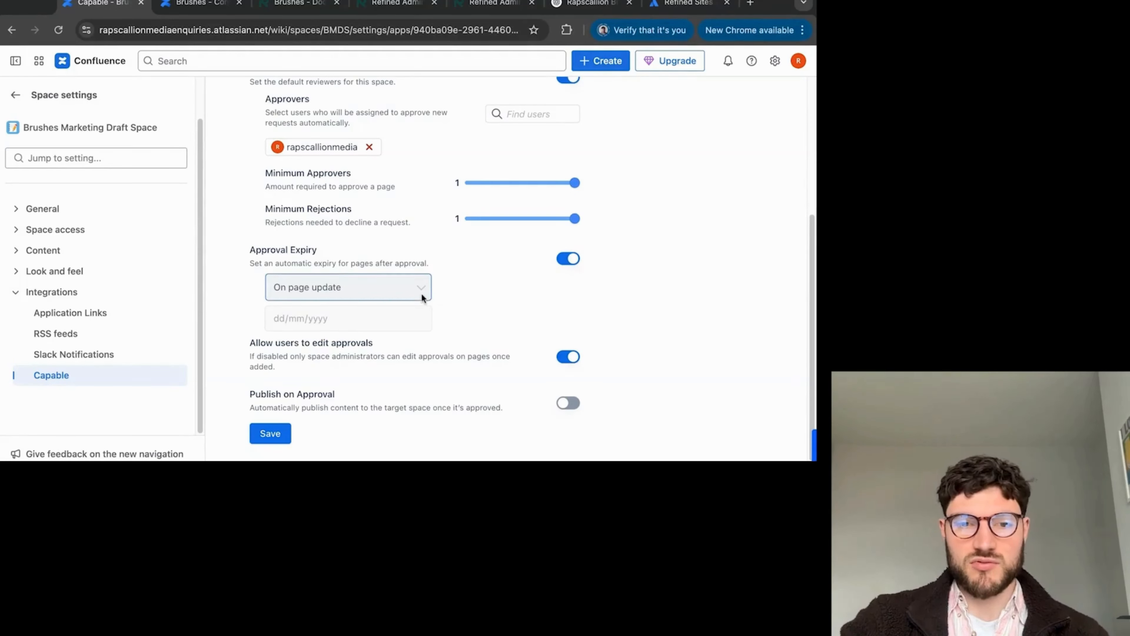
pyautogui.click(572, 262)
# - Turn on Publish on Approval for the draft space and review the whole approval configuration
pyautogui.scroll(-1, 613, 313)
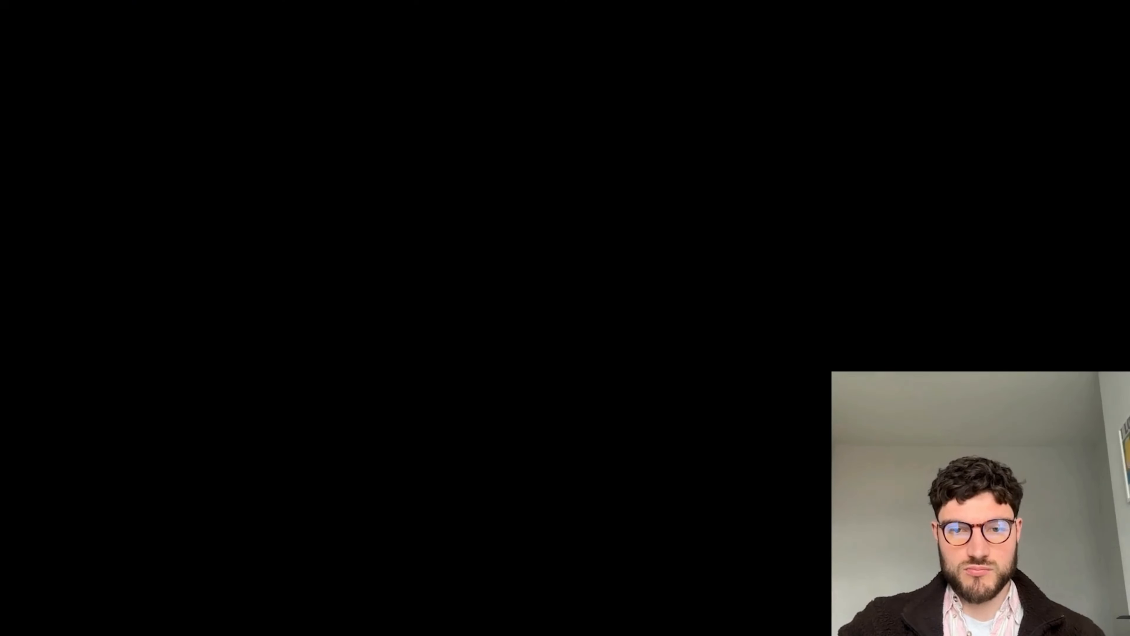
pyautogui.click(570, 390)
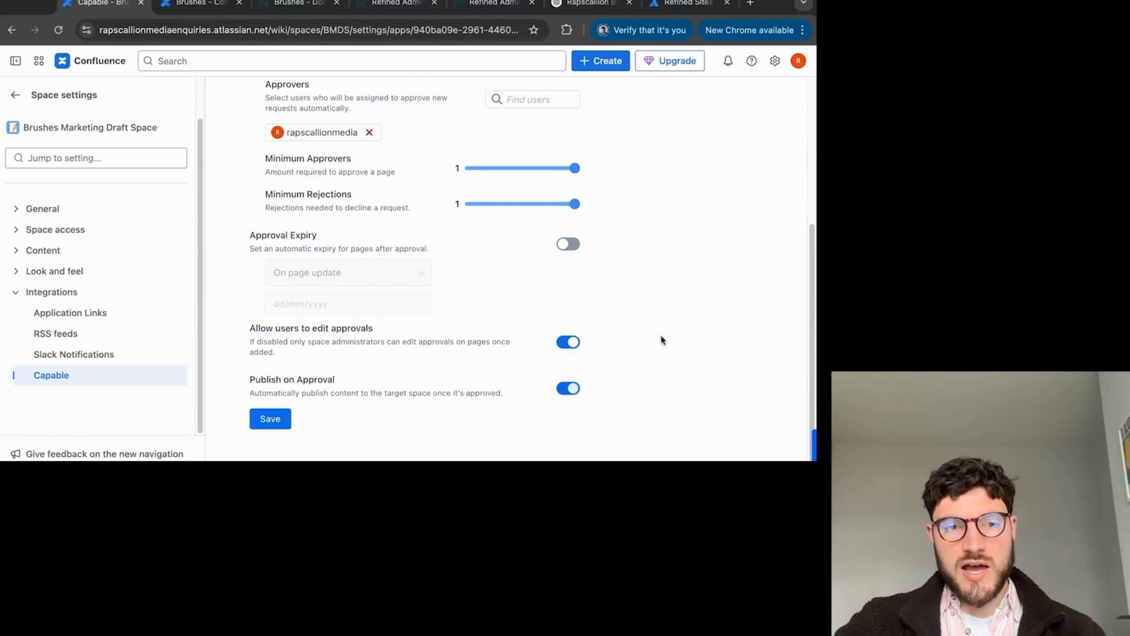
pyautogui.scroll(5, 695, 317)
pyautogui.scroll(-5, 694, 329)
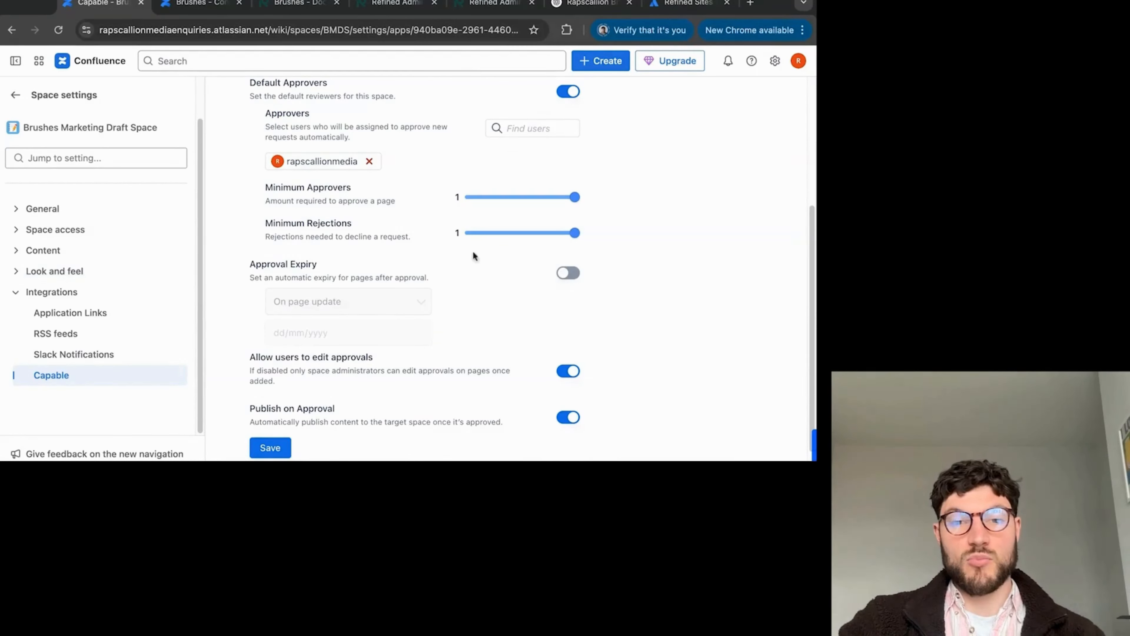
pyautogui.scroll(-1, 748, 267)
pyautogui.scroll(-1, 746, 356)
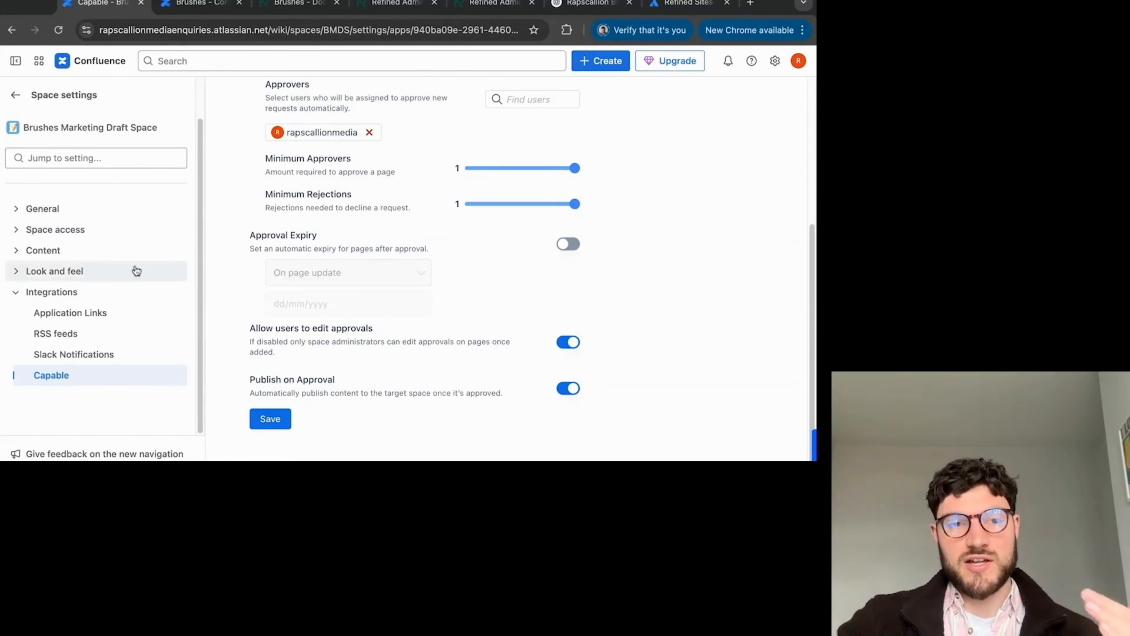
pyautogui.scroll(1, 273, 169)
# - View the target Brushes space and its Refined site page, and return to the draft space's approval settings
pyautogui.hotkey('ctrl', 'Tab')
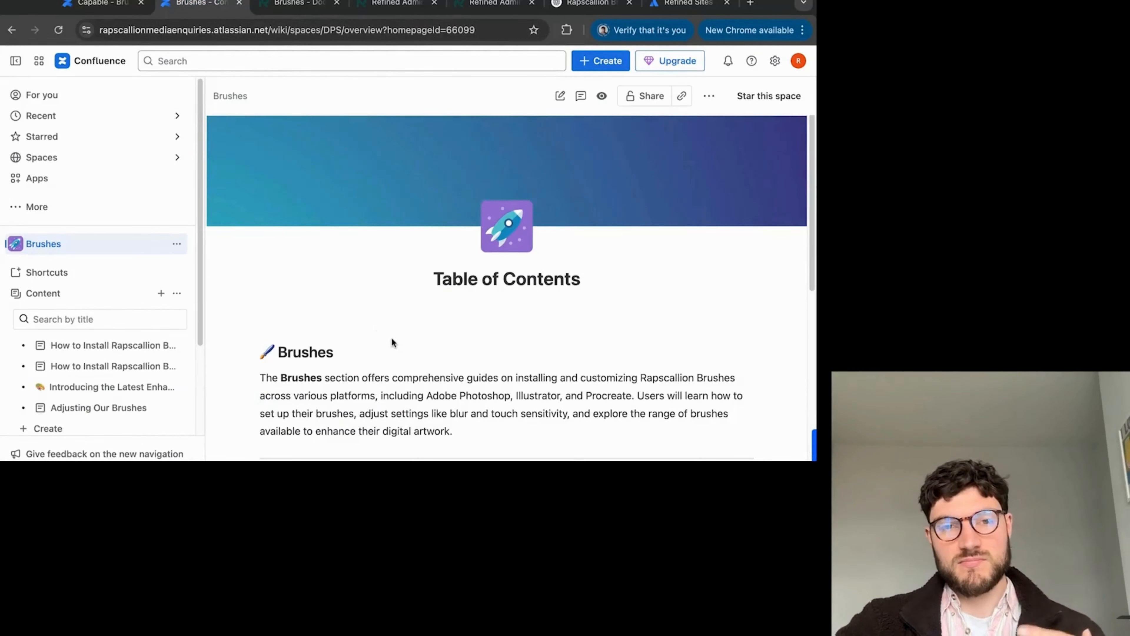
pyautogui.click(301, 4)
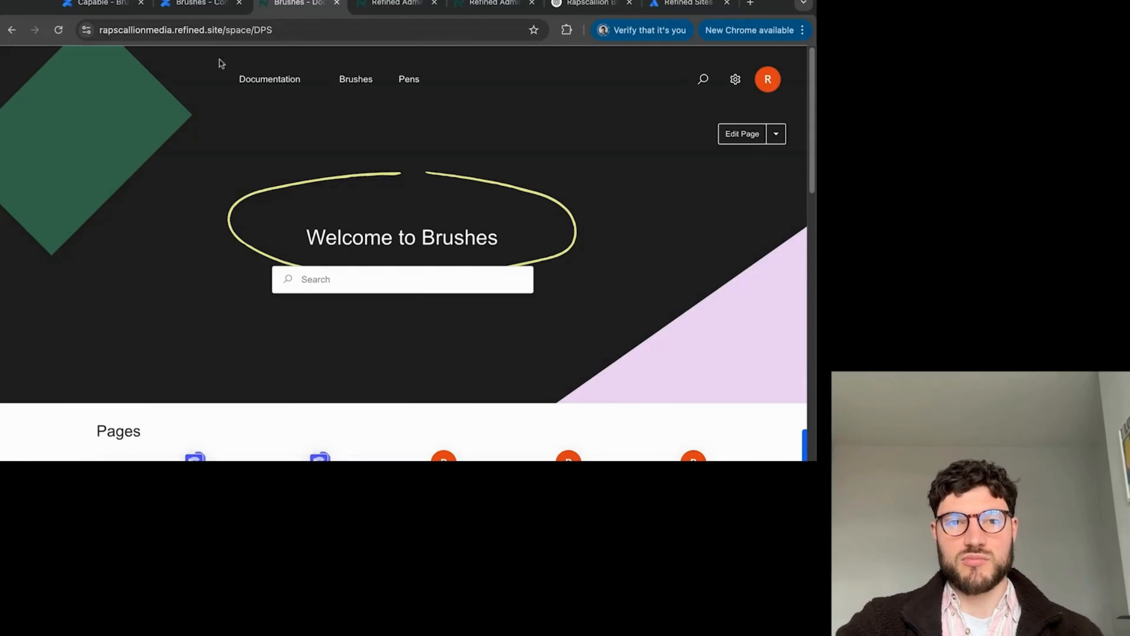
pyautogui.click(94, 10)
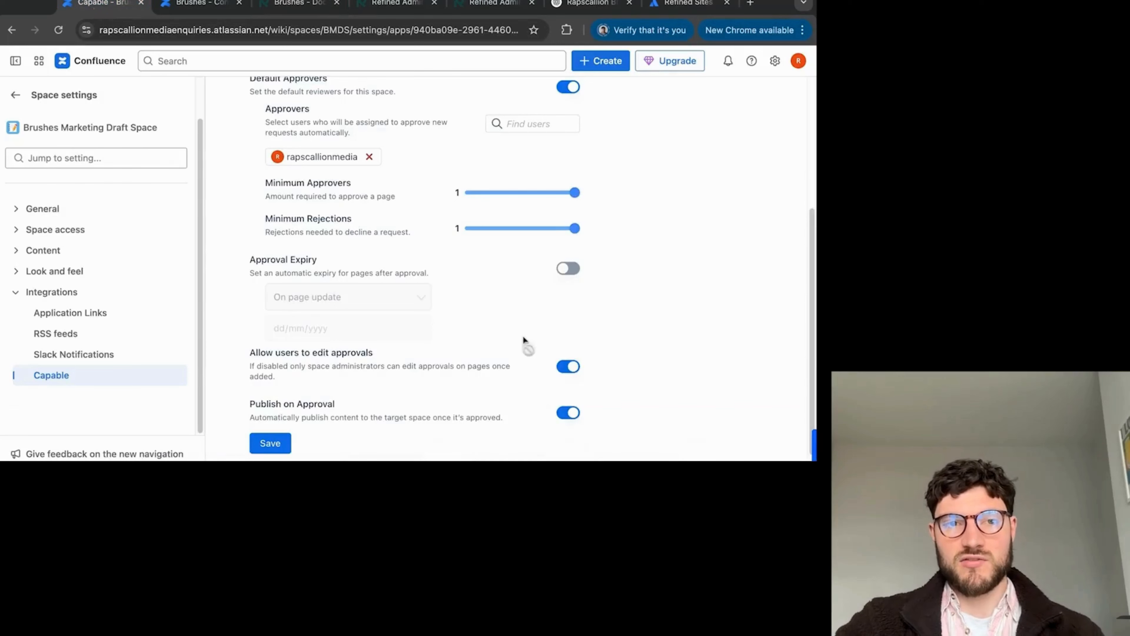
# - Save the approval configuration and create a blank page in the Brushes Marketing Draft Space
pyautogui.scroll(-1, 401, 418)
pyautogui.click(271, 419)
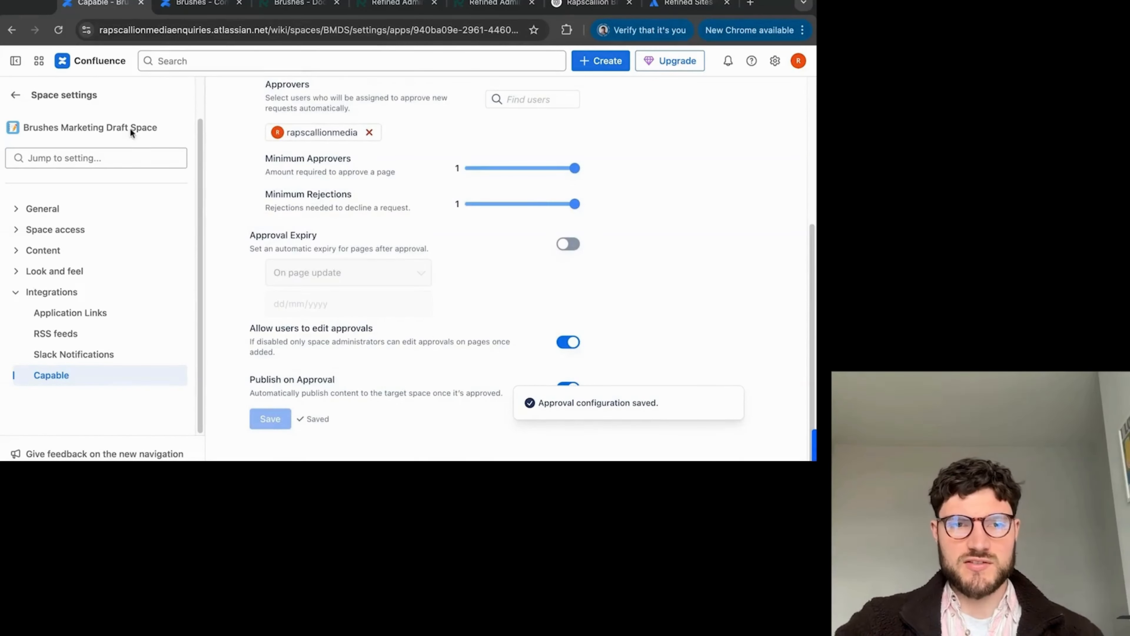
pyautogui.click(15, 95)
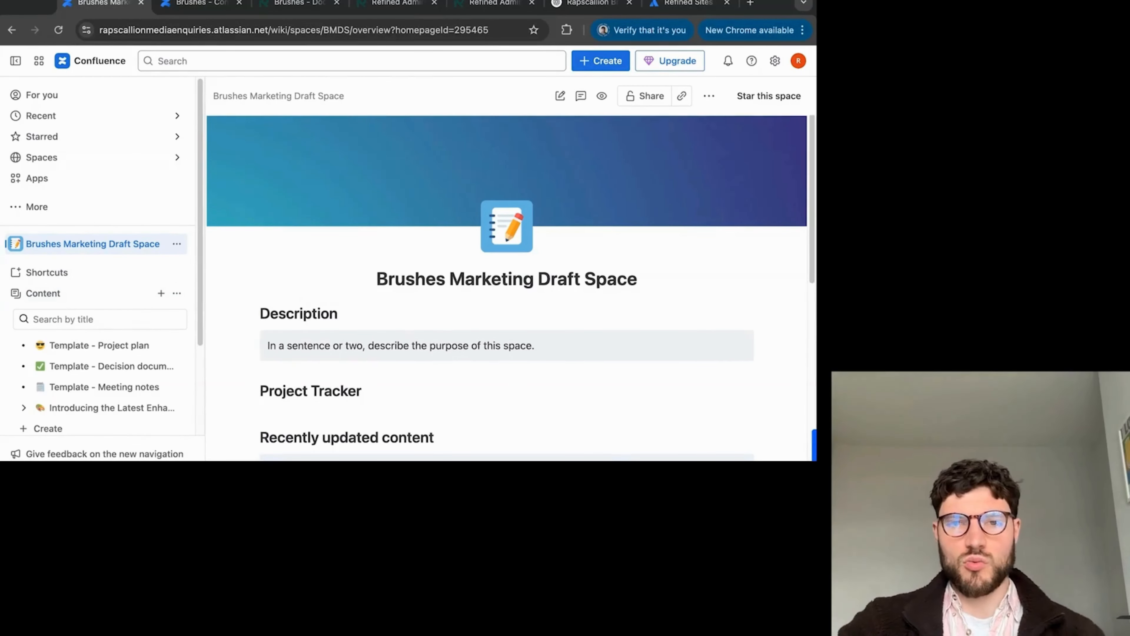
pyautogui.click(599, 62)
pyautogui.click(610, 93)
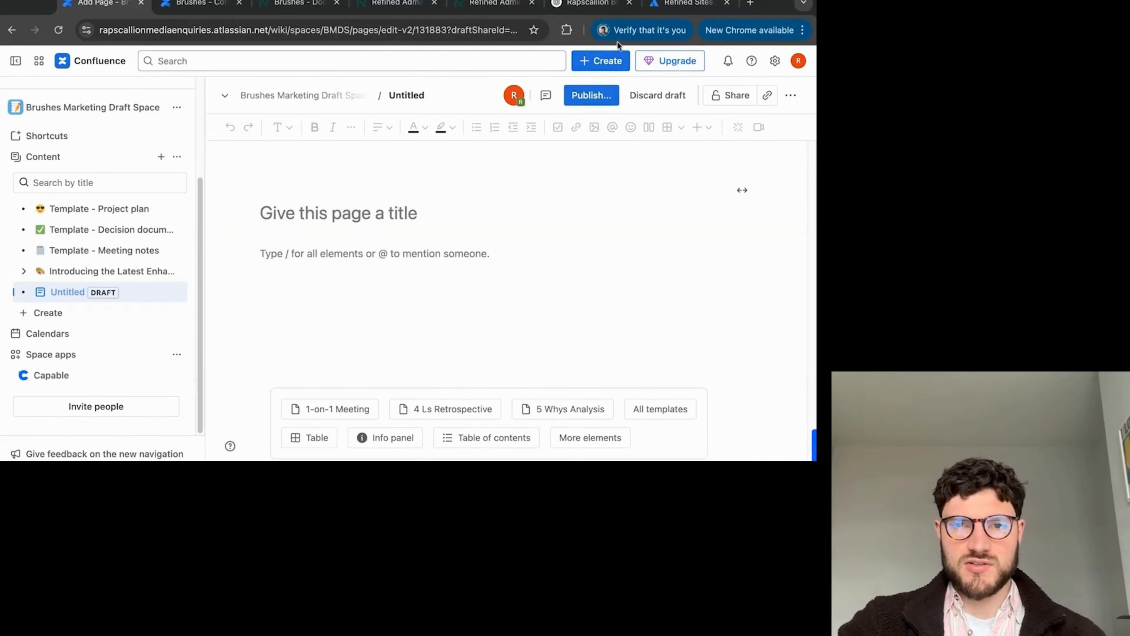
# - Fill the new page's body with the Rapscallion Brushes Community Meetup announcement from the ChatGPT conversation
pyautogui.click(581, 5)
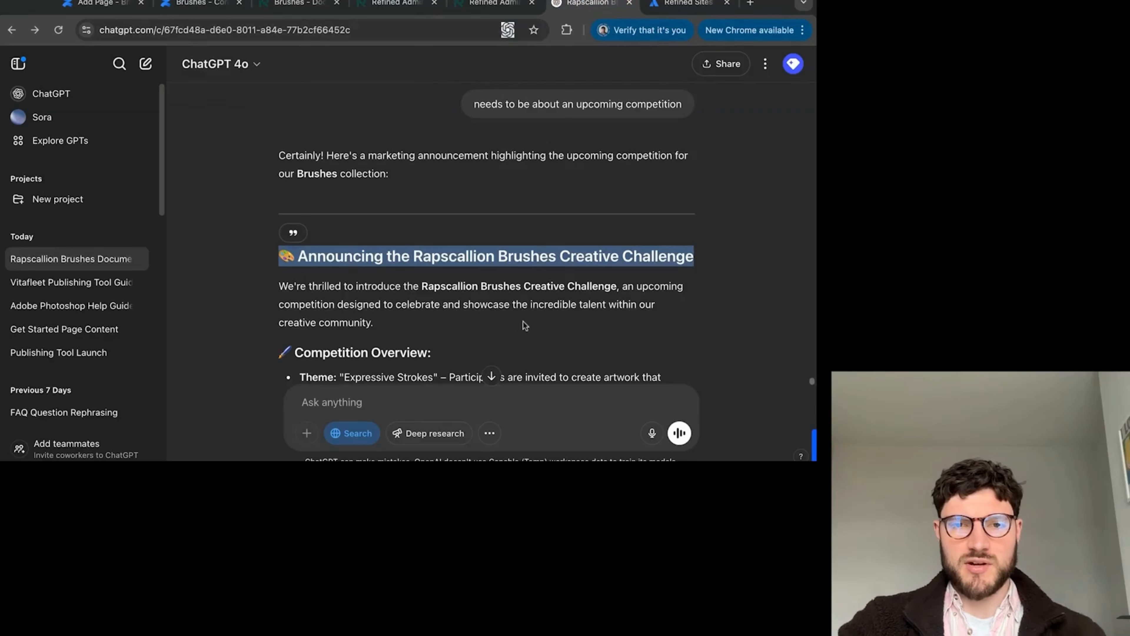
pyautogui.scroll(-1, 518, 339)
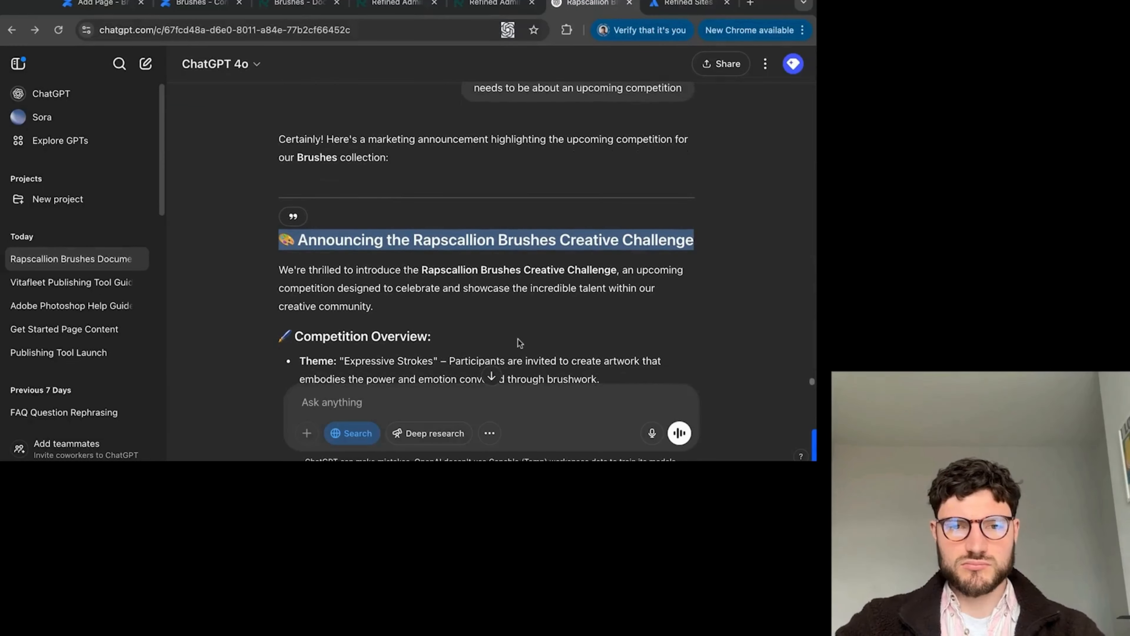
pyautogui.click(102, 5)
pyautogui.click(368, 255)
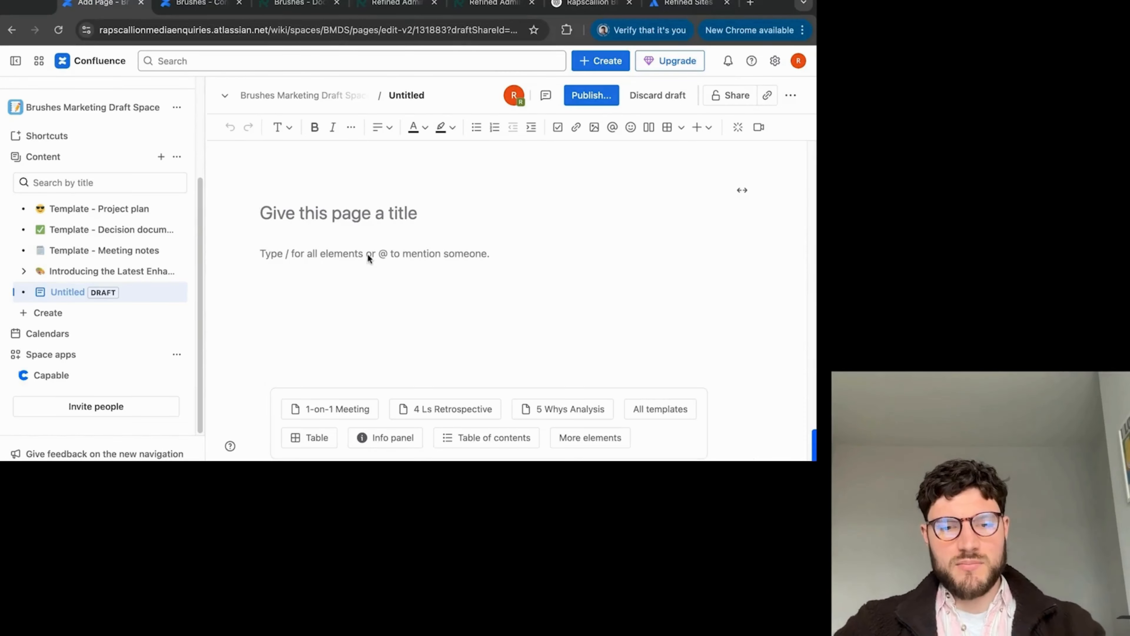
pyautogui.press('super+v')
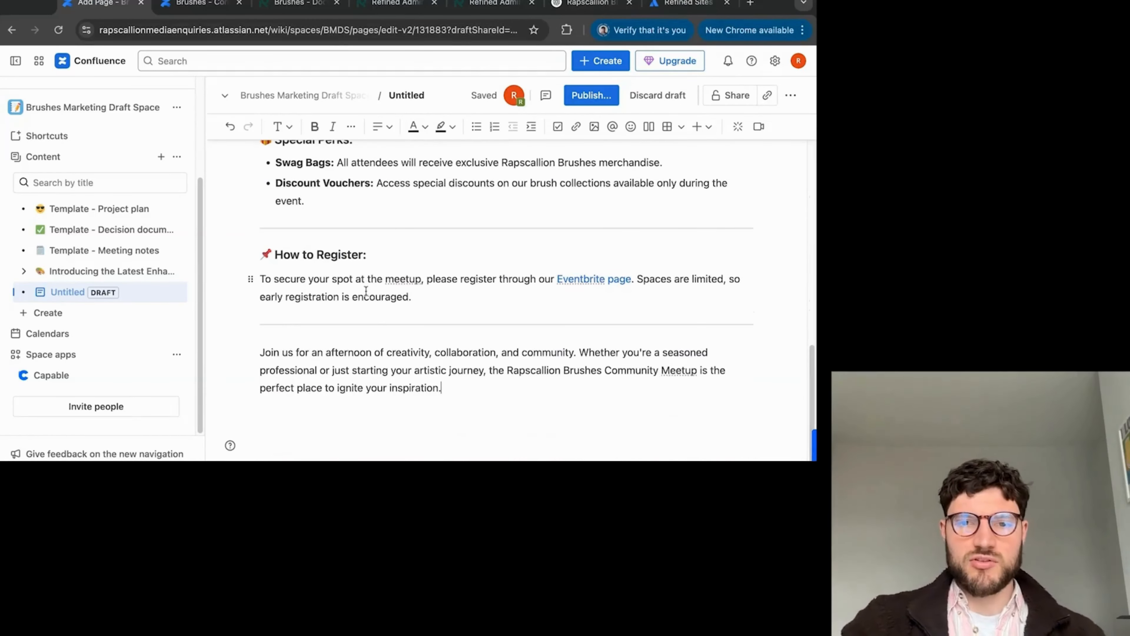
pyautogui.scroll(15, 366, 290)
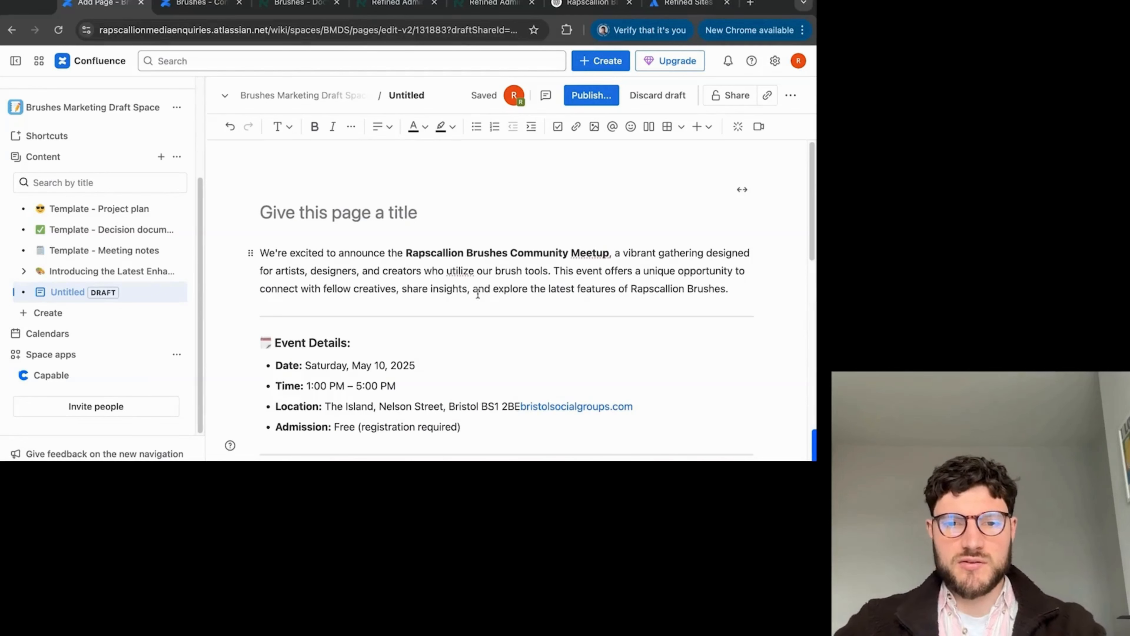
# - Title the page "Community Meet Up" and publish it in the Brushes Marketing Draft Space
pyautogui.click(609, 220)
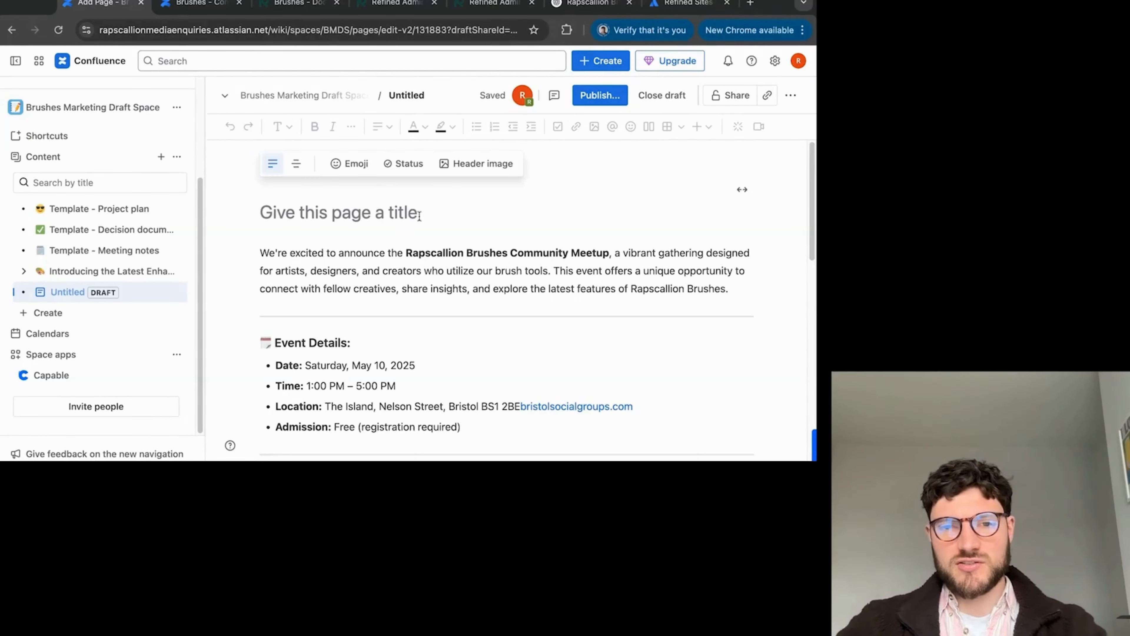
pyautogui.write('Commnu')
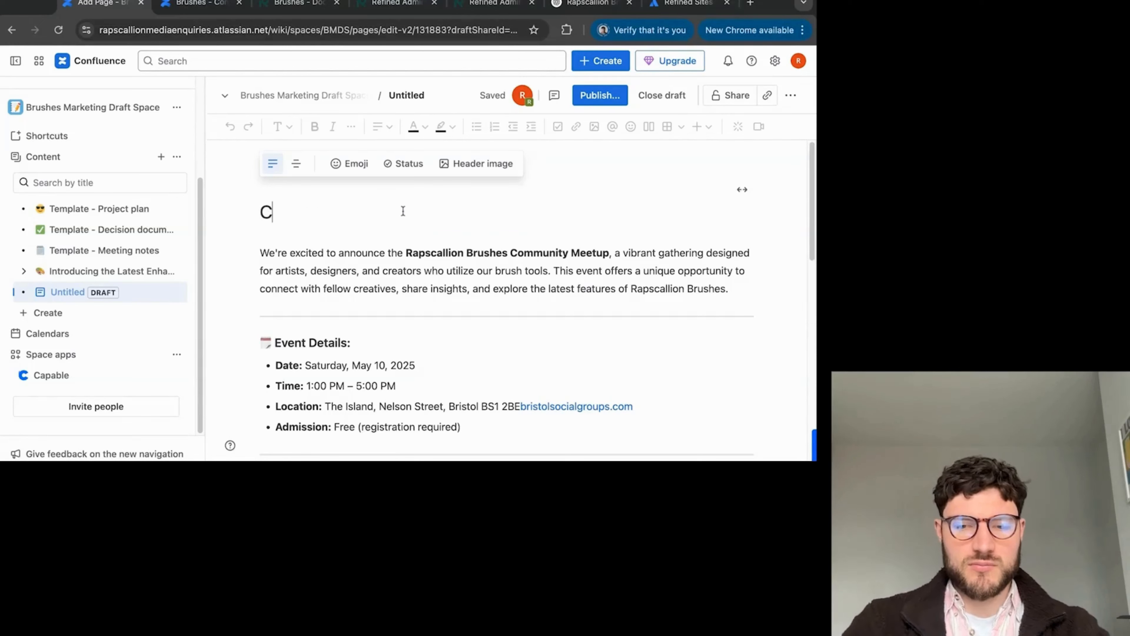
pyautogui.press('BackSpace')
pyautogui.press('BackSpace')
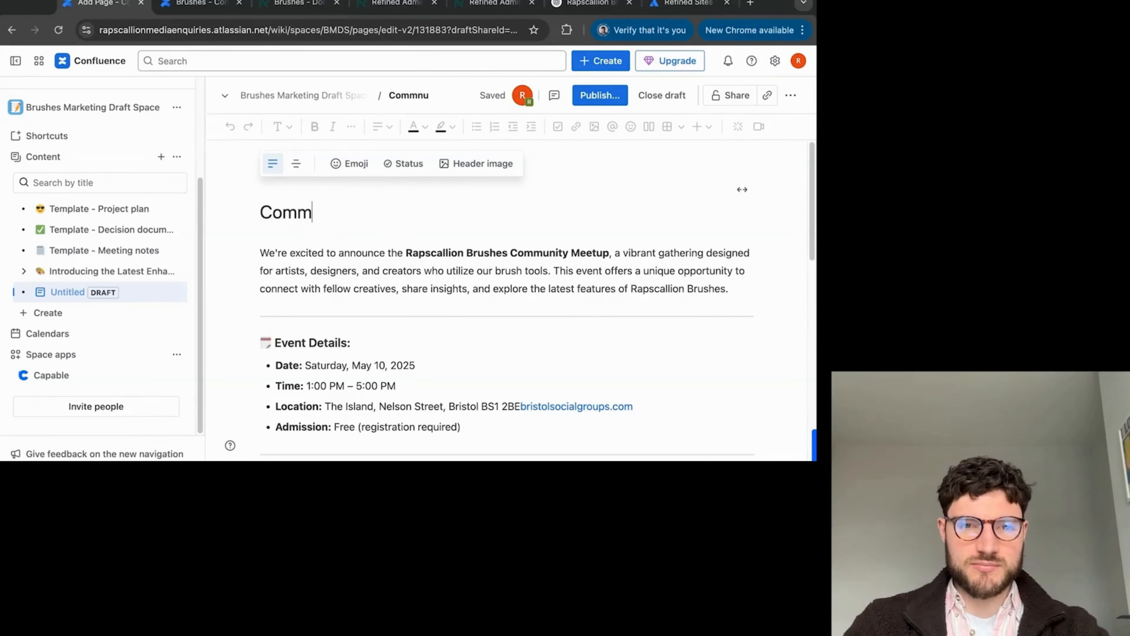
pyautogui.write('unity Meet Up')
pyautogui.click(608, 103)
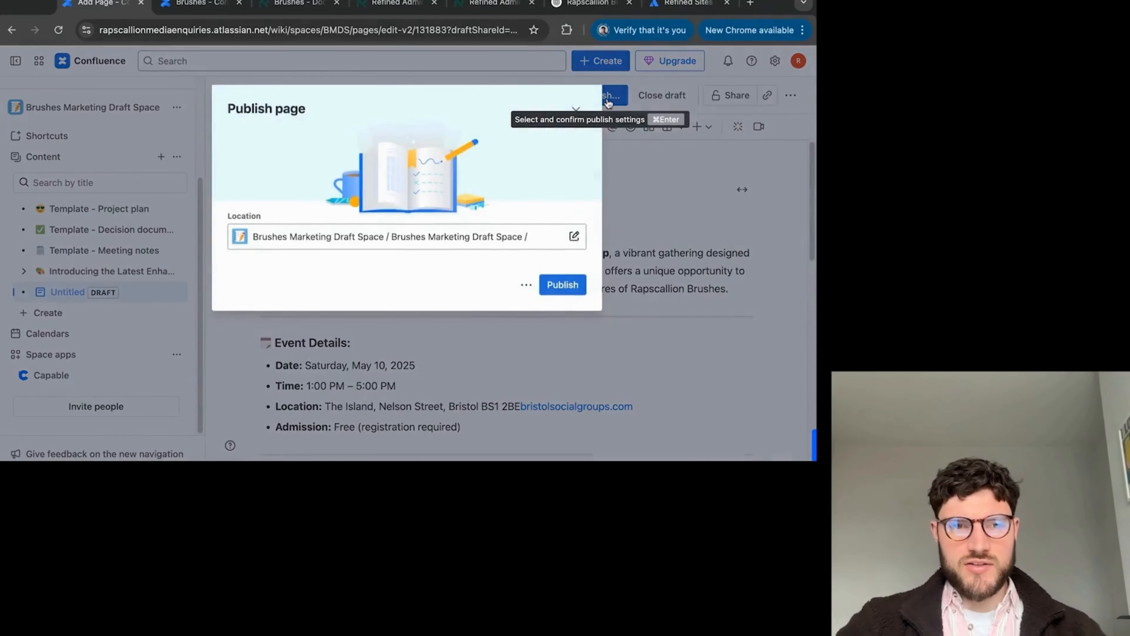
pyautogui.press('Return')
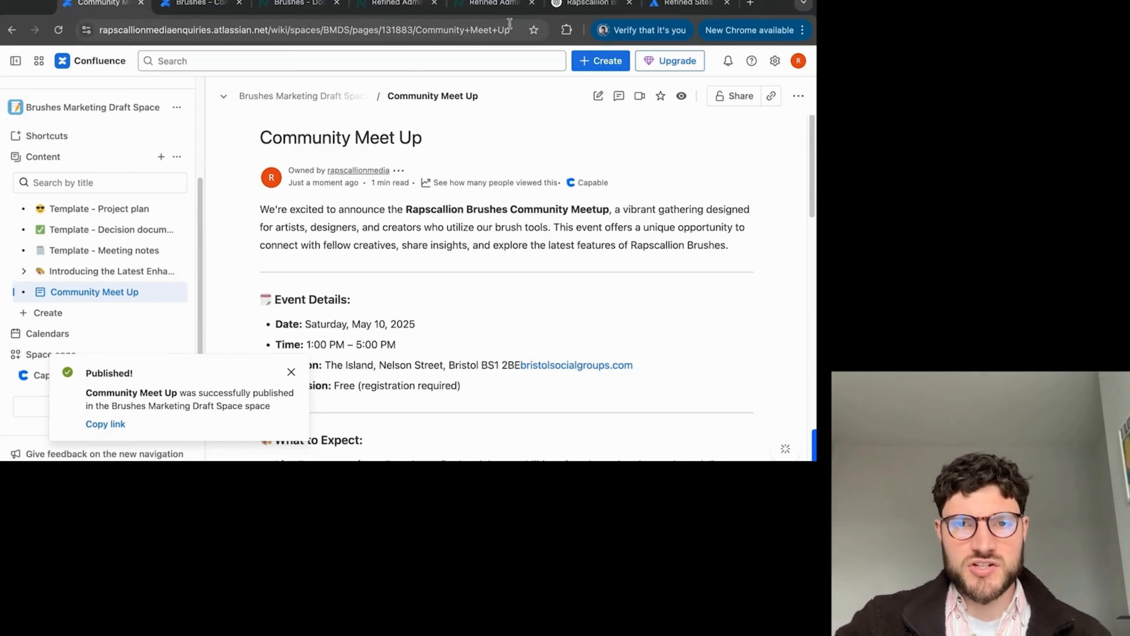
# - Reload the Community Meet Up draft page until its approval status loads, and approve the page
pyautogui.click(466, 28)
pyautogui.press('Return')
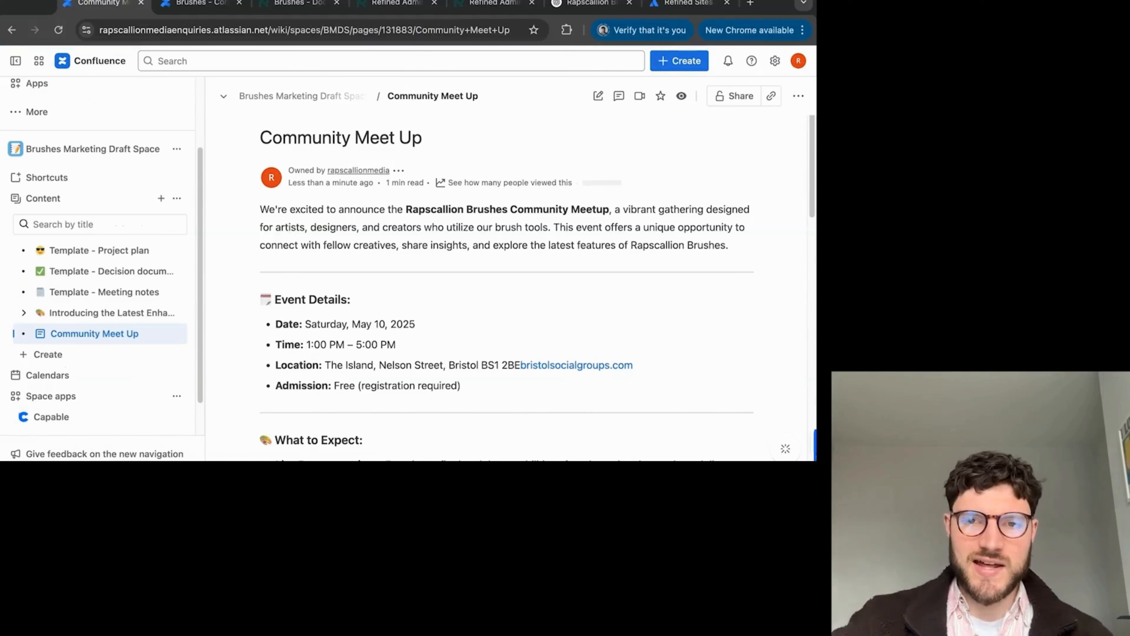
pyautogui.click(473, 30)
pyautogui.press('Return')
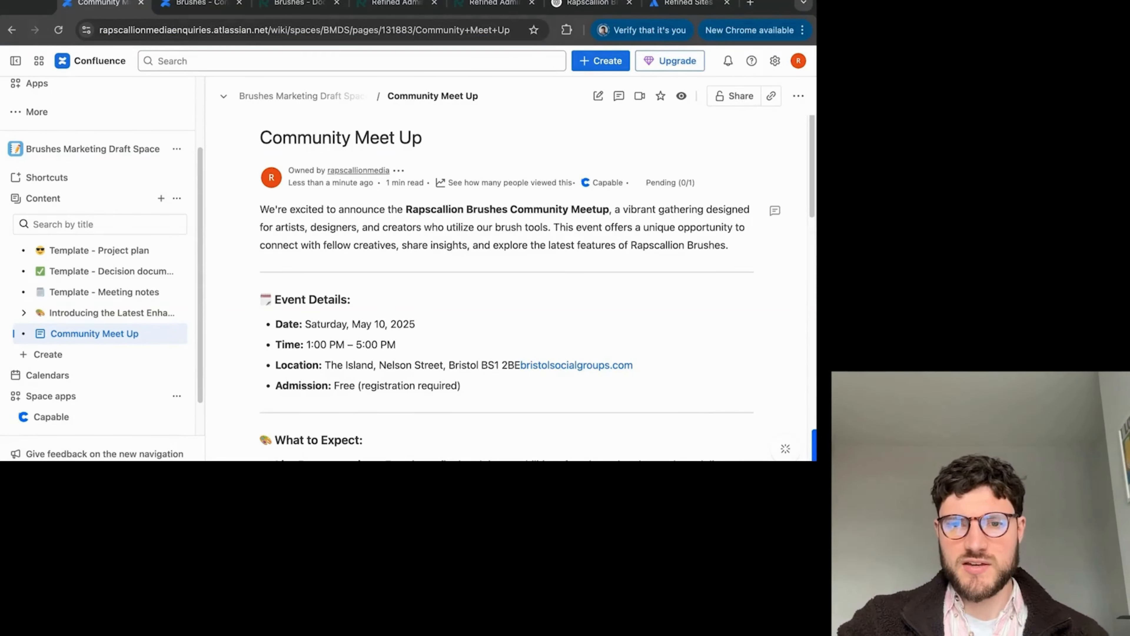
pyautogui.moveTo(673, 187)
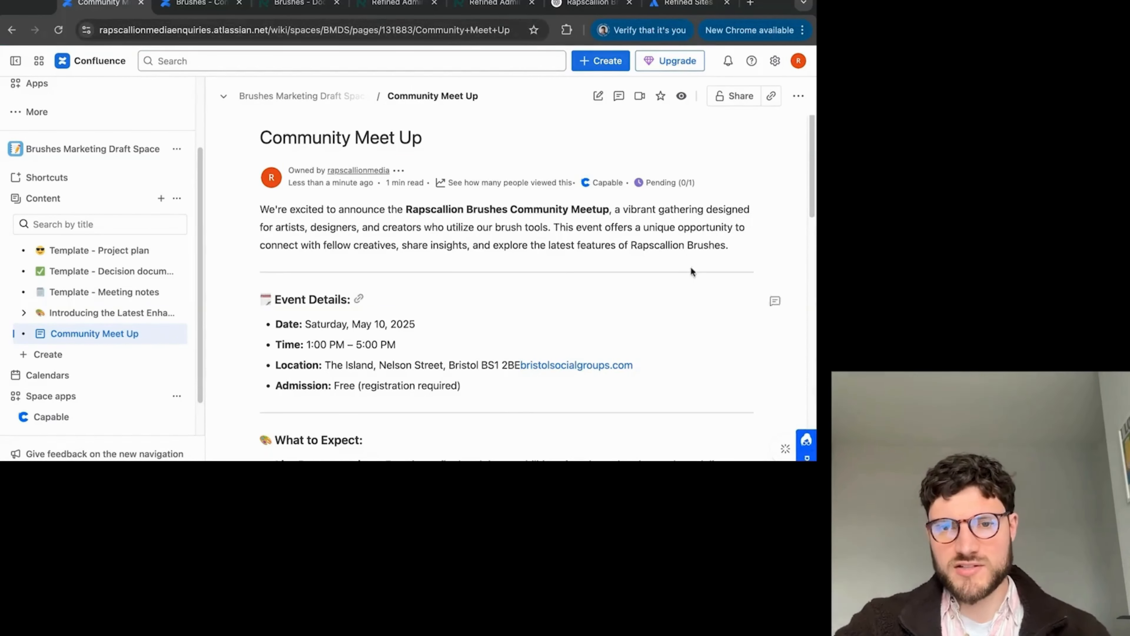
pyautogui.click(672, 189)
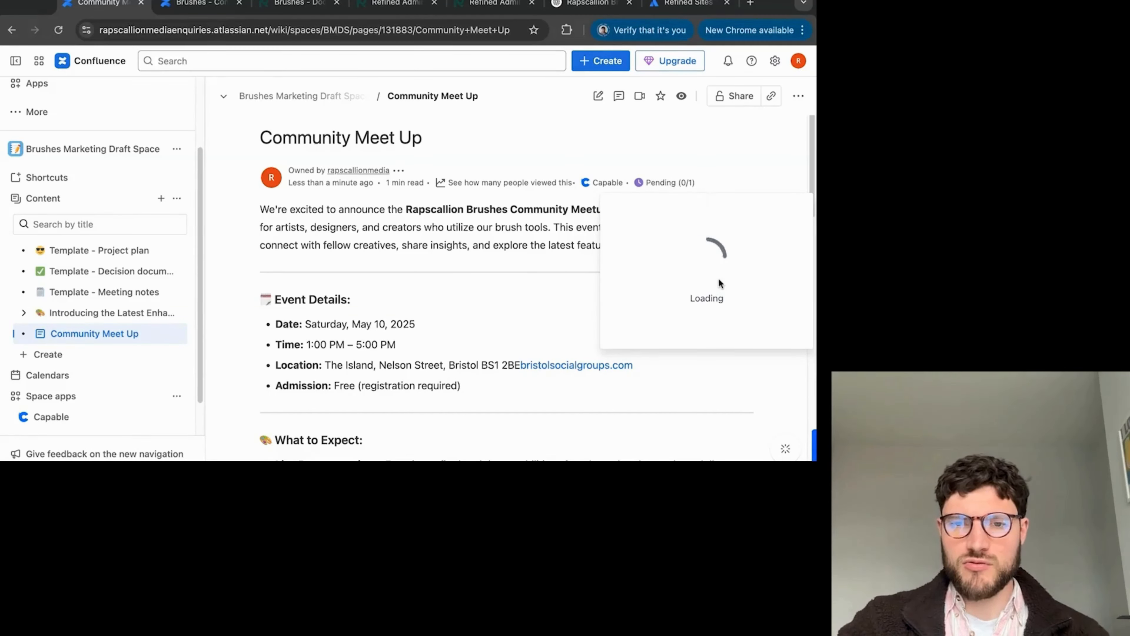
pyautogui.click(725, 303)
pyautogui.click(658, 354)
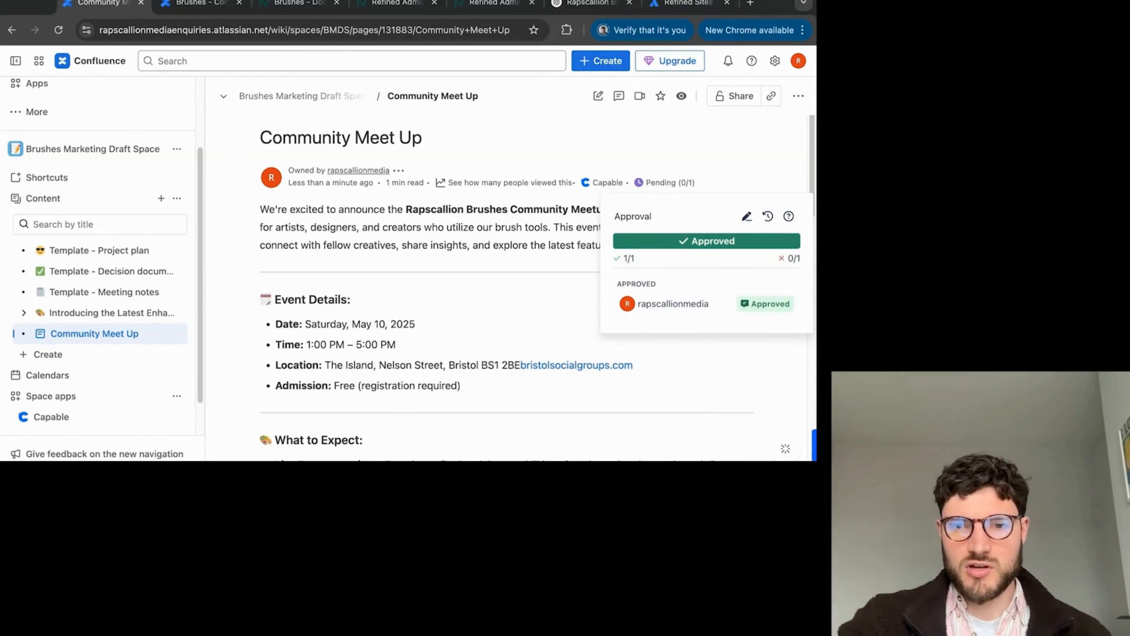
pyautogui.click(494, 238)
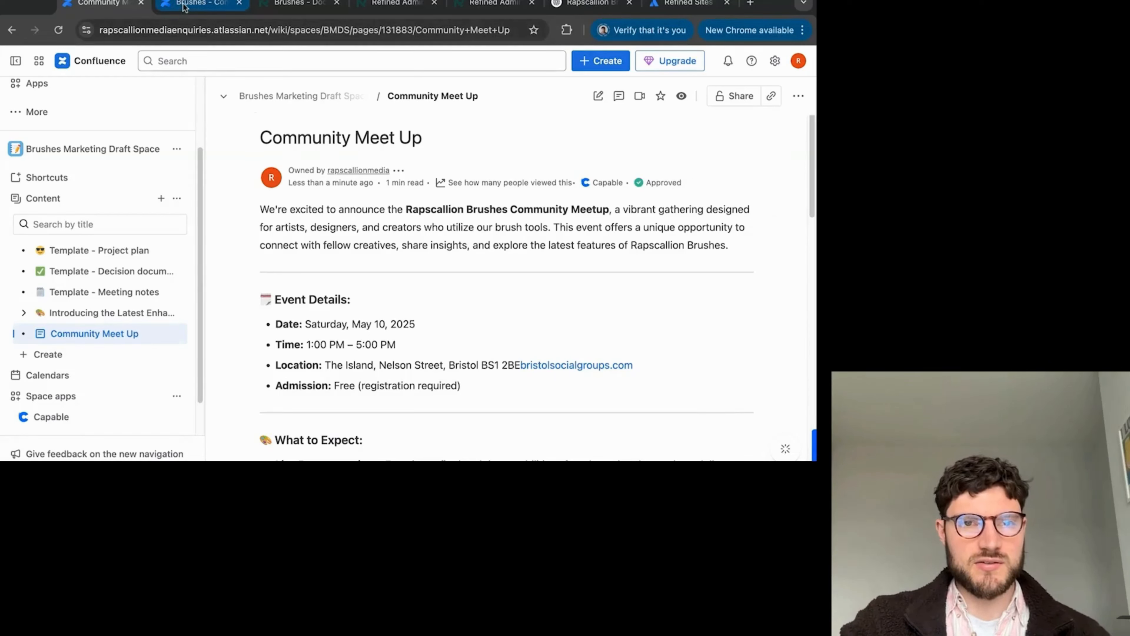
# - Reload the draft page to check its publishing status, and look for Community Meet Up in the refreshed Brushes space
pyautogui.click(411, 30)
pyautogui.press('Return')
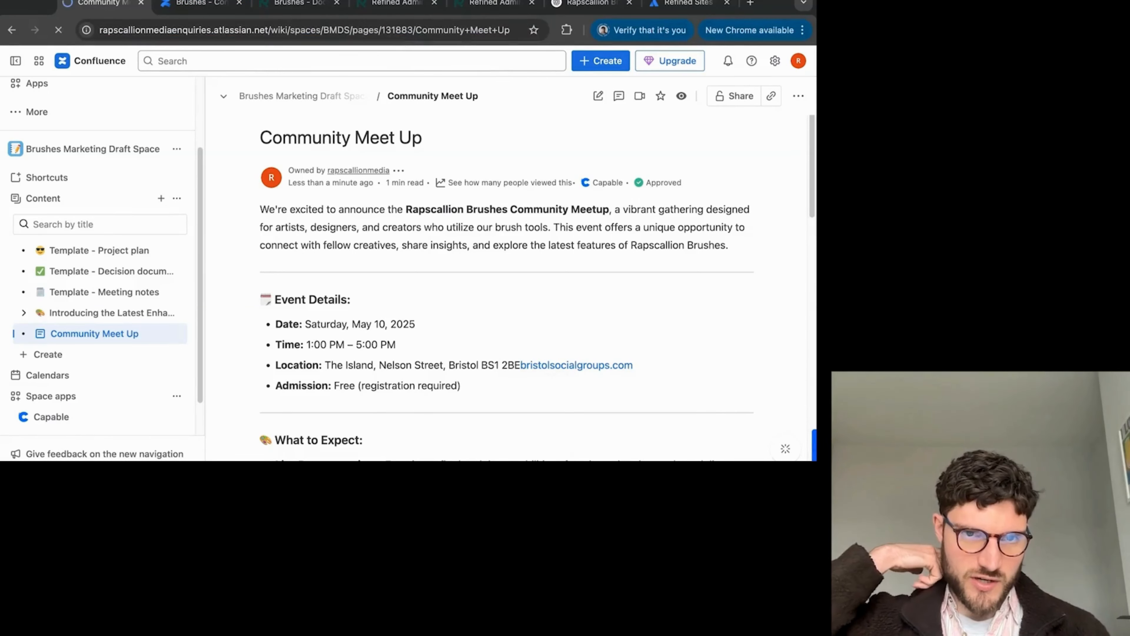
pyautogui.click(497, 29)
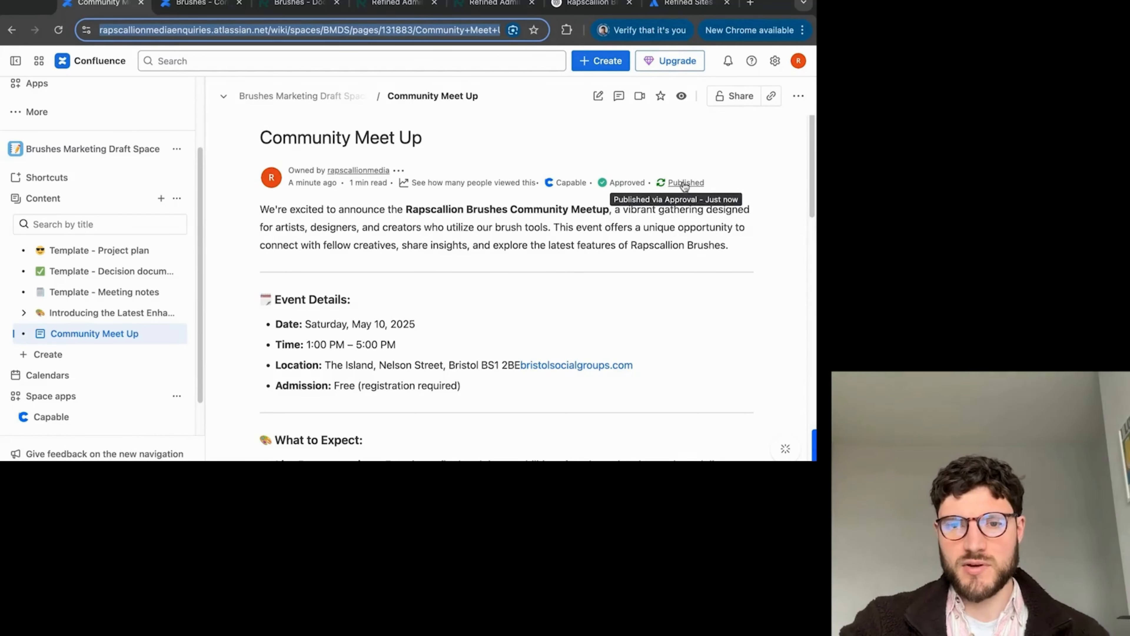
pyautogui.click(196, 3)
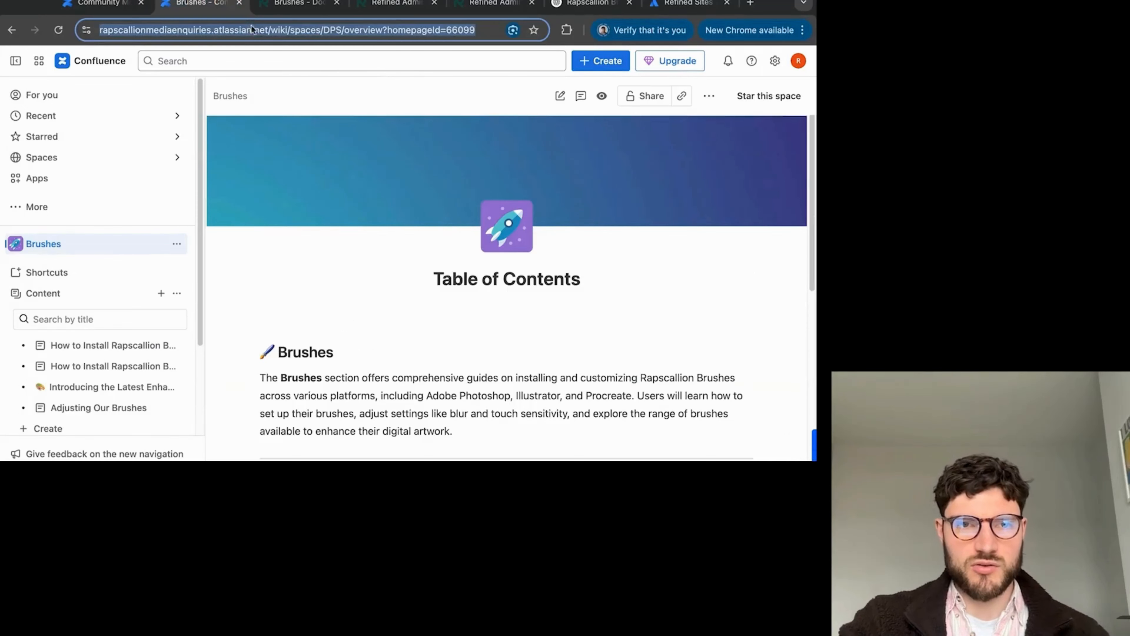
pyautogui.press('Return')
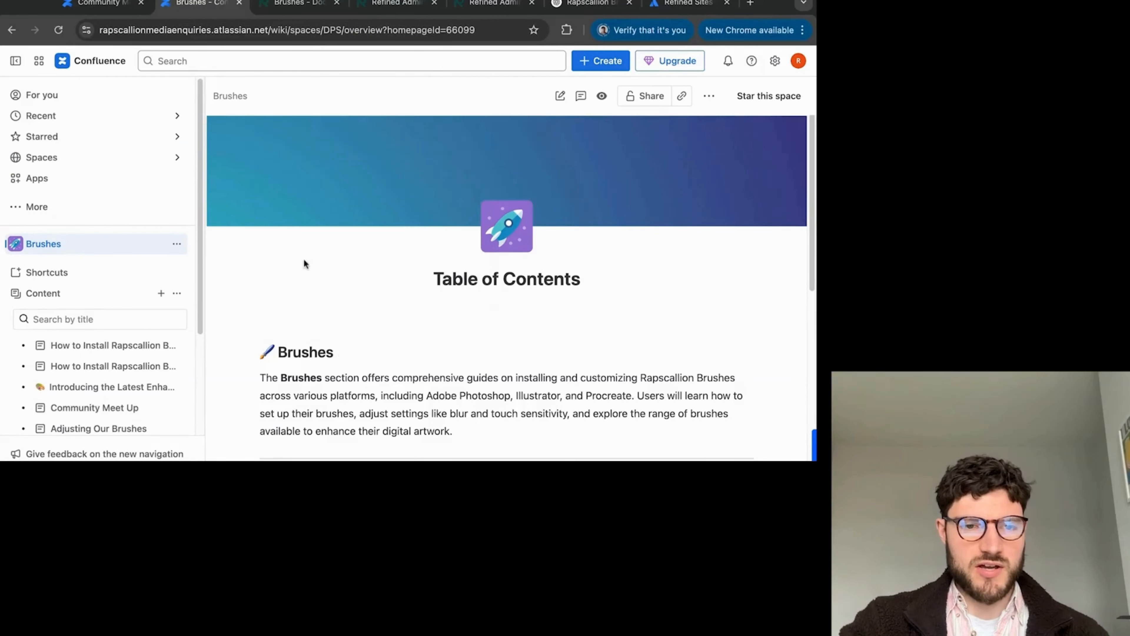
pyautogui.scroll(-4, 164, 300)
pyautogui.moveTo(95, 281)
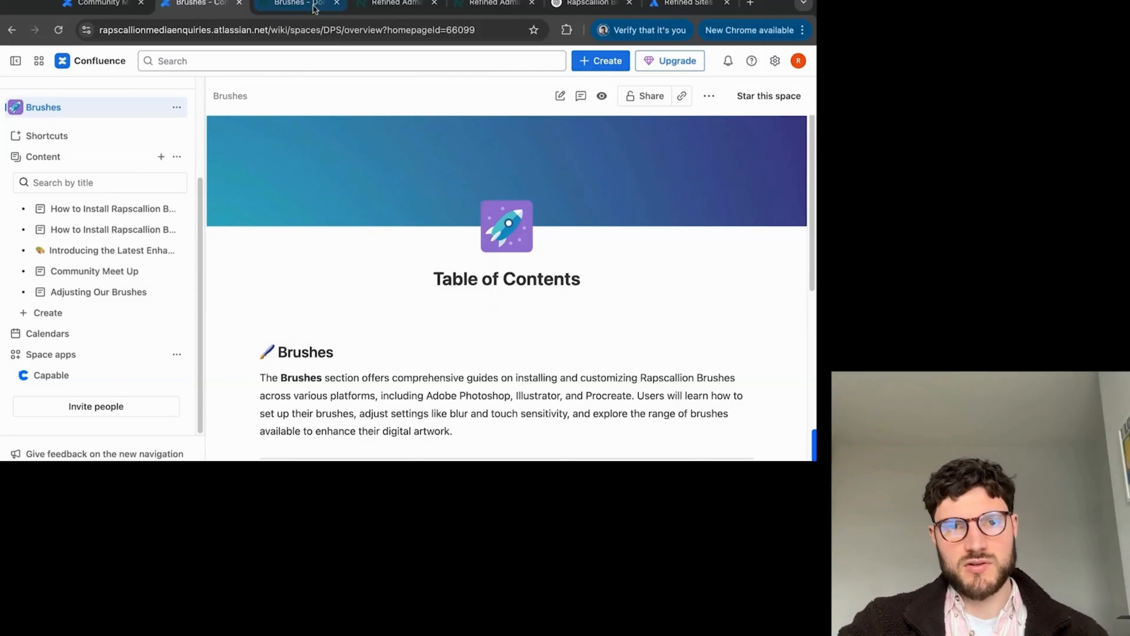
# - Refresh the Brushes page on the Refined site by switching between Pens and Brushes, and examine its Pages section for Community Meet Up
pyautogui.click(303, 3)
pyautogui.click(385, 32)
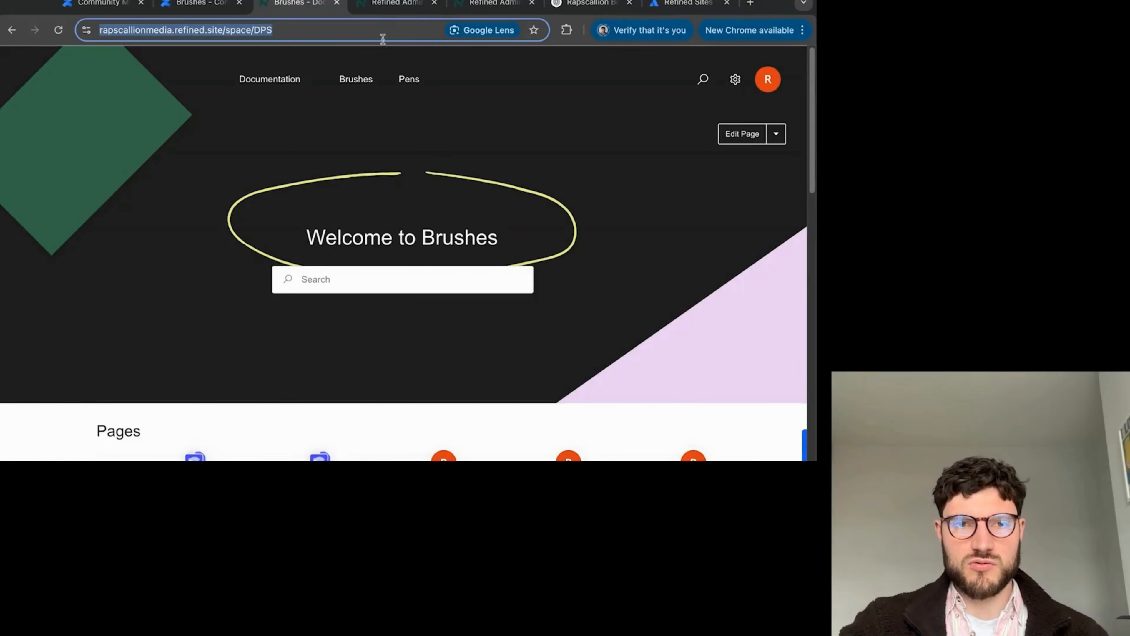
pyautogui.click(349, 85)
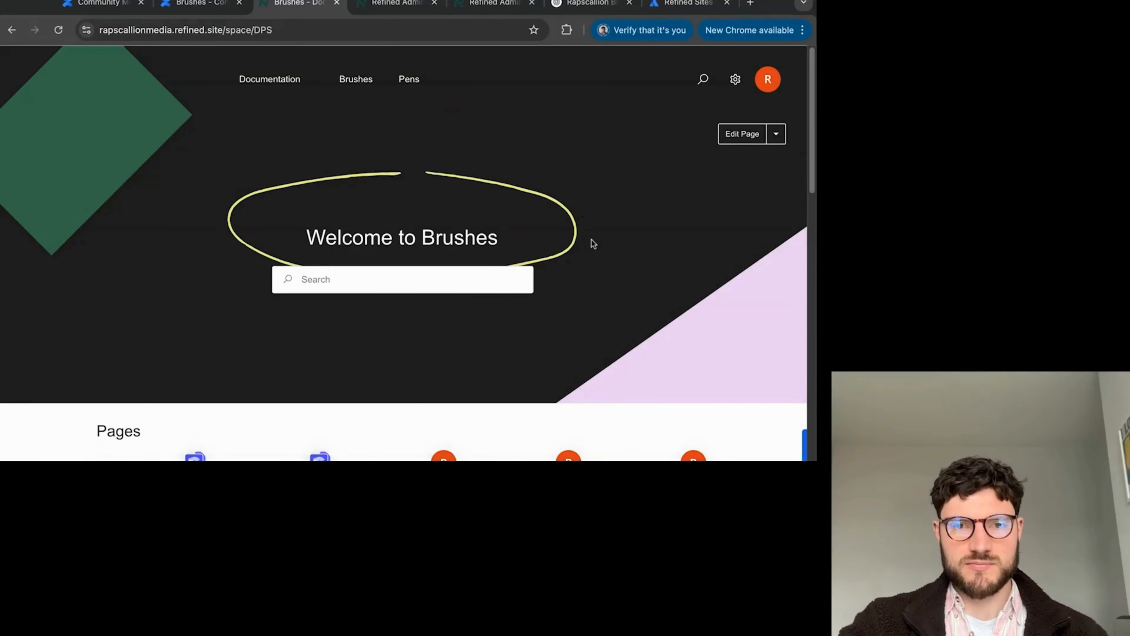
pyautogui.click(379, 31)
pyautogui.click(409, 84)
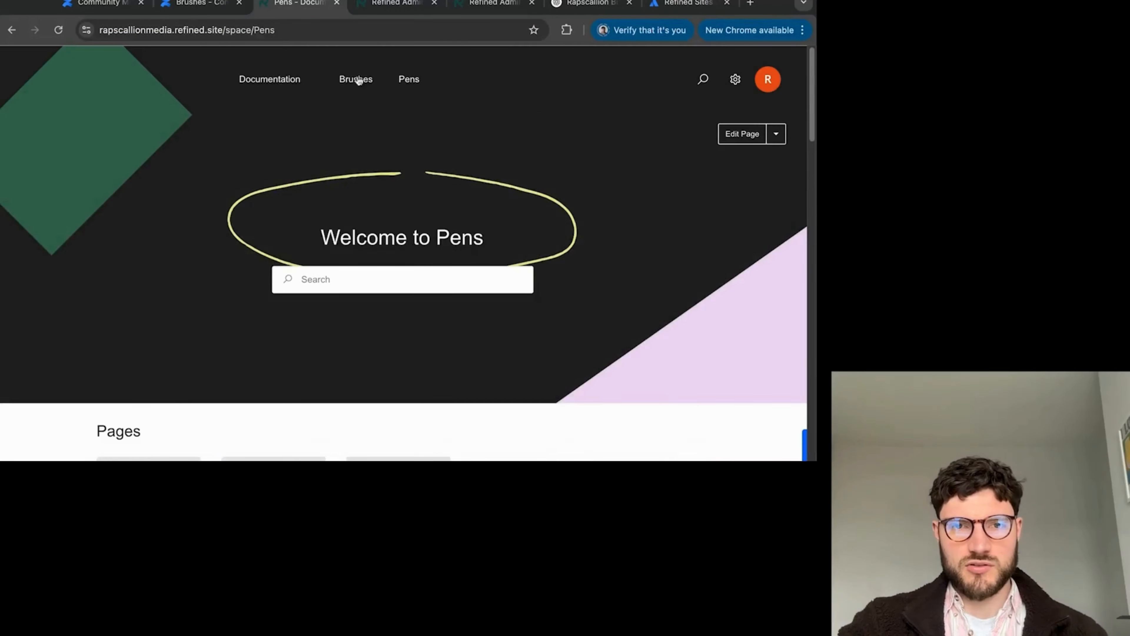
pyautogui.click(356, 79)
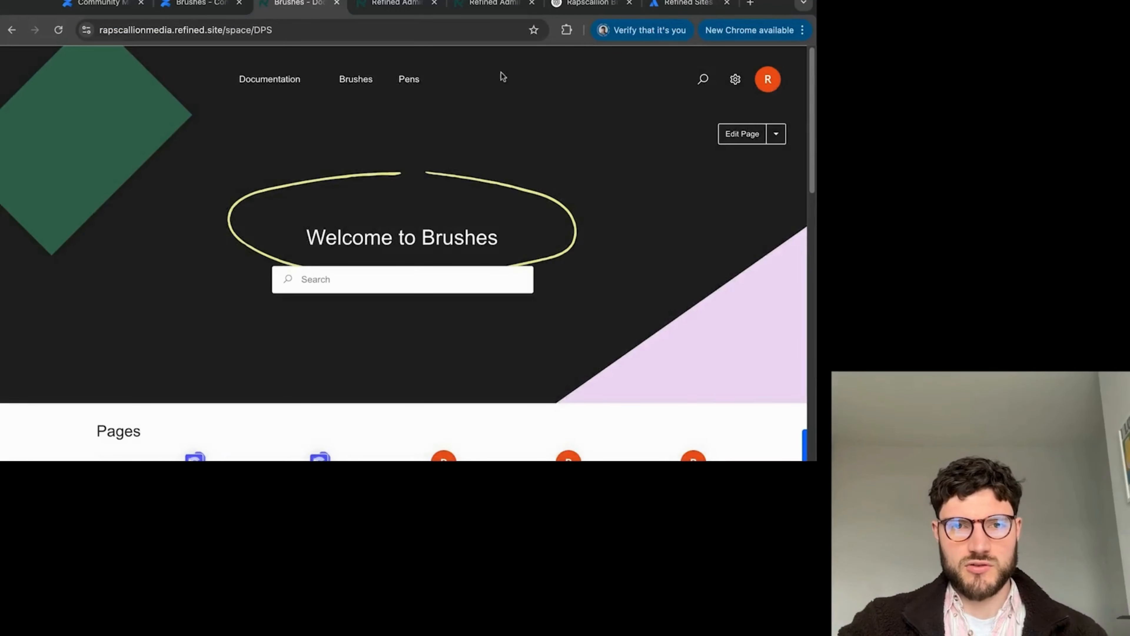
pyautogui.click(408, 81)
pyautogui.click(353, 83)
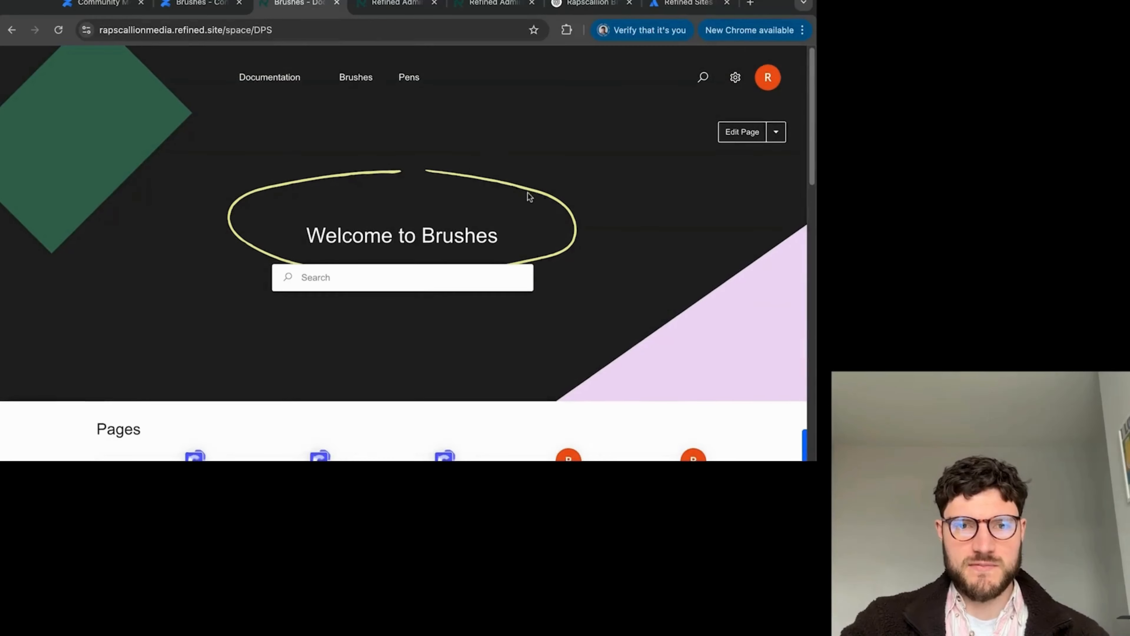
pyautogui.scroll(-5, 528, 193)
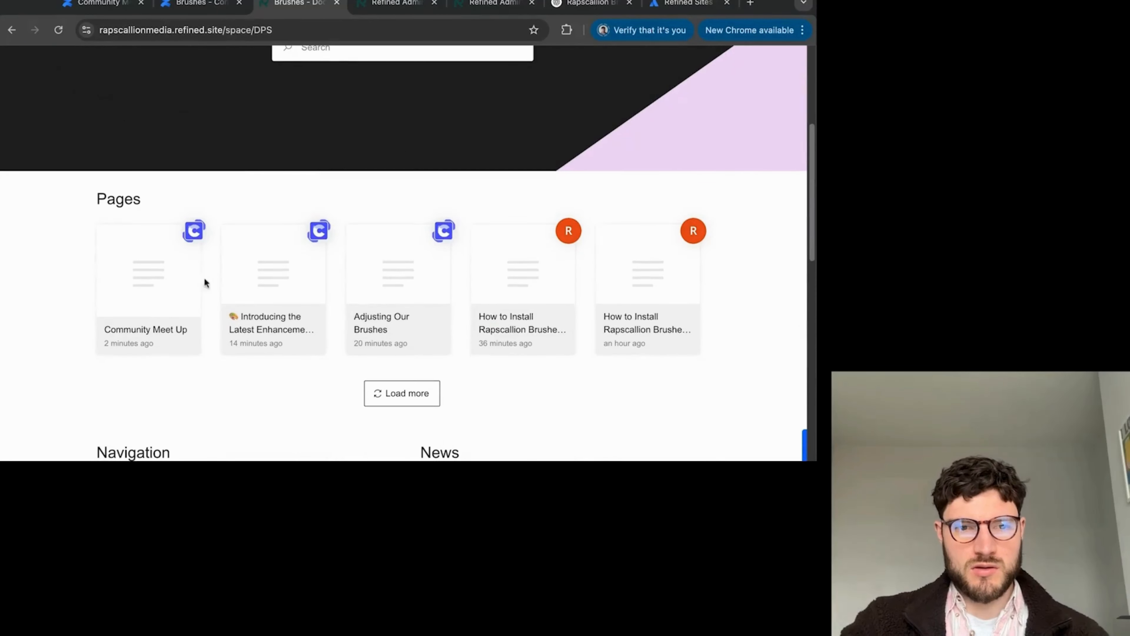
pyautogui.scroll(-1, 168, 284)
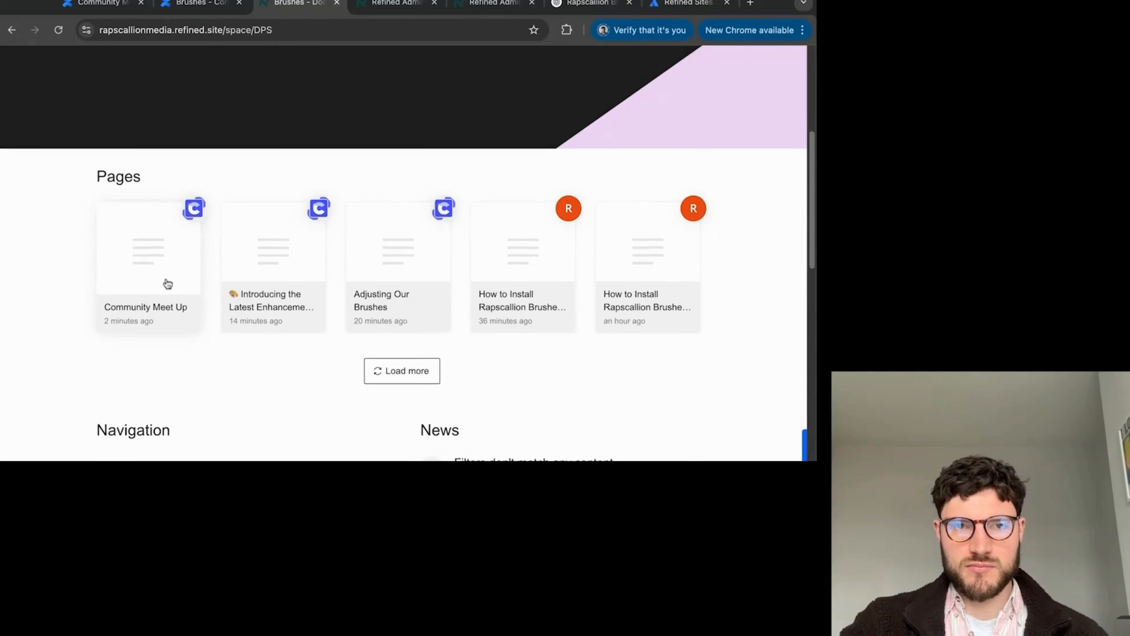
# - Change the event time on the draft Community Meet Up page to 3:00 PM – 7:00 PM and update the page
pyautogui.click(91, 6)
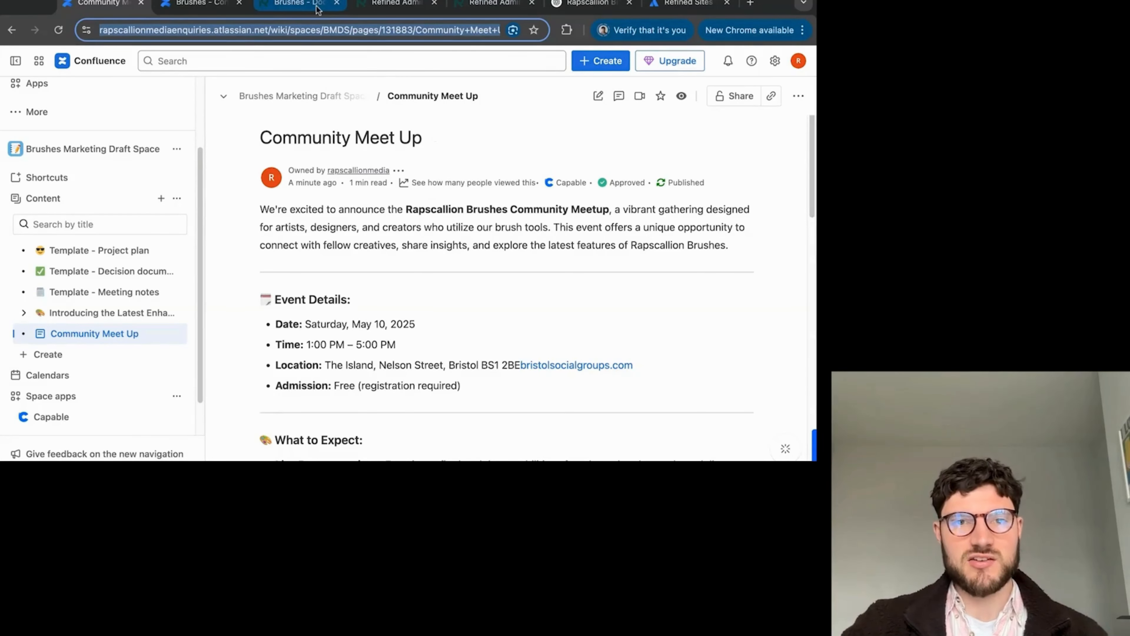
pyautogui.click(199, 2)
pyautogui.click(113, 6)
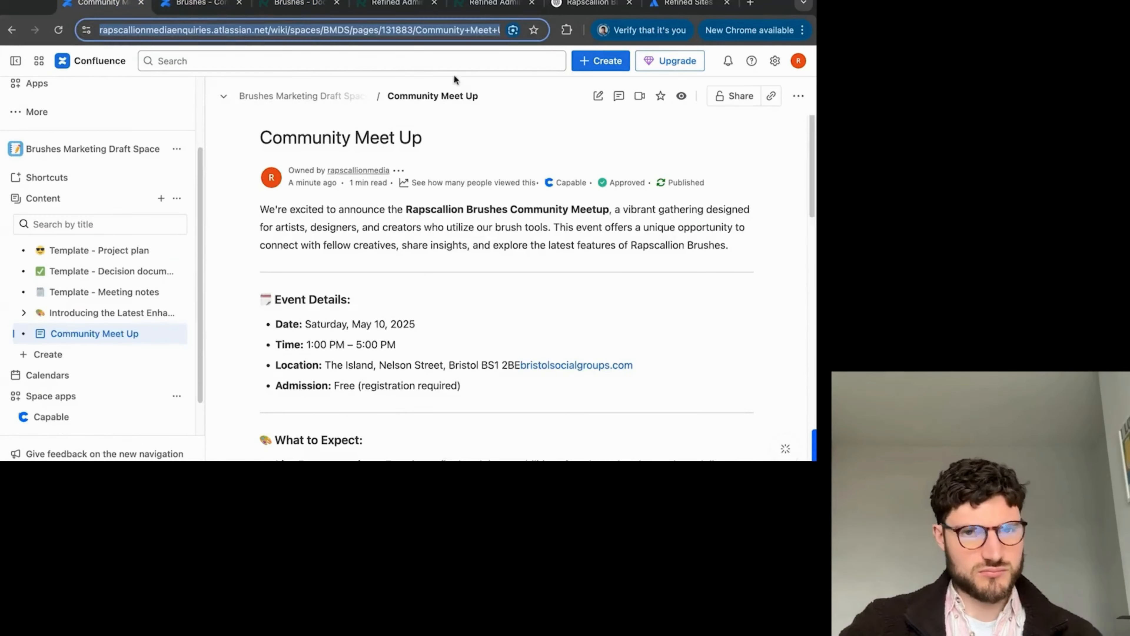
pyautogui.click(598, 97)
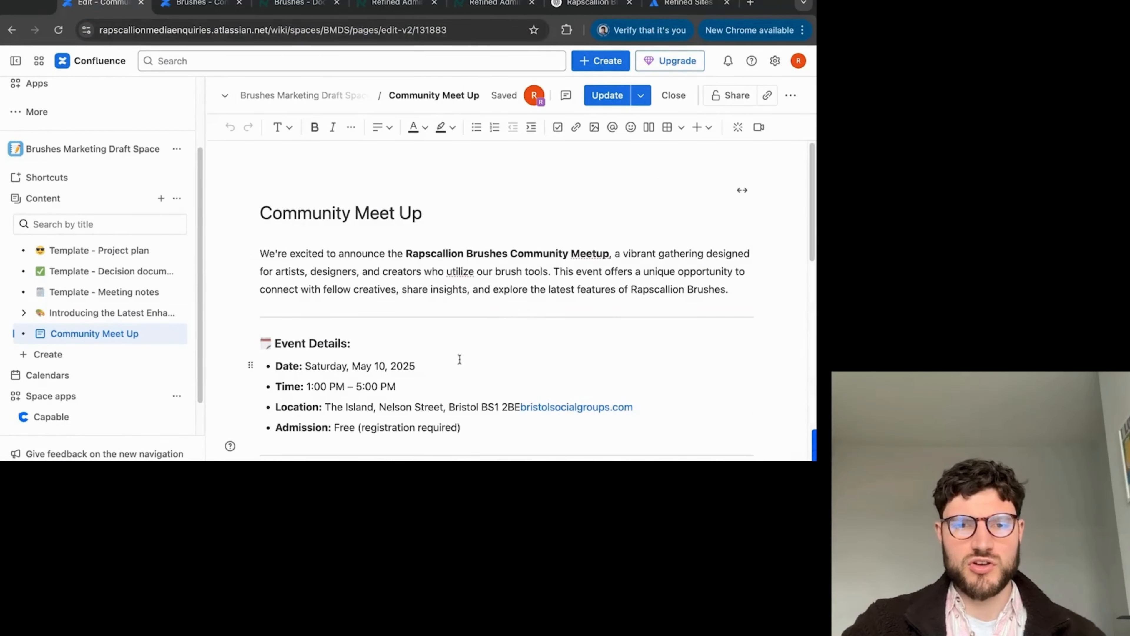
pyautogui.scroll(-5, 458, 352)
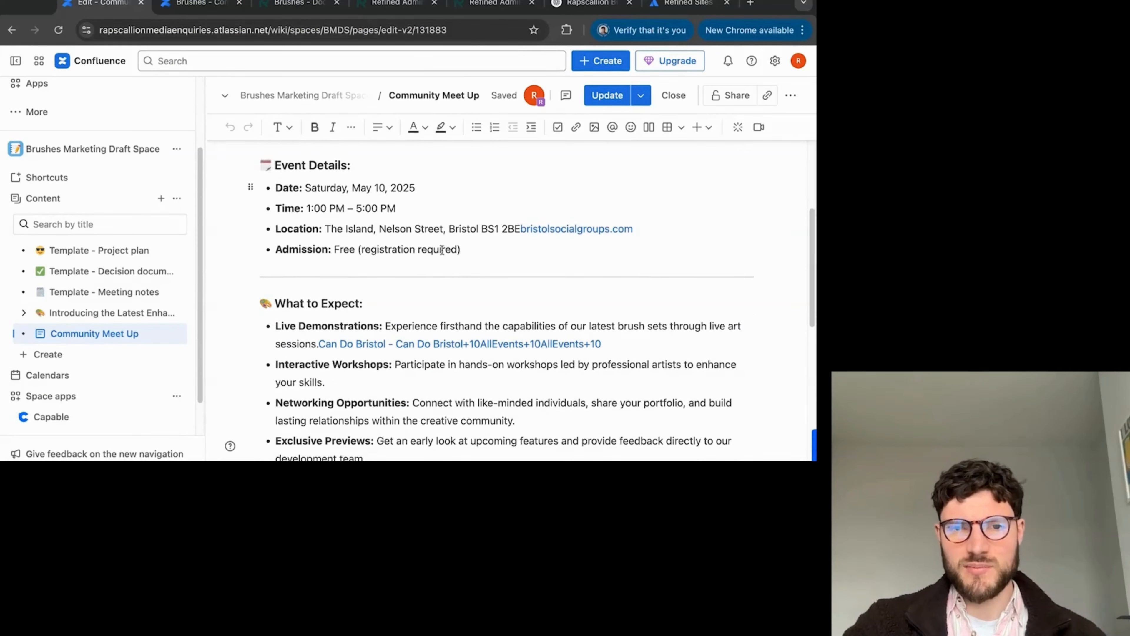
pyautogui.click(312, 209)
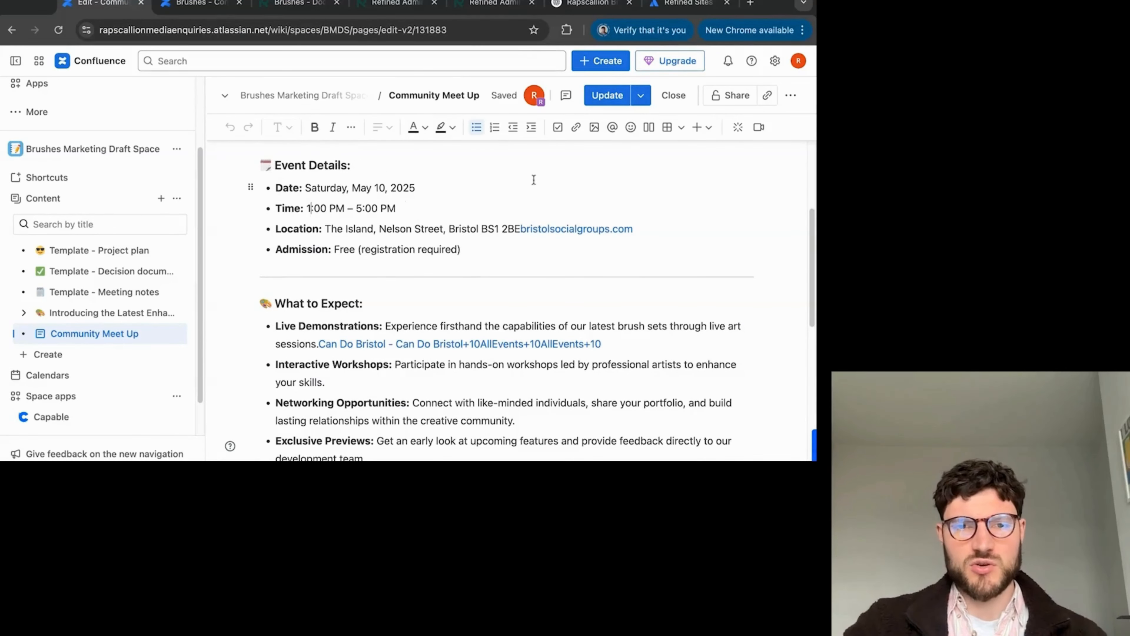
pyautogui.scroll(1, 535, 178)
pyautogui.press('BackSpace')
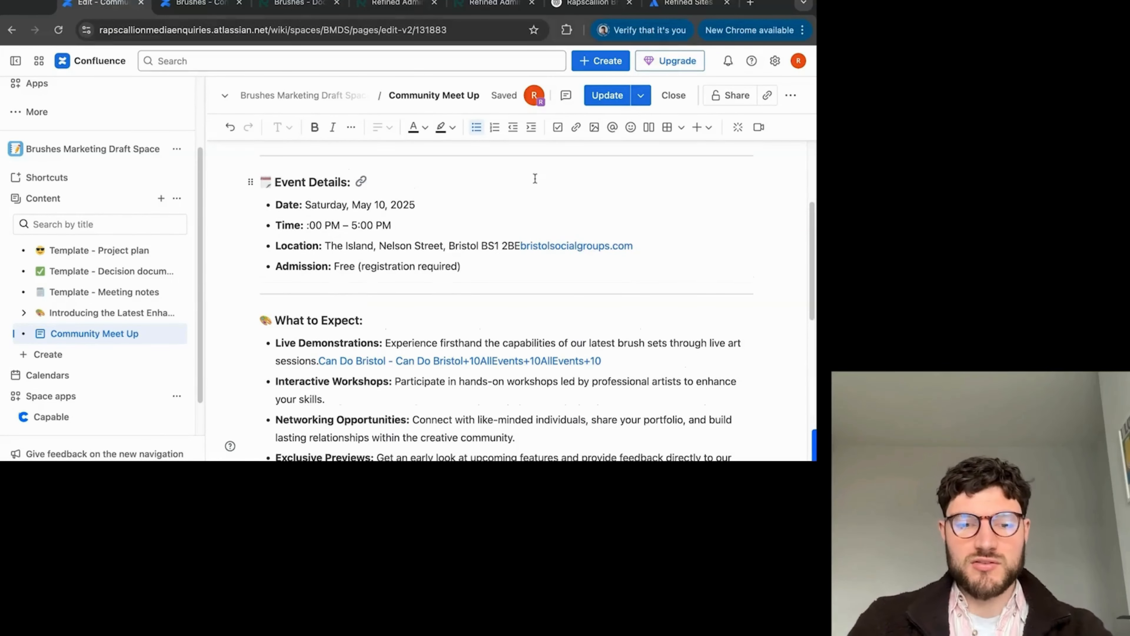
pyautogui.write('3')
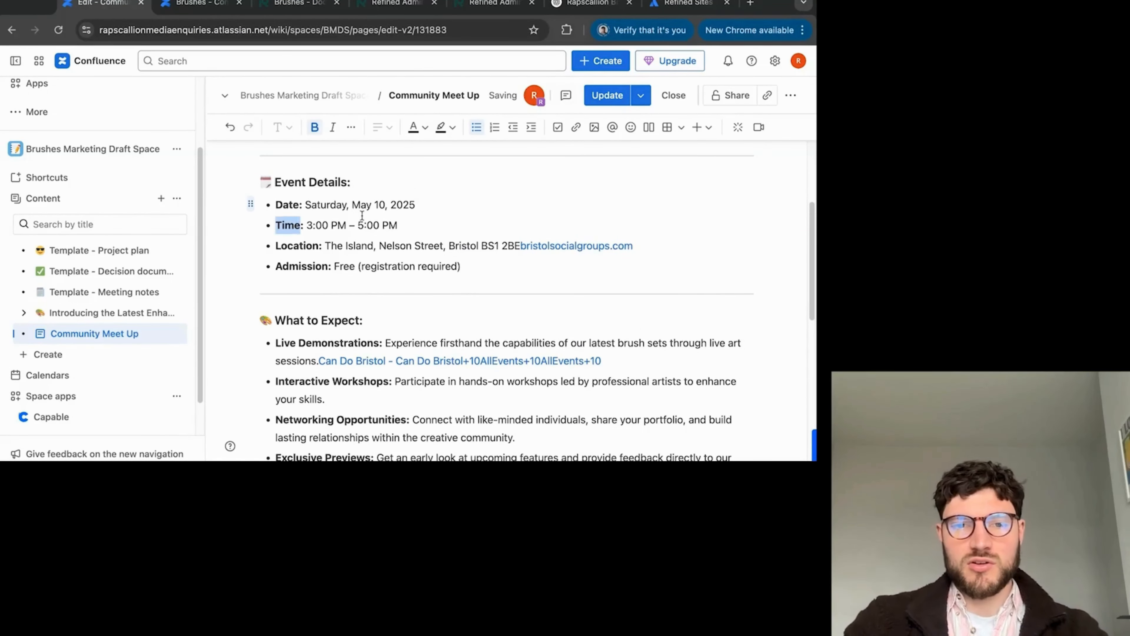
pyautogui.click(358, 225)
pyautogui.press('BackSpace')
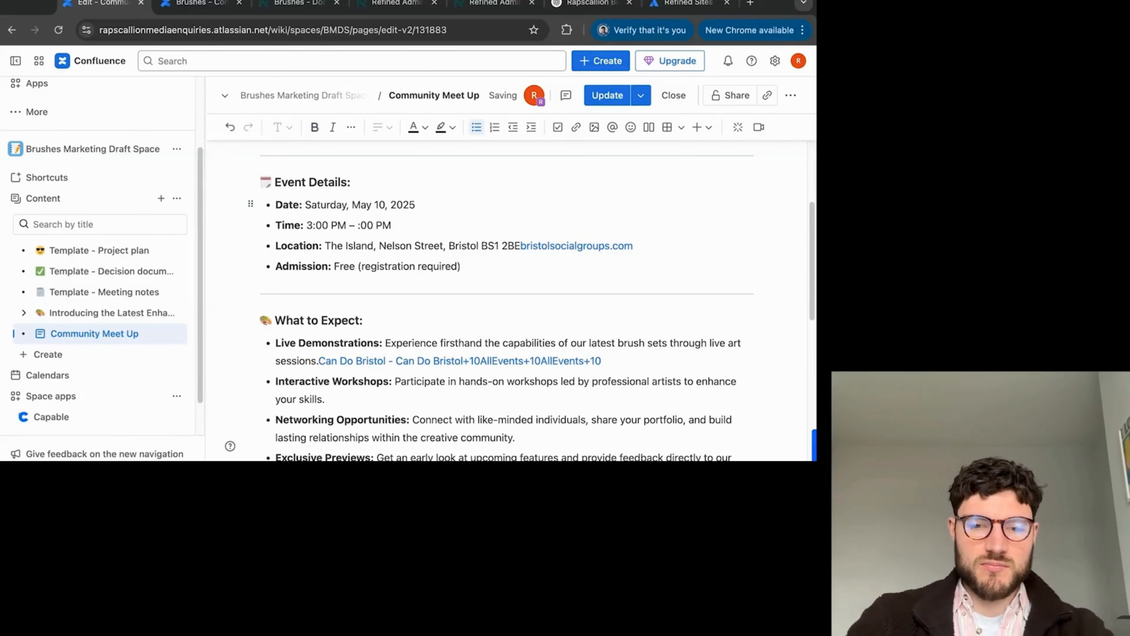
pyautogui.write('7')
pyautogui.click(607, 95)
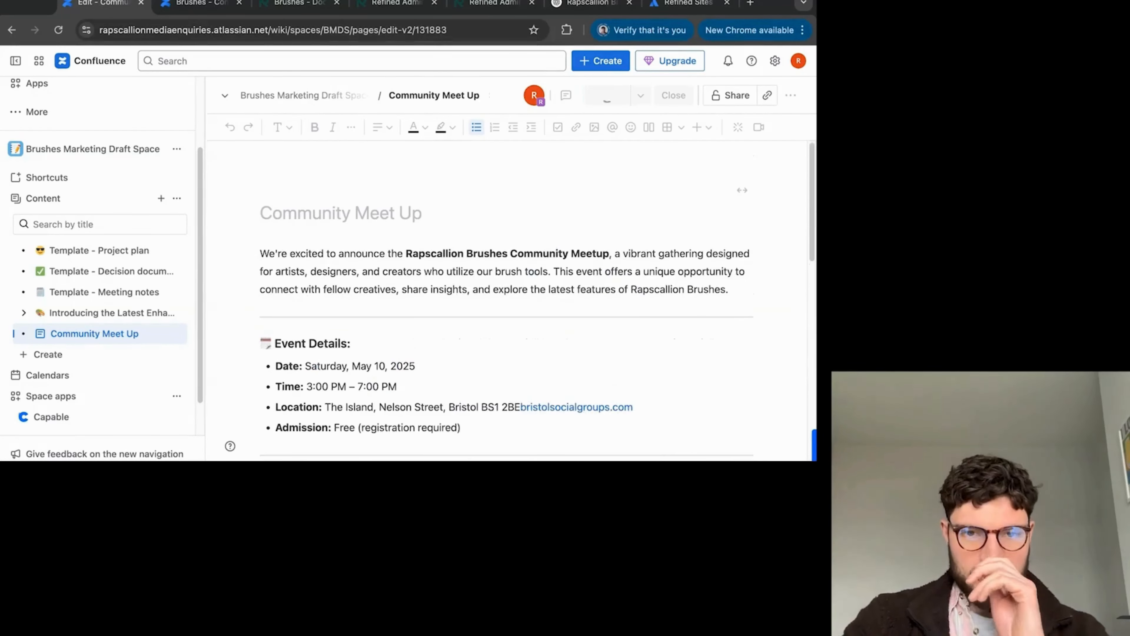
# - Open the Community Meet Up page in the Brushes space and check its event time and Capable publishing status
pyautogui.click(231, 6)
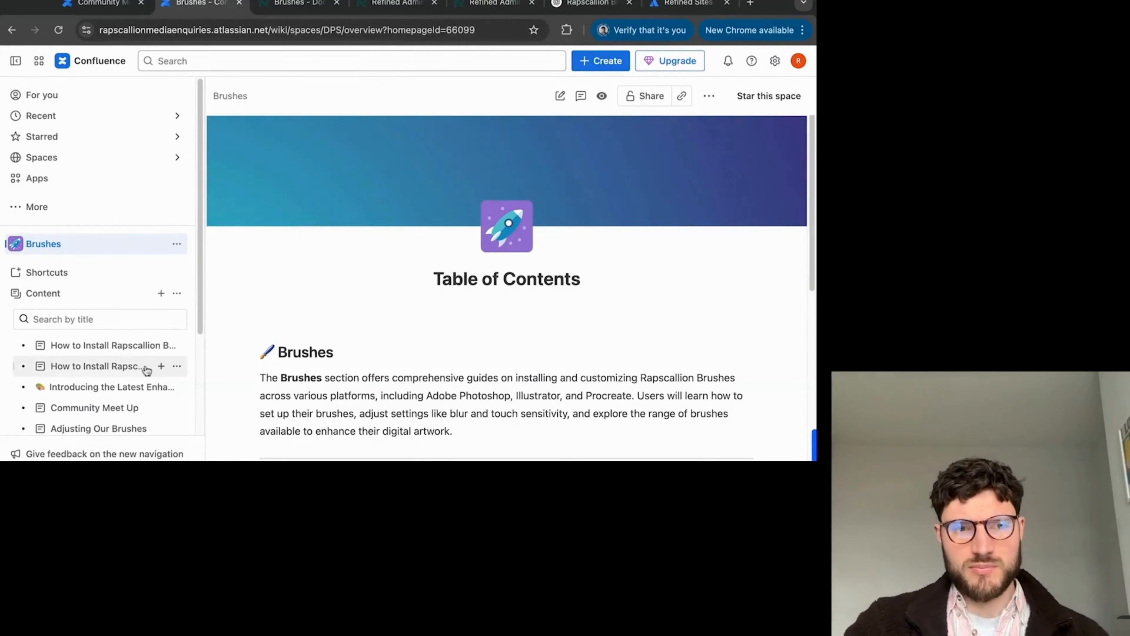
pyautogui.scroll(-4, 129, 385)
pyautogui.click(106, 296)
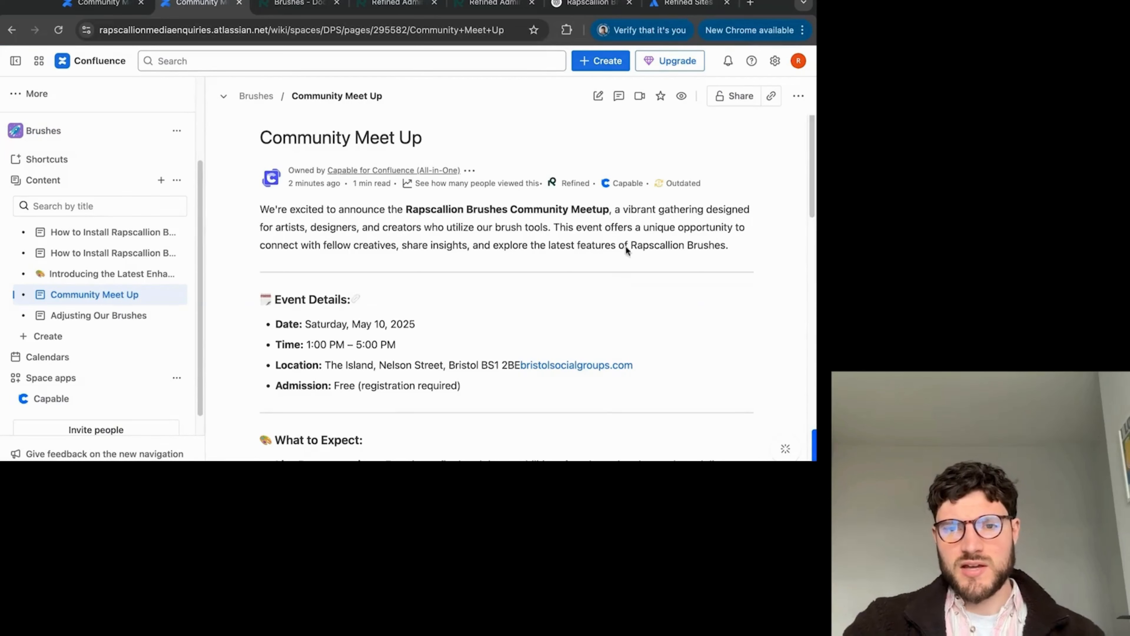
pyautogui.moveTo(686, 189)
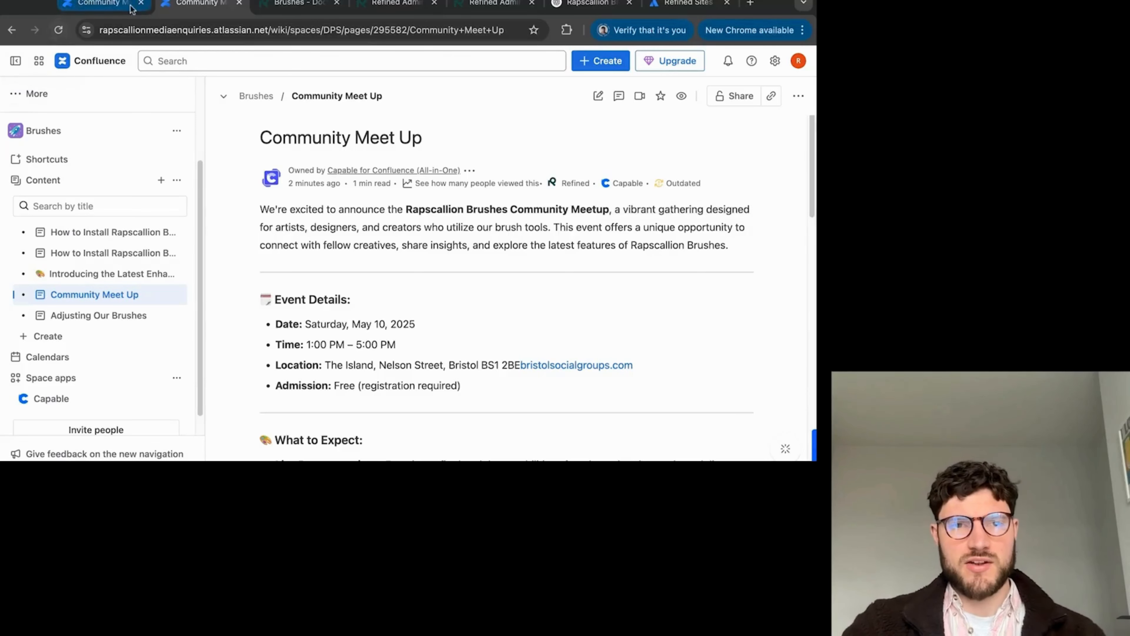
# - Compare the event time and Capable status on the draft and published Community Meet Up pages, and view the Brushes page on the Refined site
pyautogui.click(121, 6)
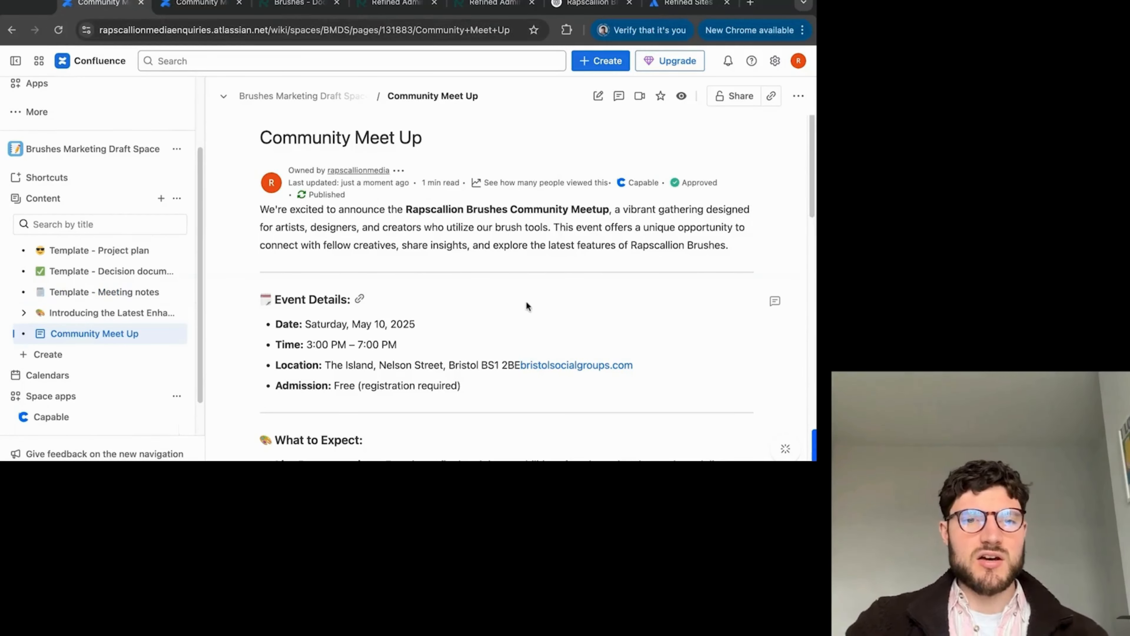
pyautogui.moveTo(689, 185)
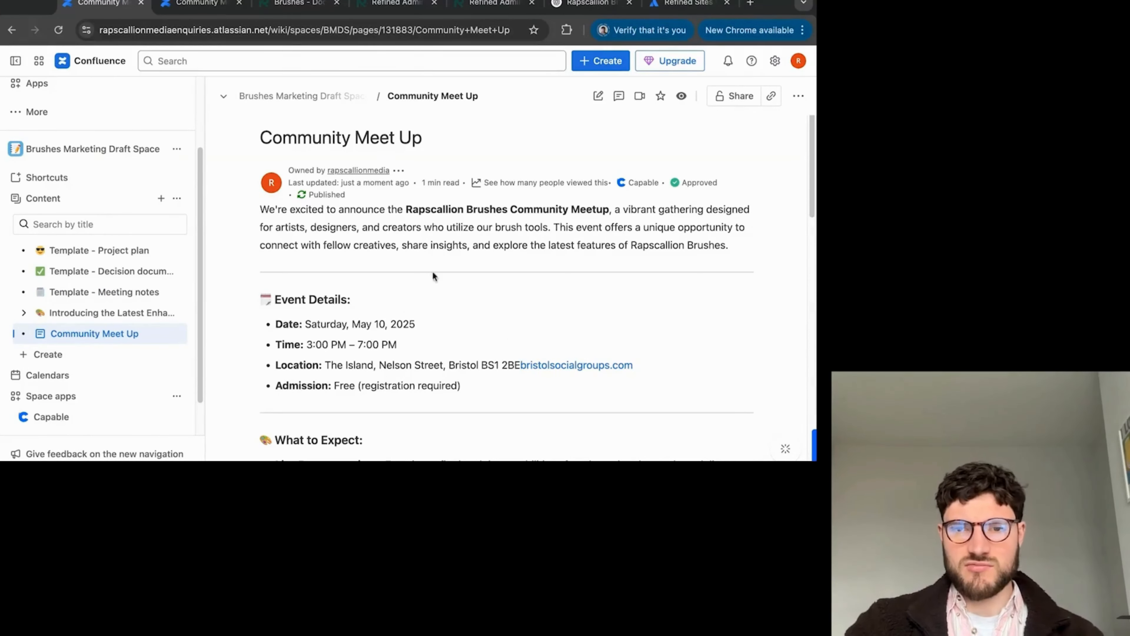
pyautogui.click(202, 7)
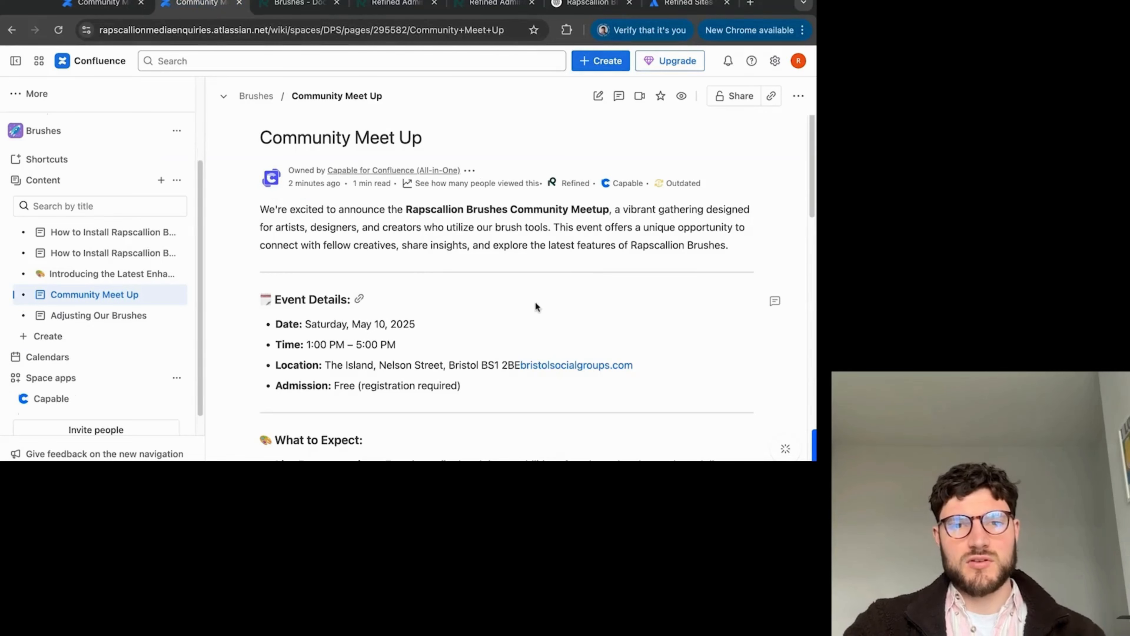
pyautogui.click(299, 5)
pyautogui.scroll(5, 387, 205)
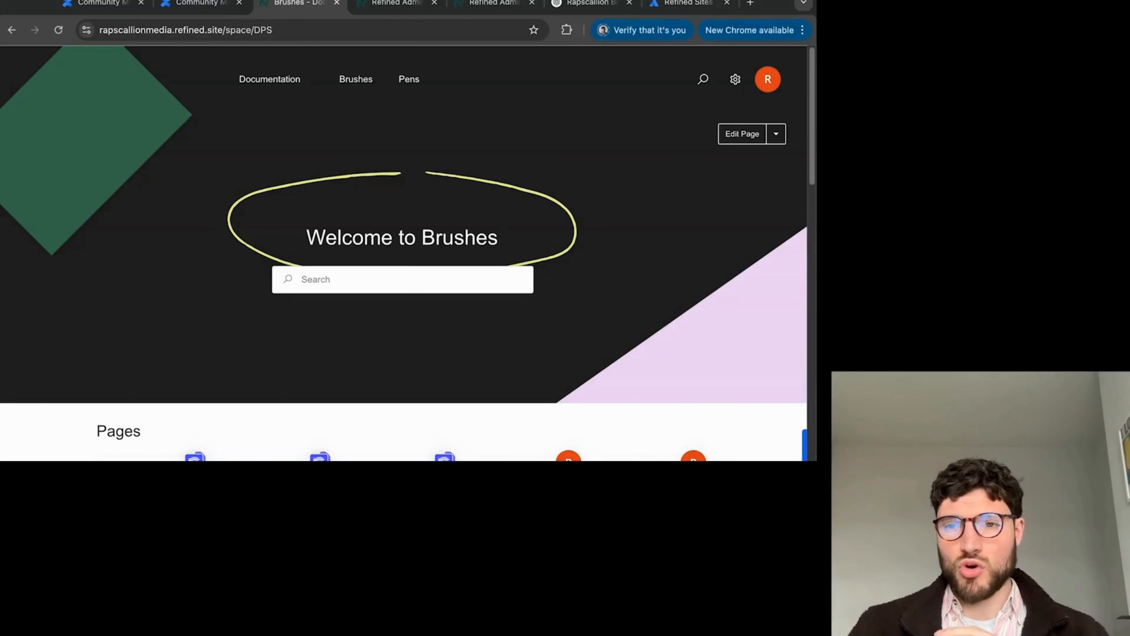
# - Review the content of the draft Community Meet Up page in the Brushes Marketing Draft Space
pyautogui.click(102, 4)
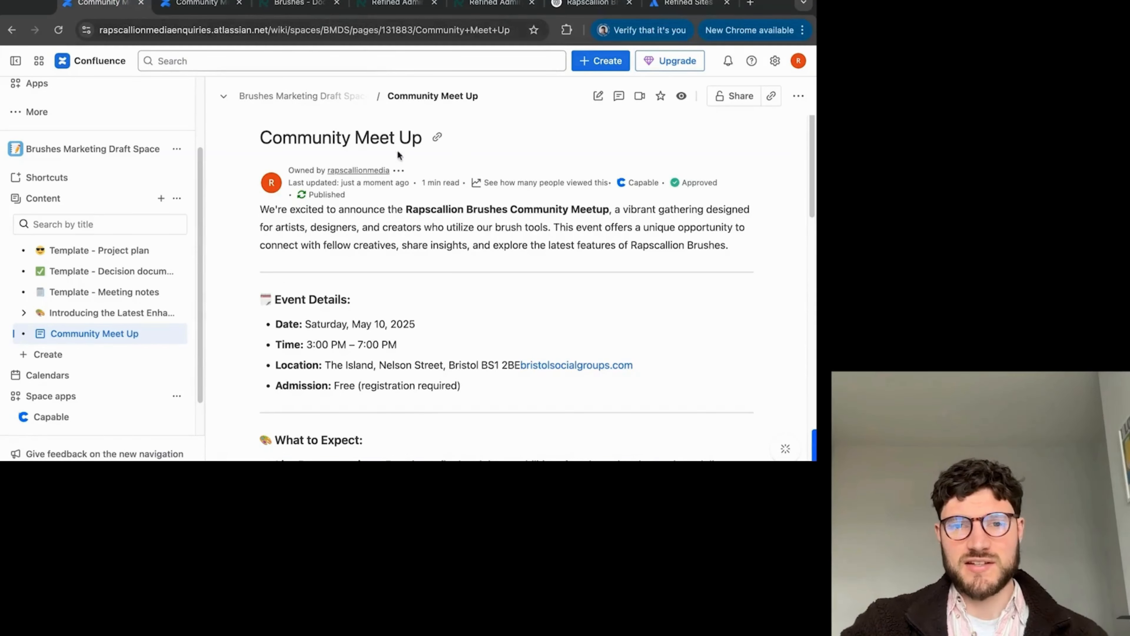
pyautogui.scroll(-3, 405, 390)
pyautogui.scroll(-2, 405, 391)
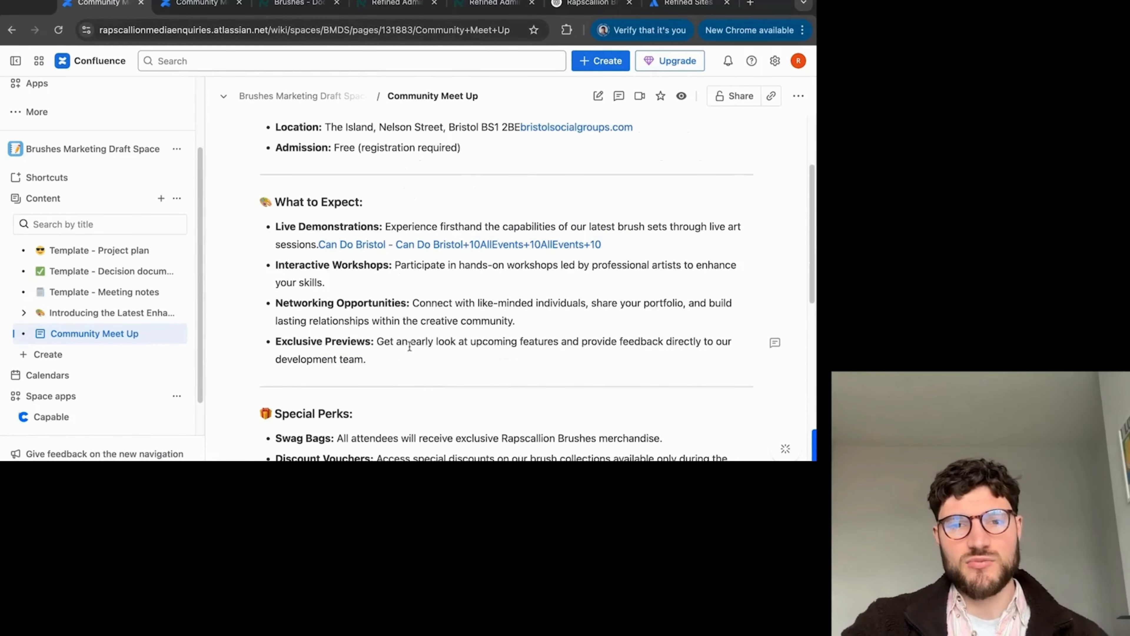
pyautogui.scroll(-3, 410, 343)
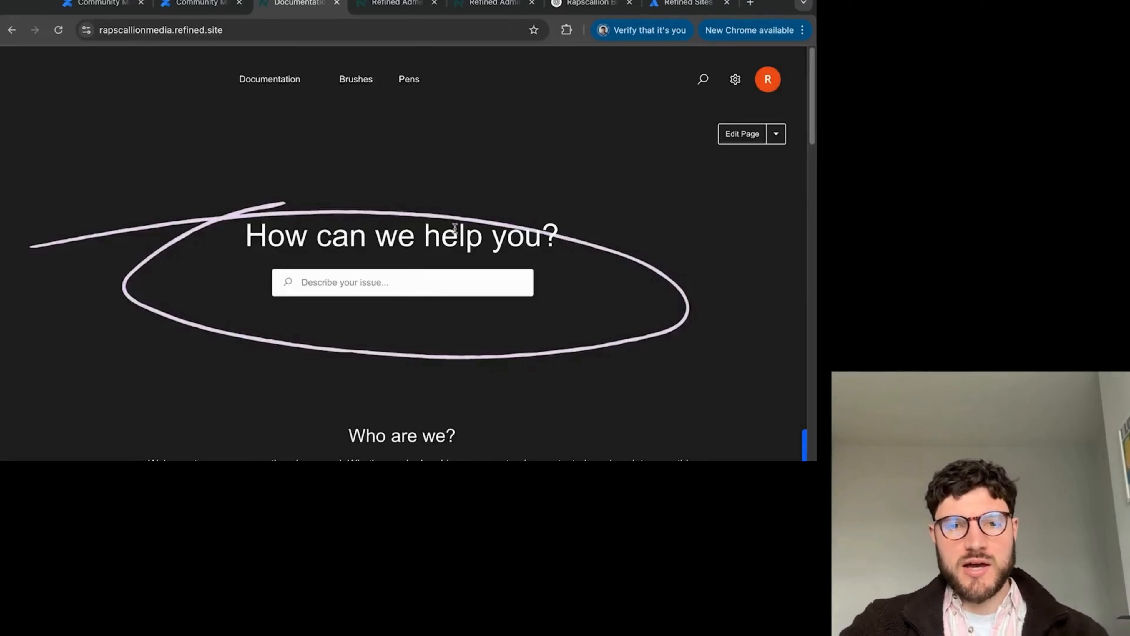
# - Search the Refined site's documentation for "community" from its home page and open the Community Meet Up result
pyautogui.scroll(-5, 445, 236)
pyautogui.scroll(5, 446, 233)
pyautogui.click(410, 278)
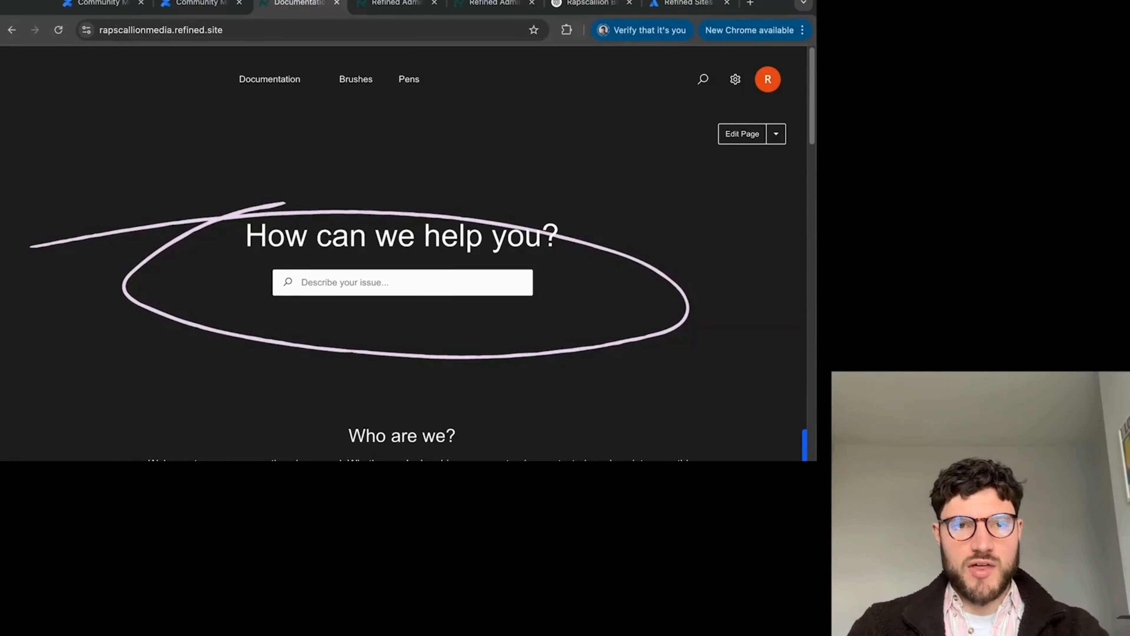
pyautogui.write('com')
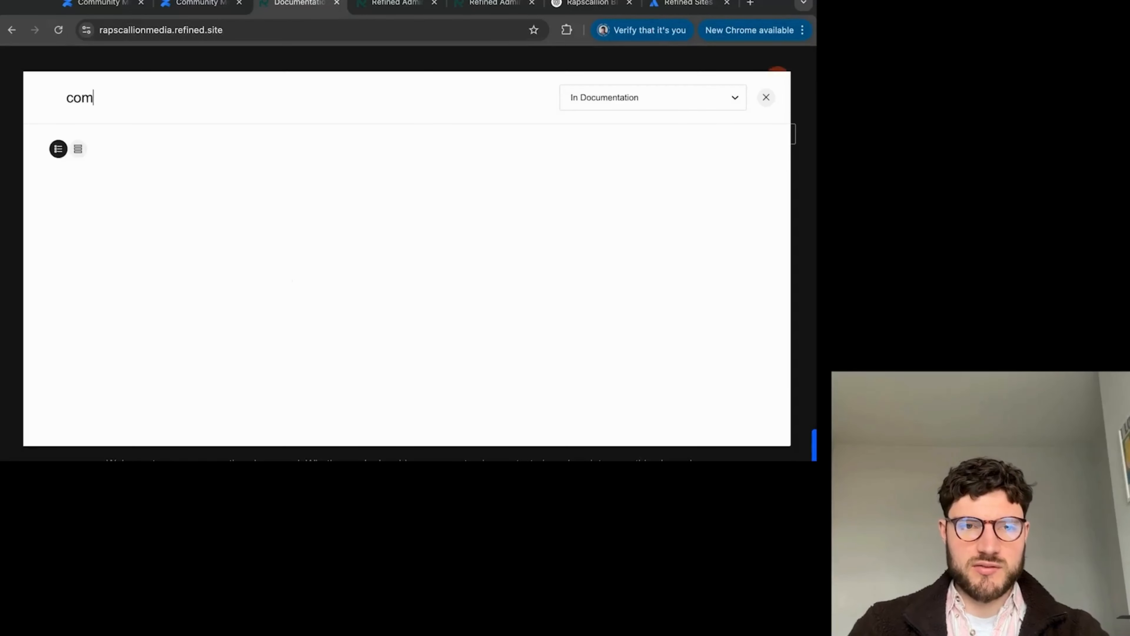
pyautogui.write('munity')
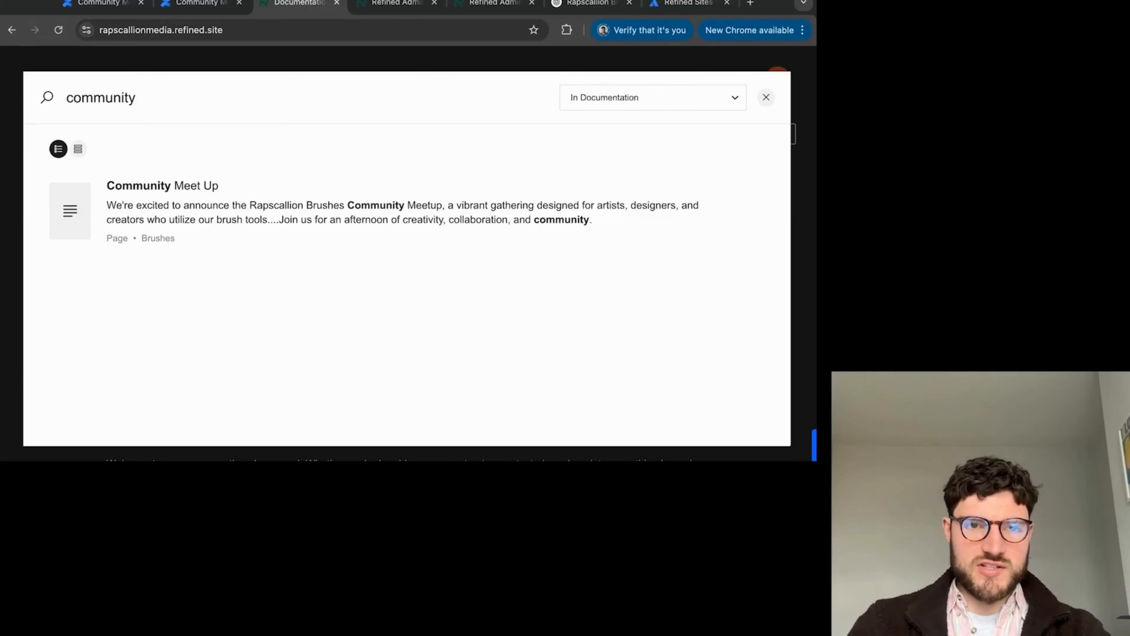
pyautogui.click(445, 241)
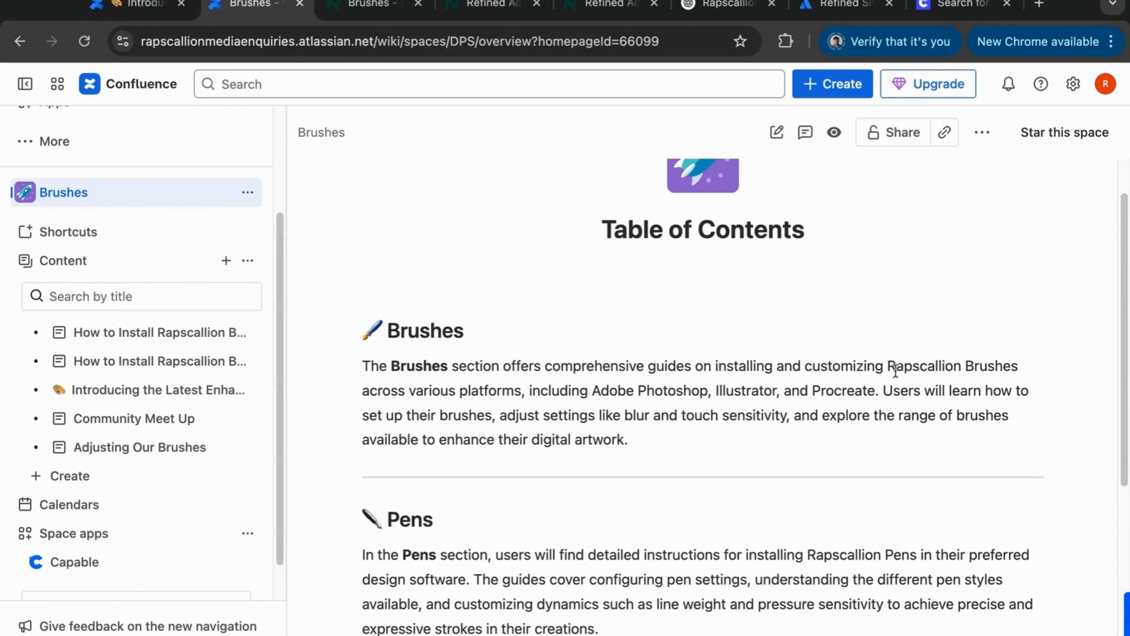
# - Add the marketing label to the Community Meet Up and Introducing the Latest Enhancements pages in the Brushes space
pyautogui.click(144, 428)
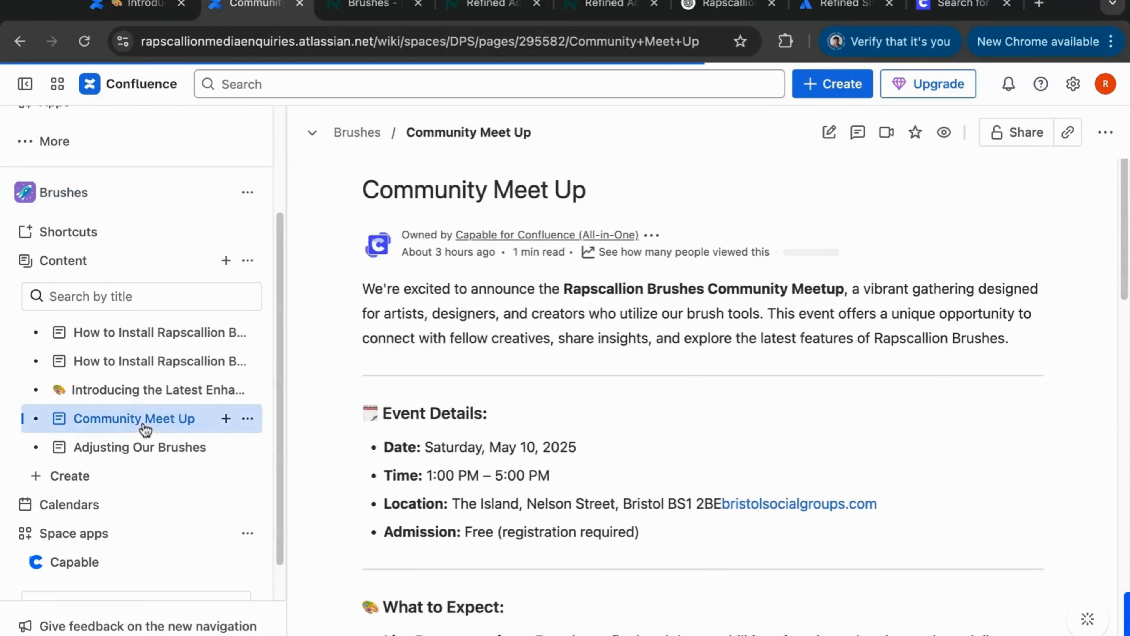
pyautogui.scroll(-10, 801, 416)
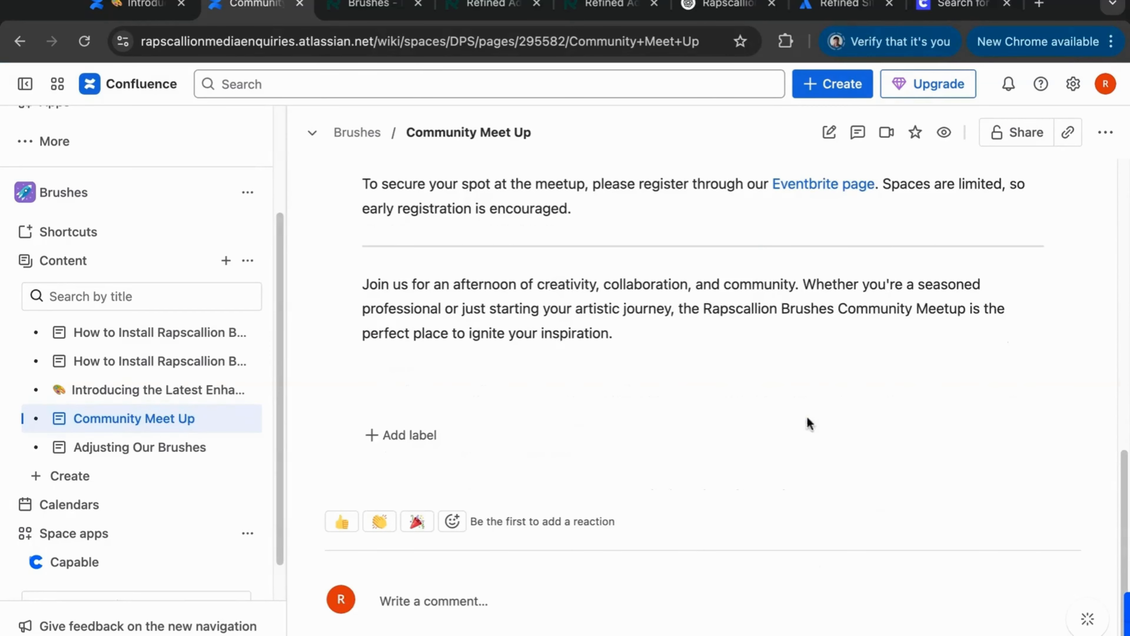
pyautogui.click(403, 437)
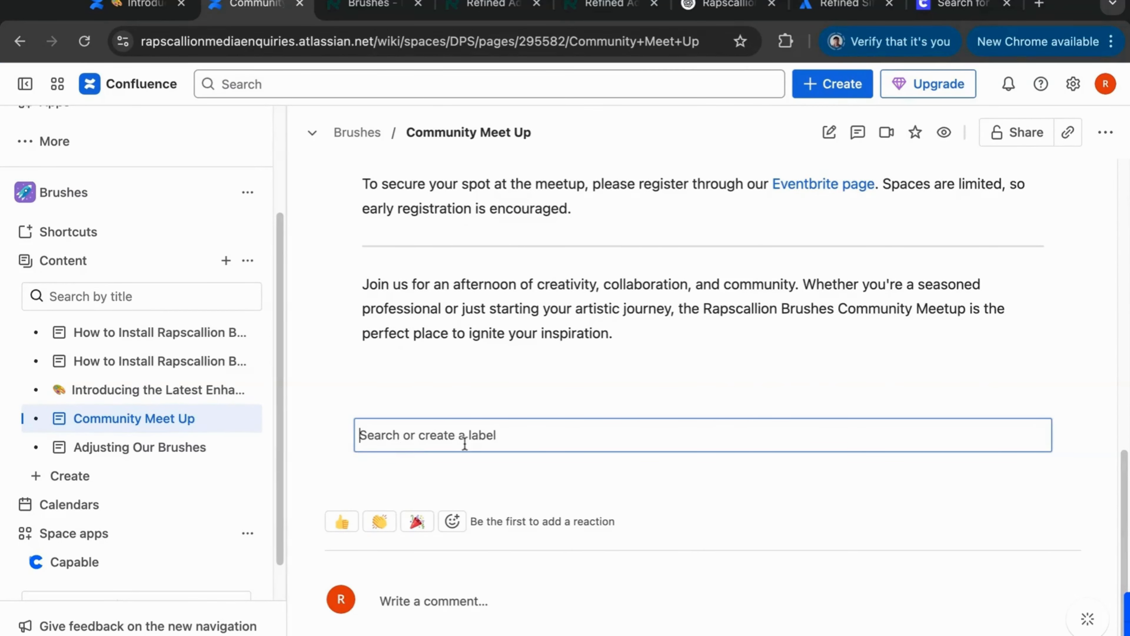
pyautogui.write('ma')
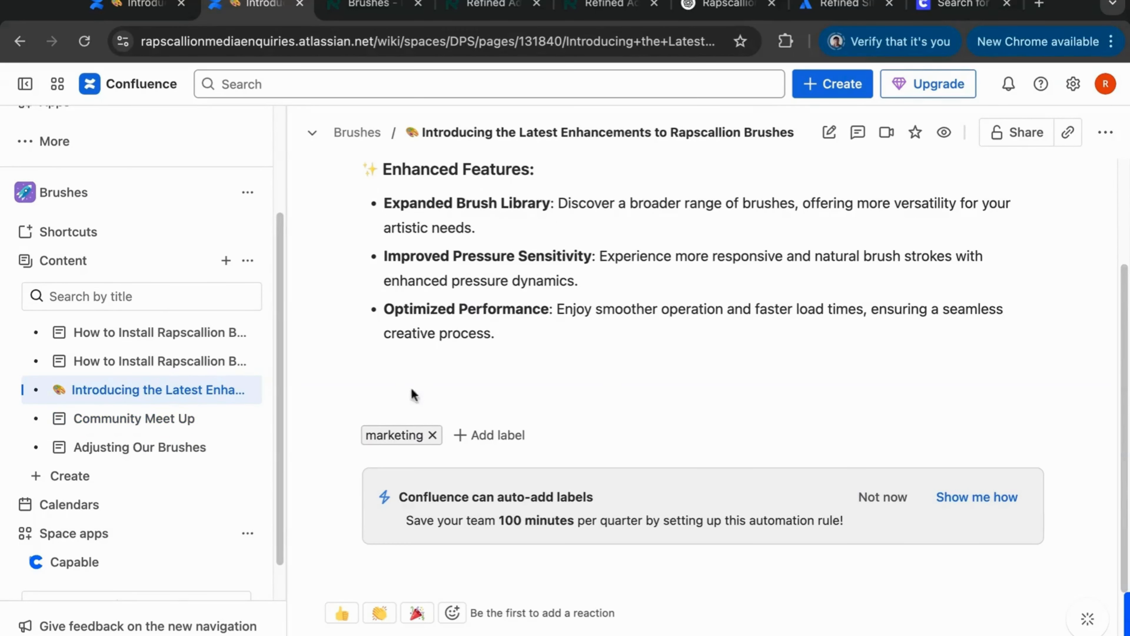
# - Filter the Capable page search for the Brushes space by the marketing label and show the query as CQL
pyautogui.click(89, 563)
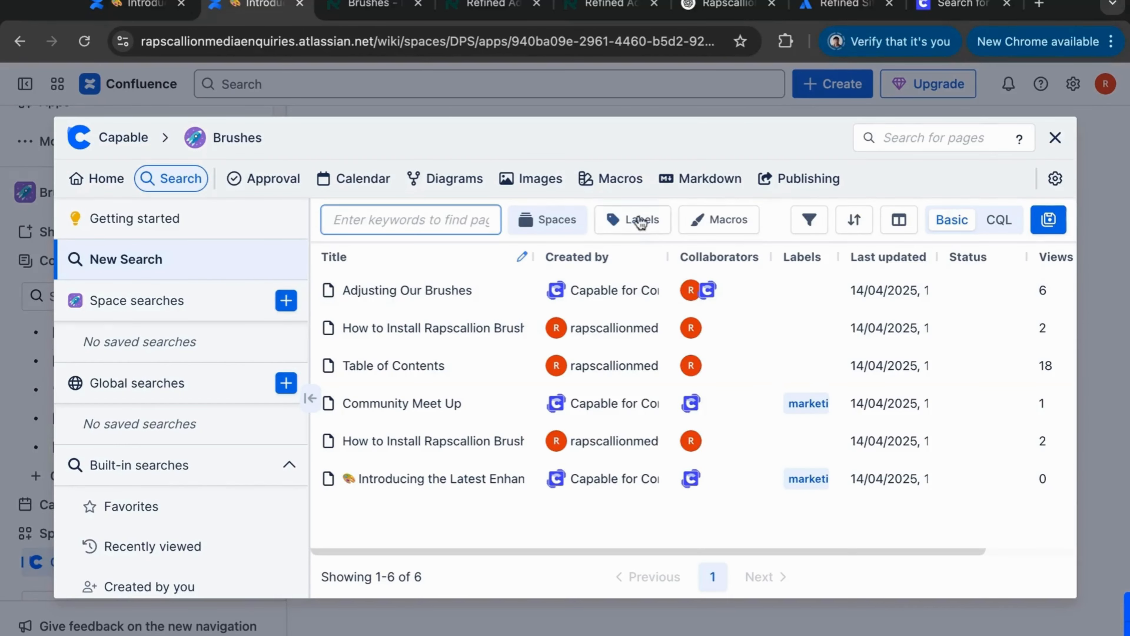
pyautogui.click(641, 220)
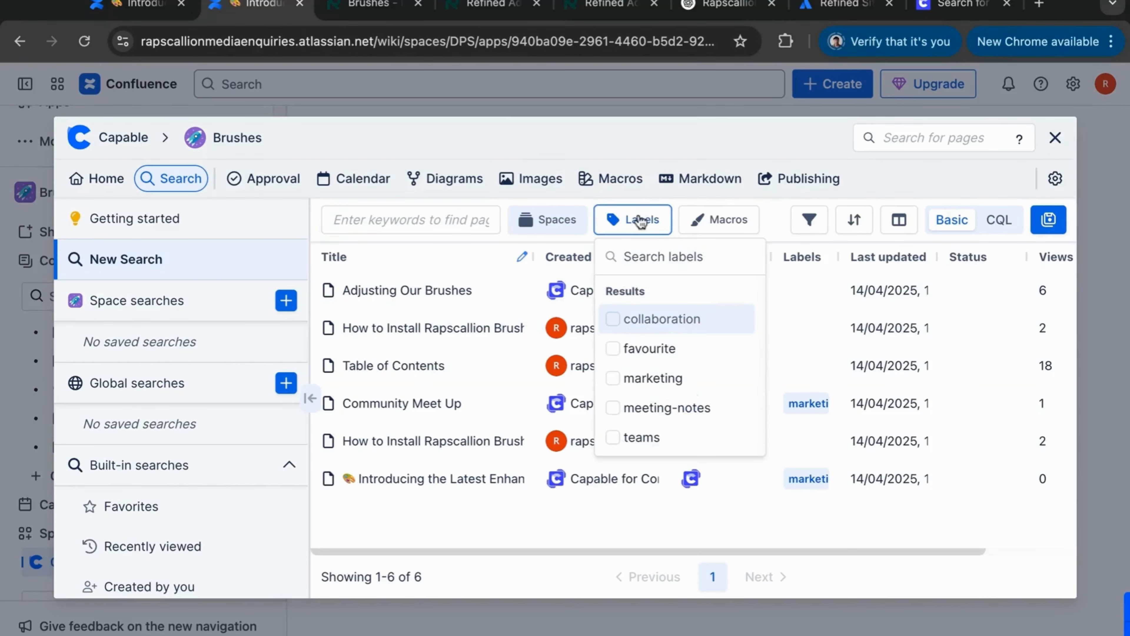
pyautogui.click(668, 378)
pyautogui.click(792, 154)
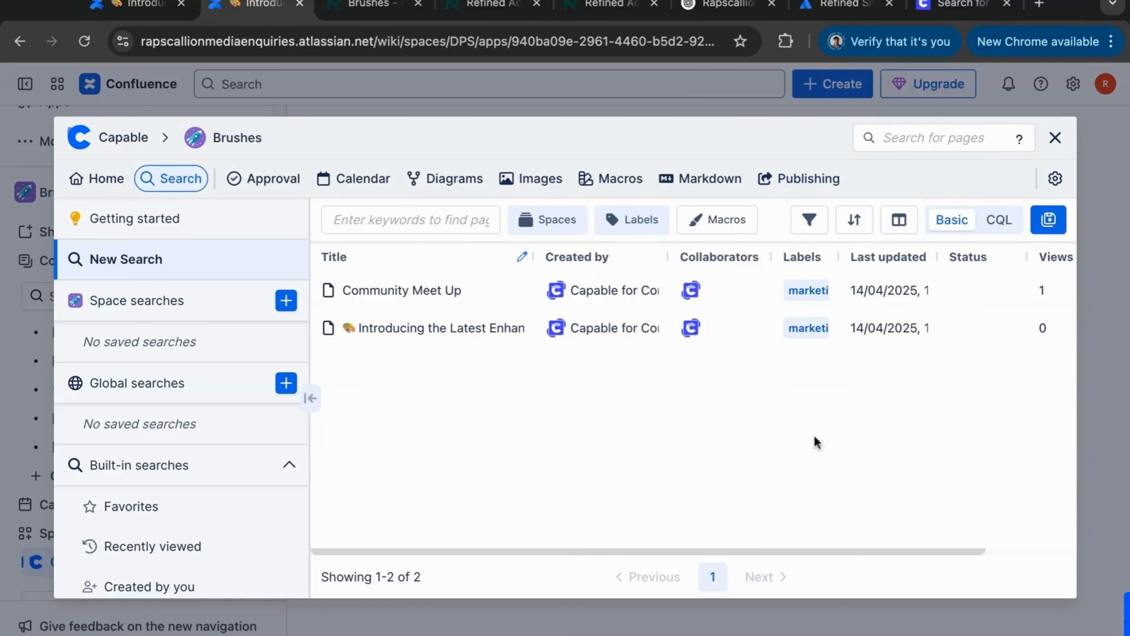
pyautogui.click(997, 227)
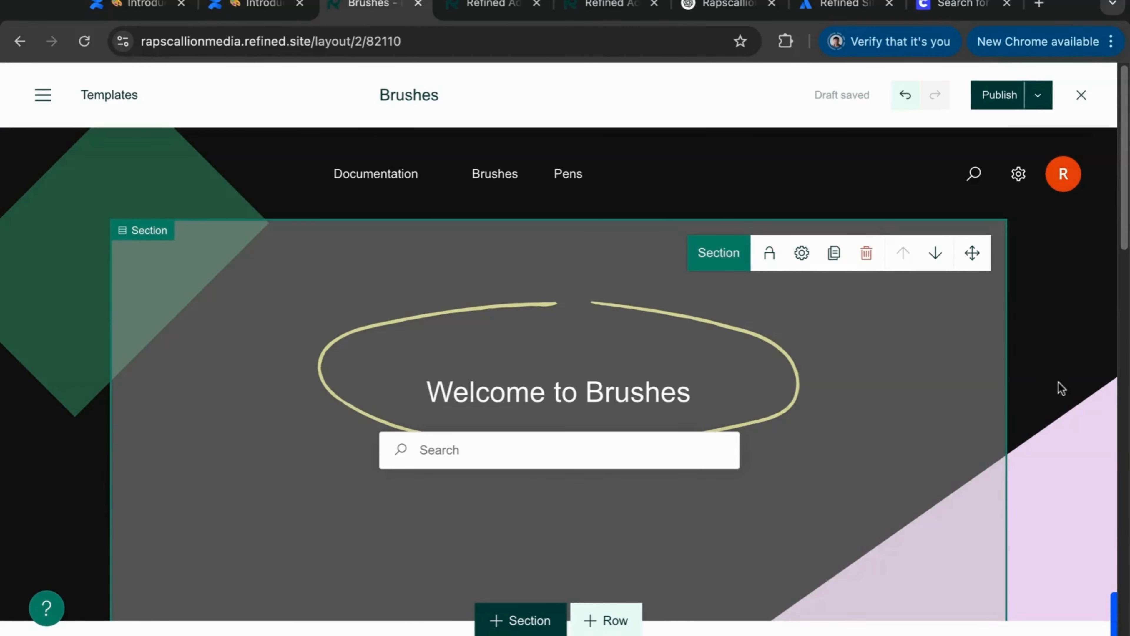
# - Set the News module on the Refined Brushes page to the advanced filter space IN ("DPS") AND label IN ("marketing")
pyautogui.scroll(-15, 1057, 389)
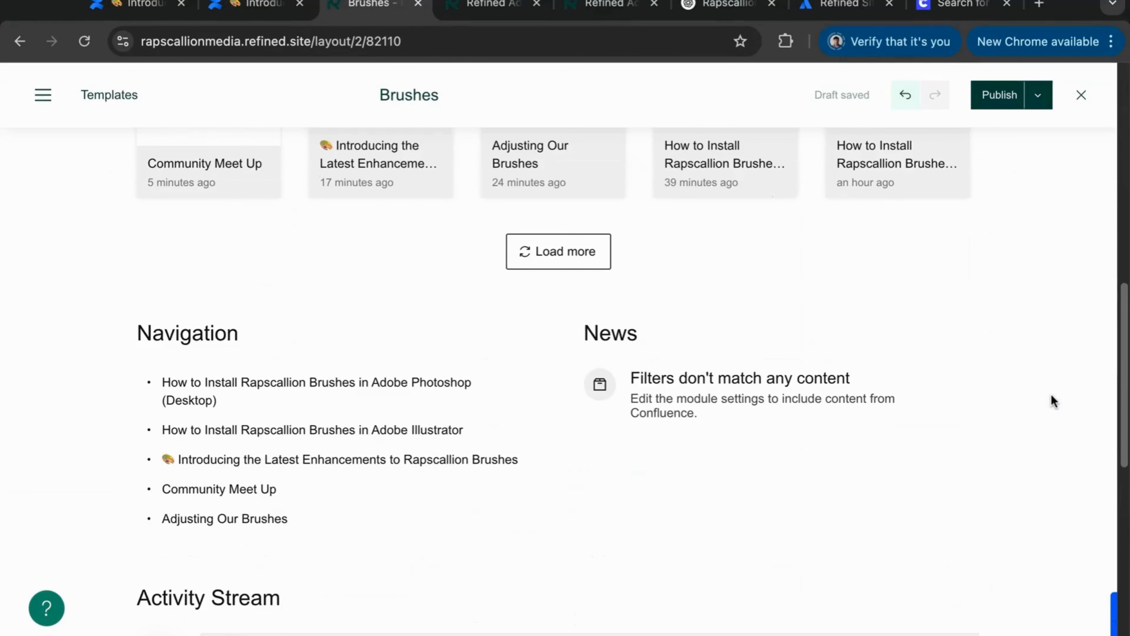
pyautogui.moveTo(1048, 401)
pyautogui.scroll(-1, 1046, 401)
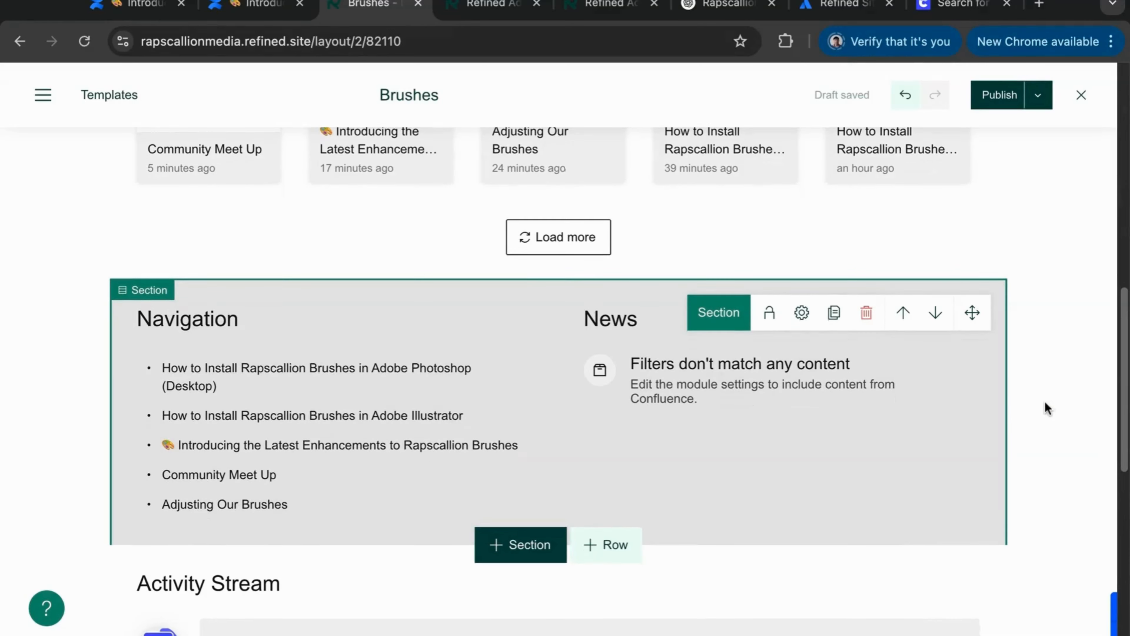
pyautogui.click(728, 375)
pyautogui.scroll(-5, 477, 475)
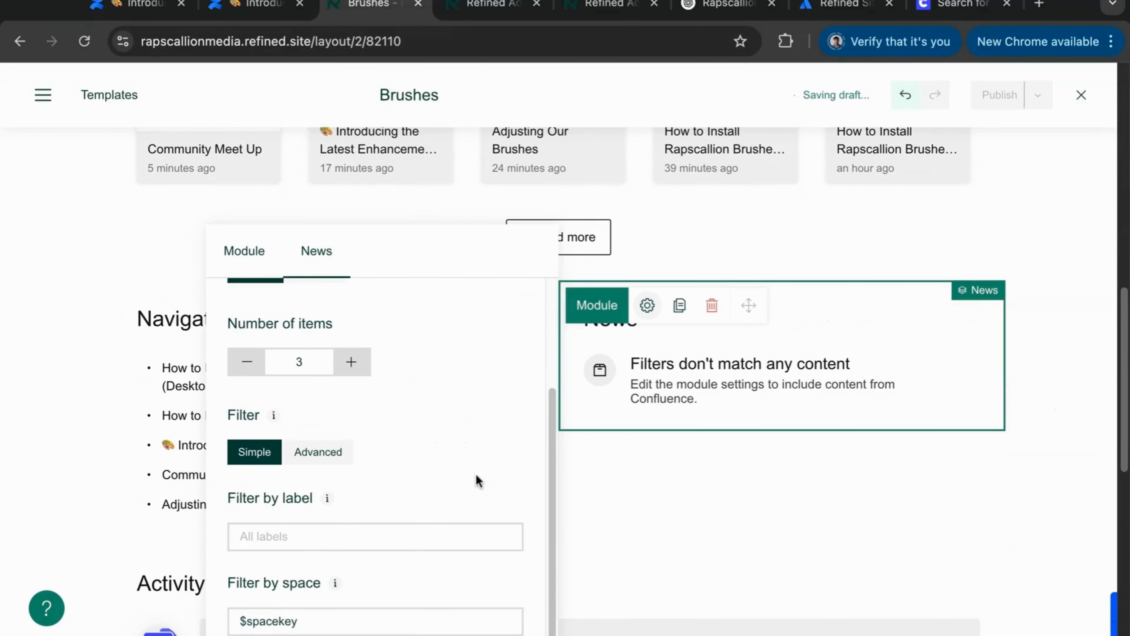
pyautogui.click(340, 454)
pyautogui.click(366, 578)
pyautogui.write('space IN ("DPS") AND label IN ("marketing")')
pyautogui.scroll(-3, 468, 395)
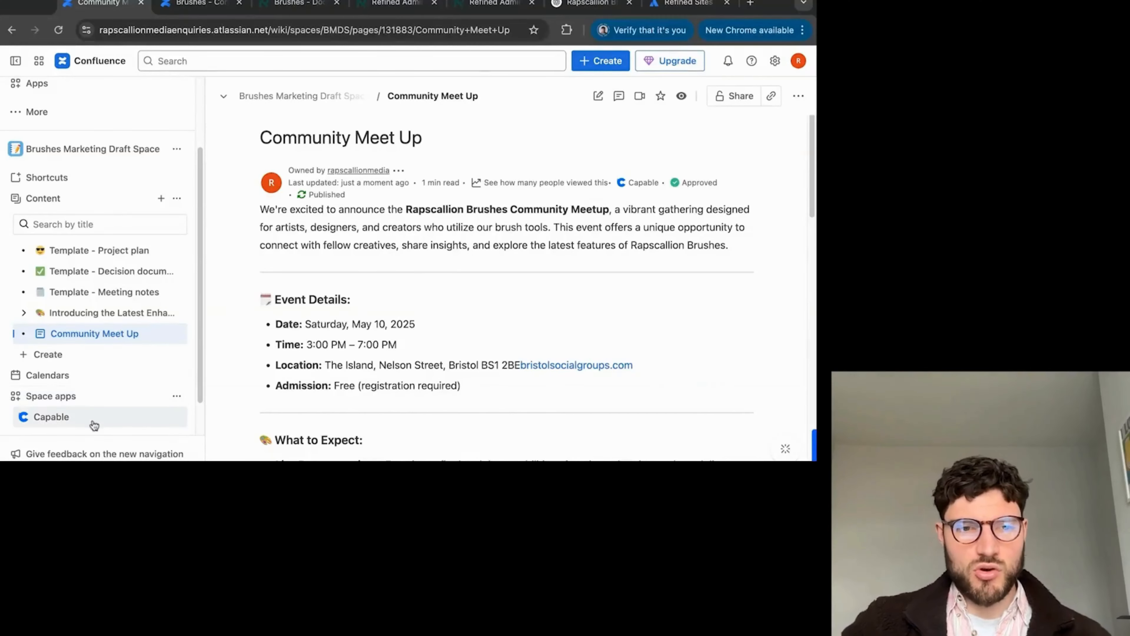
# - Examine the failed, outdated and recently published content lists in Capable's Publishing for the Brushes Marketing Draft Space
pyautogui.click(94, 420)
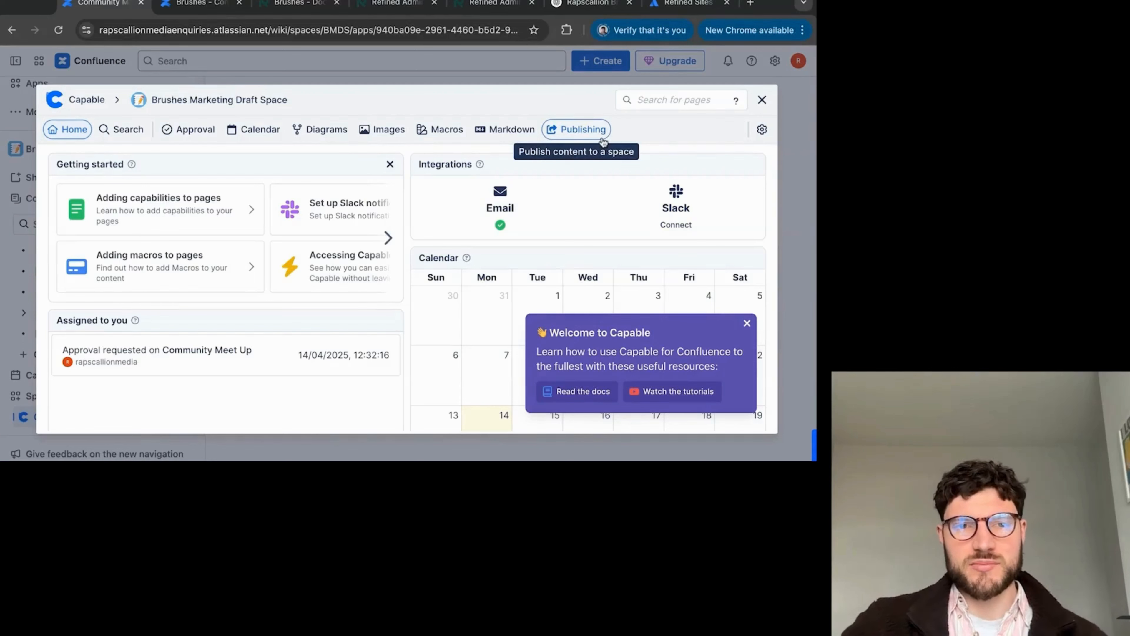
pyautogui.click(576, 136)
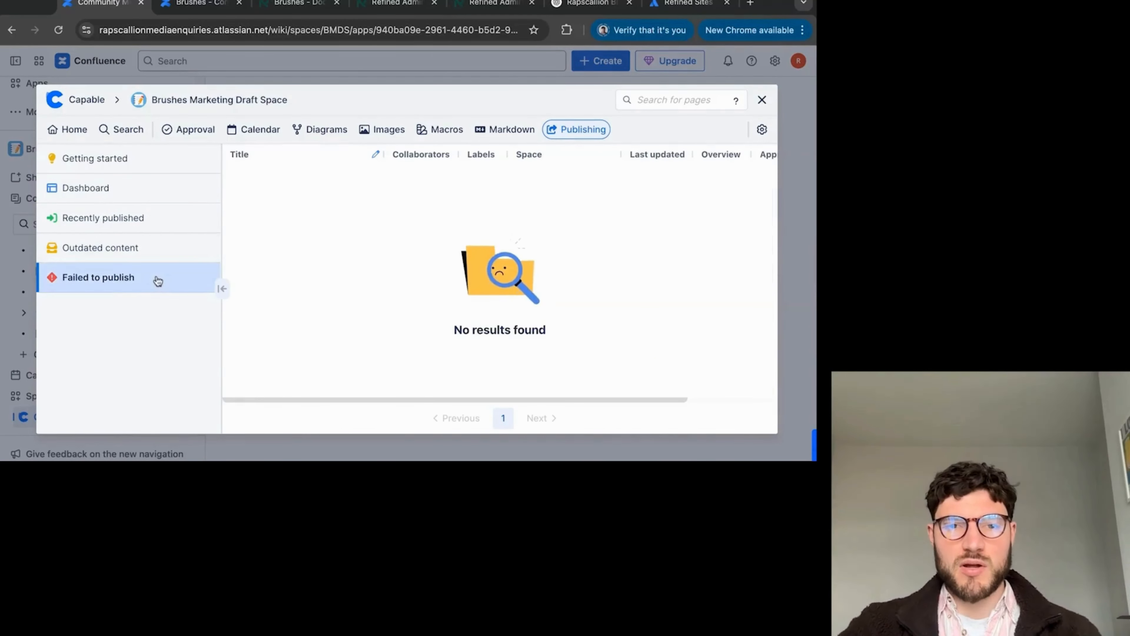
pyautogui.click(153, 248)
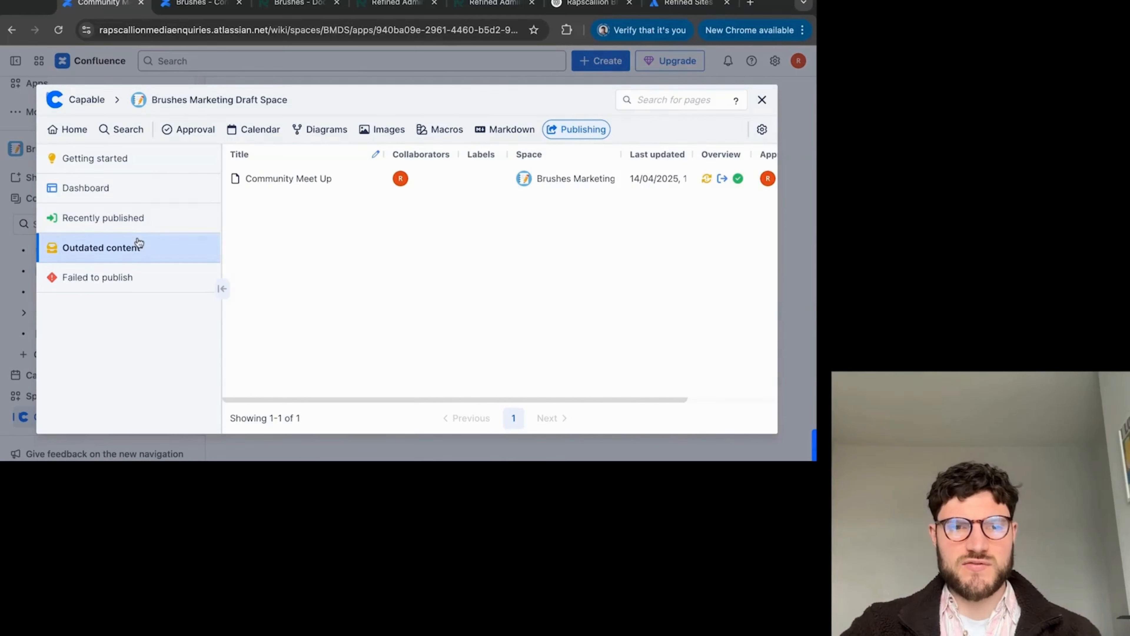
pyautogui.click(137, 223)
pyautogui.click(139, 246)
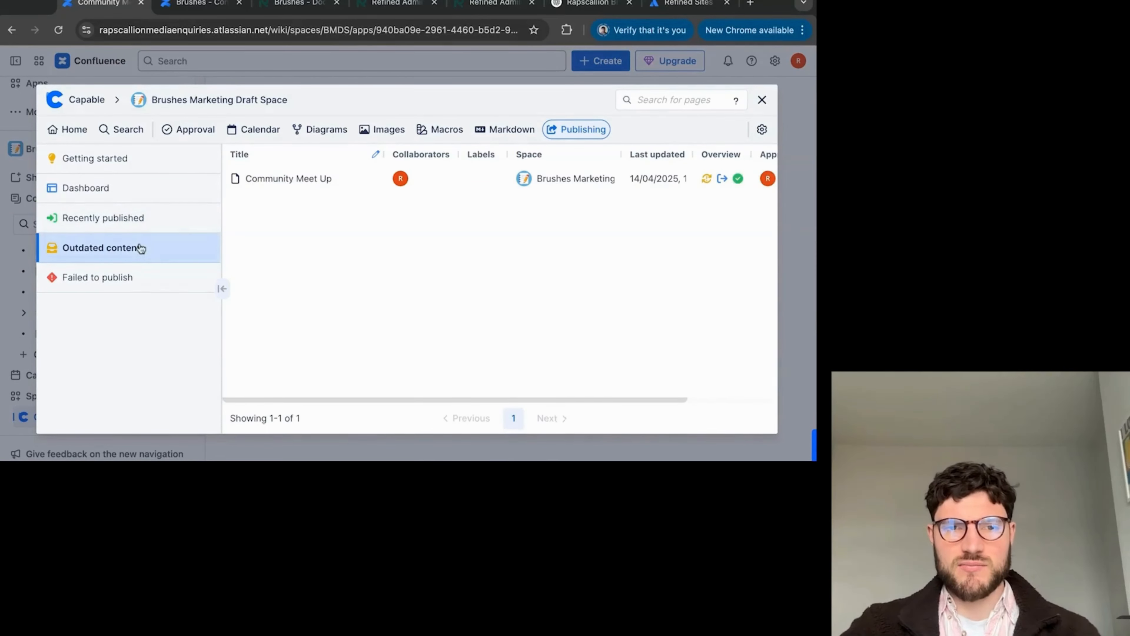
# - Browse the Brushes space's pages in Capable Search and open the details of Adjusting Our Brushes
pyautogui.click(203, 2)
pyautogui.click(125, 129)
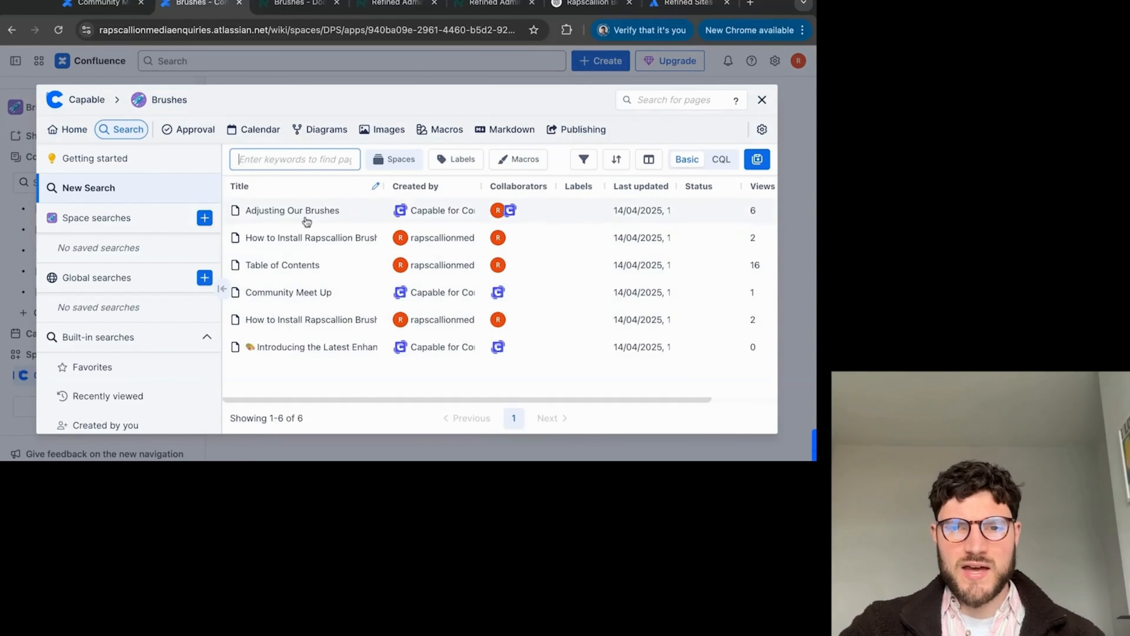
pyautogui.click(283, 214)
pyautogui.click(106, 263)
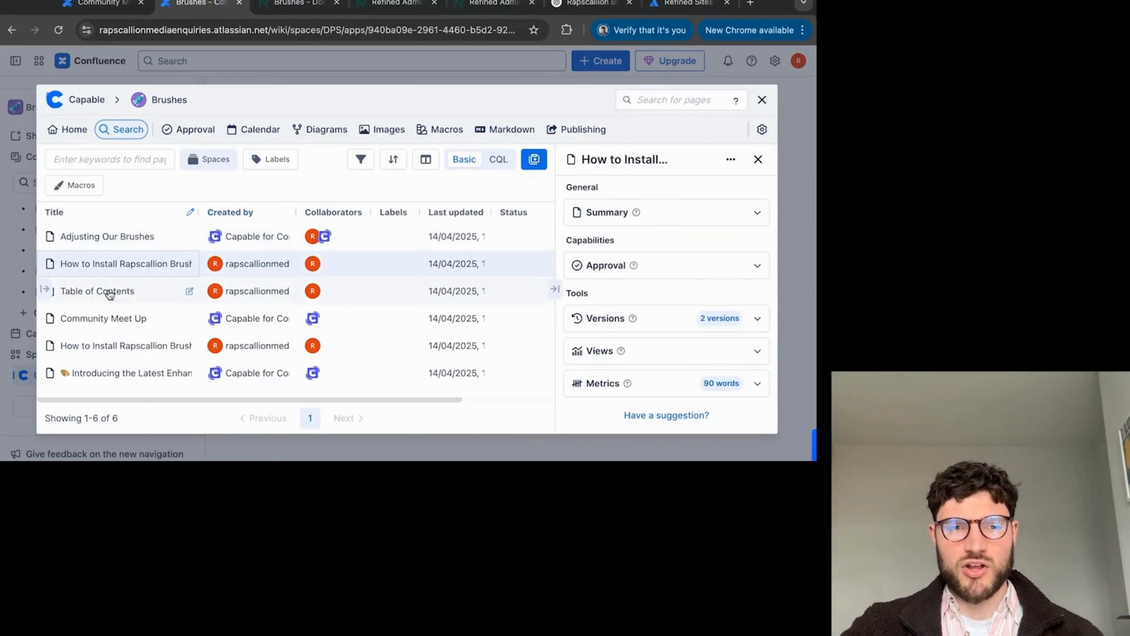
pyautogui.click(108, 292)
pyautogui.click(110, 236)
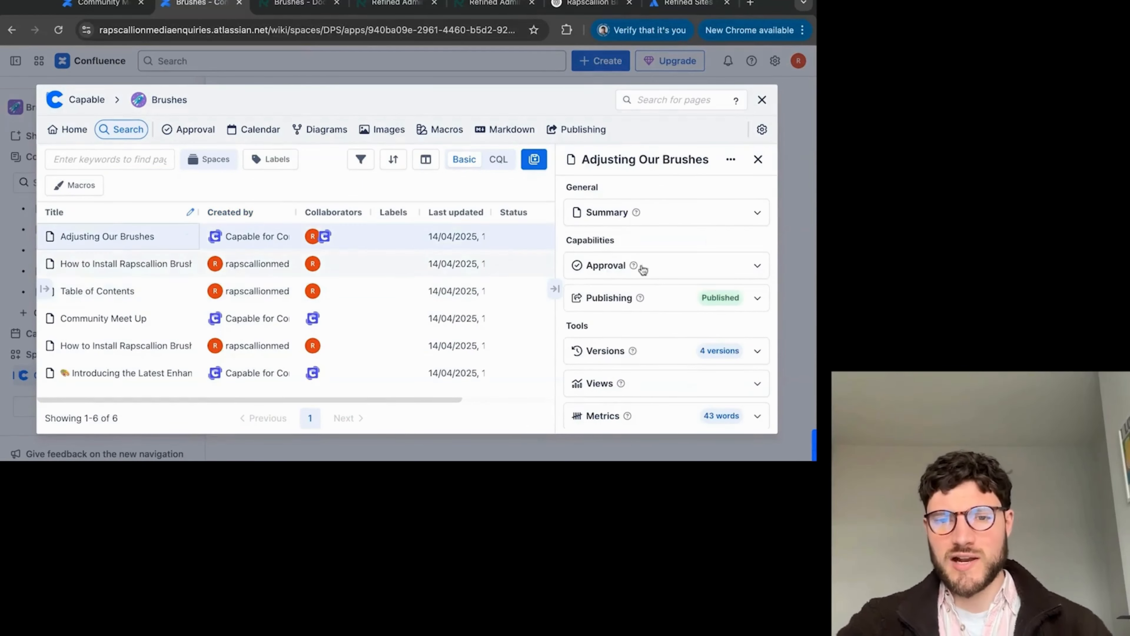
# - Examine the publishing details and summary of Adjusting Our Brushes, and open its additional page actions
pyautogui.click(665, 298)
pyautogui.scroll(-5, 659, 312)
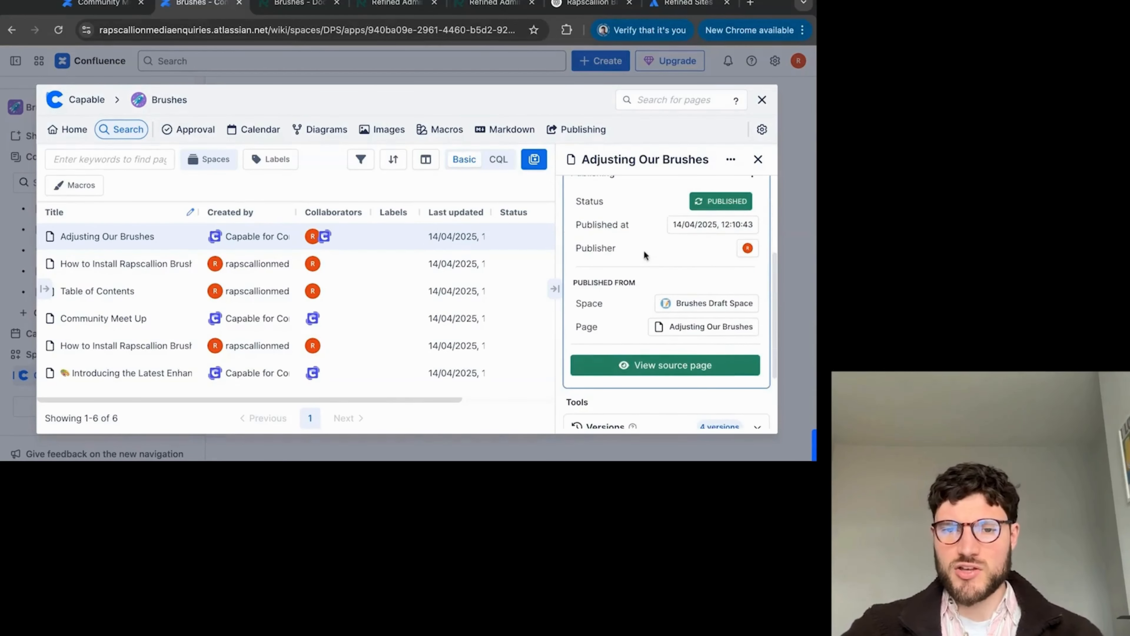
pyautogui.scroll(5, 646, 295)
pyautogui.click(670, 213)
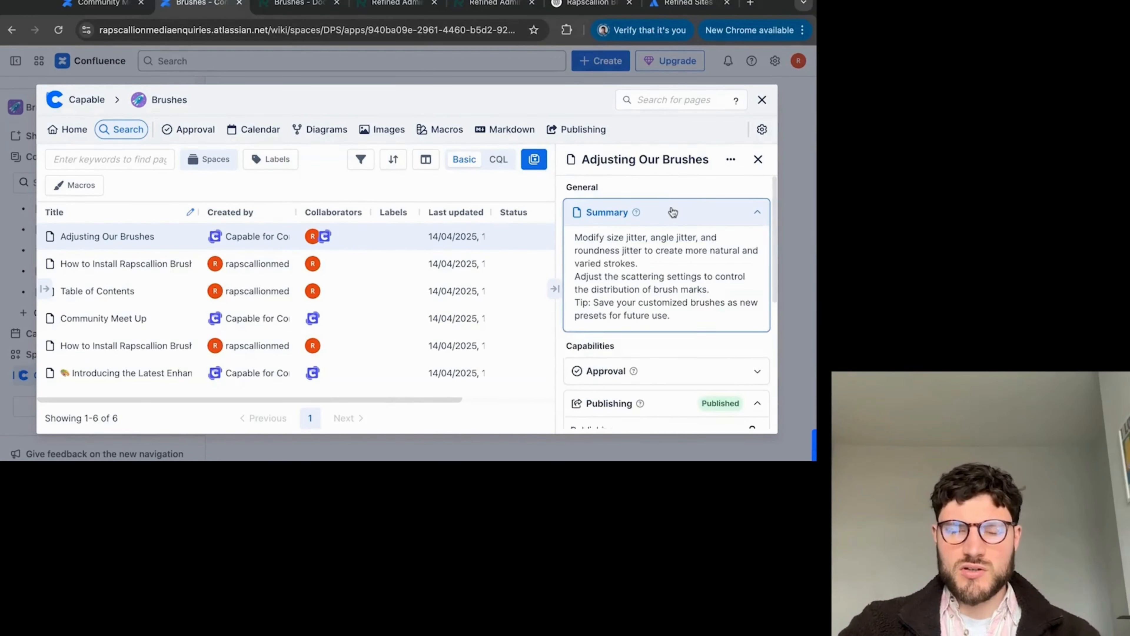
pyautogui.click(670, 213)
pyautogui.click(731, 159)
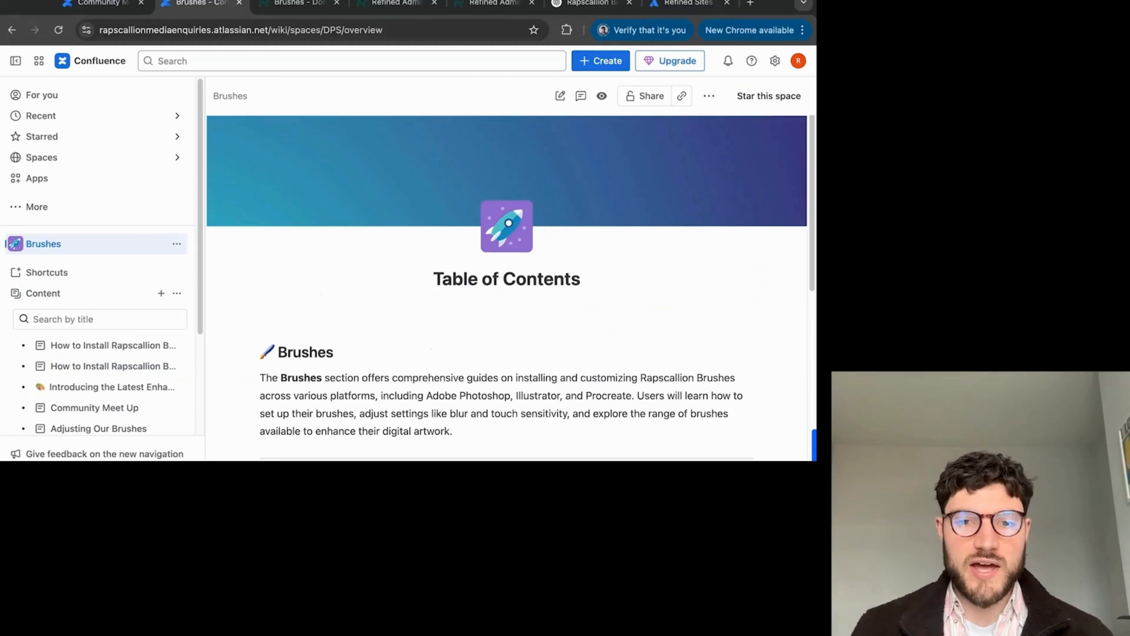